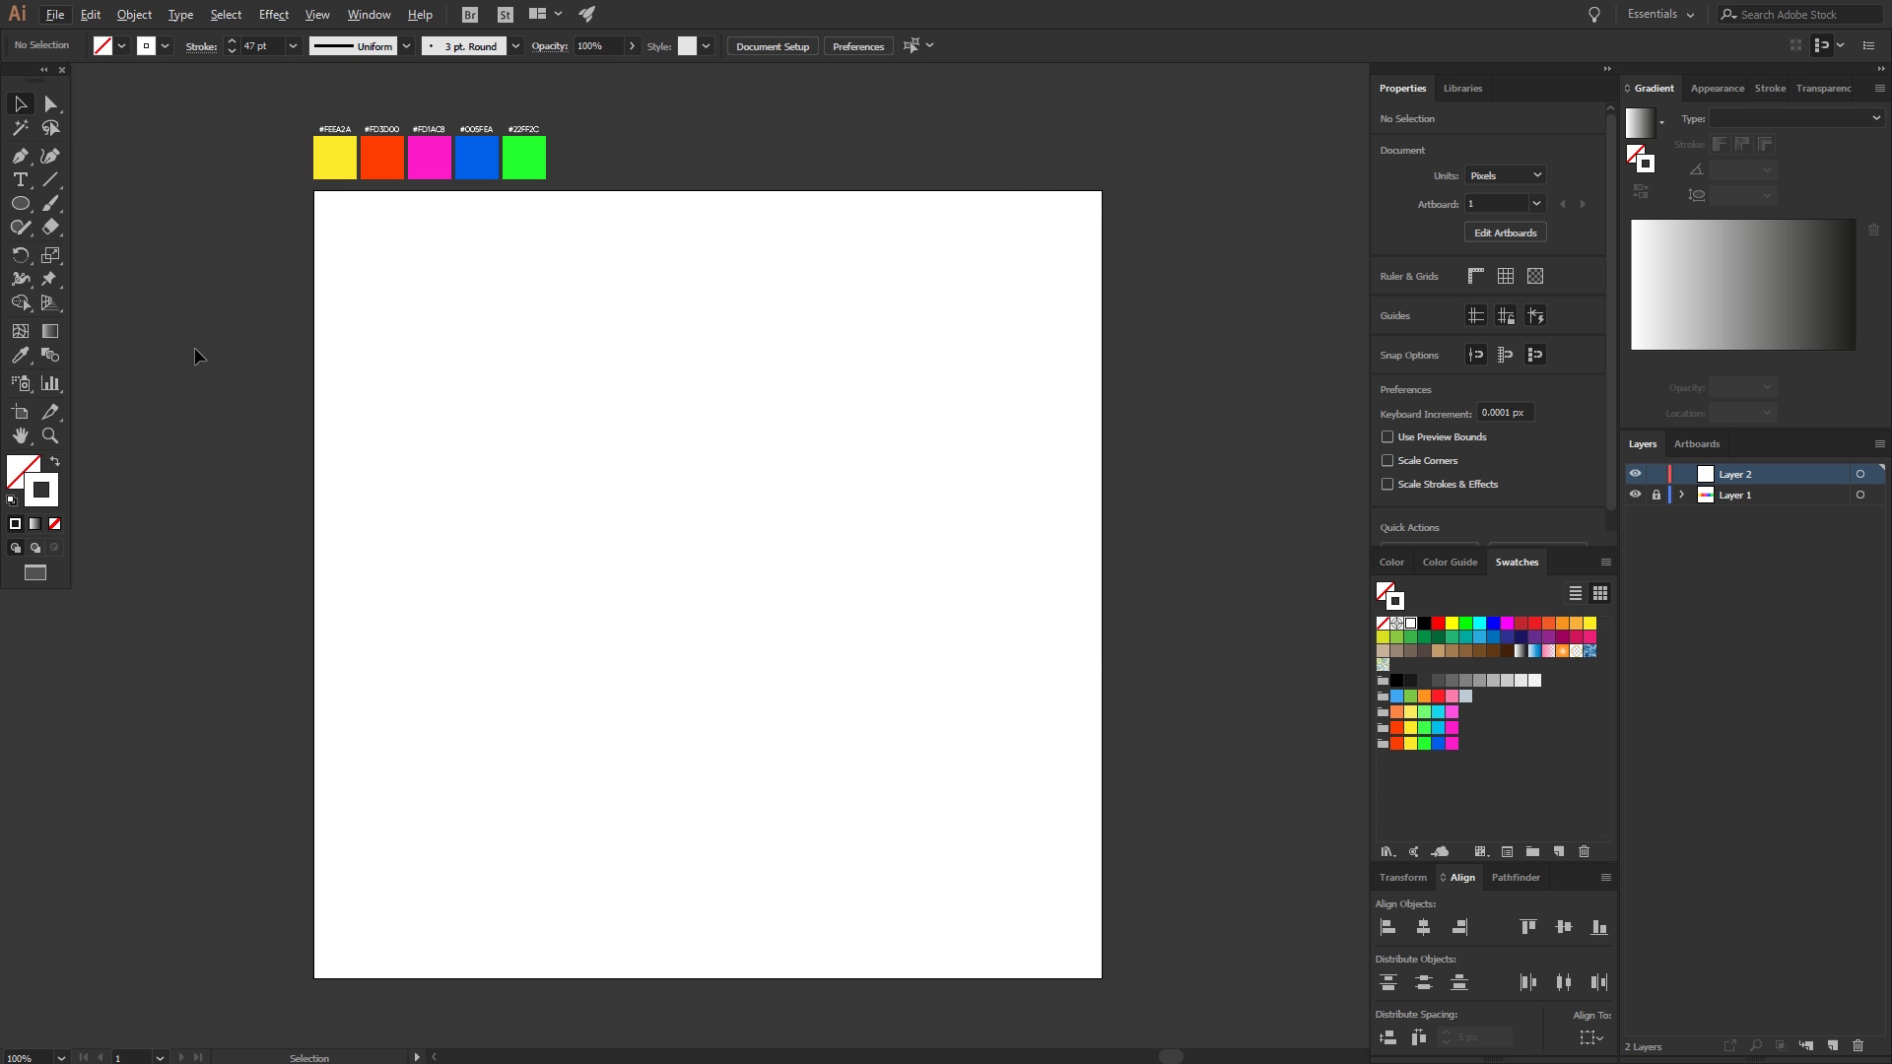
- Draw an 800 px square covering the artboard, with no stroke and a black fill
click(20, 203)
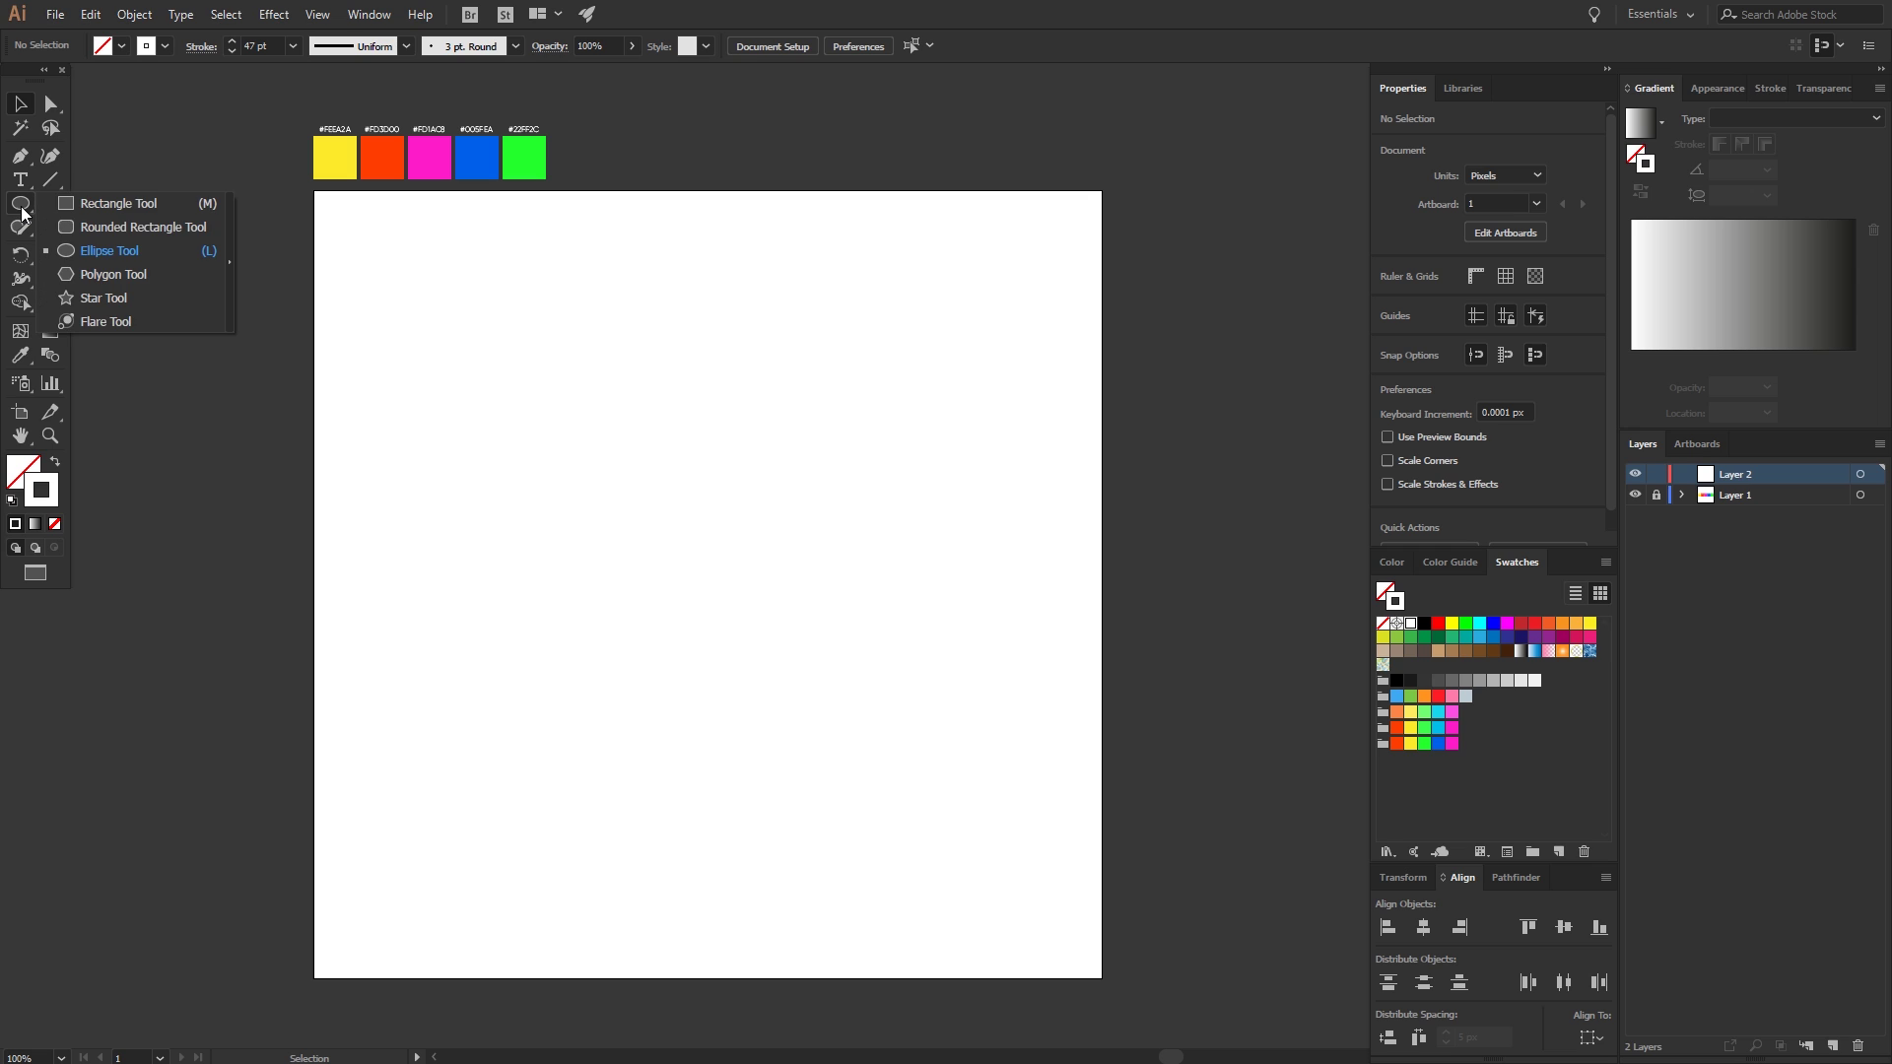
click(85, 201)
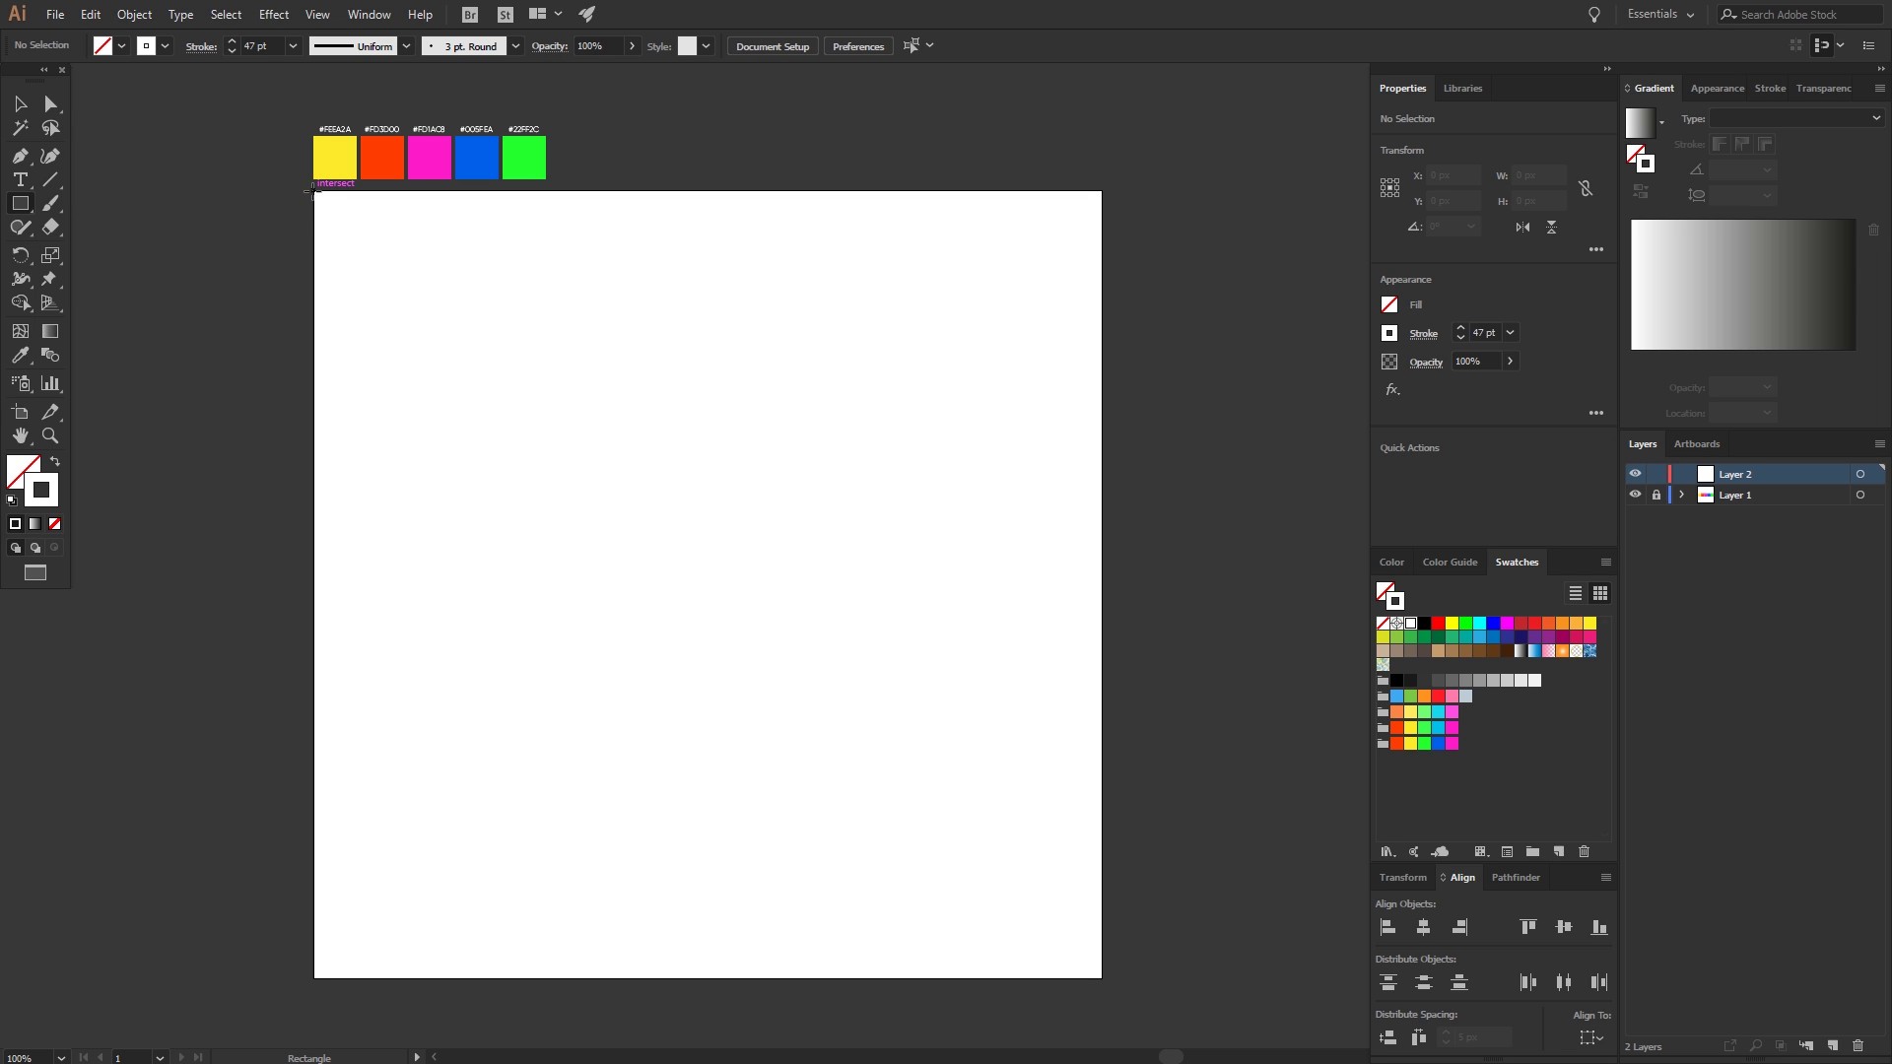
drag(314, 194, 1103, 978)
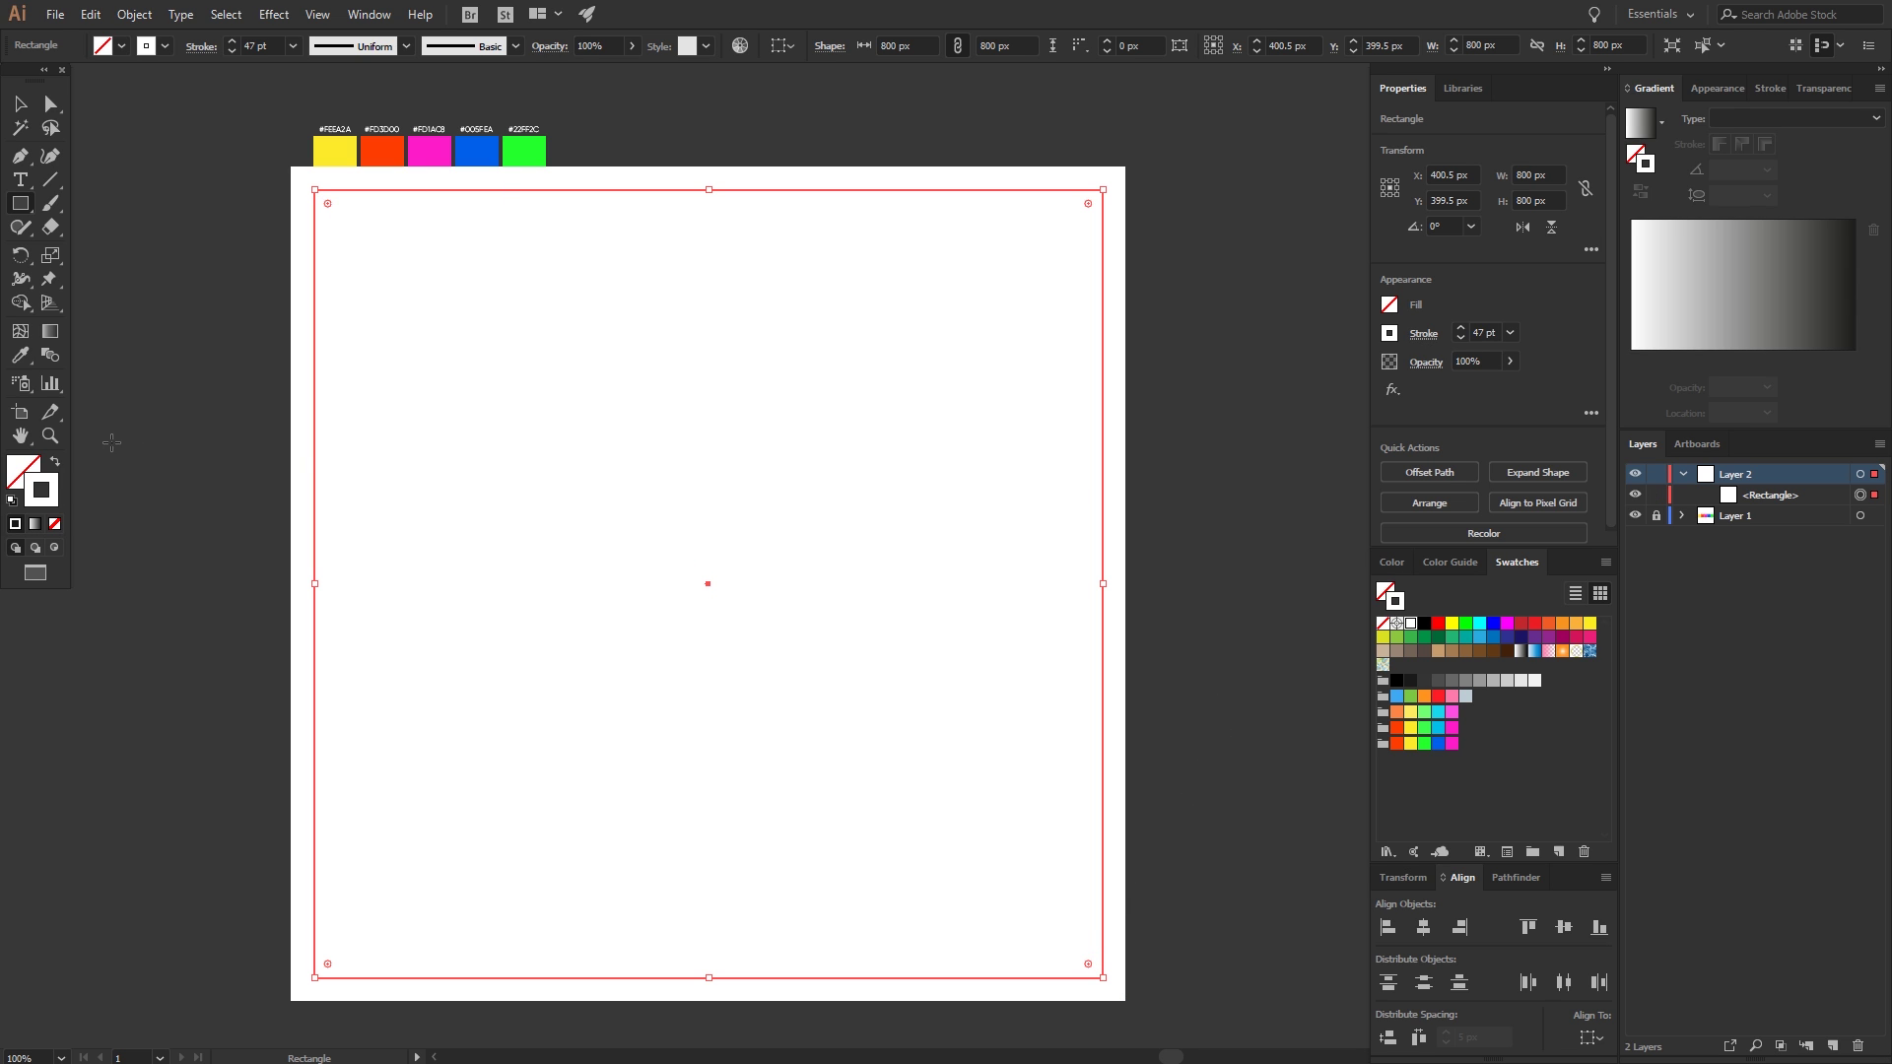
click(56, 526)
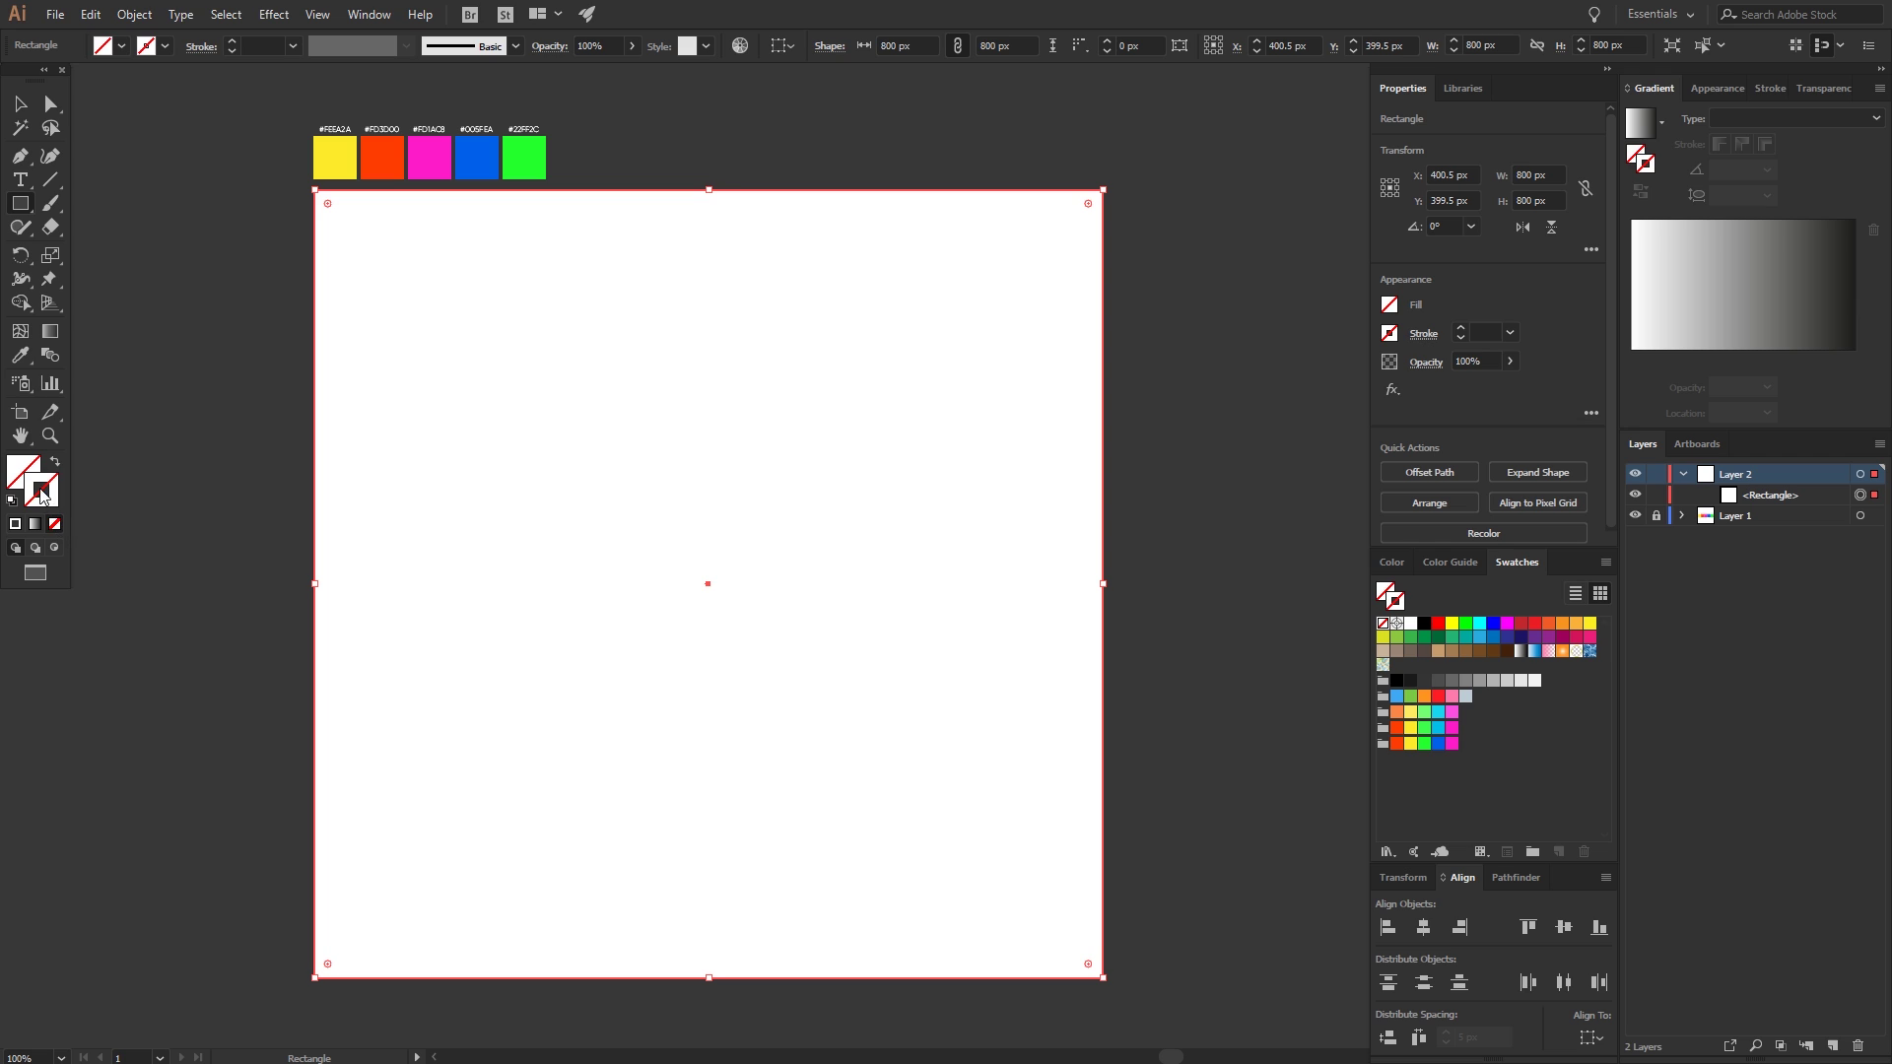
click(28, 473)
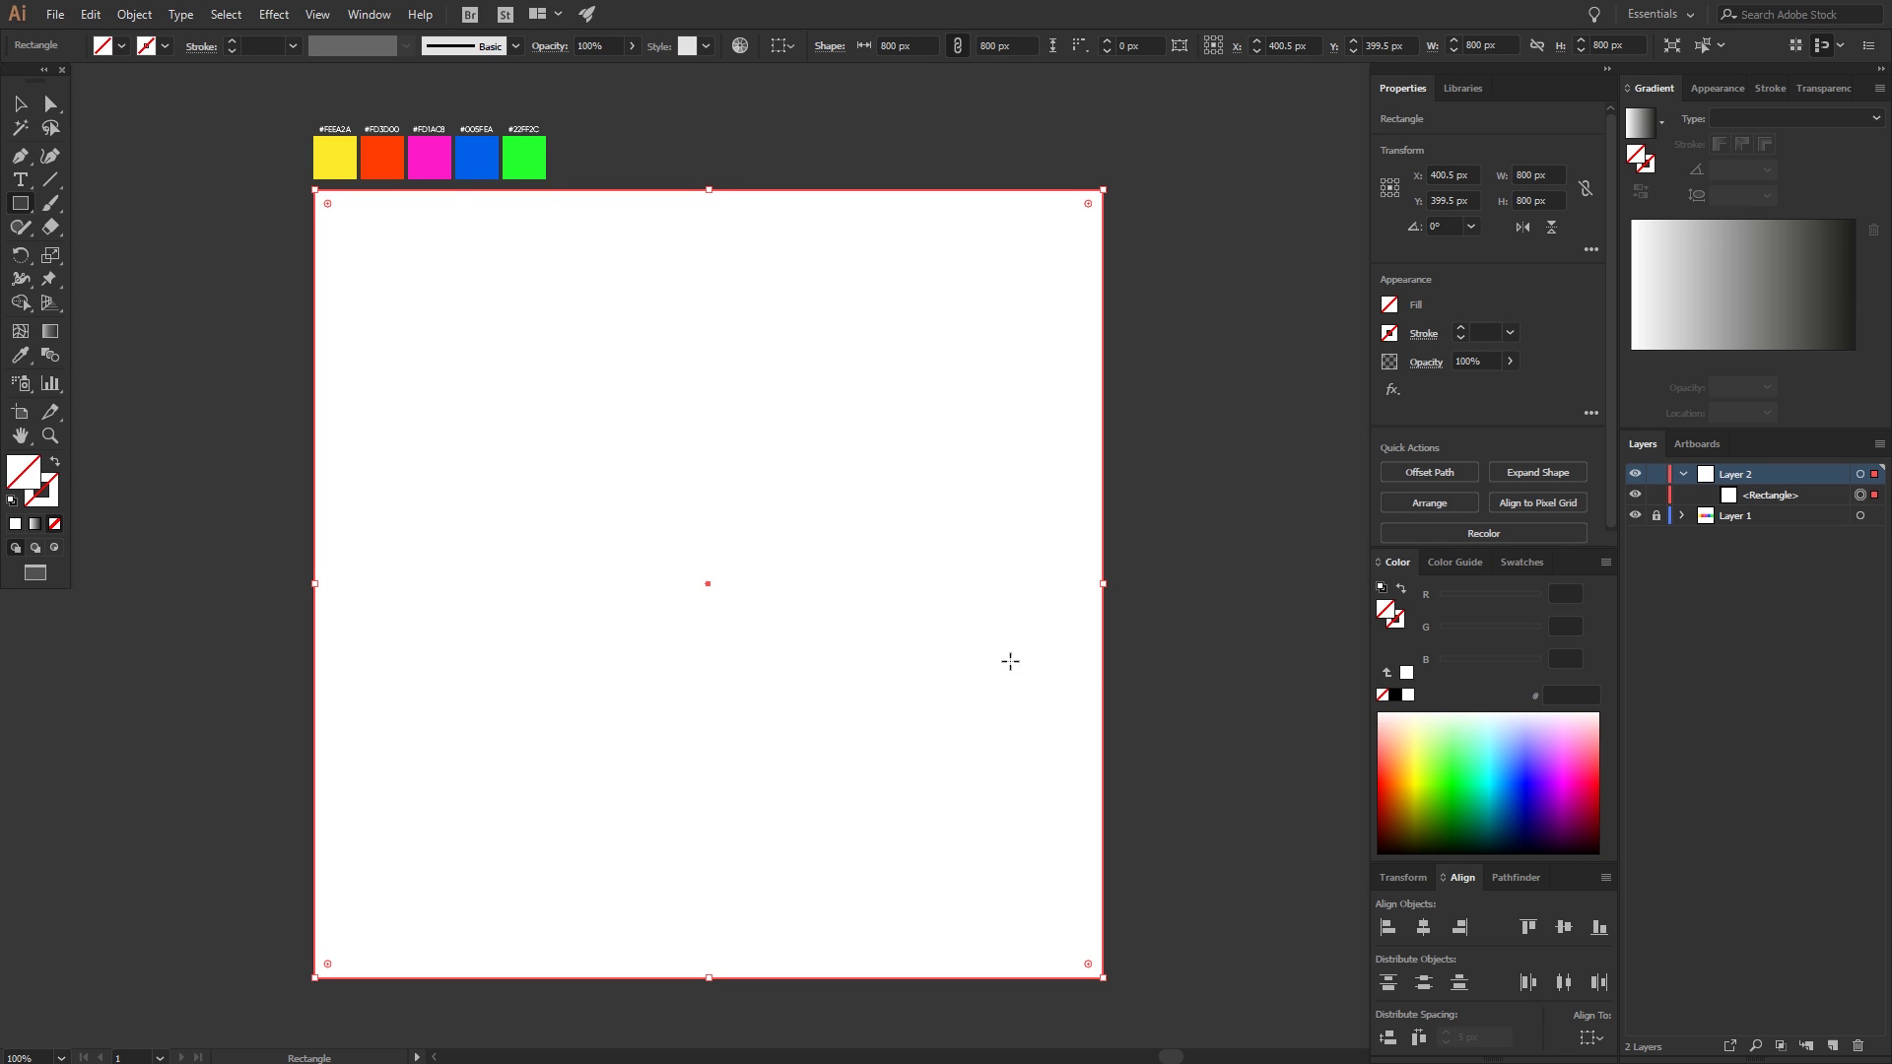
click(1396, 695)
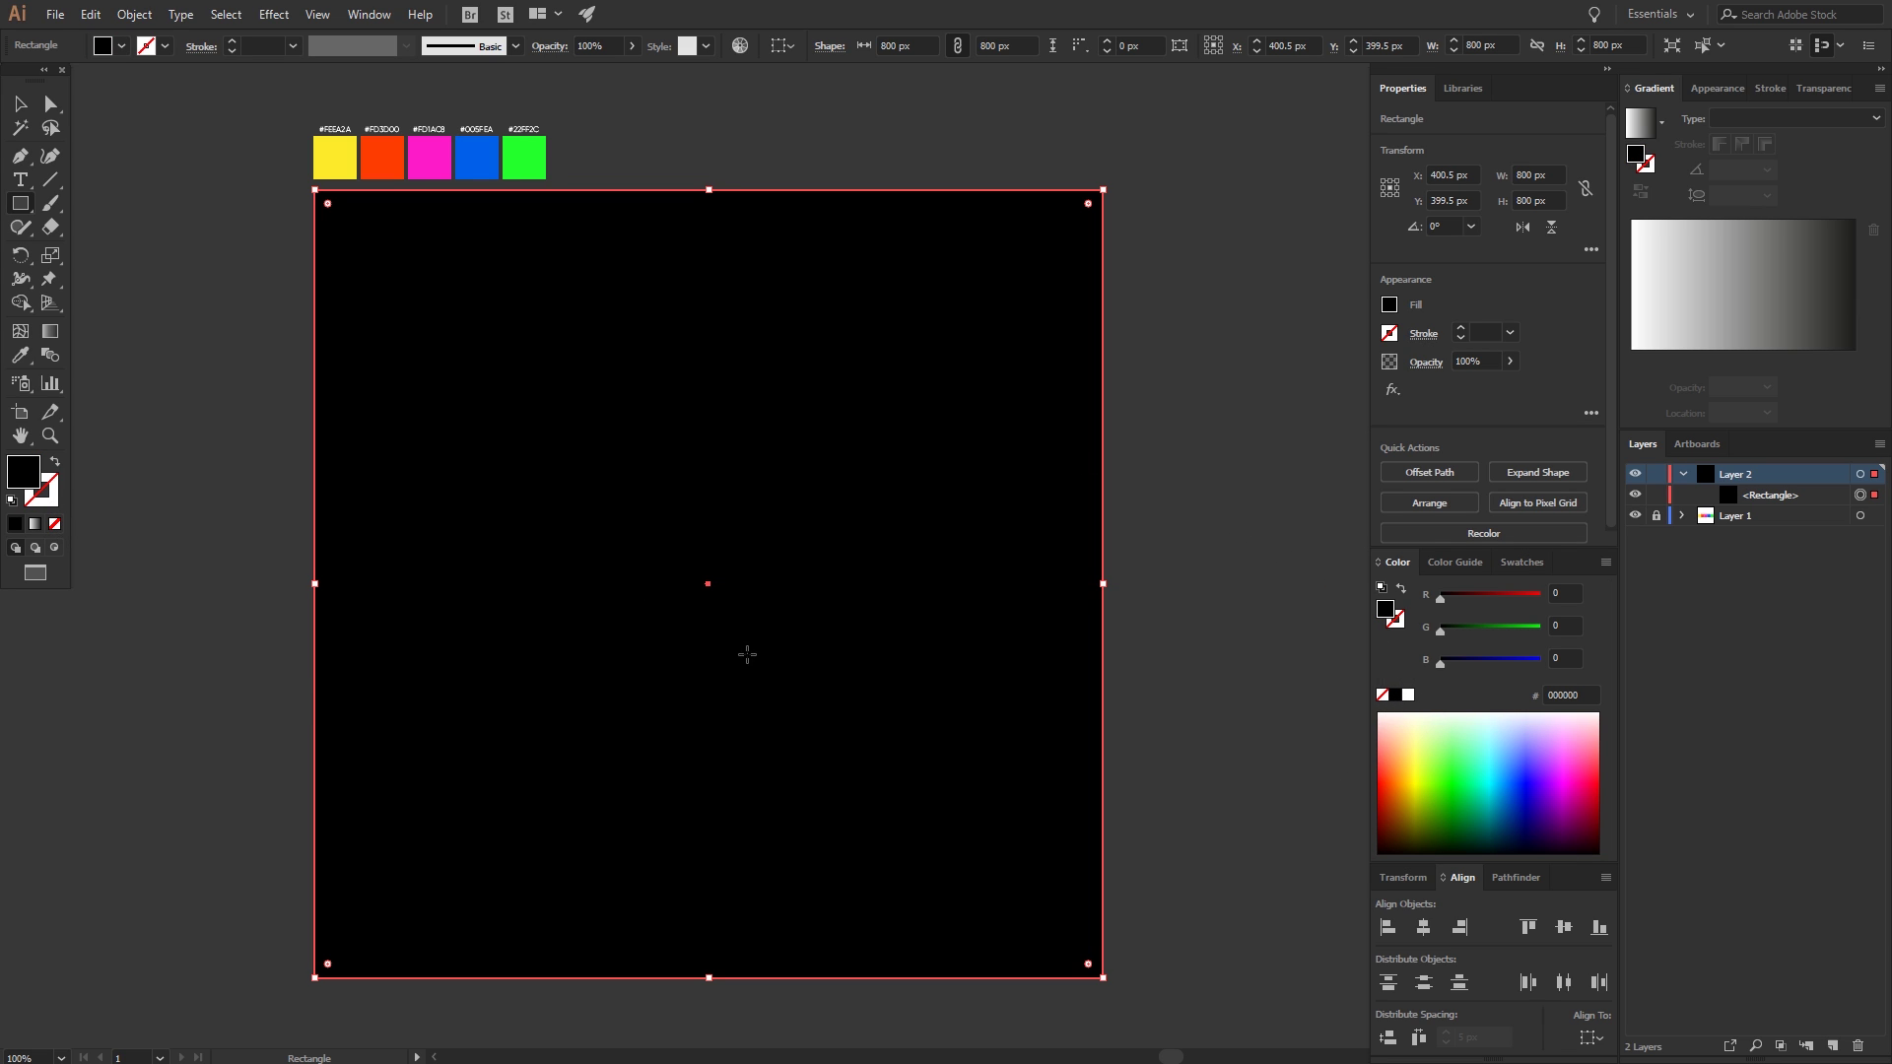
- Deselect the black square and lock it in the Layers panel
click(19, 106)
click(179, 160)
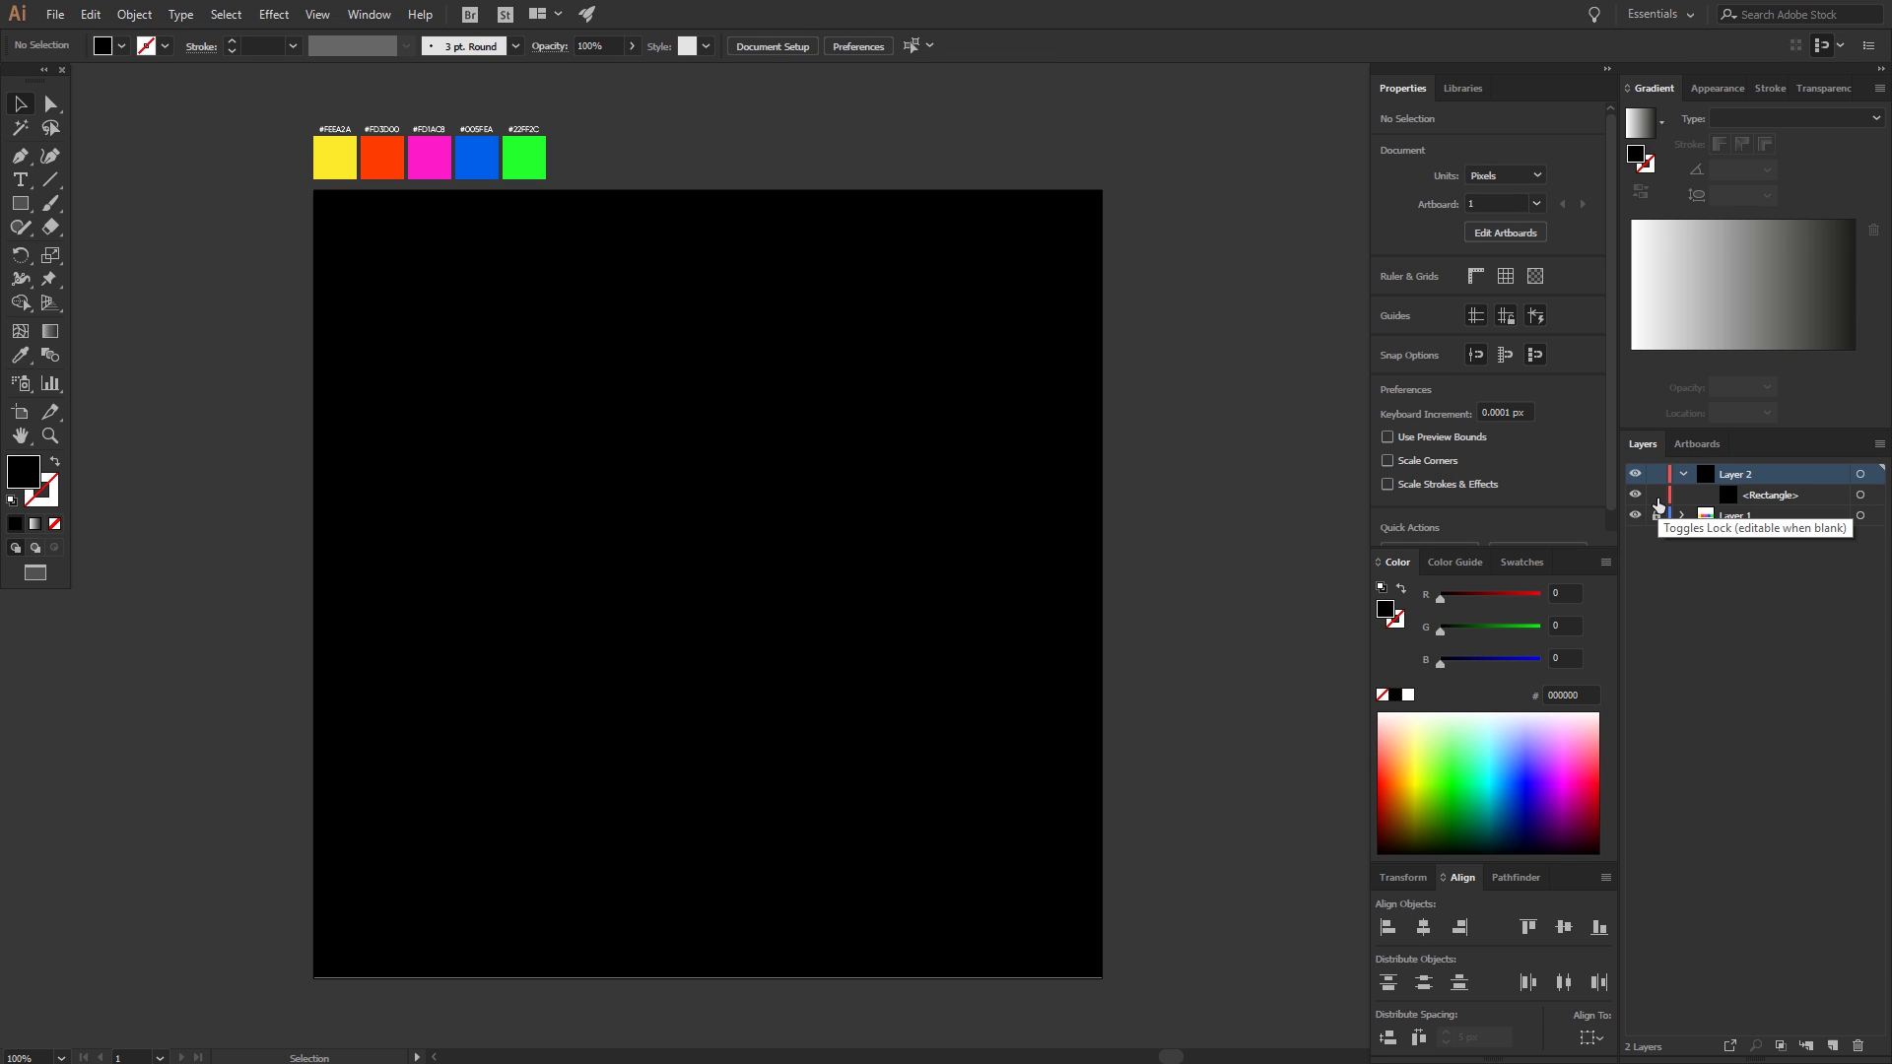
click(1657, 496)
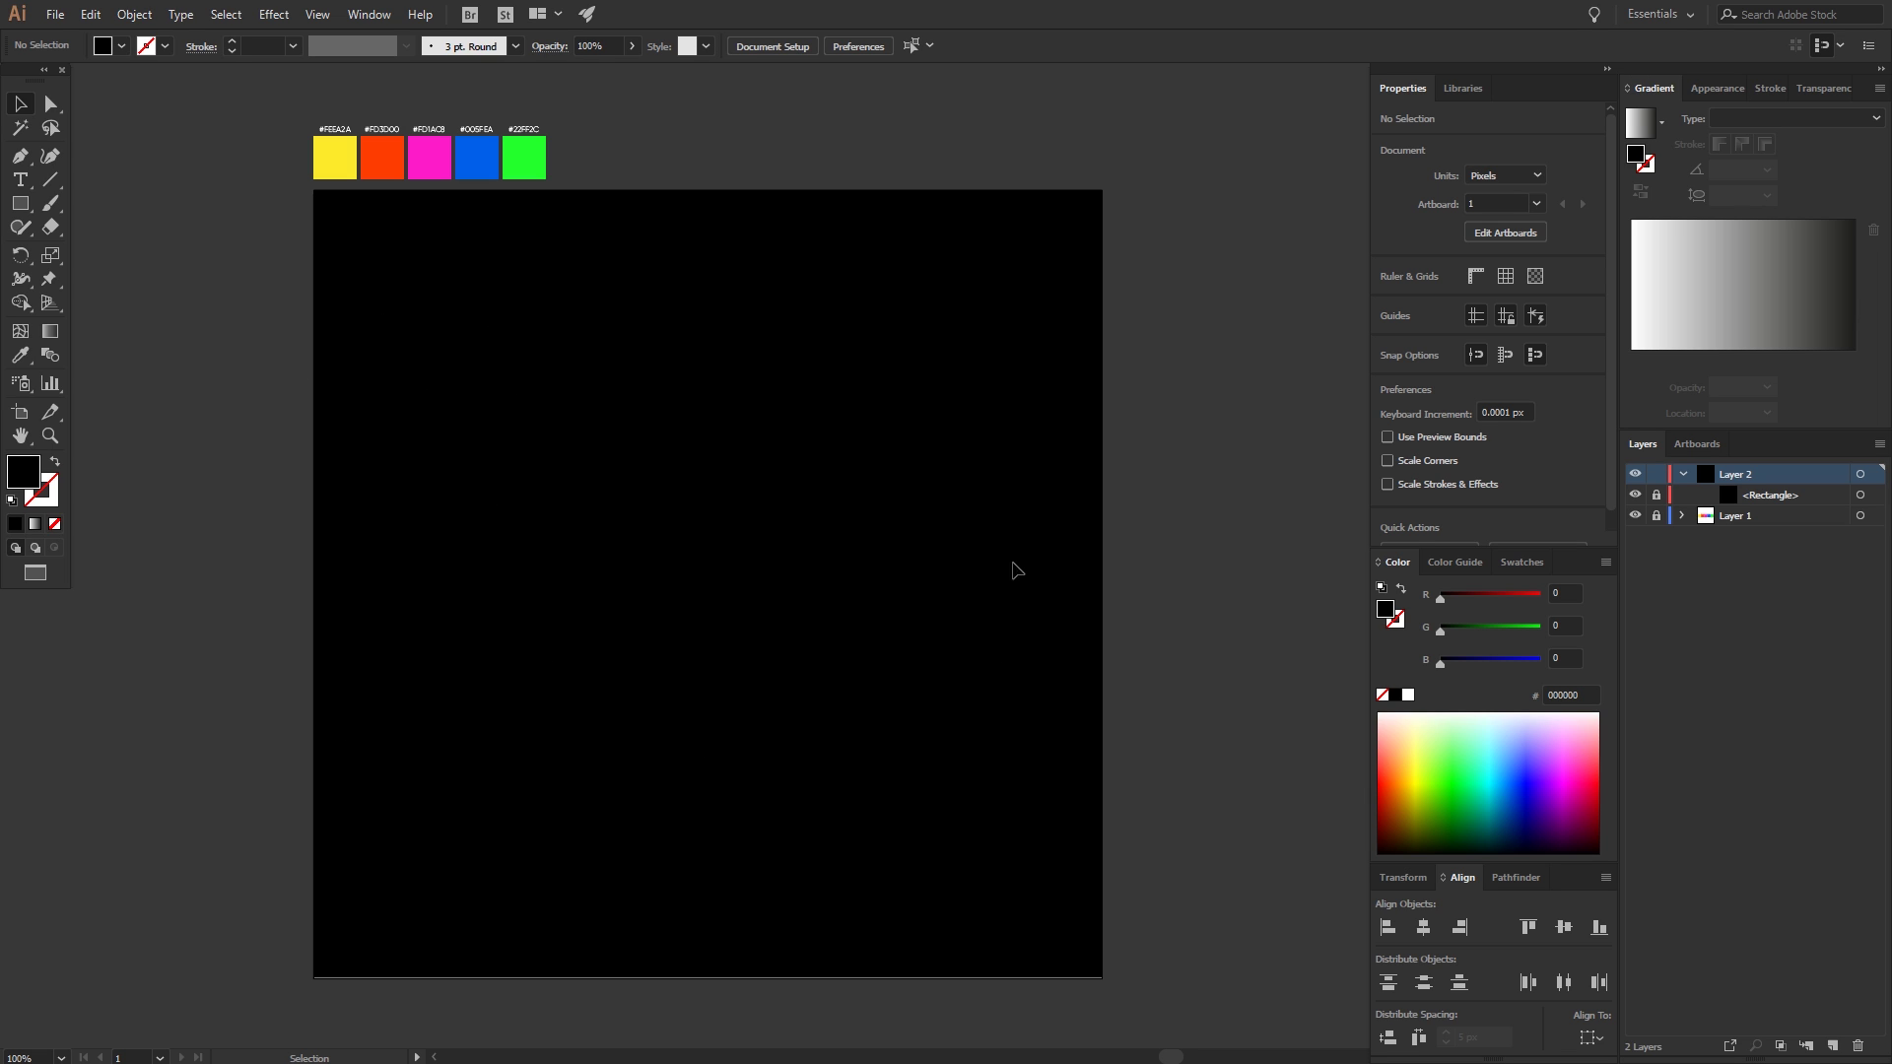
- Draw a 488 px circle centred on the artboard with no fill and a white stroke
click(20, 203)
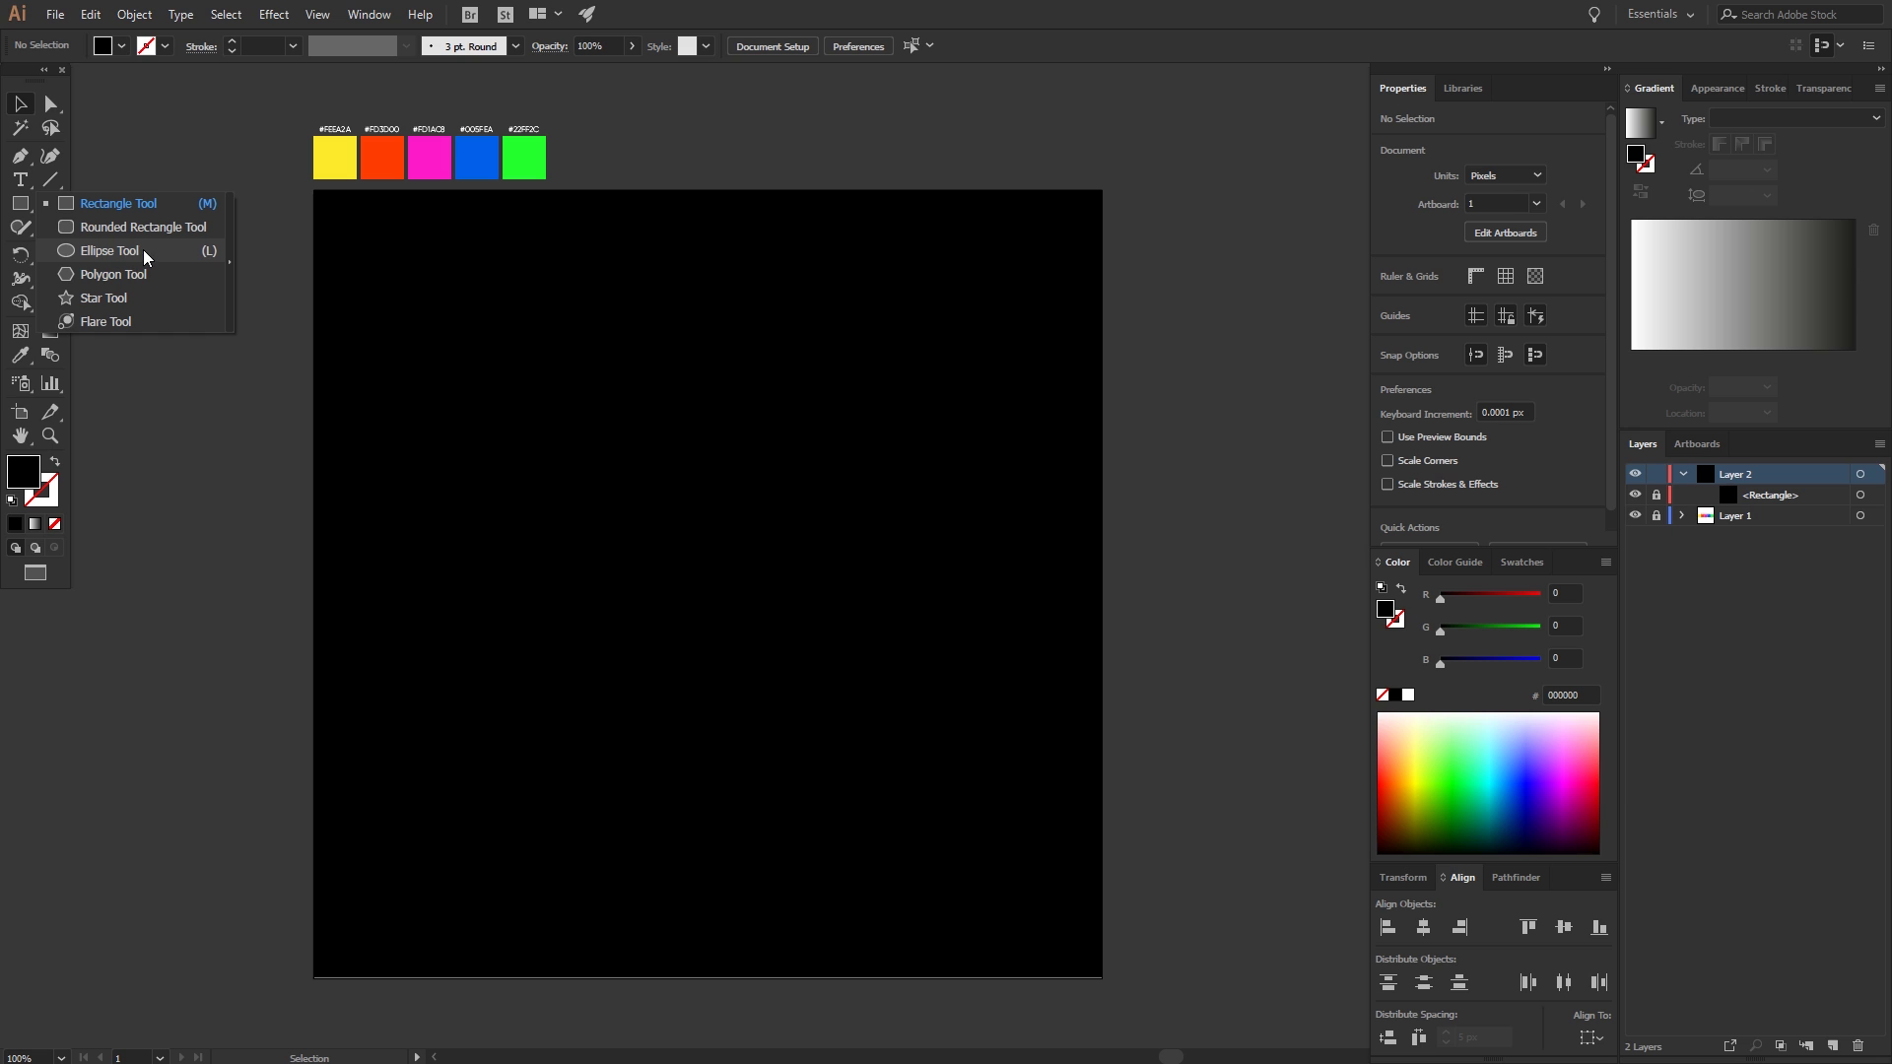
click(109, 251)
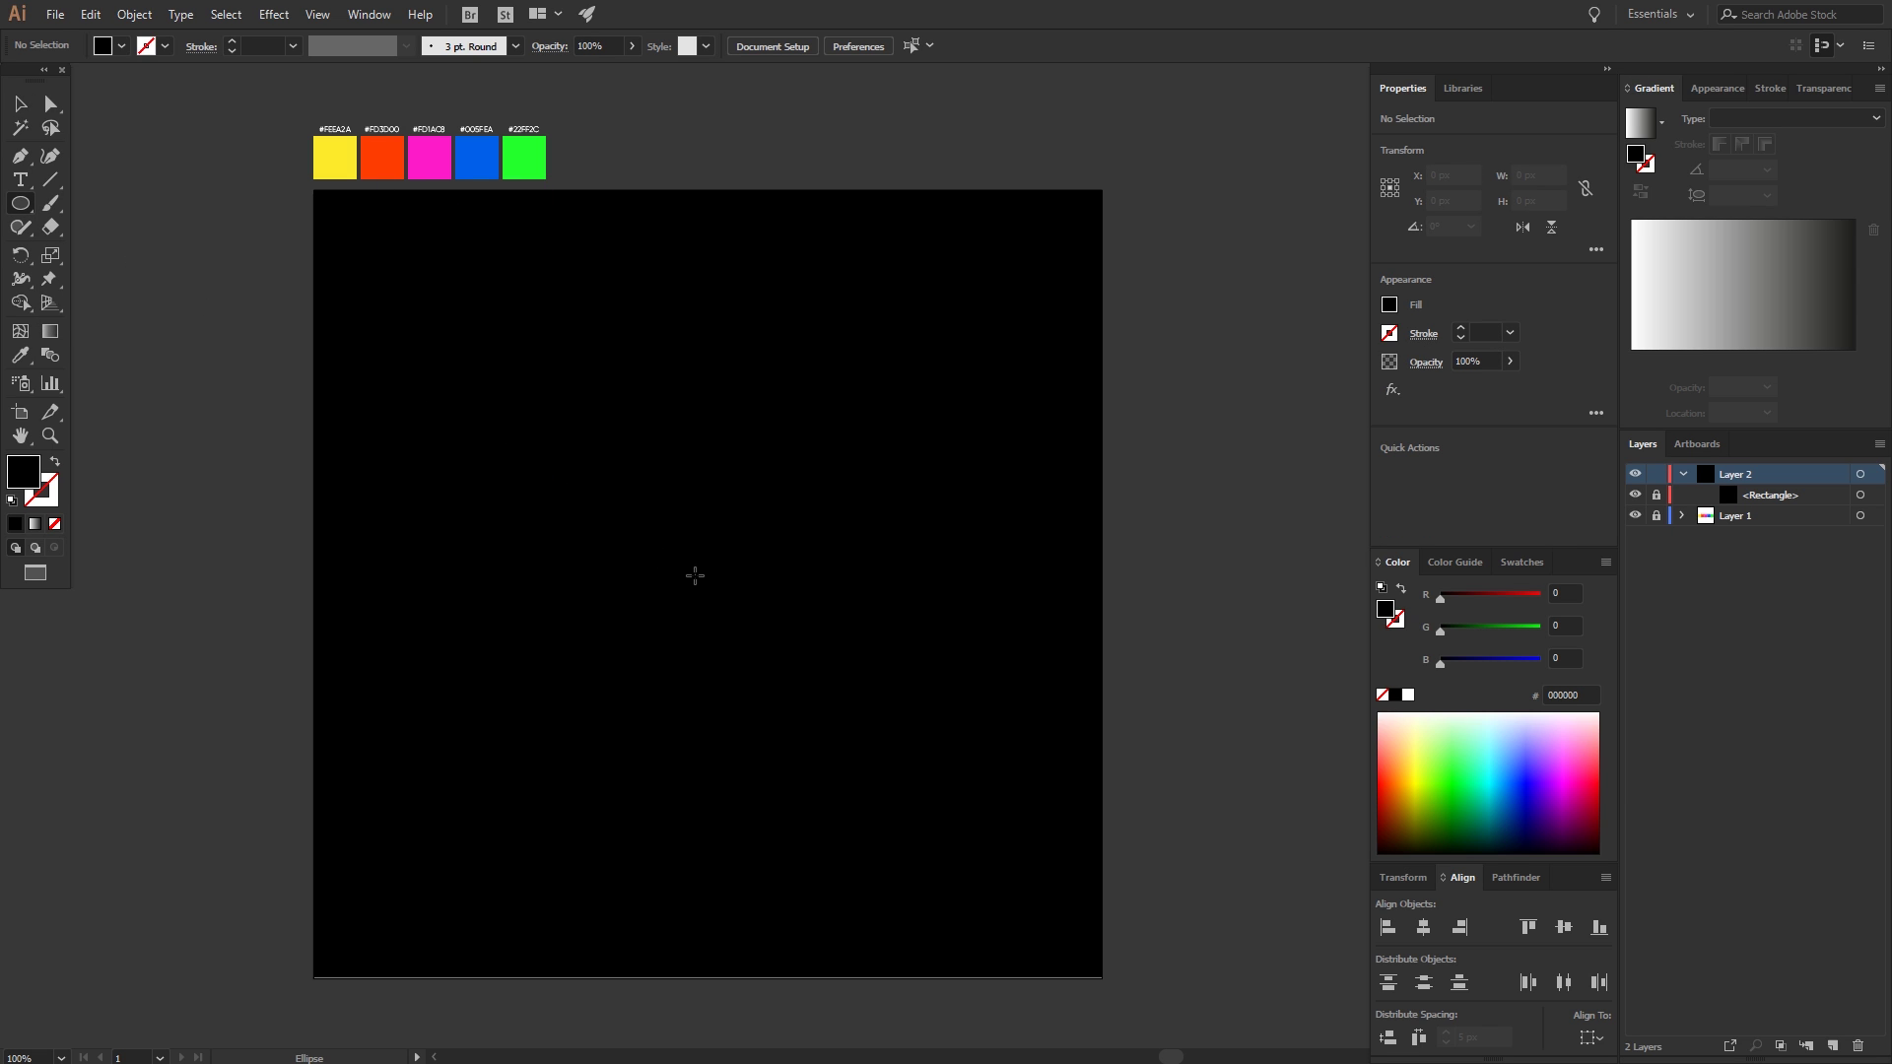
drag(713, 581, 947, 770)
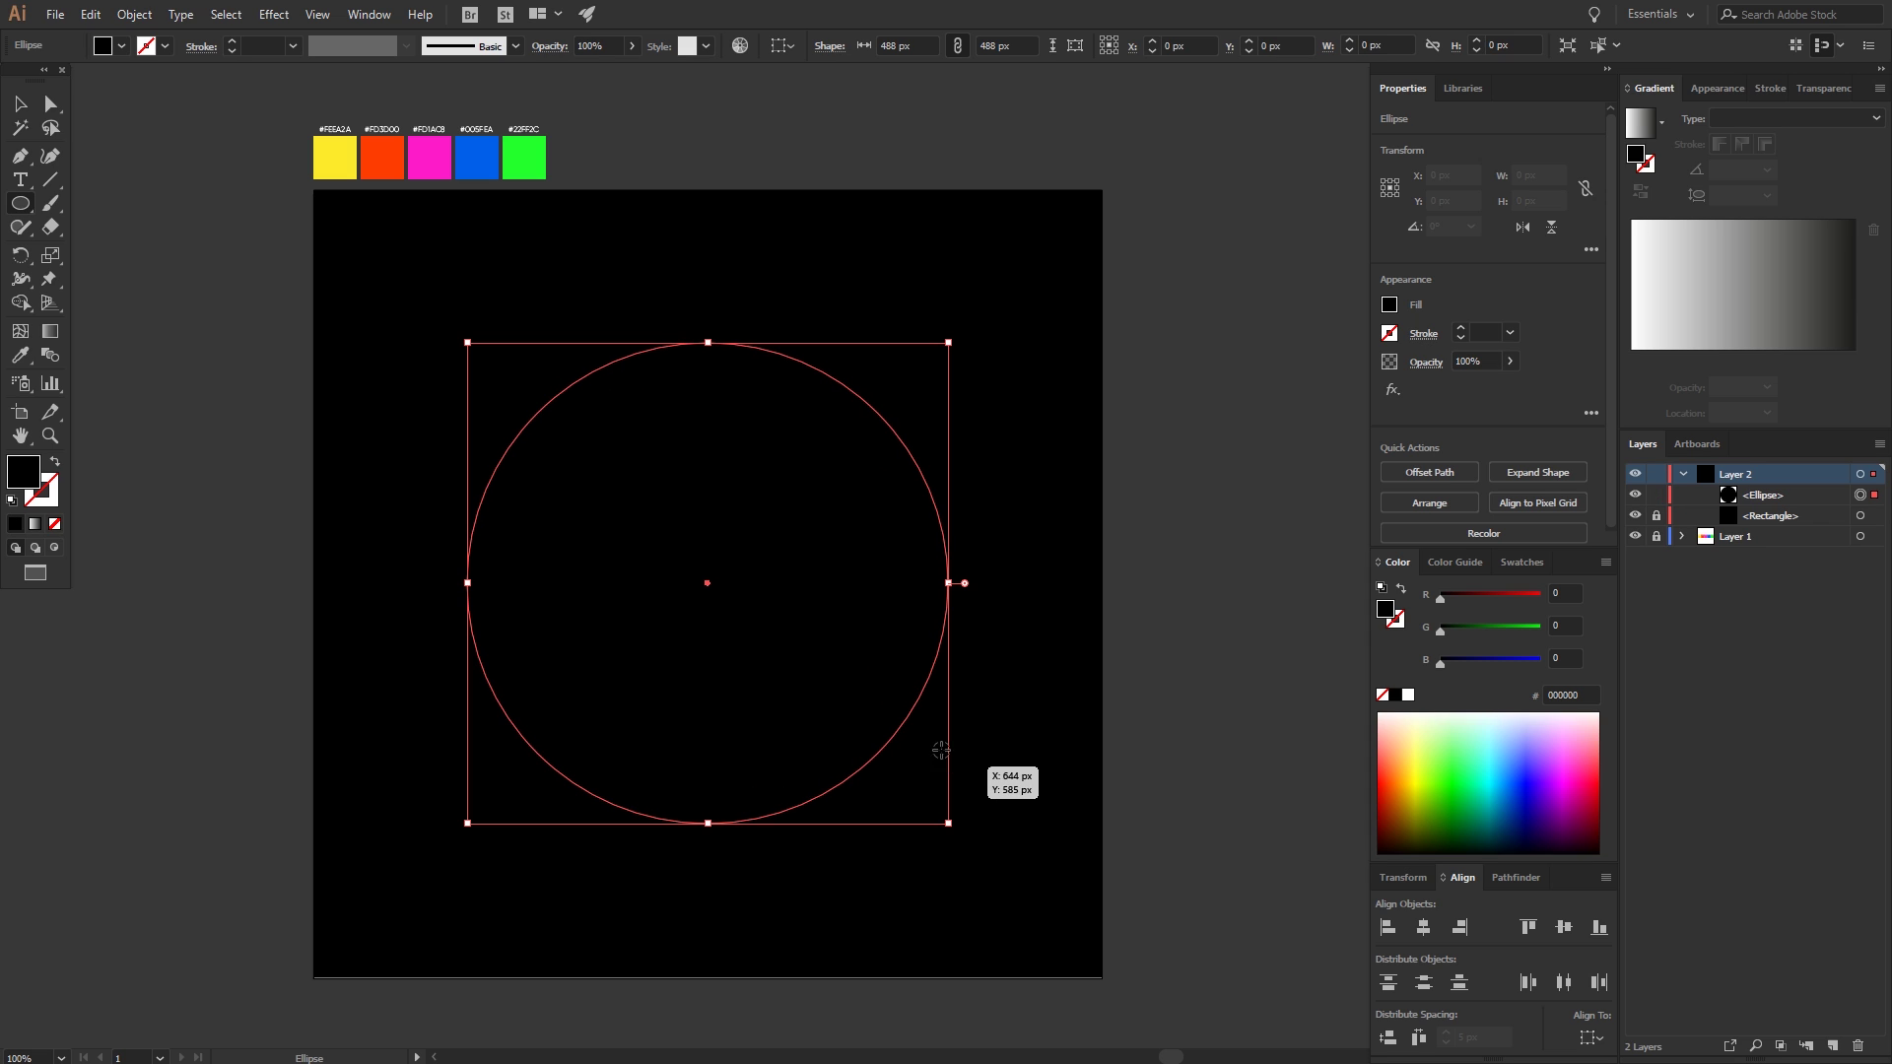
click(55, 467)
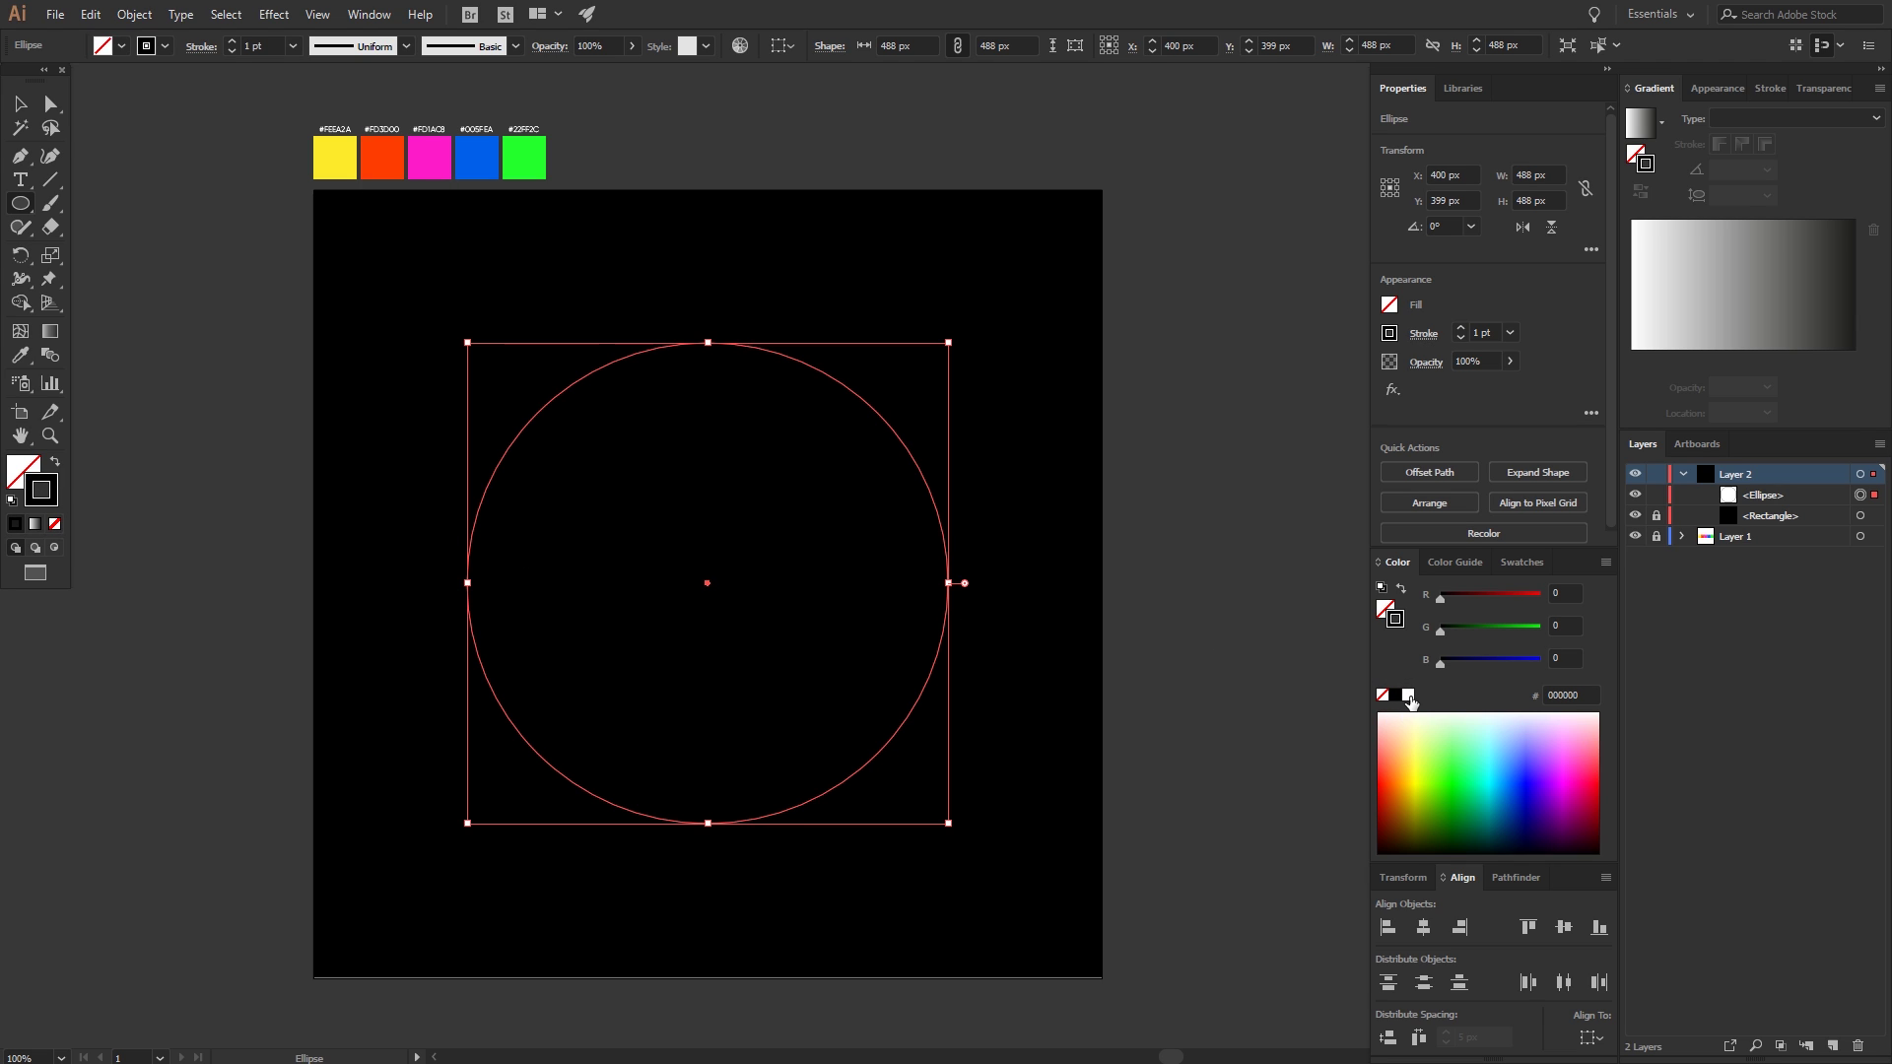
click(1409, 695)
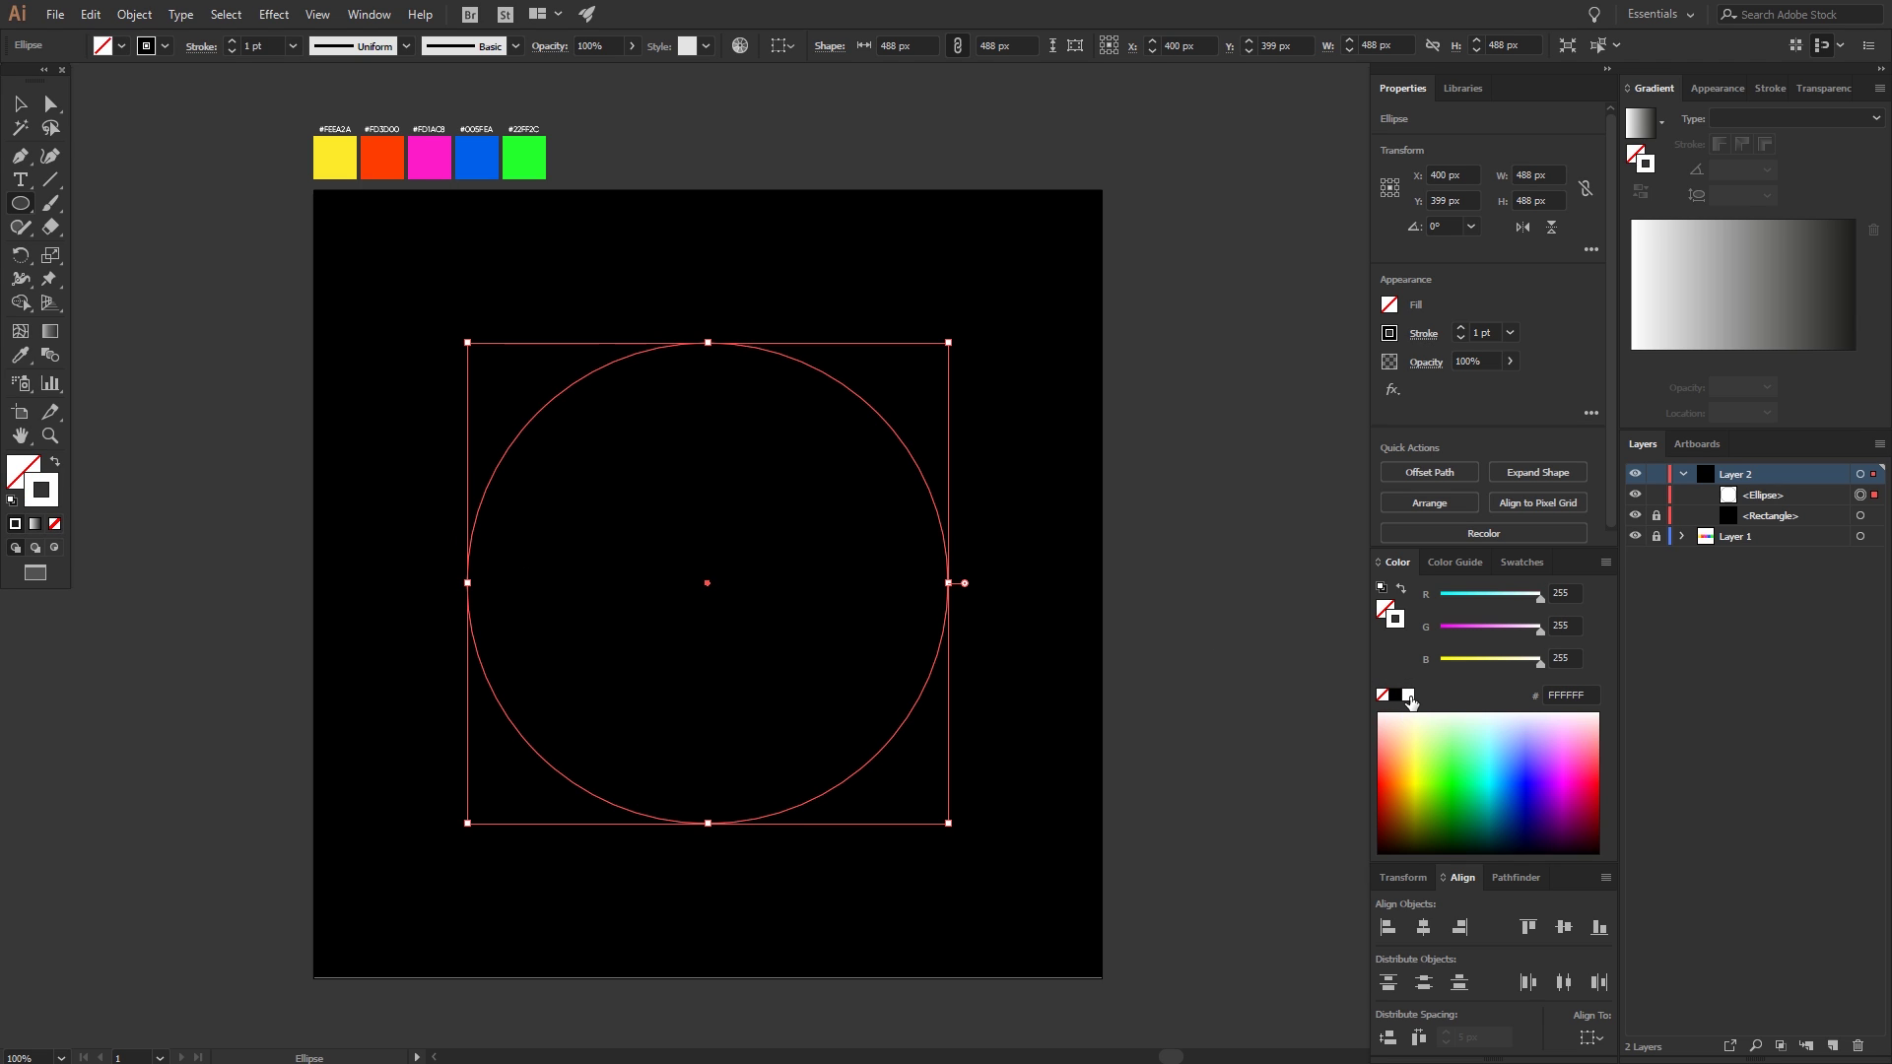
click(28, 111)
click(141, 237)
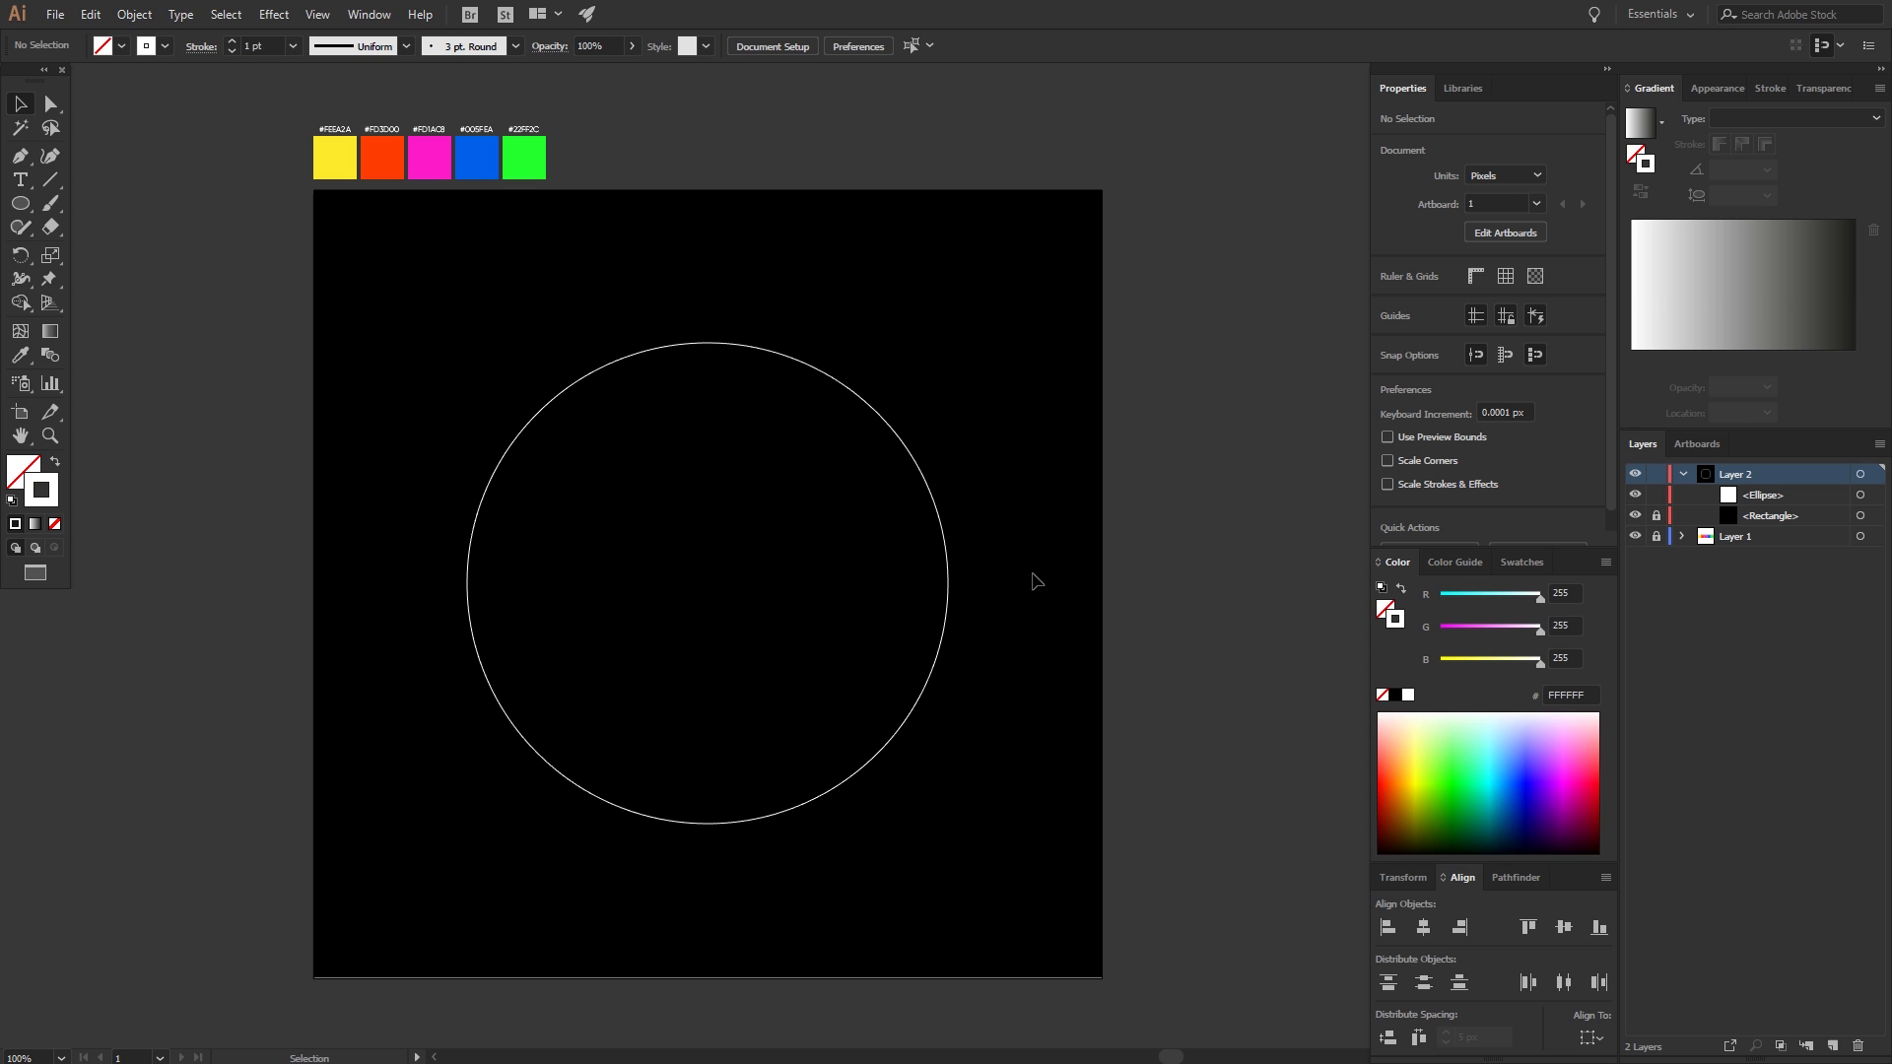
- Increase the white circle's stroke weight to 45 pt, then deselect it
click(927, 479)
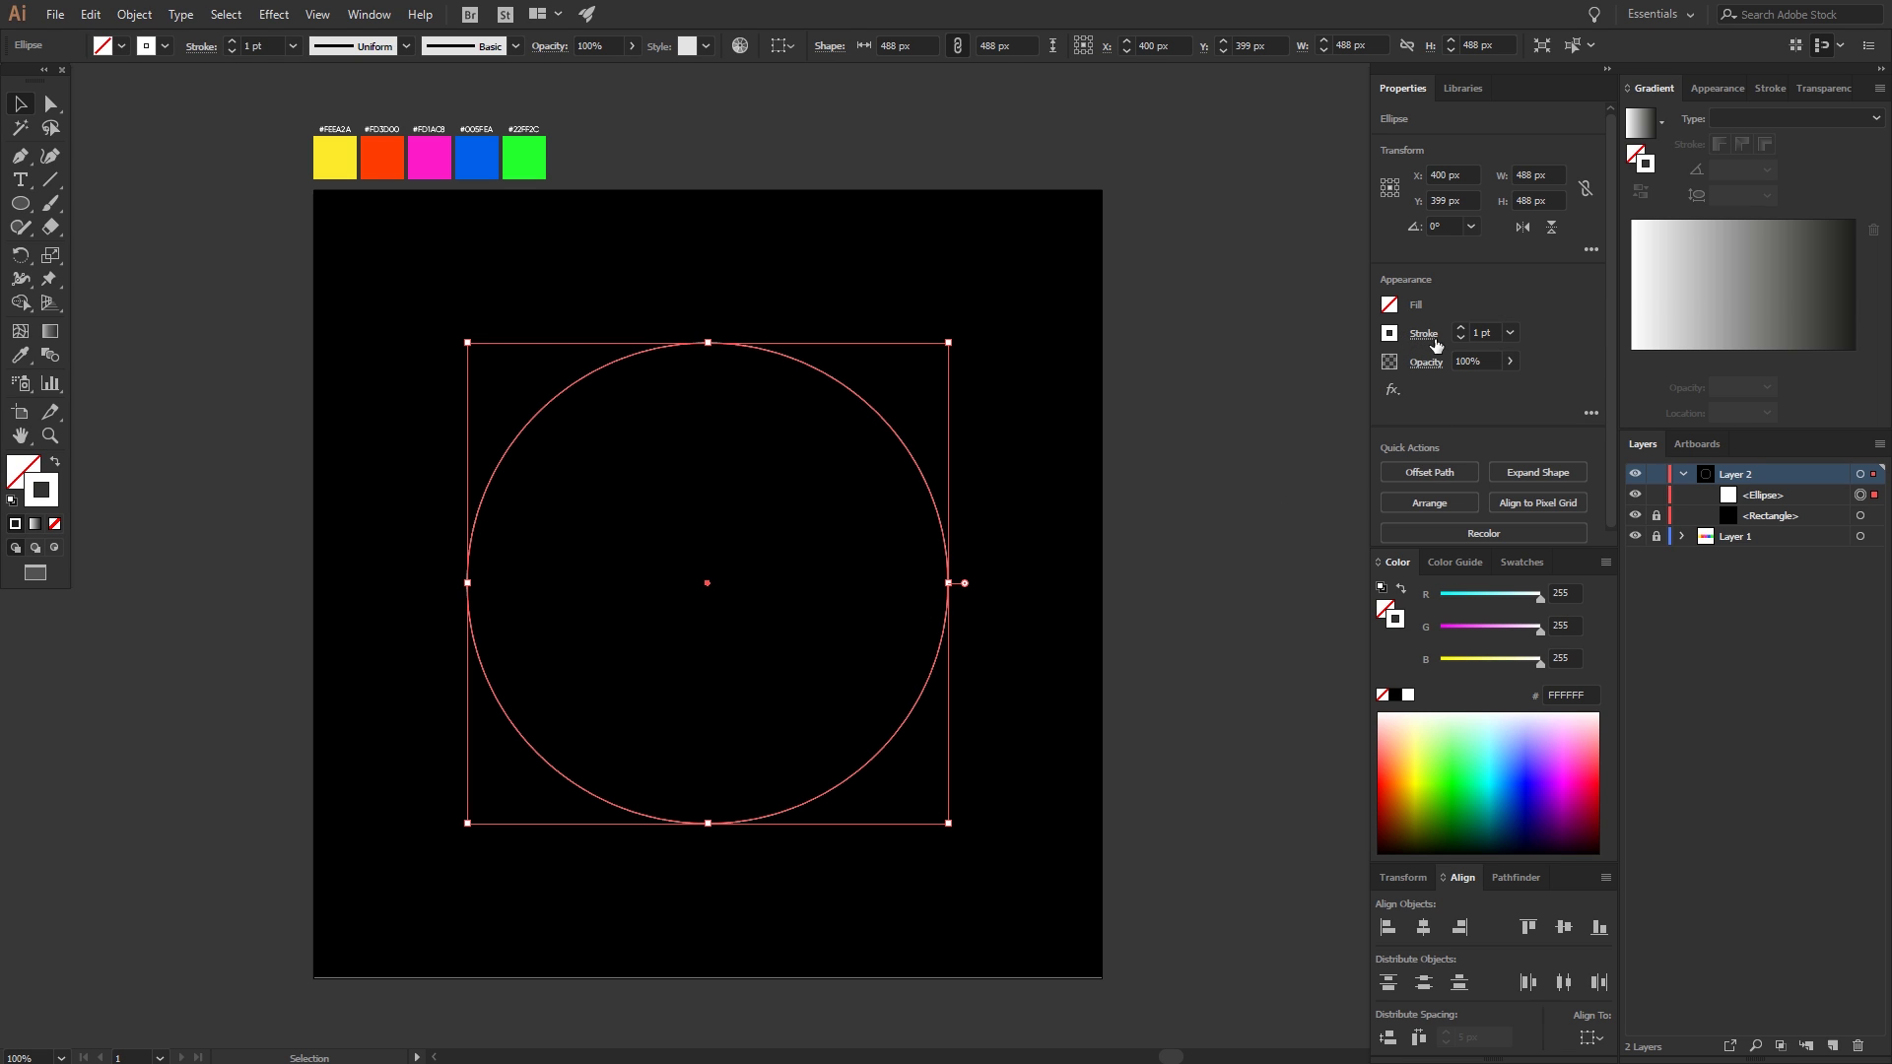
click(369, 14)
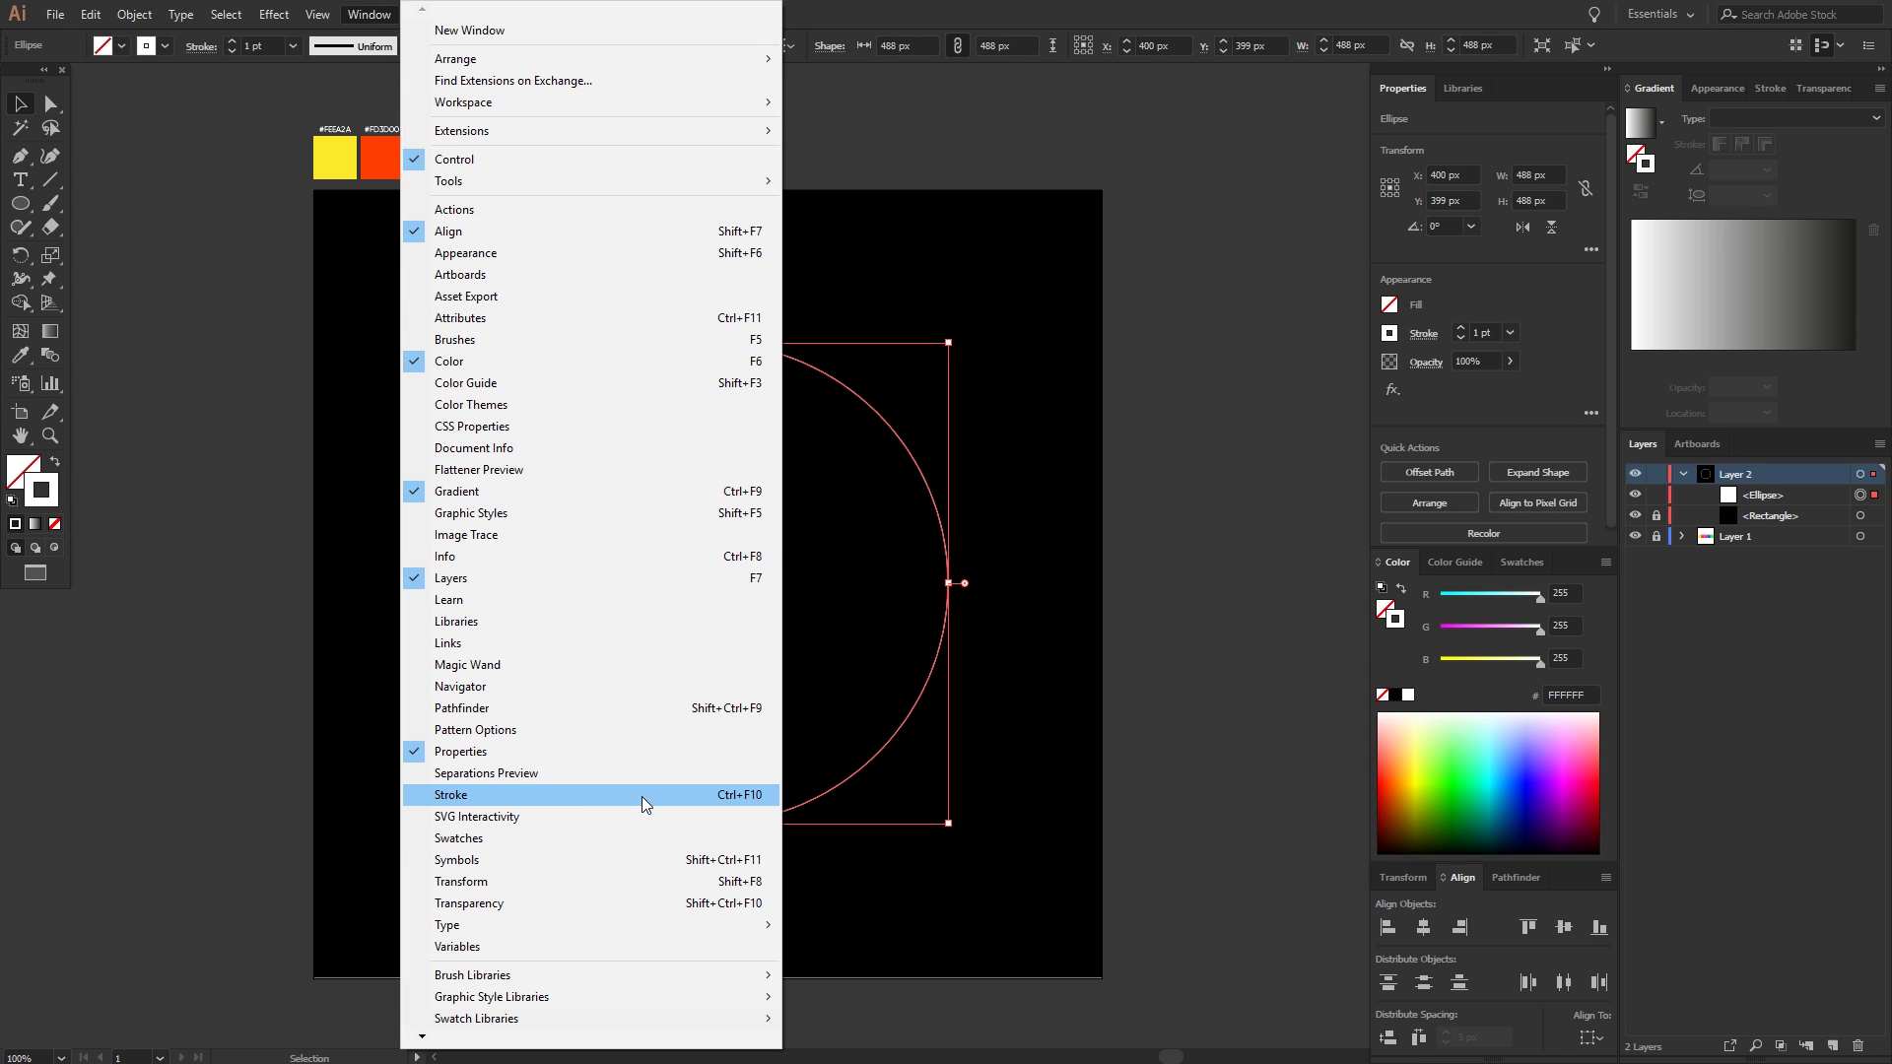
click(1549, 371)
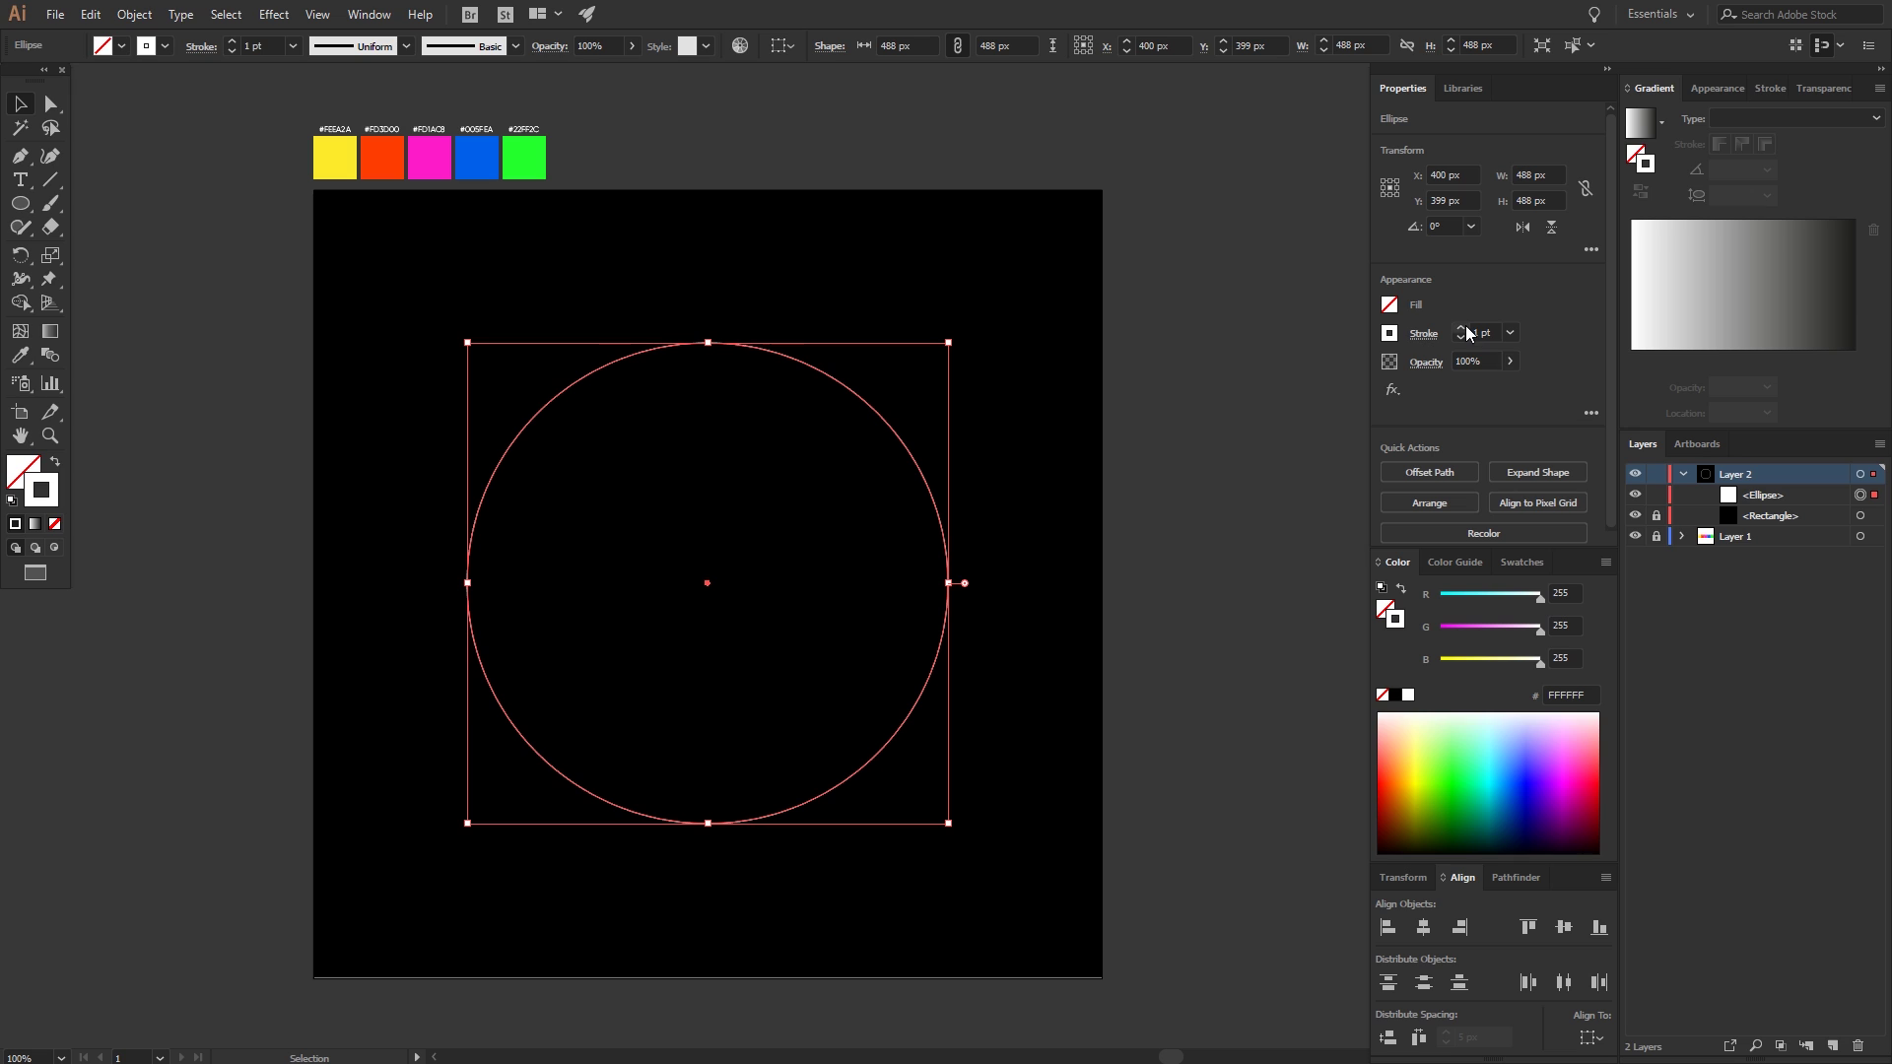
drag(1464, 327, 1464, 327)
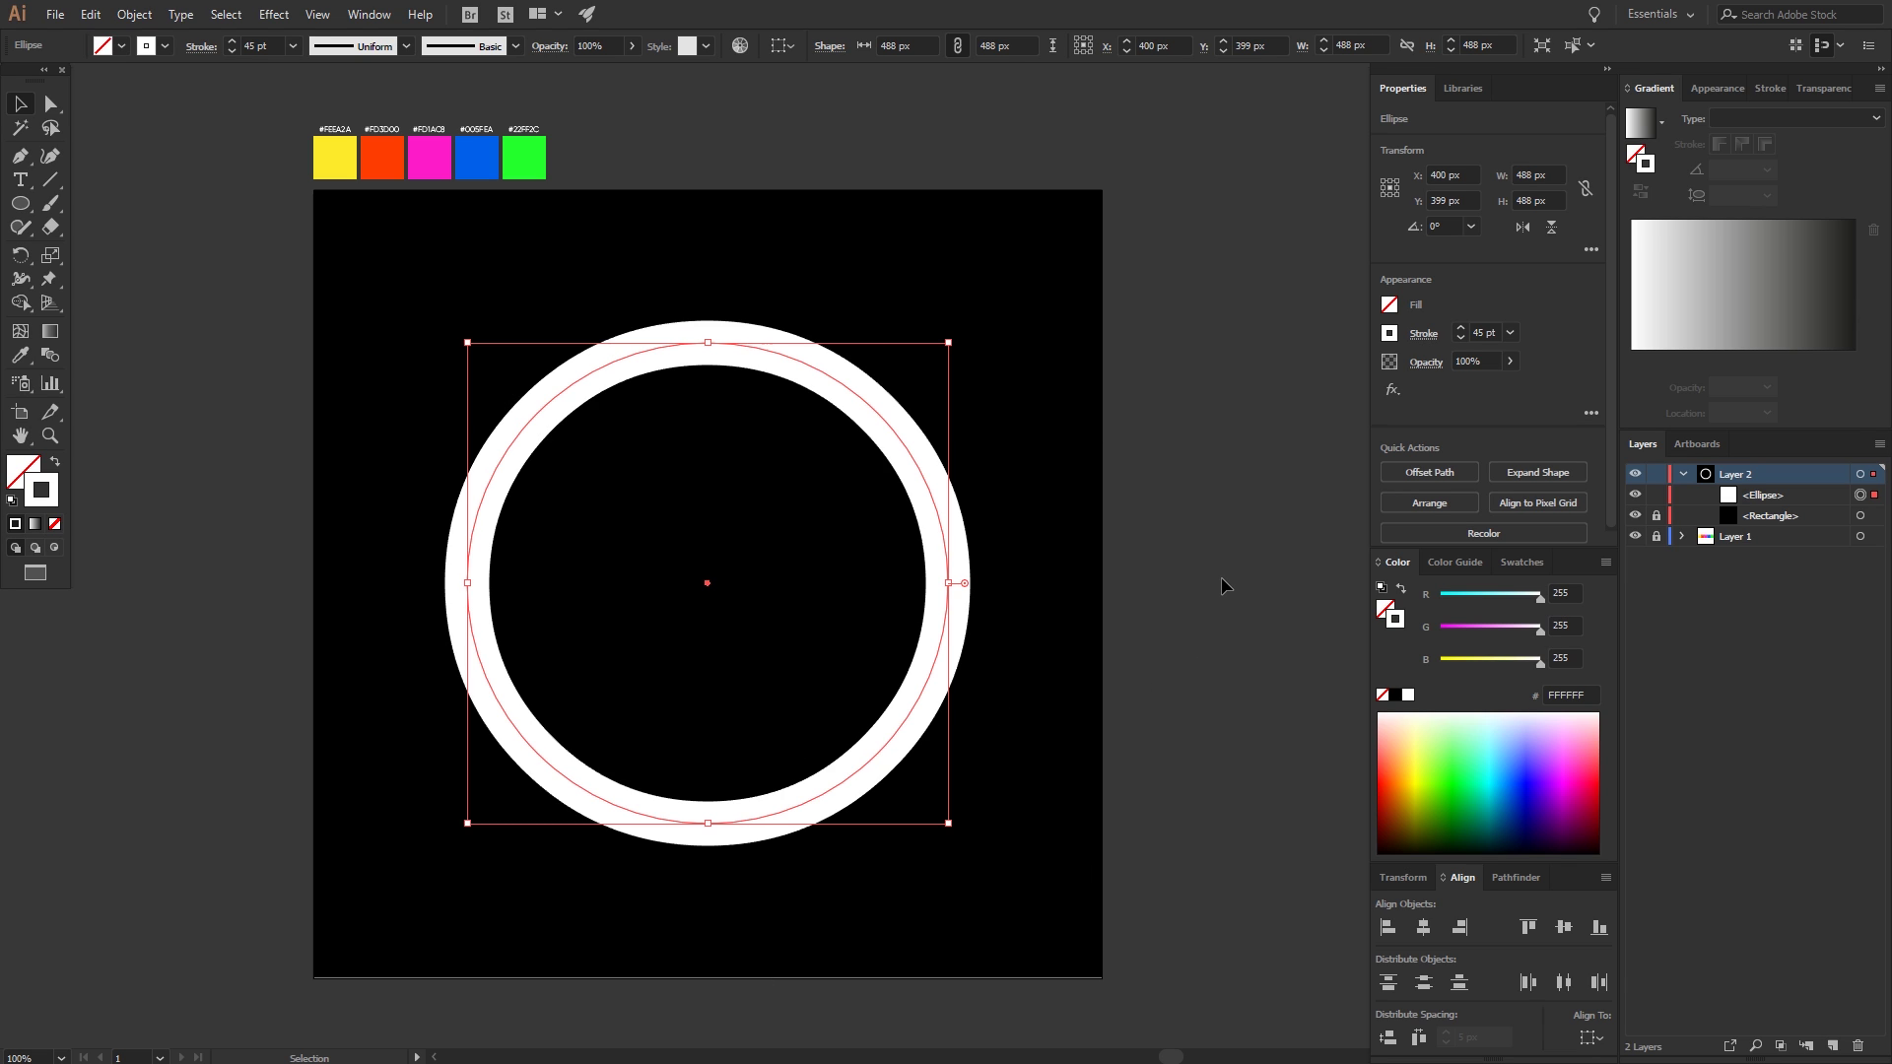
click(1140, 476)
- Zoom to the five colour squares and marquee-select all of them
scroll(424, 207, up, 4)
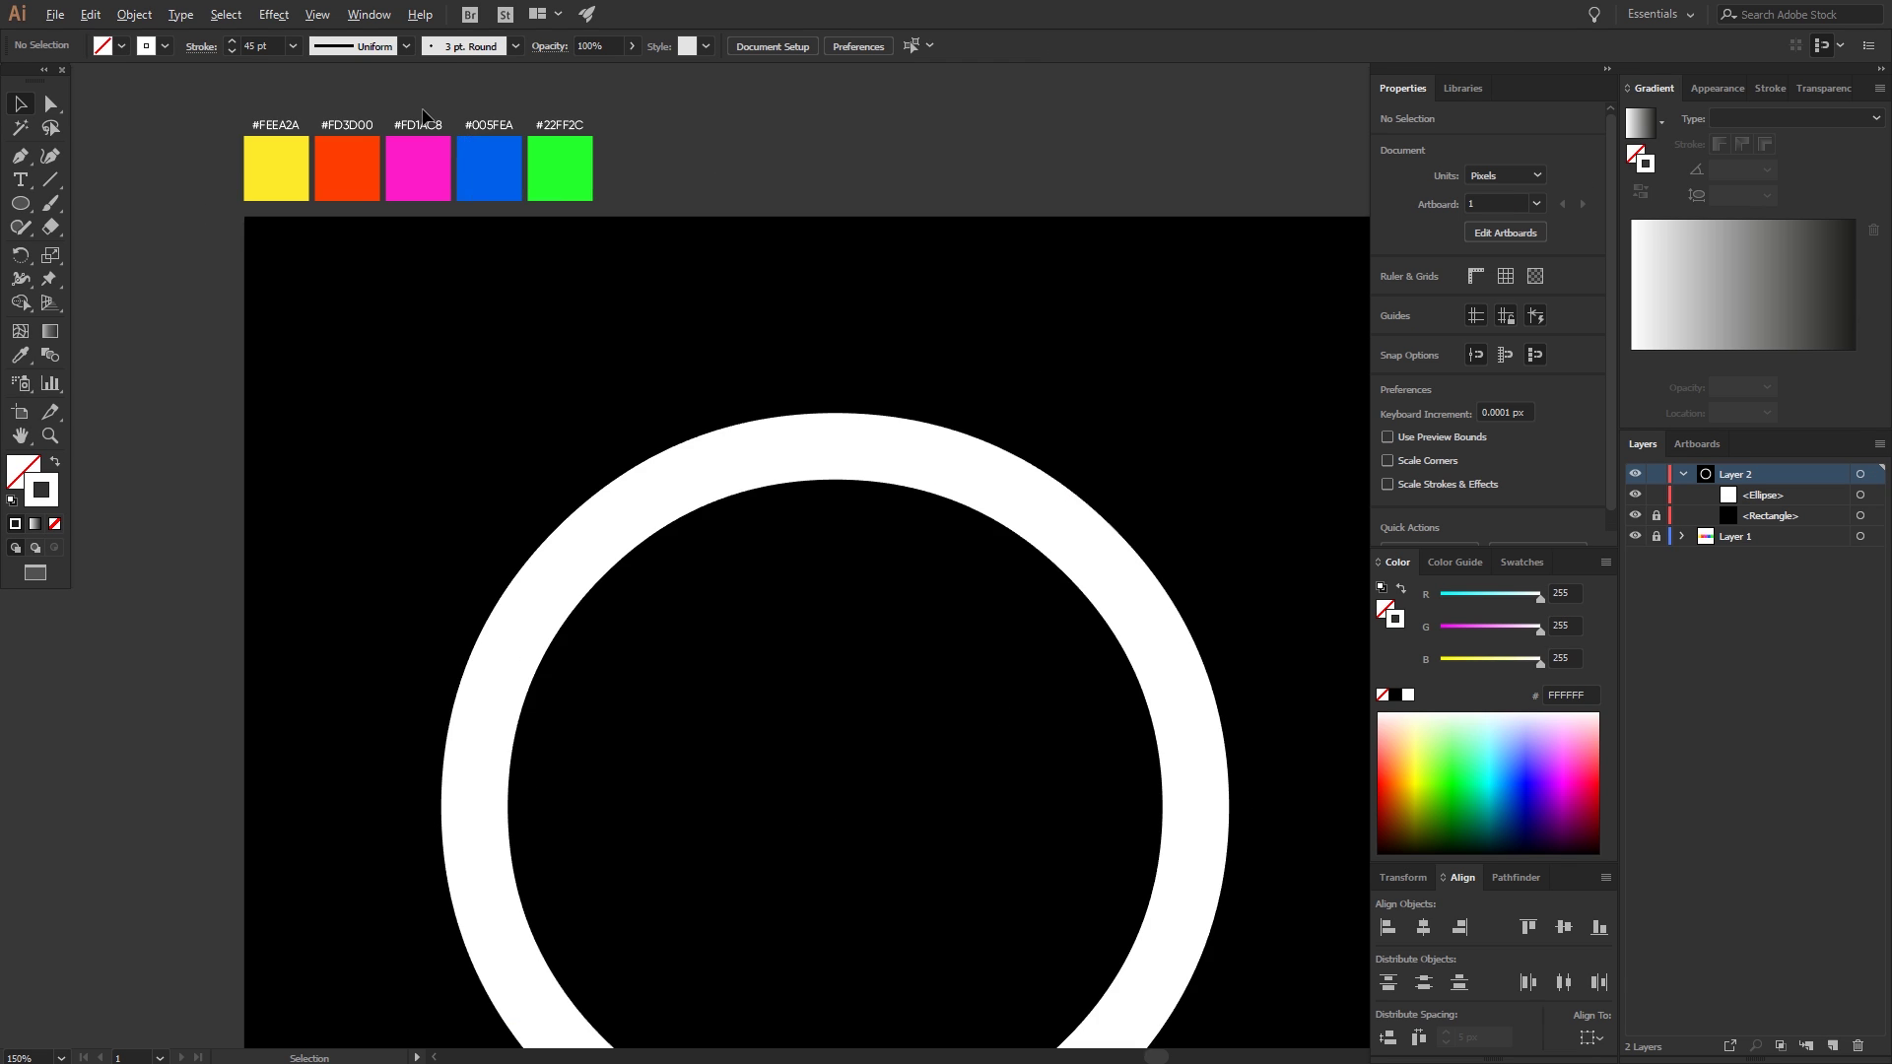
scroll(428, 229, up, 3)
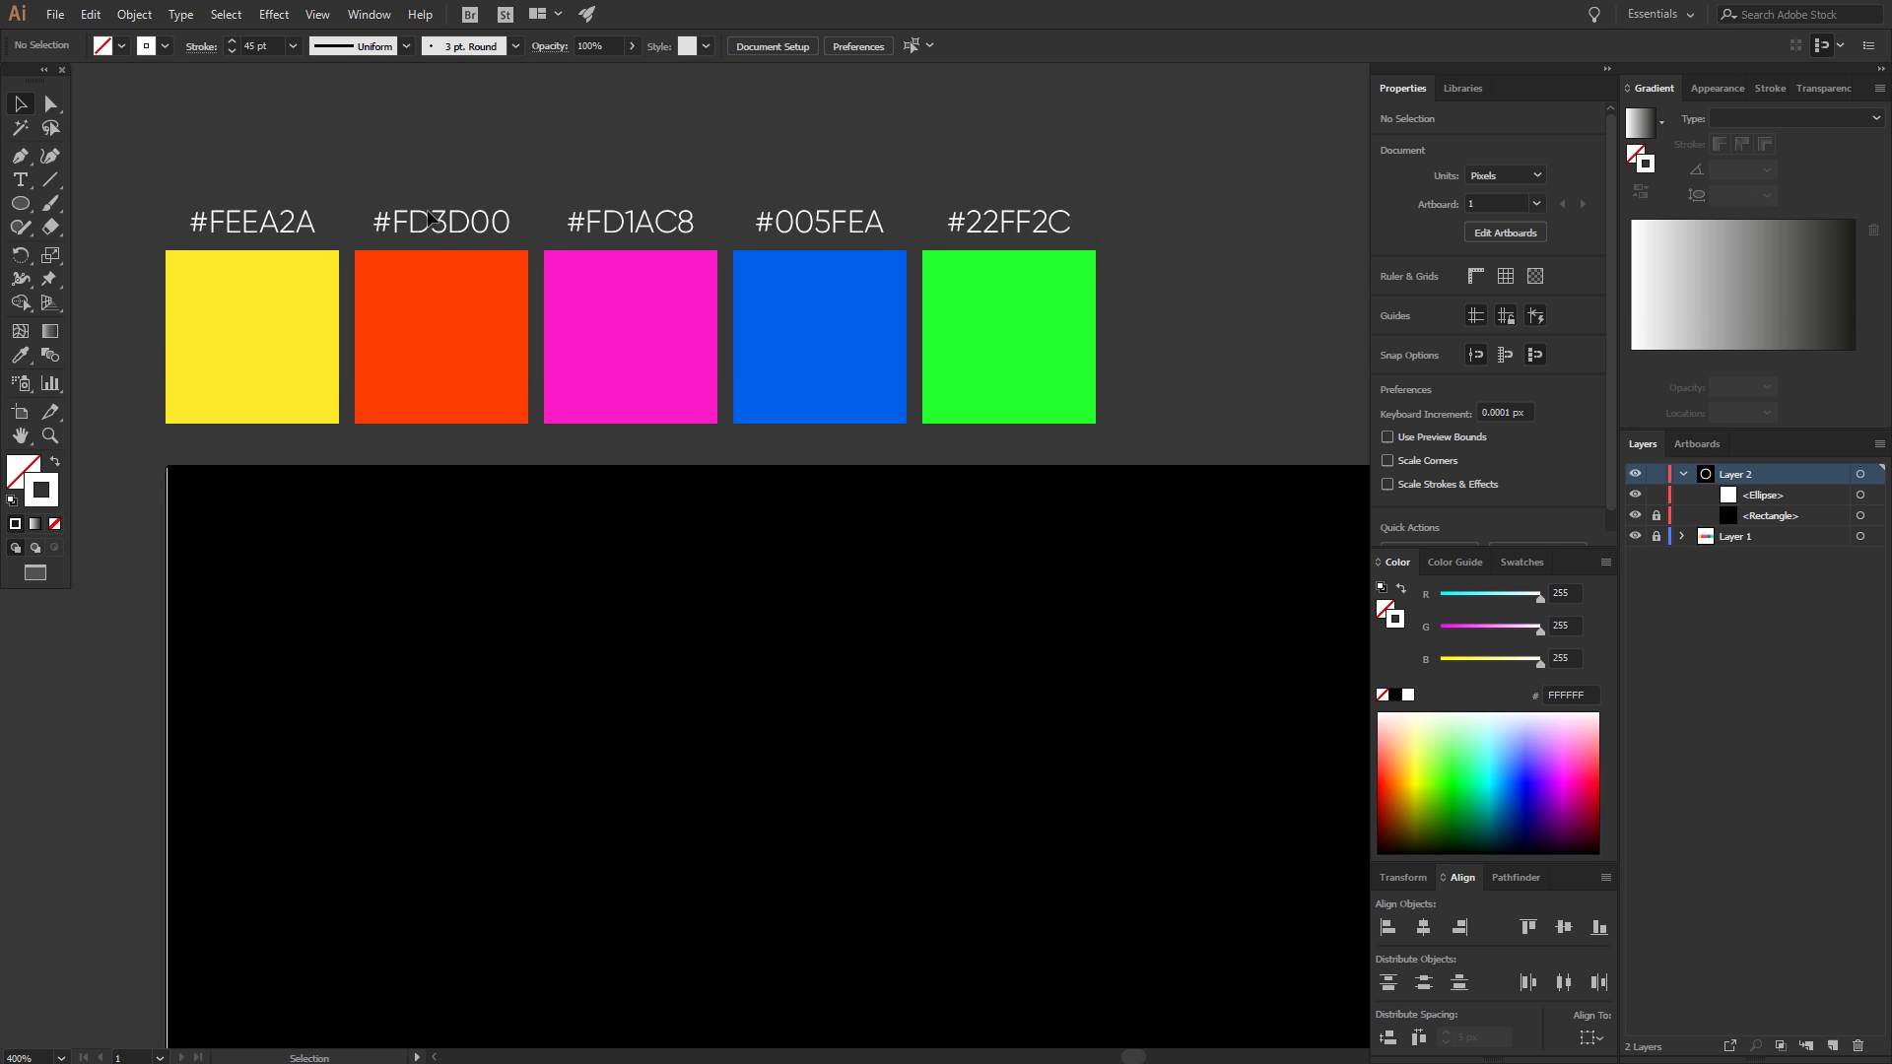
scroll(243, 587, left, 1)
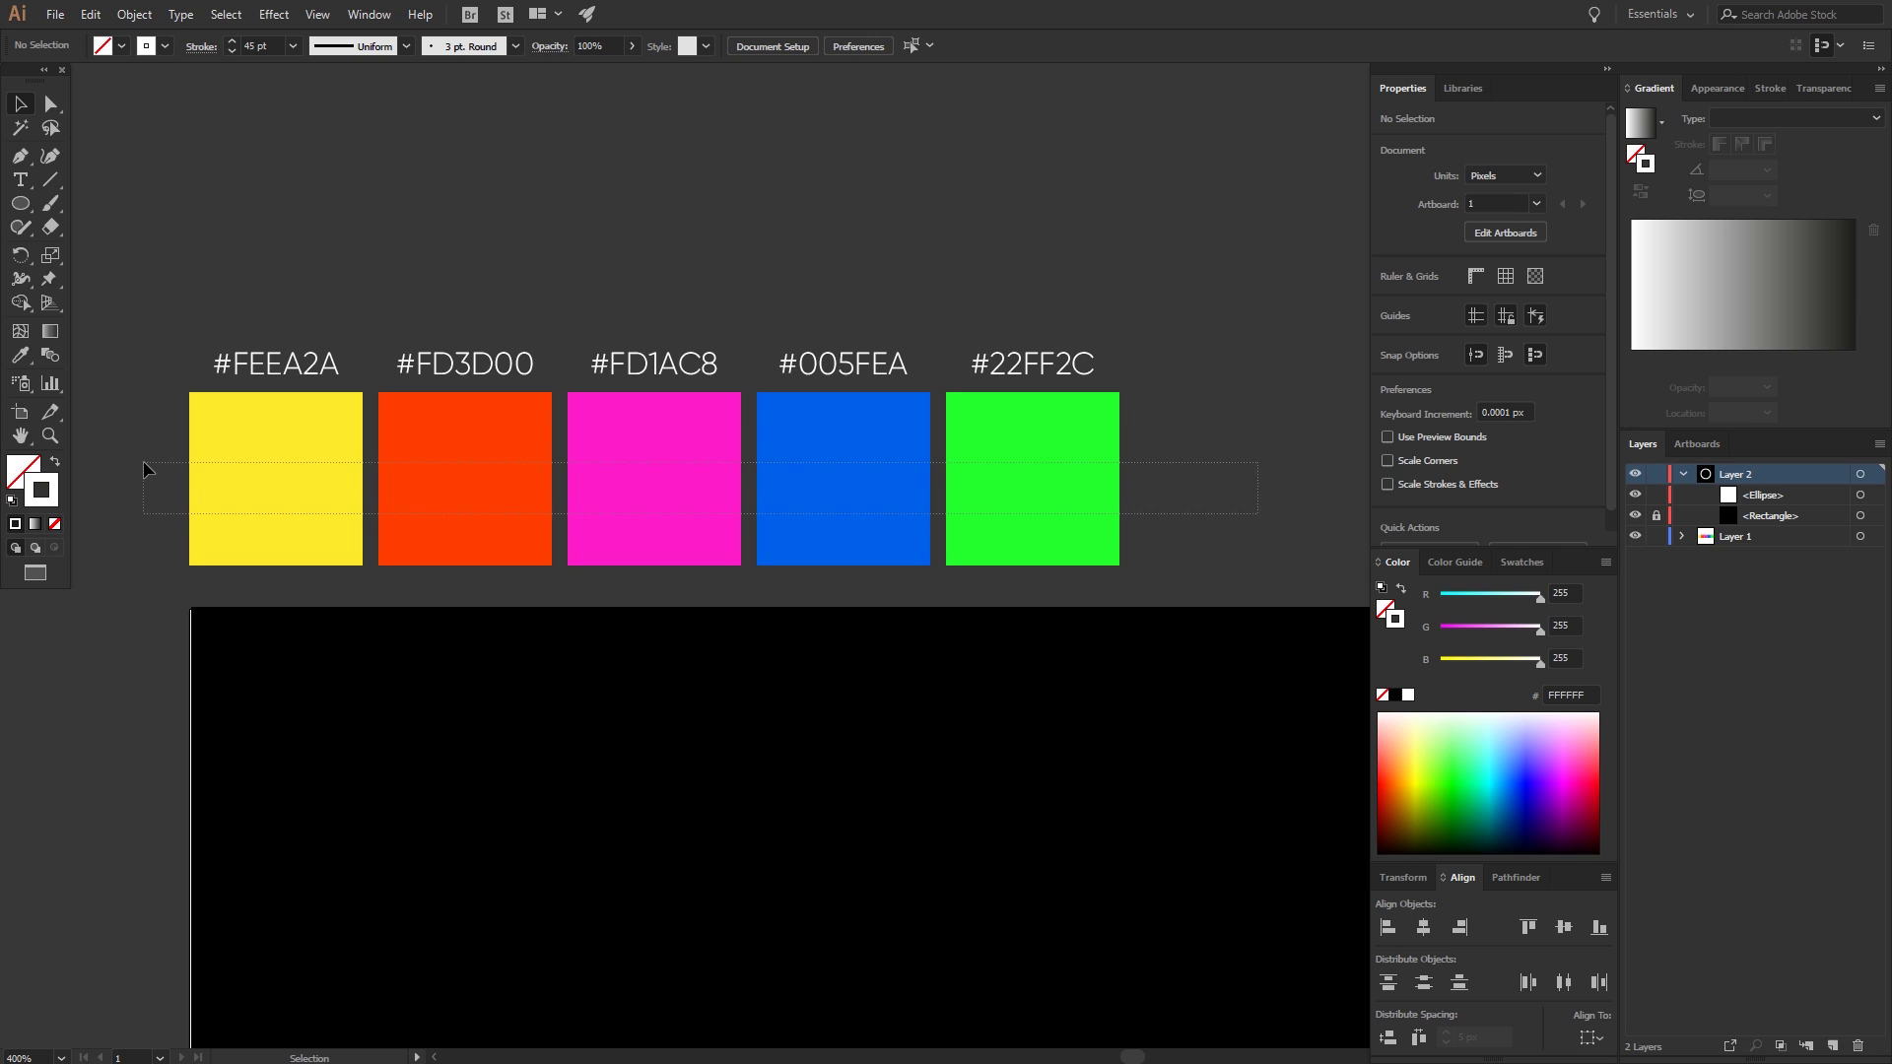
drag(166, 465, 1133, 532)
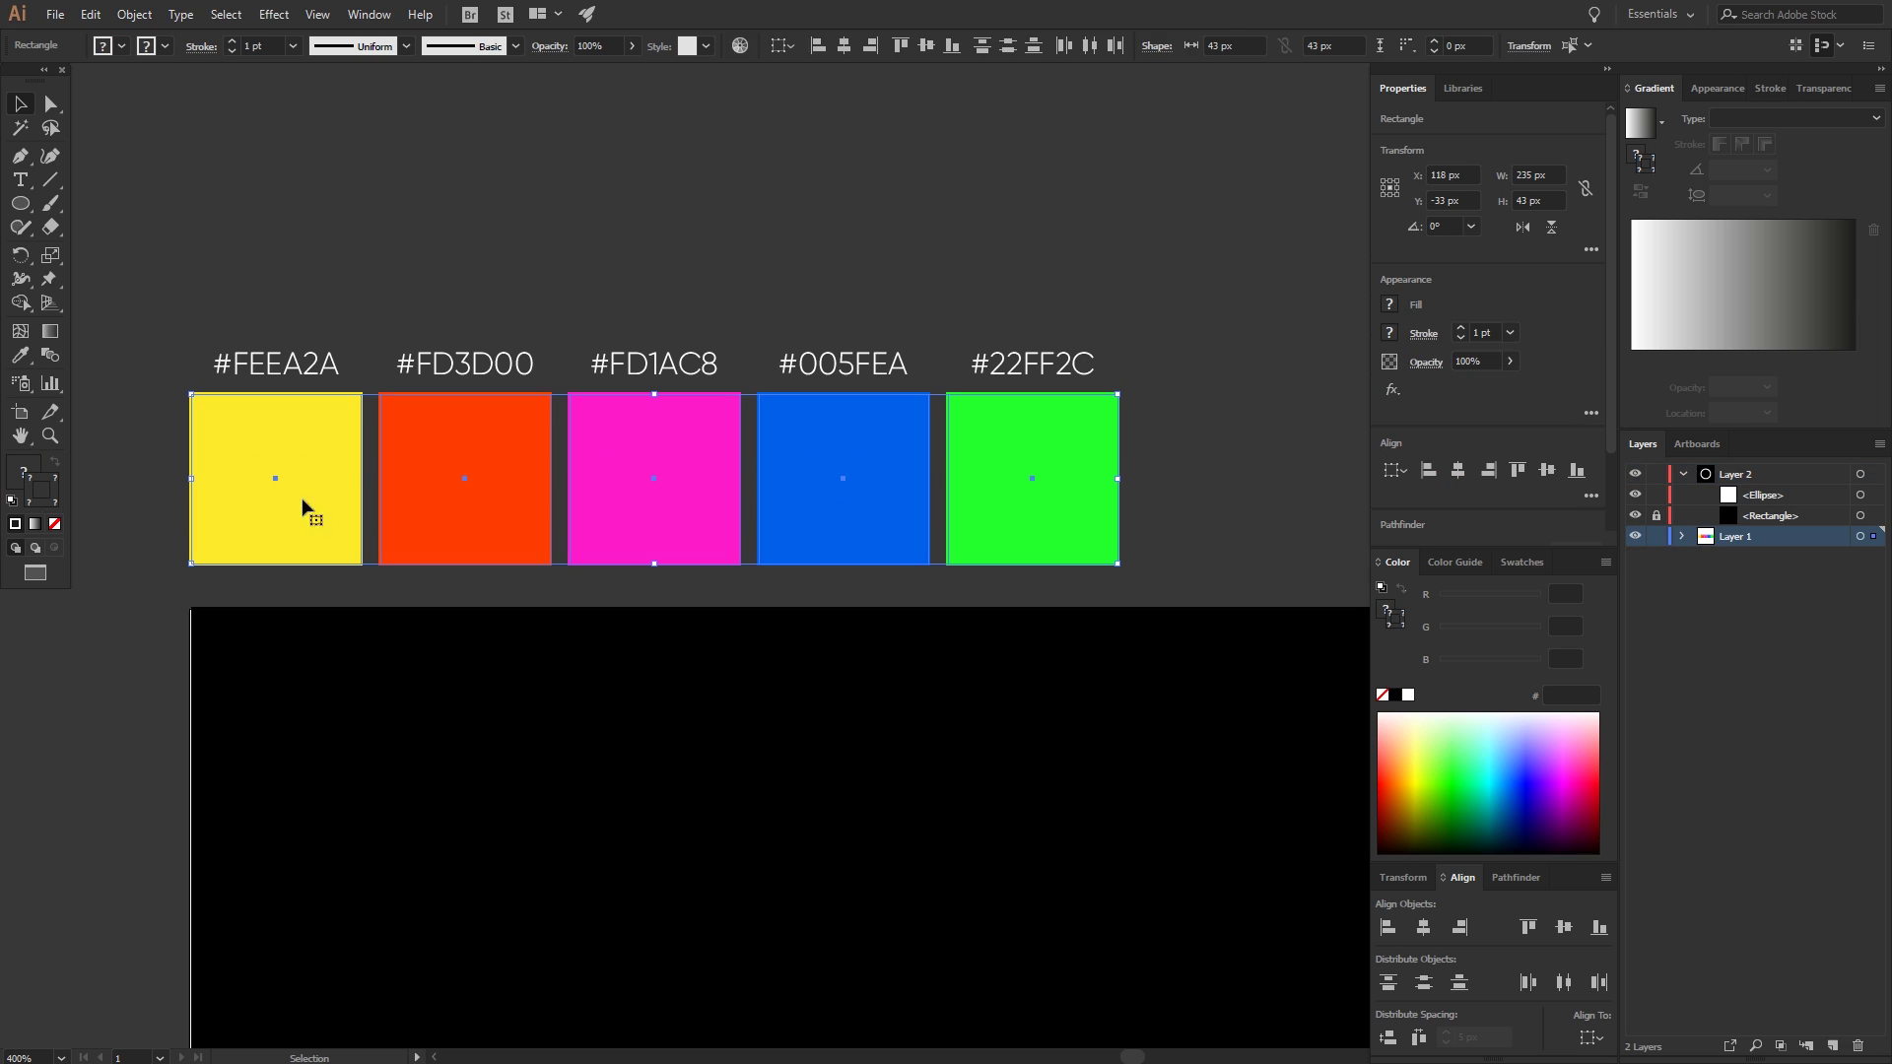
- Save the selected squares' colours as a new swatch colour group named Rainbow
click(1510, 564)
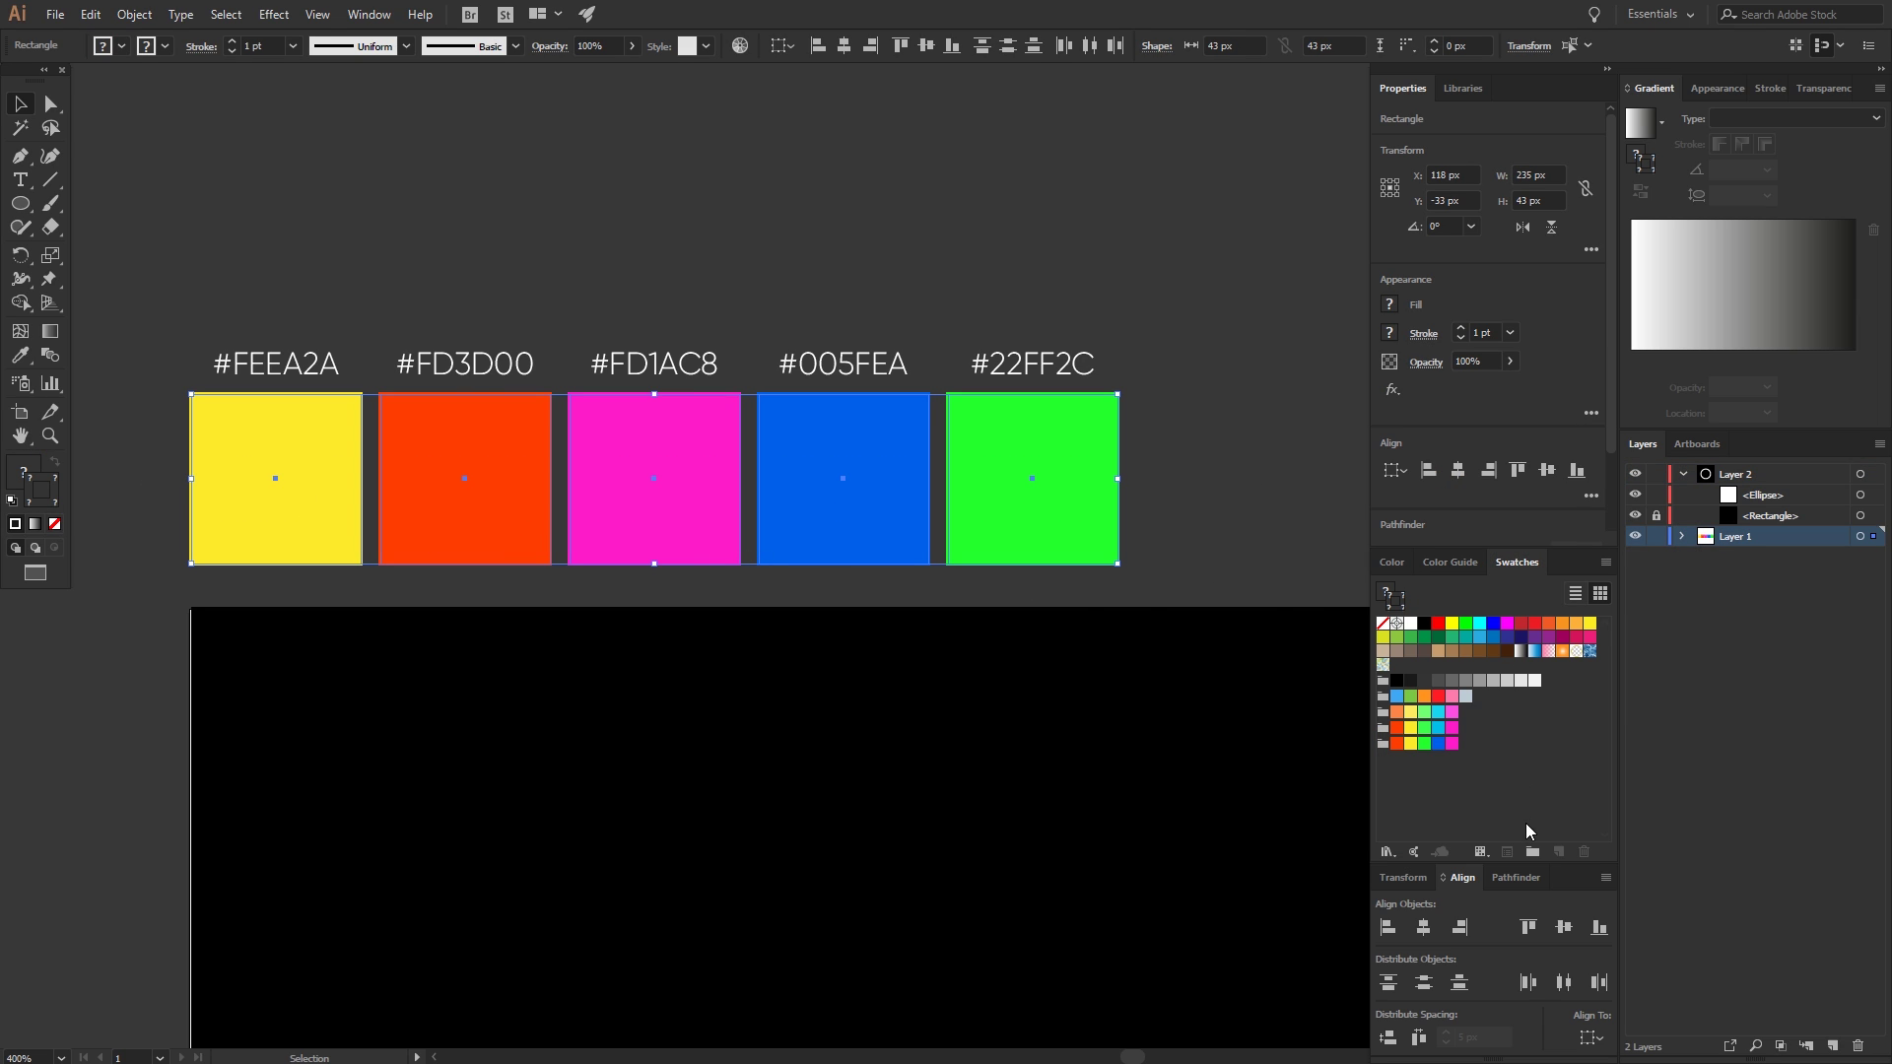
click(370, 13)
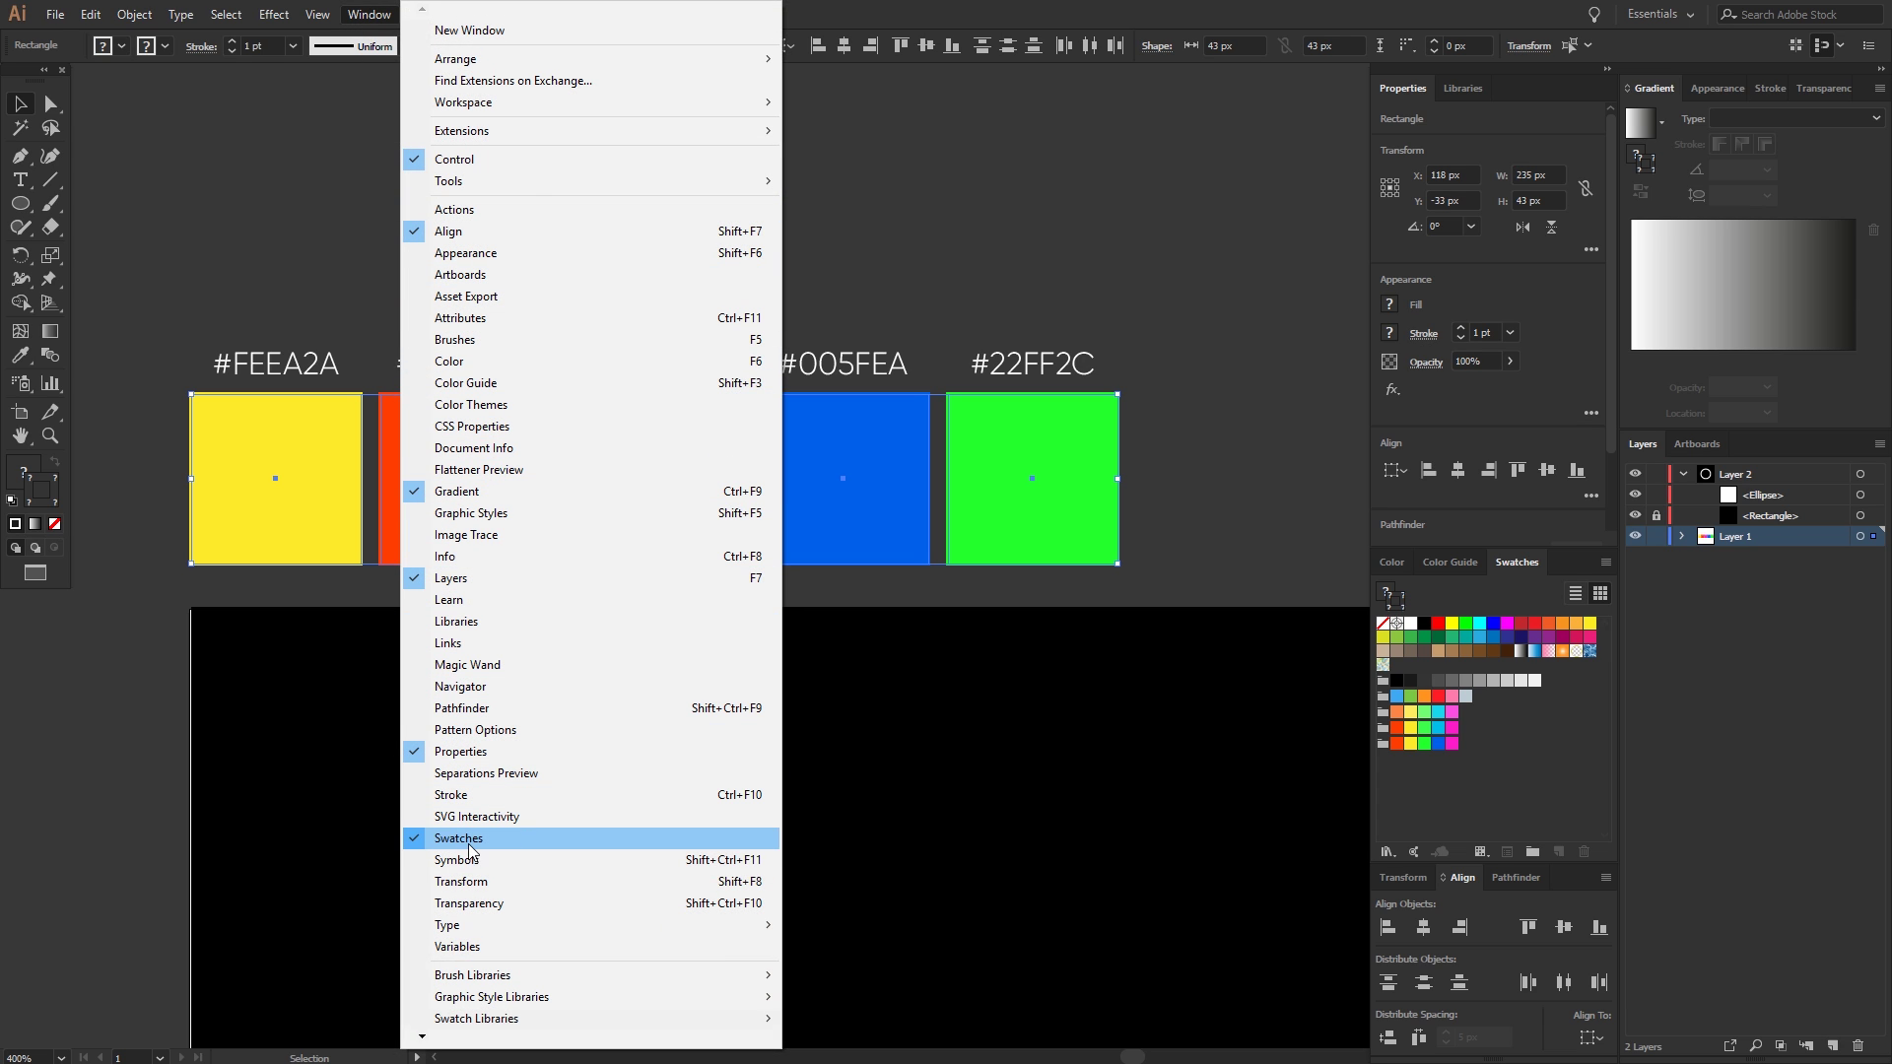
click(1386, 818)
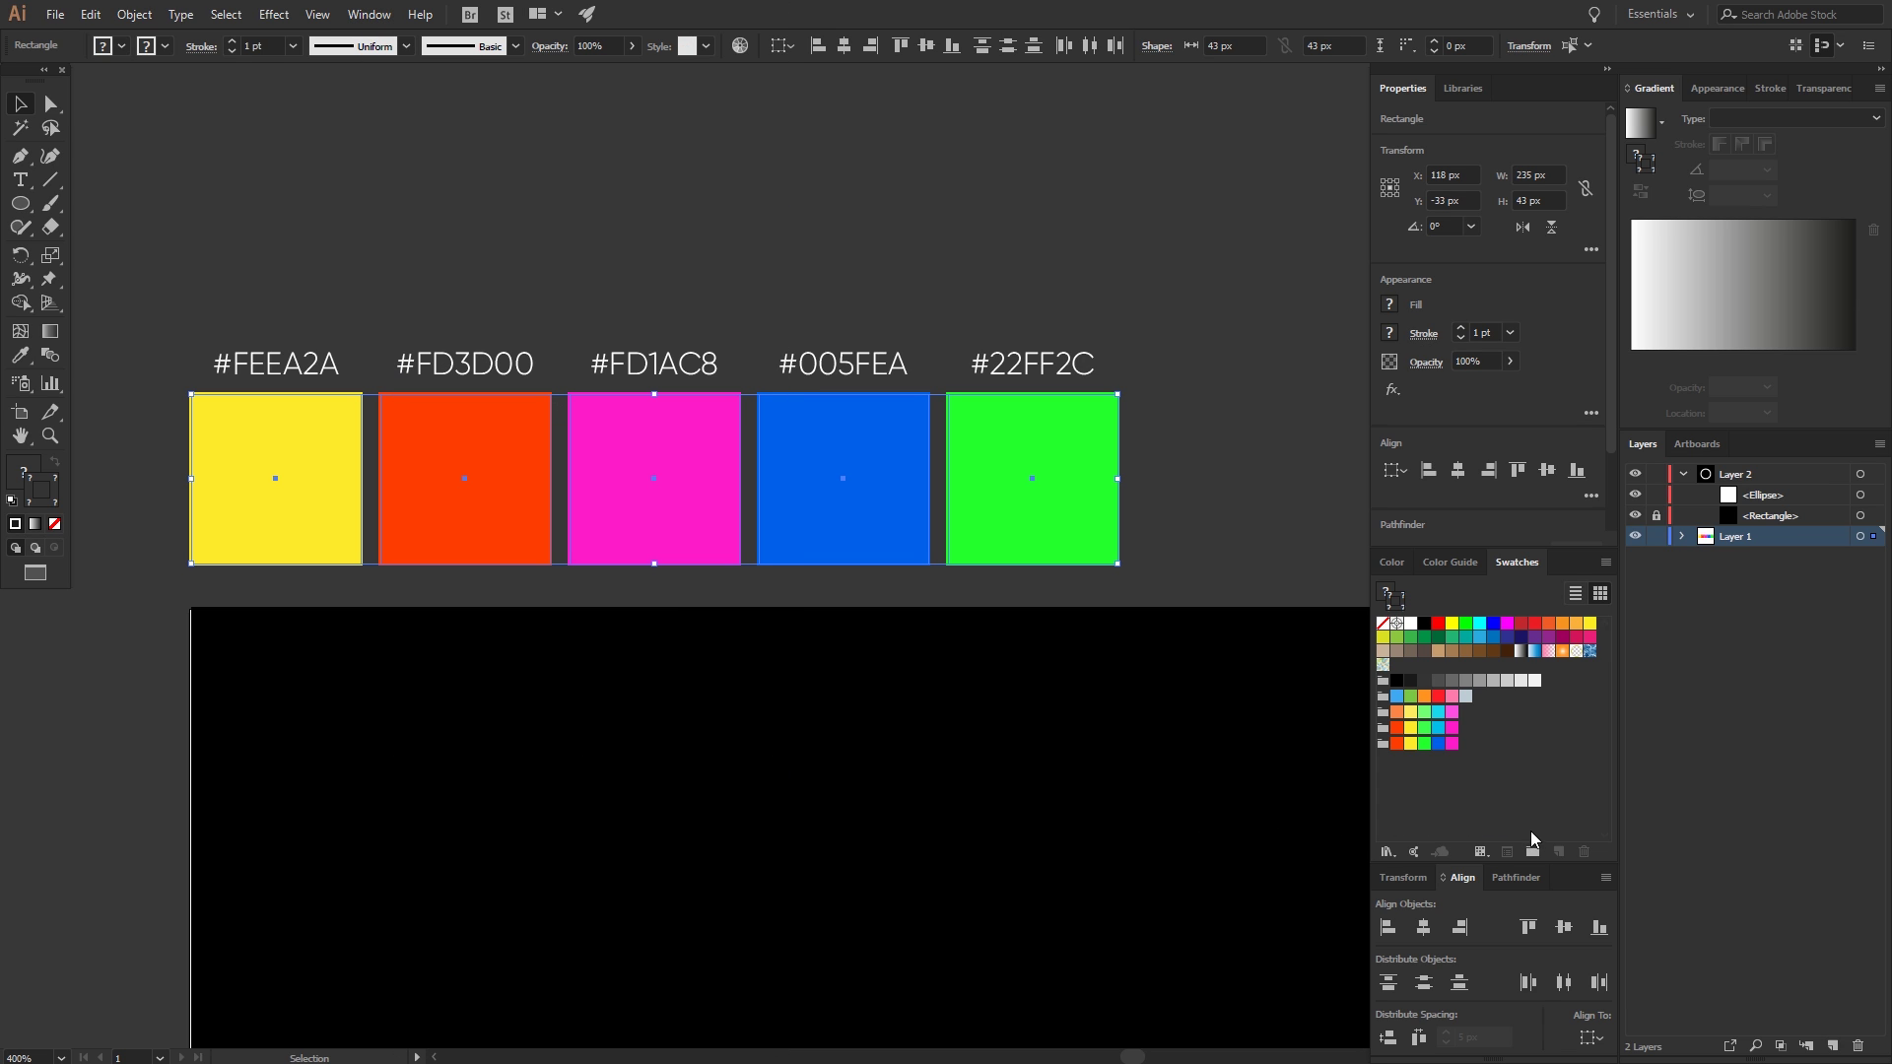
click(1530, 851)
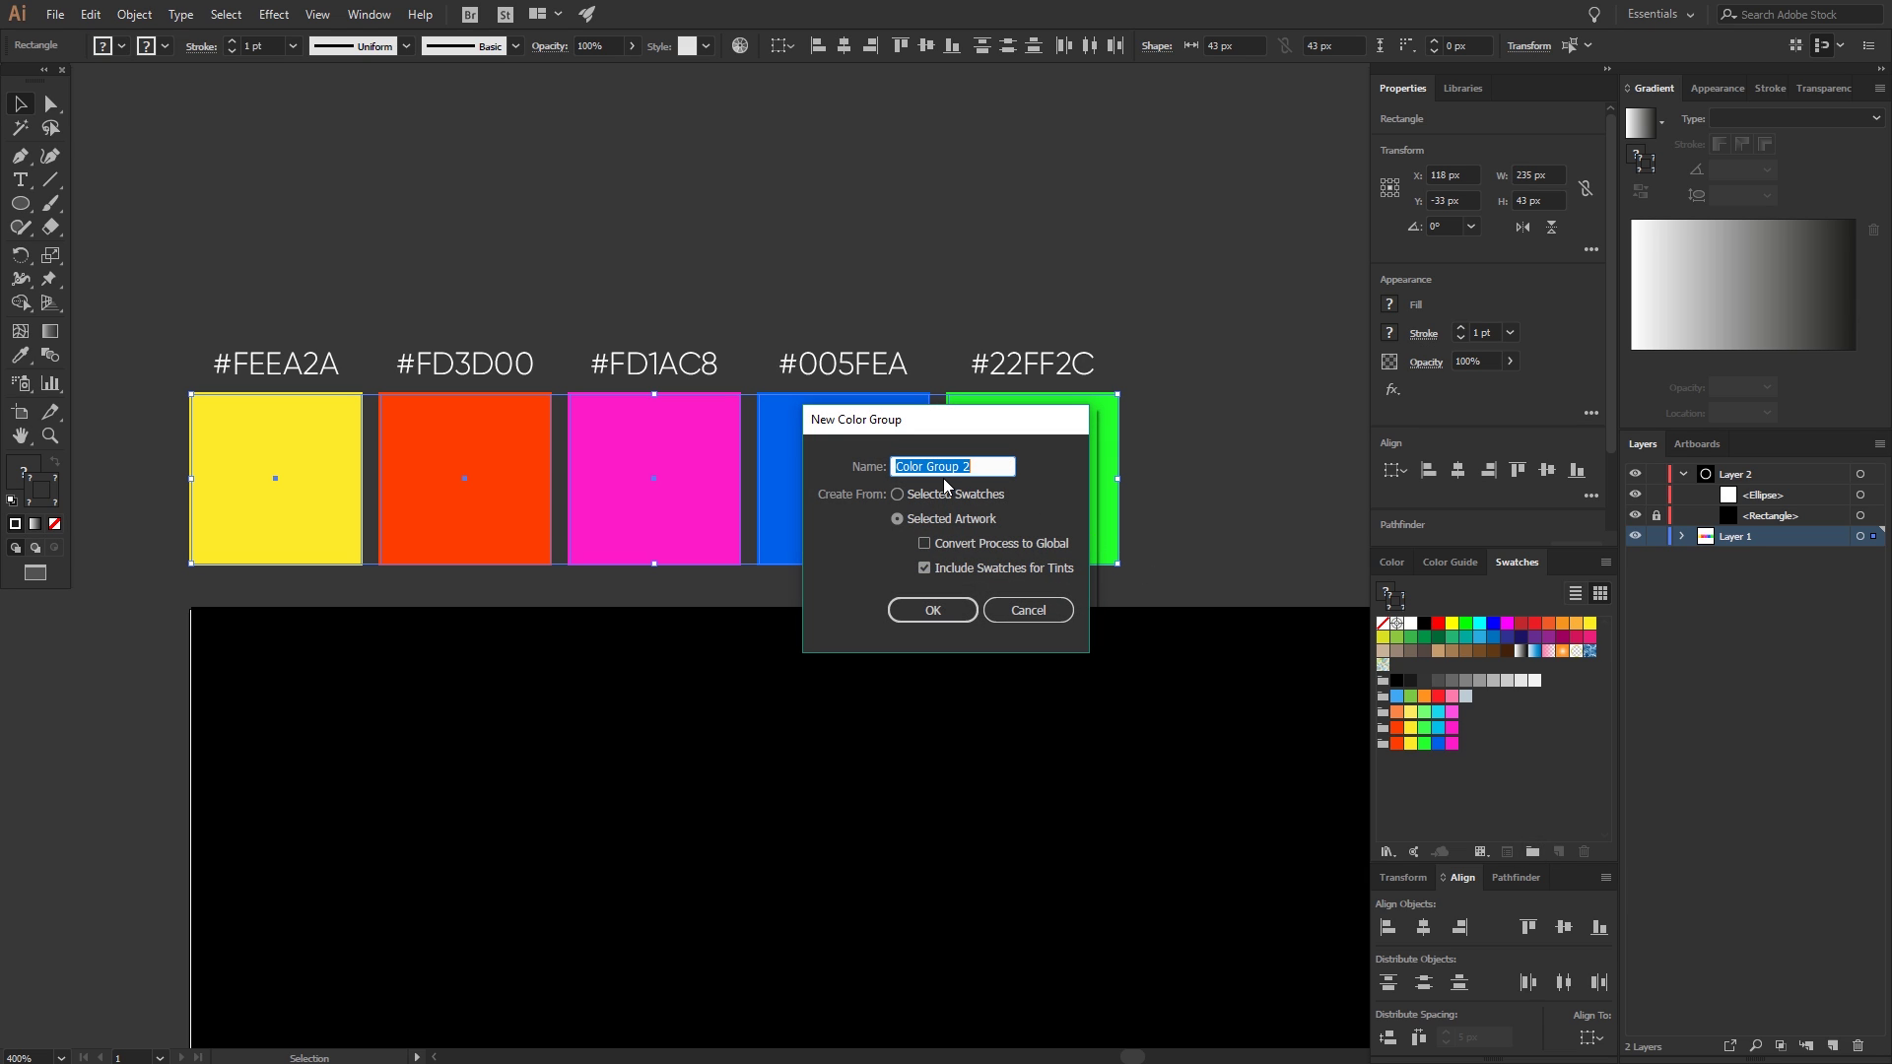
text(Raim)
click(928, 617)
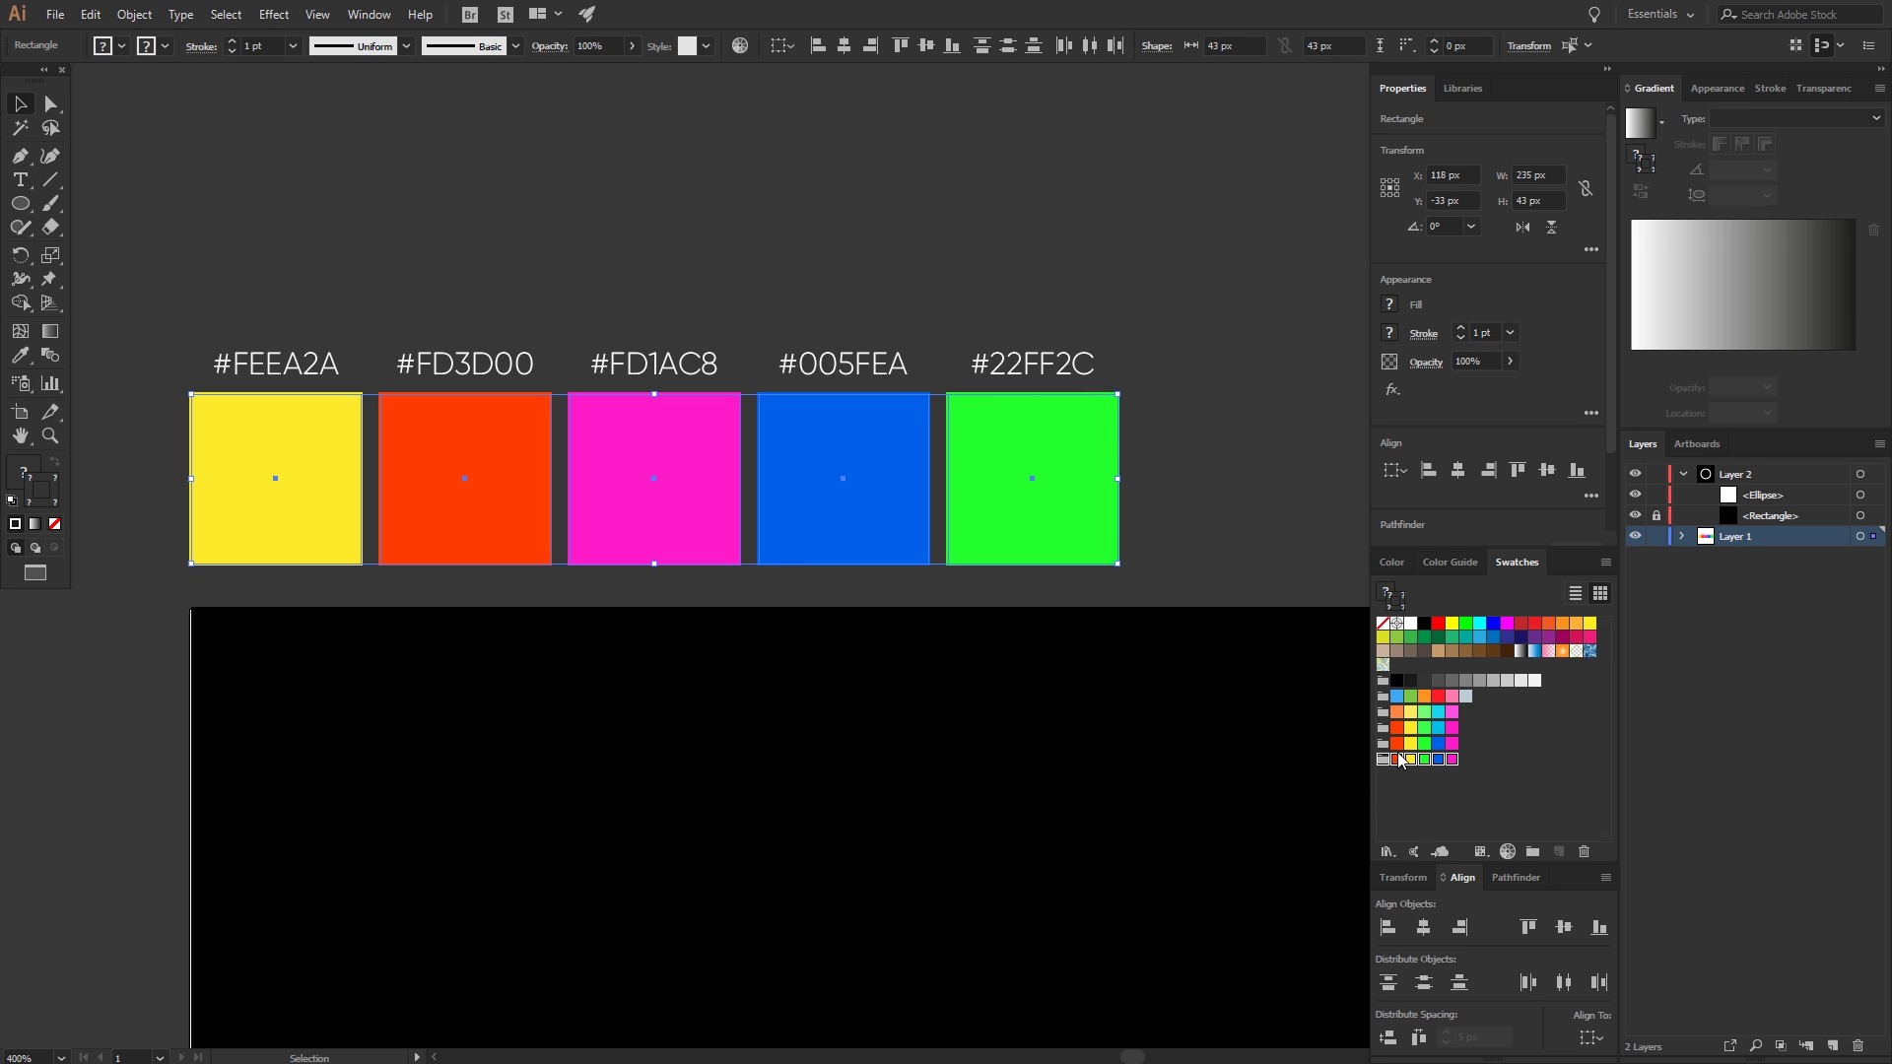
- Lock the layer with the colour squares and select the white ring
click(1658, 538)
scroll(1227, 512, down, 6)
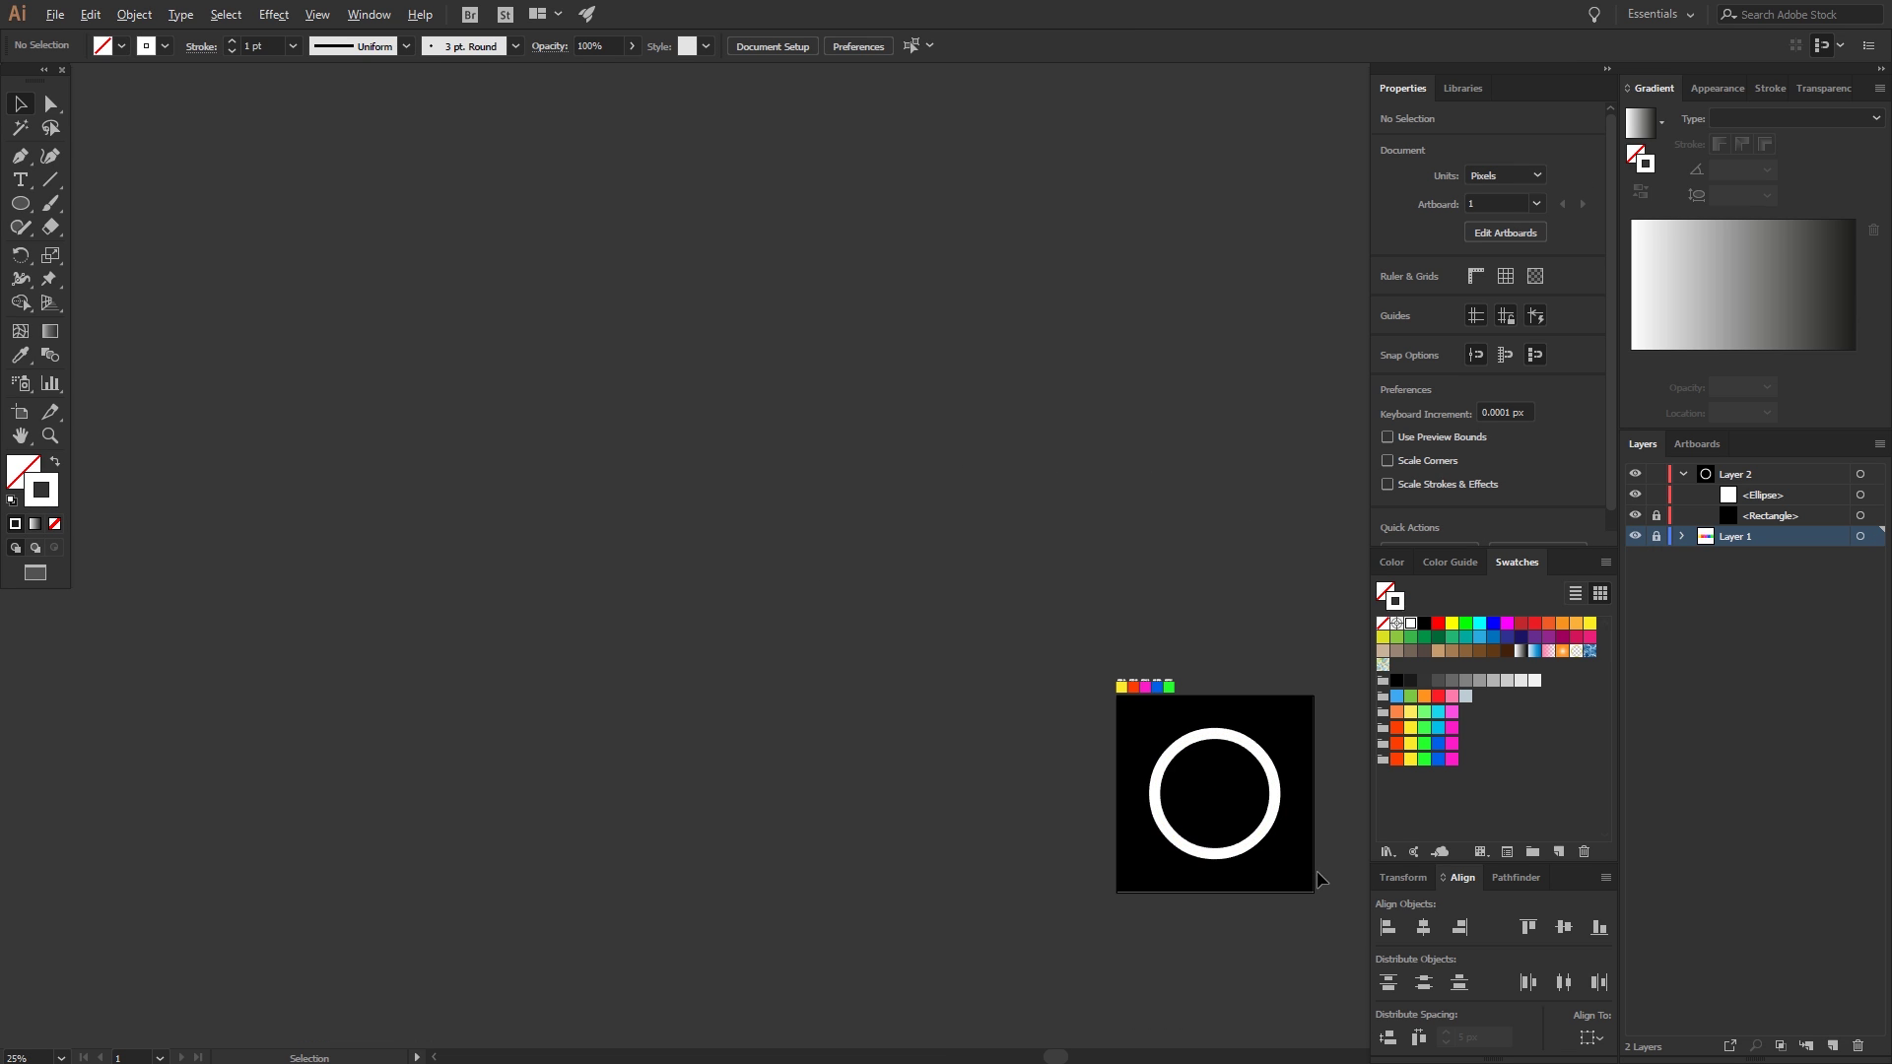
scroll(1312, 883, up, 6)
scroll(1030, 641, down, 2)
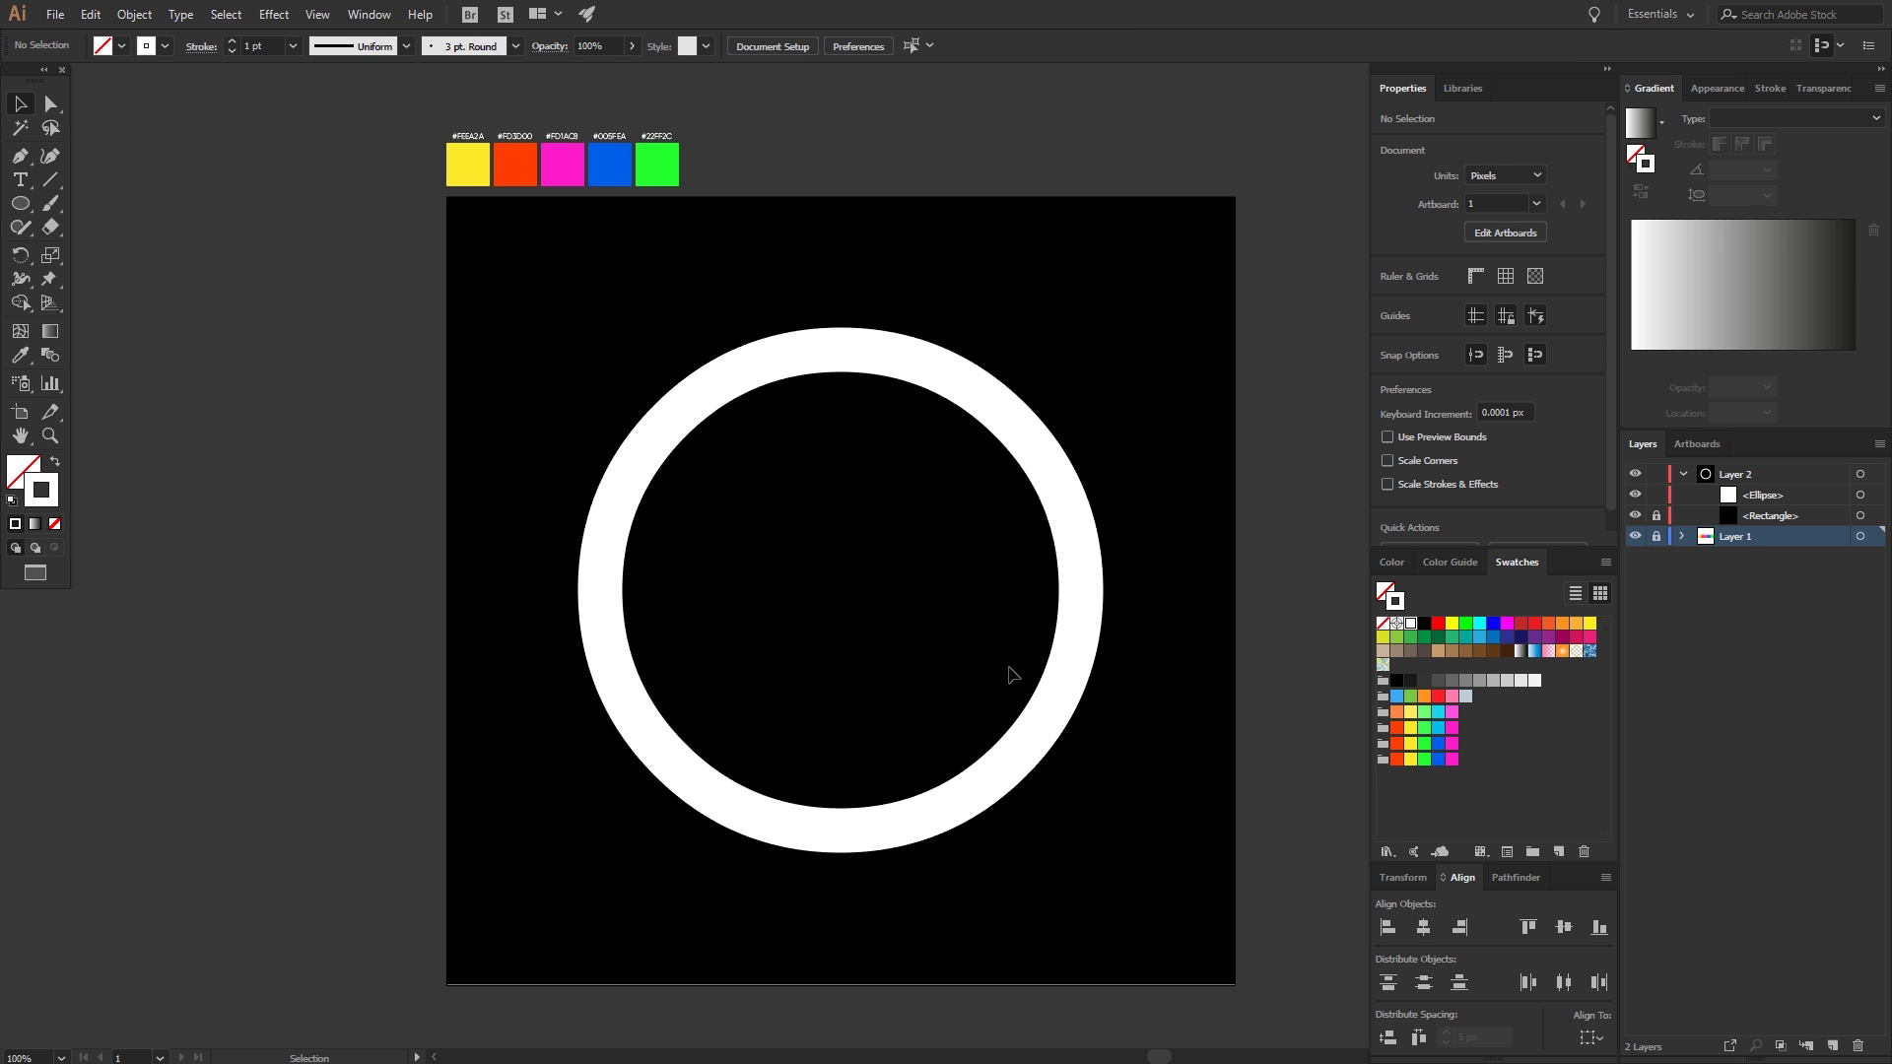
scroll(1074, 601, right, 3)
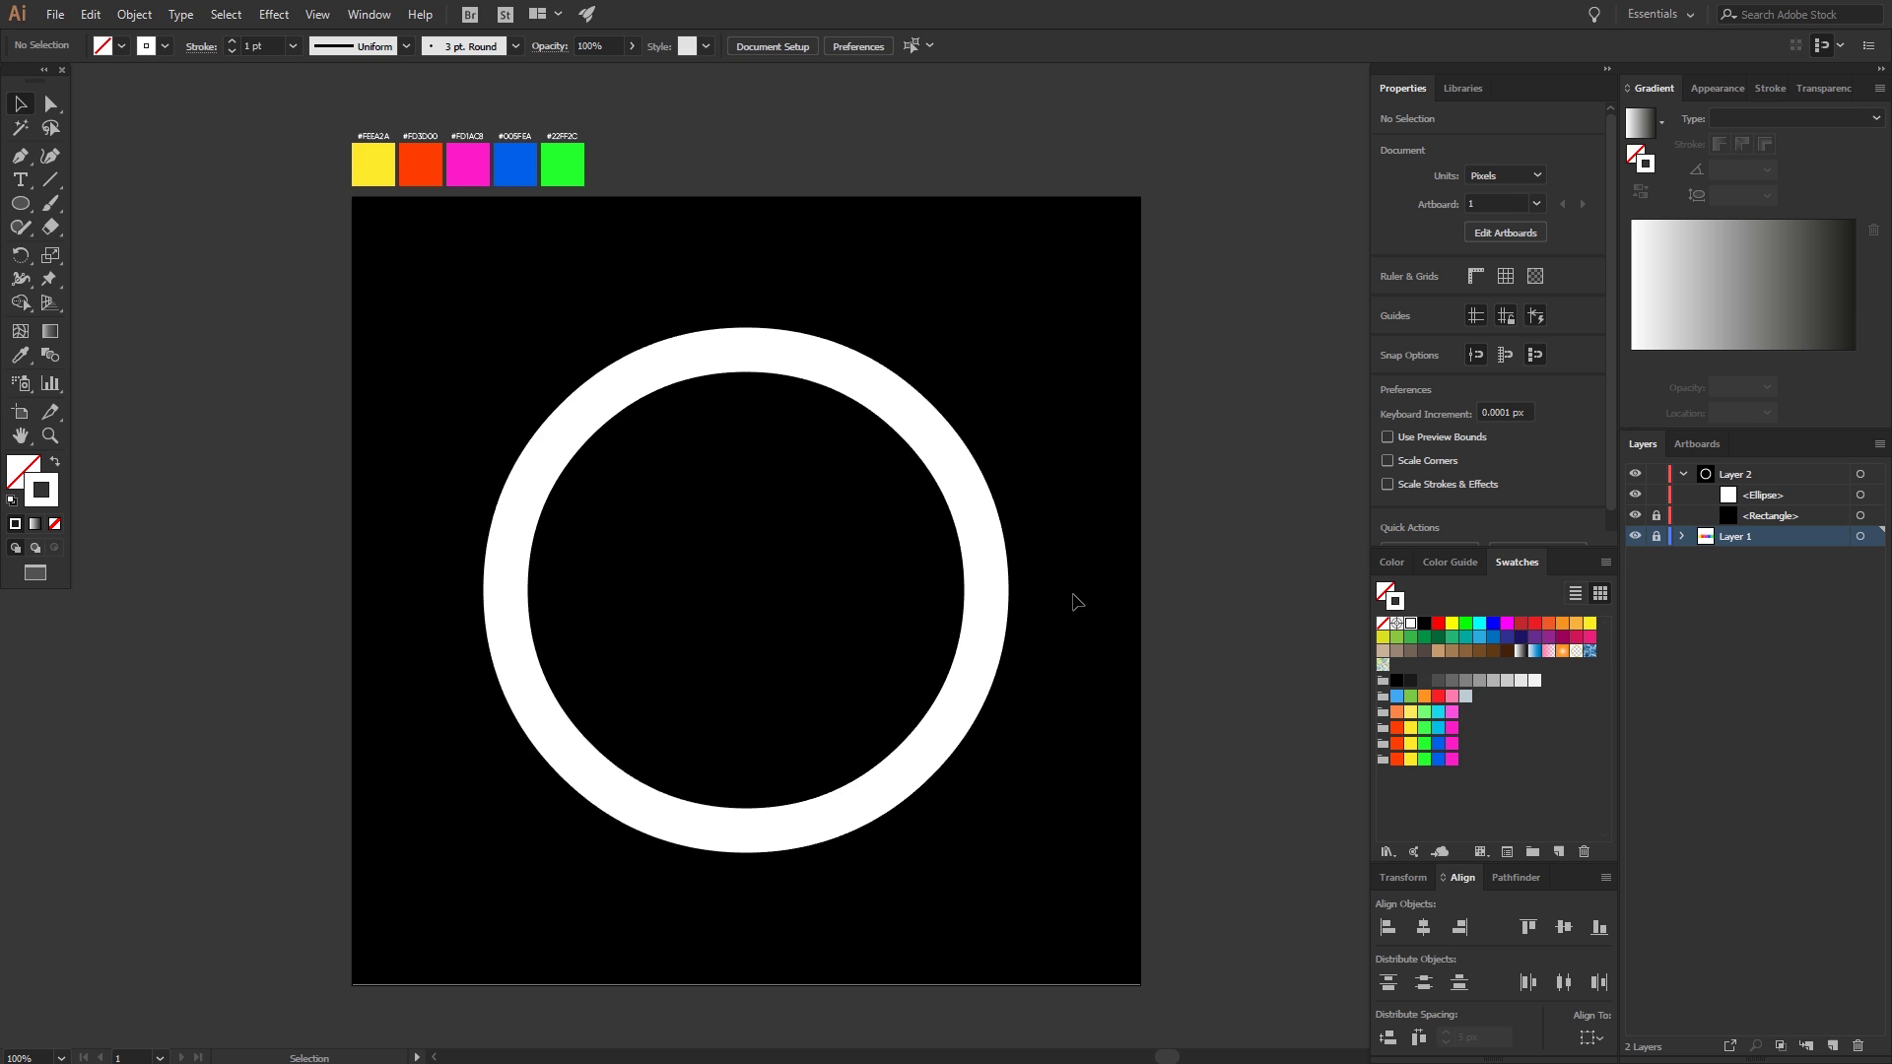
click(594, 411)
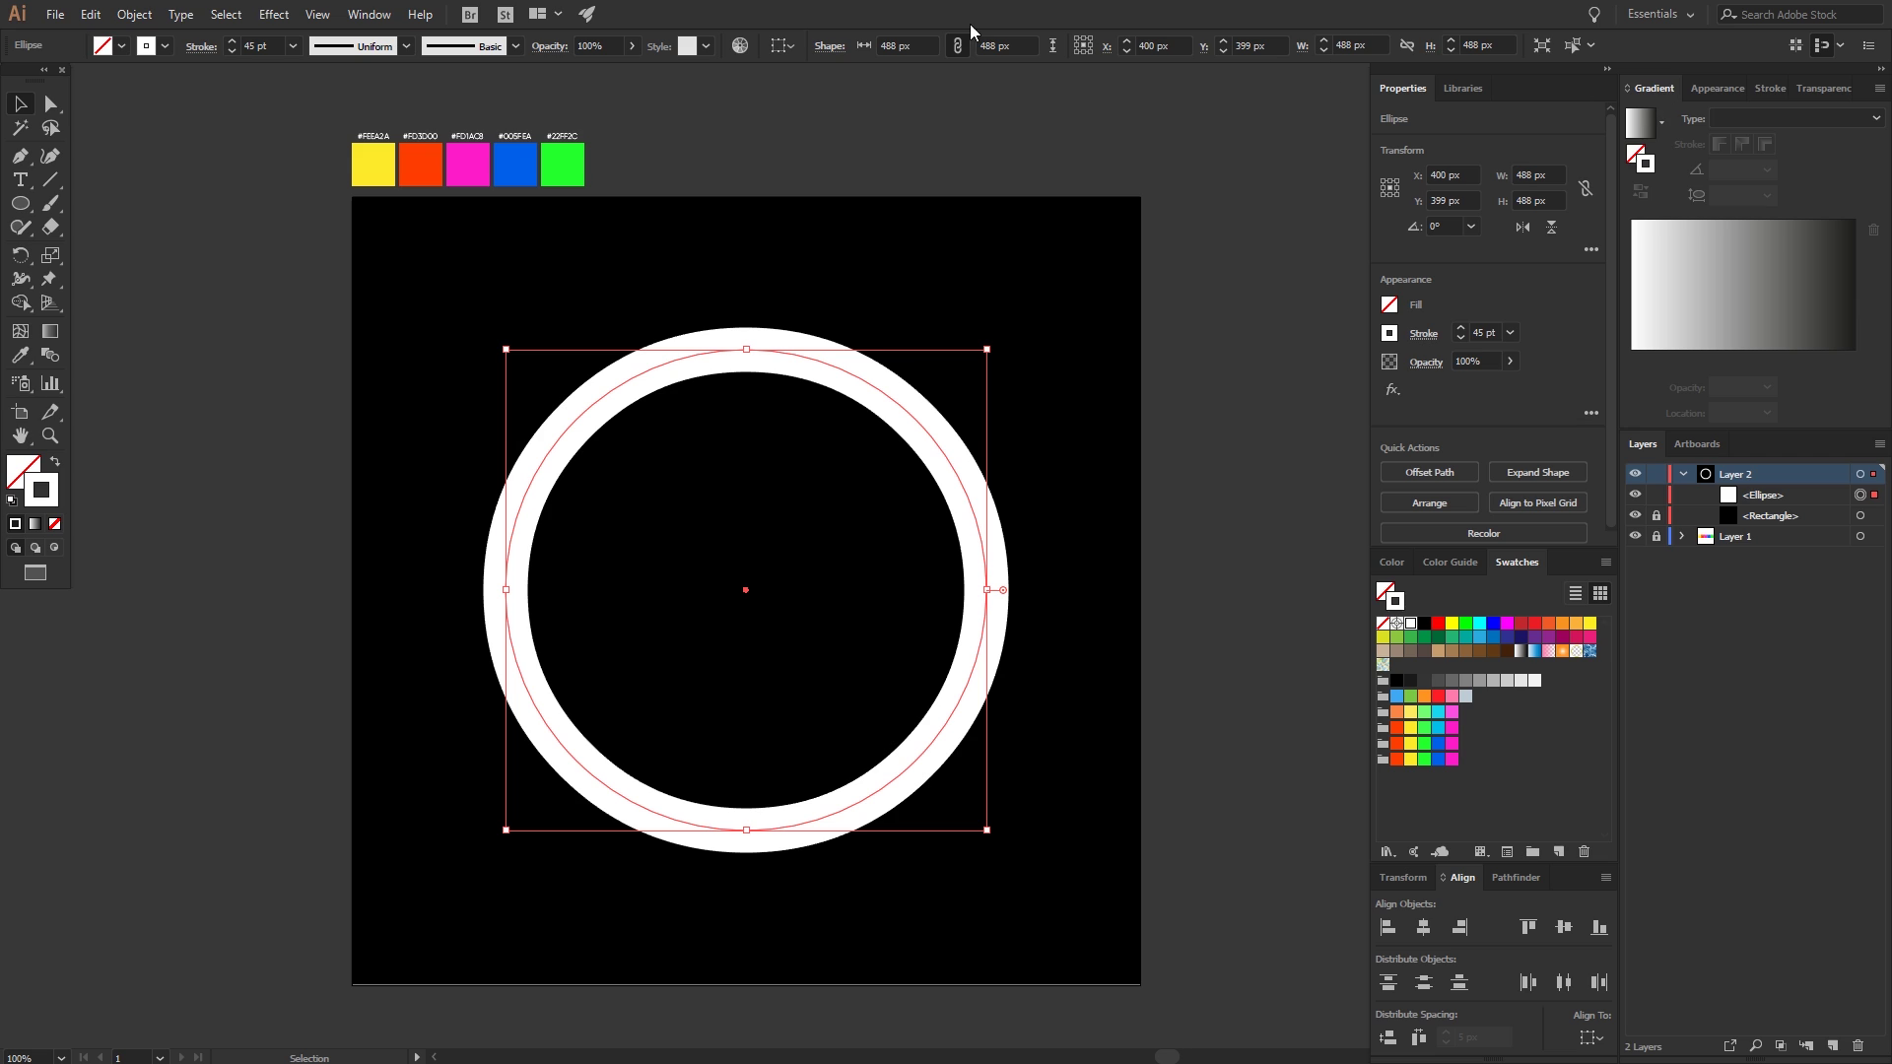
- Apply the White, Black gradient to the ring's stroke and add four extra colour stops
click(369, 14)
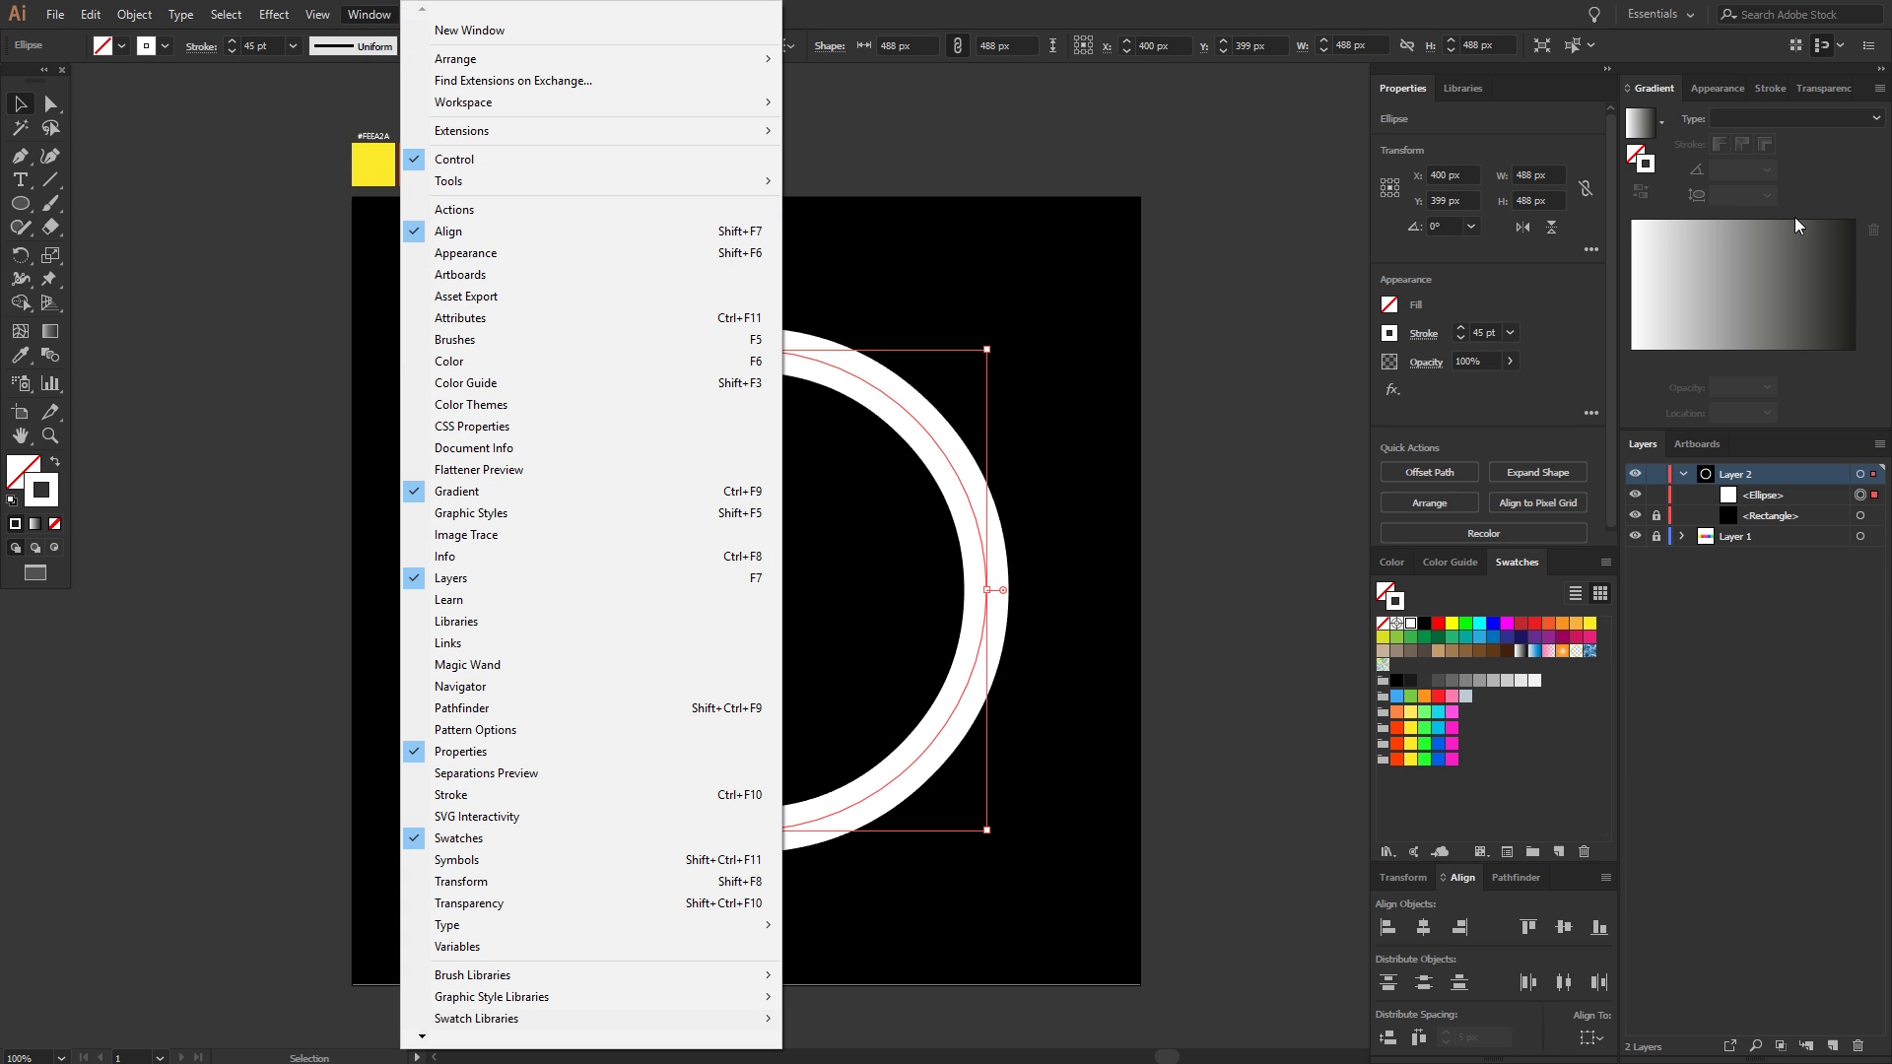
click(1662, 119)
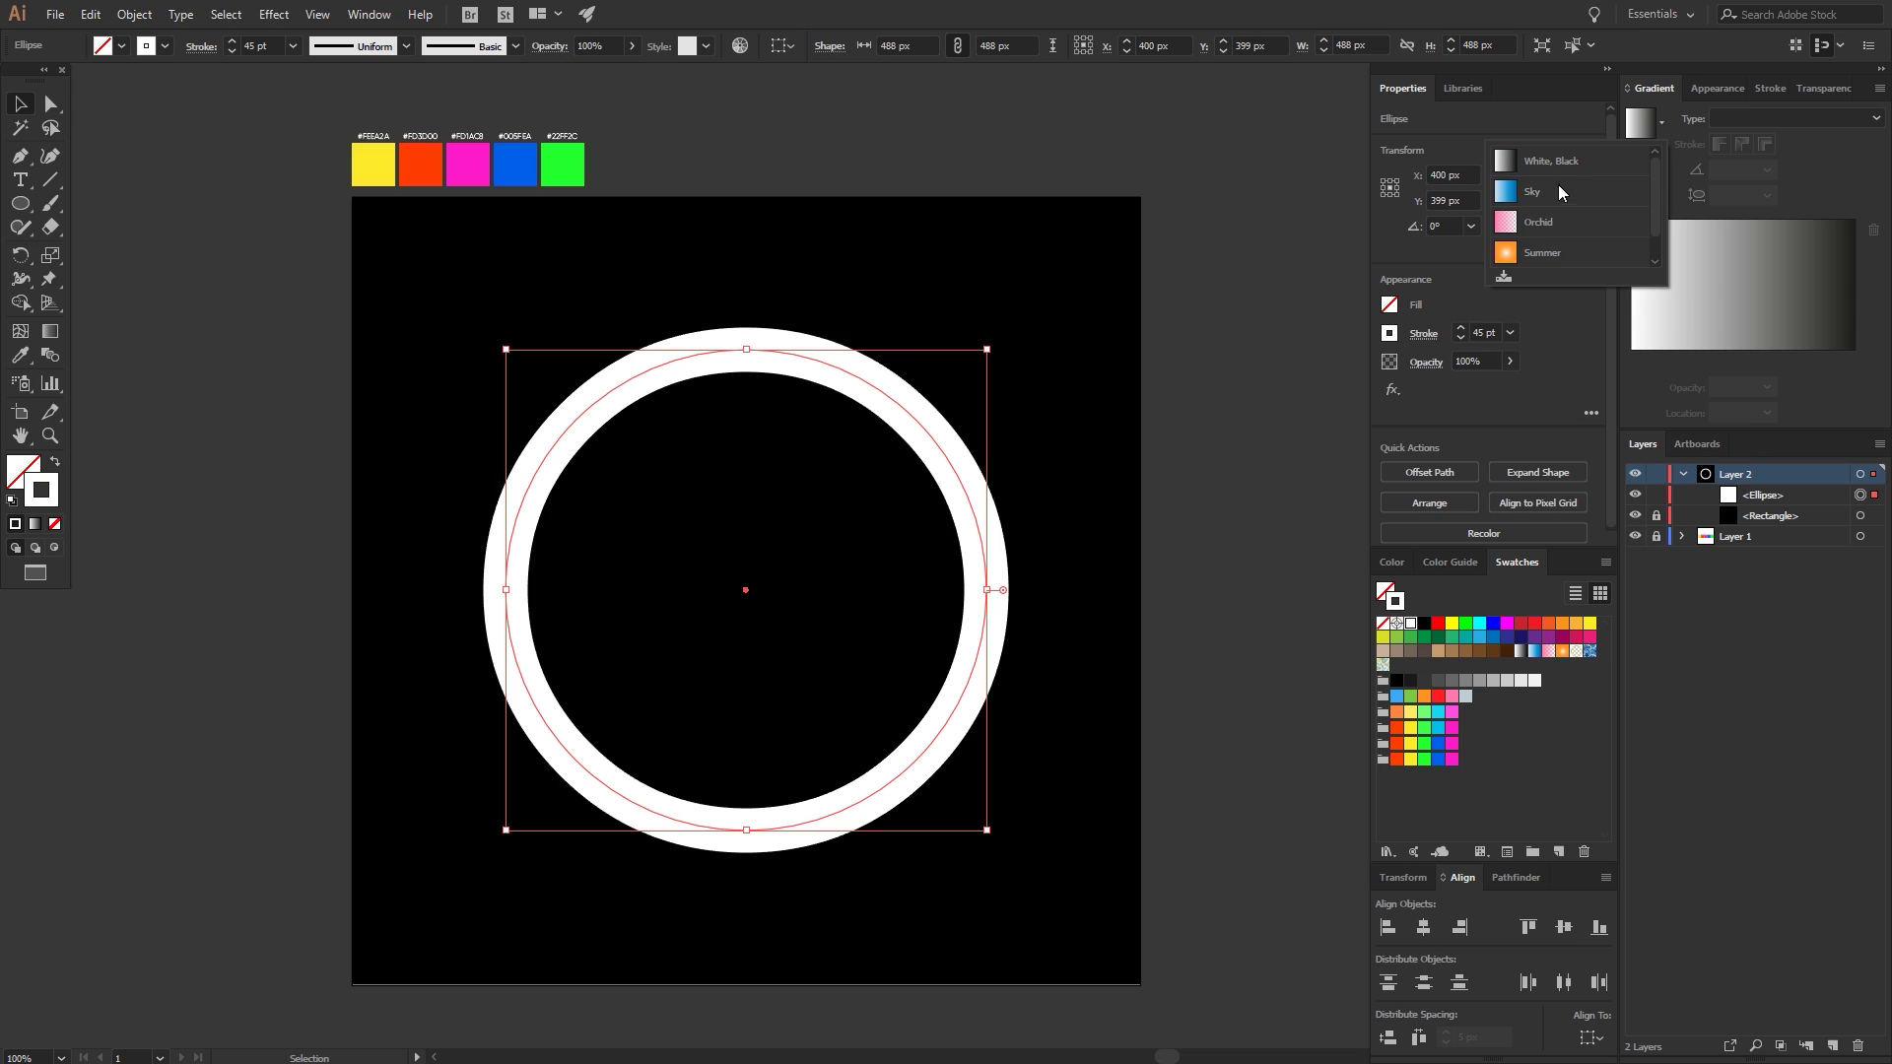
click(1531, 165)
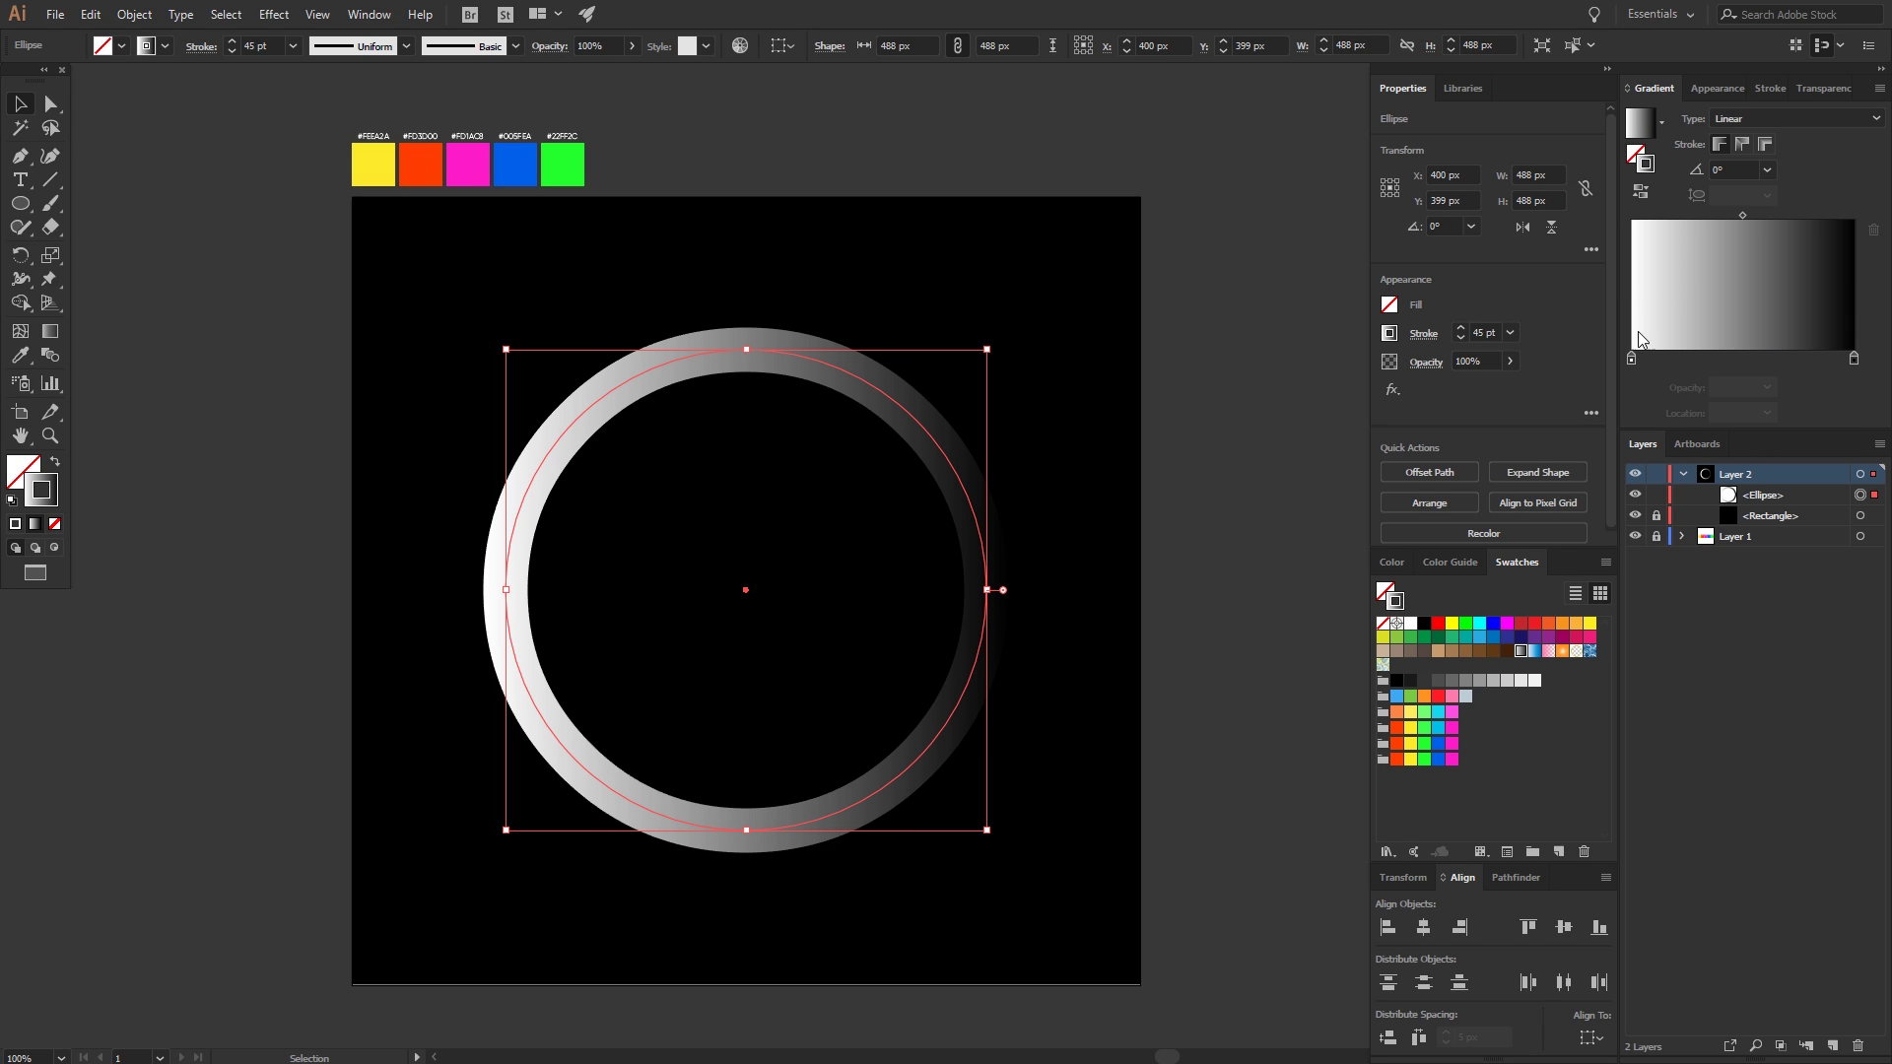
click(1673, 360)
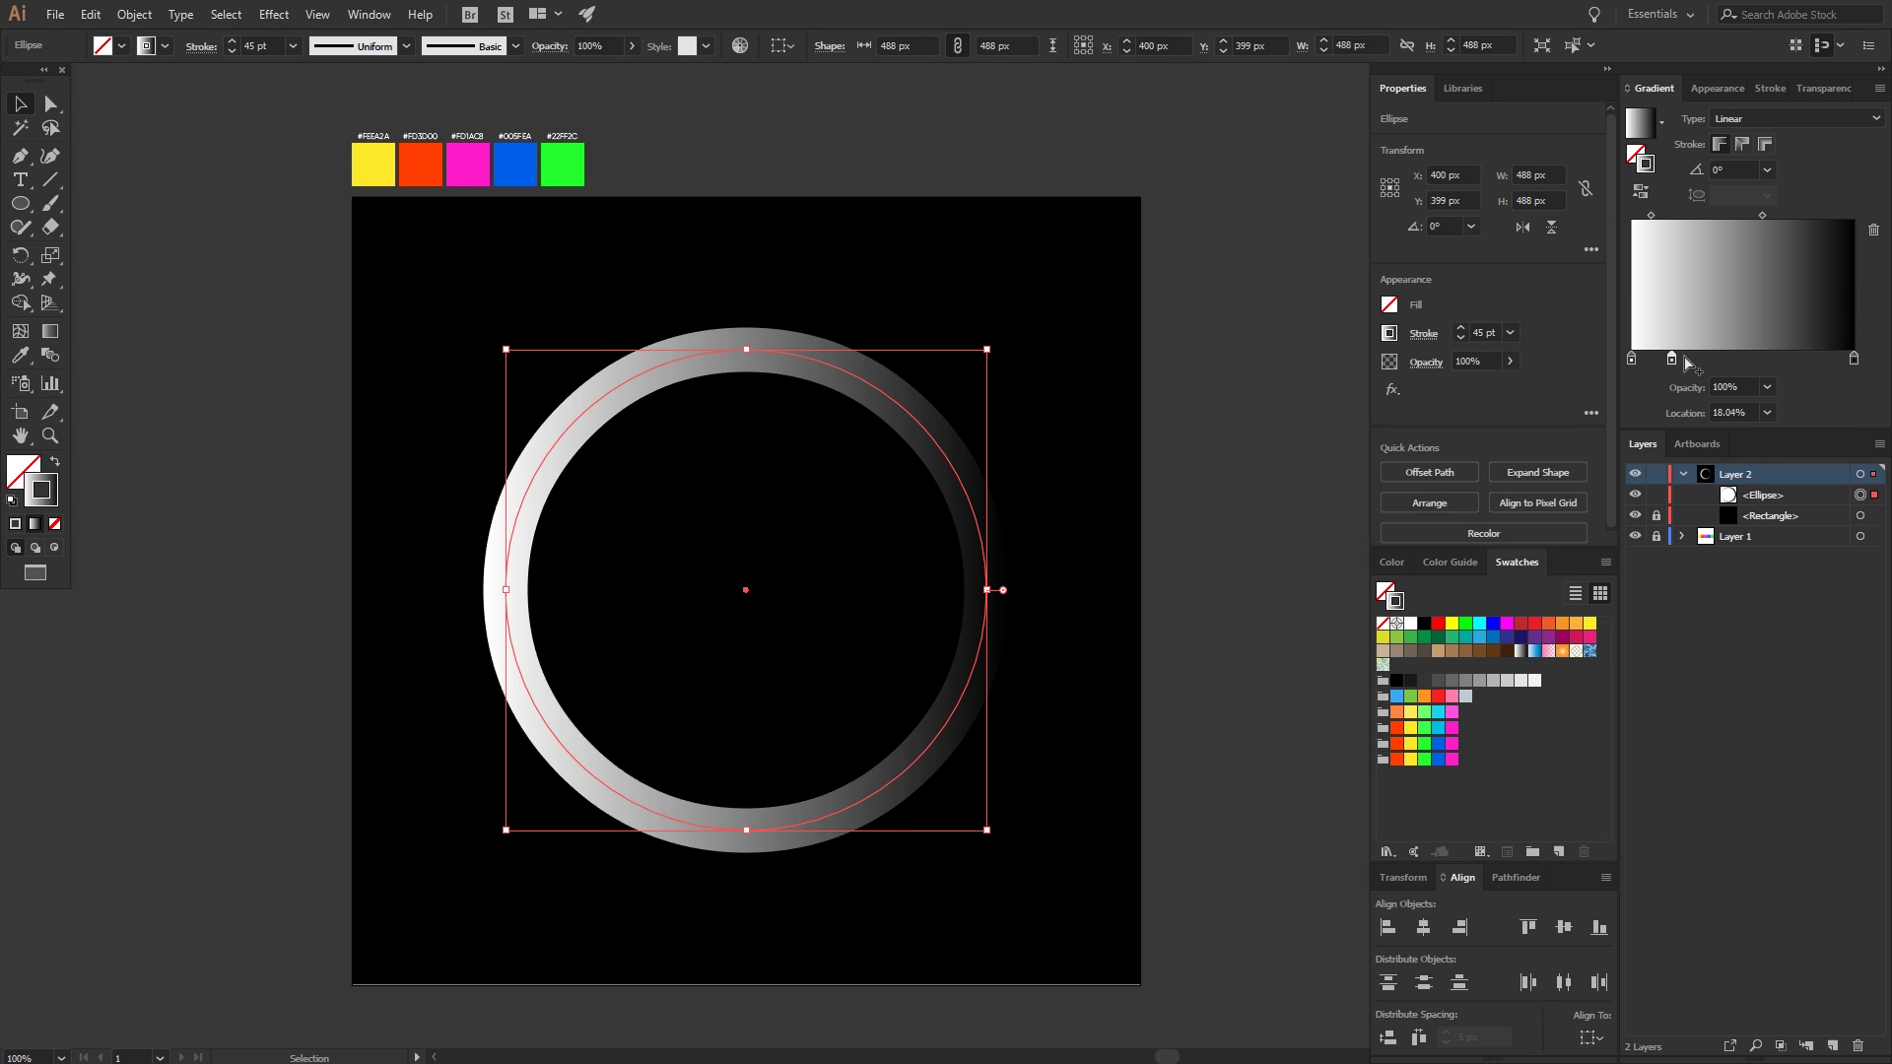
click(1721, 361)
click(1762, 361)
click(1806, 361)
drag(1806, 359, 1809, 358)
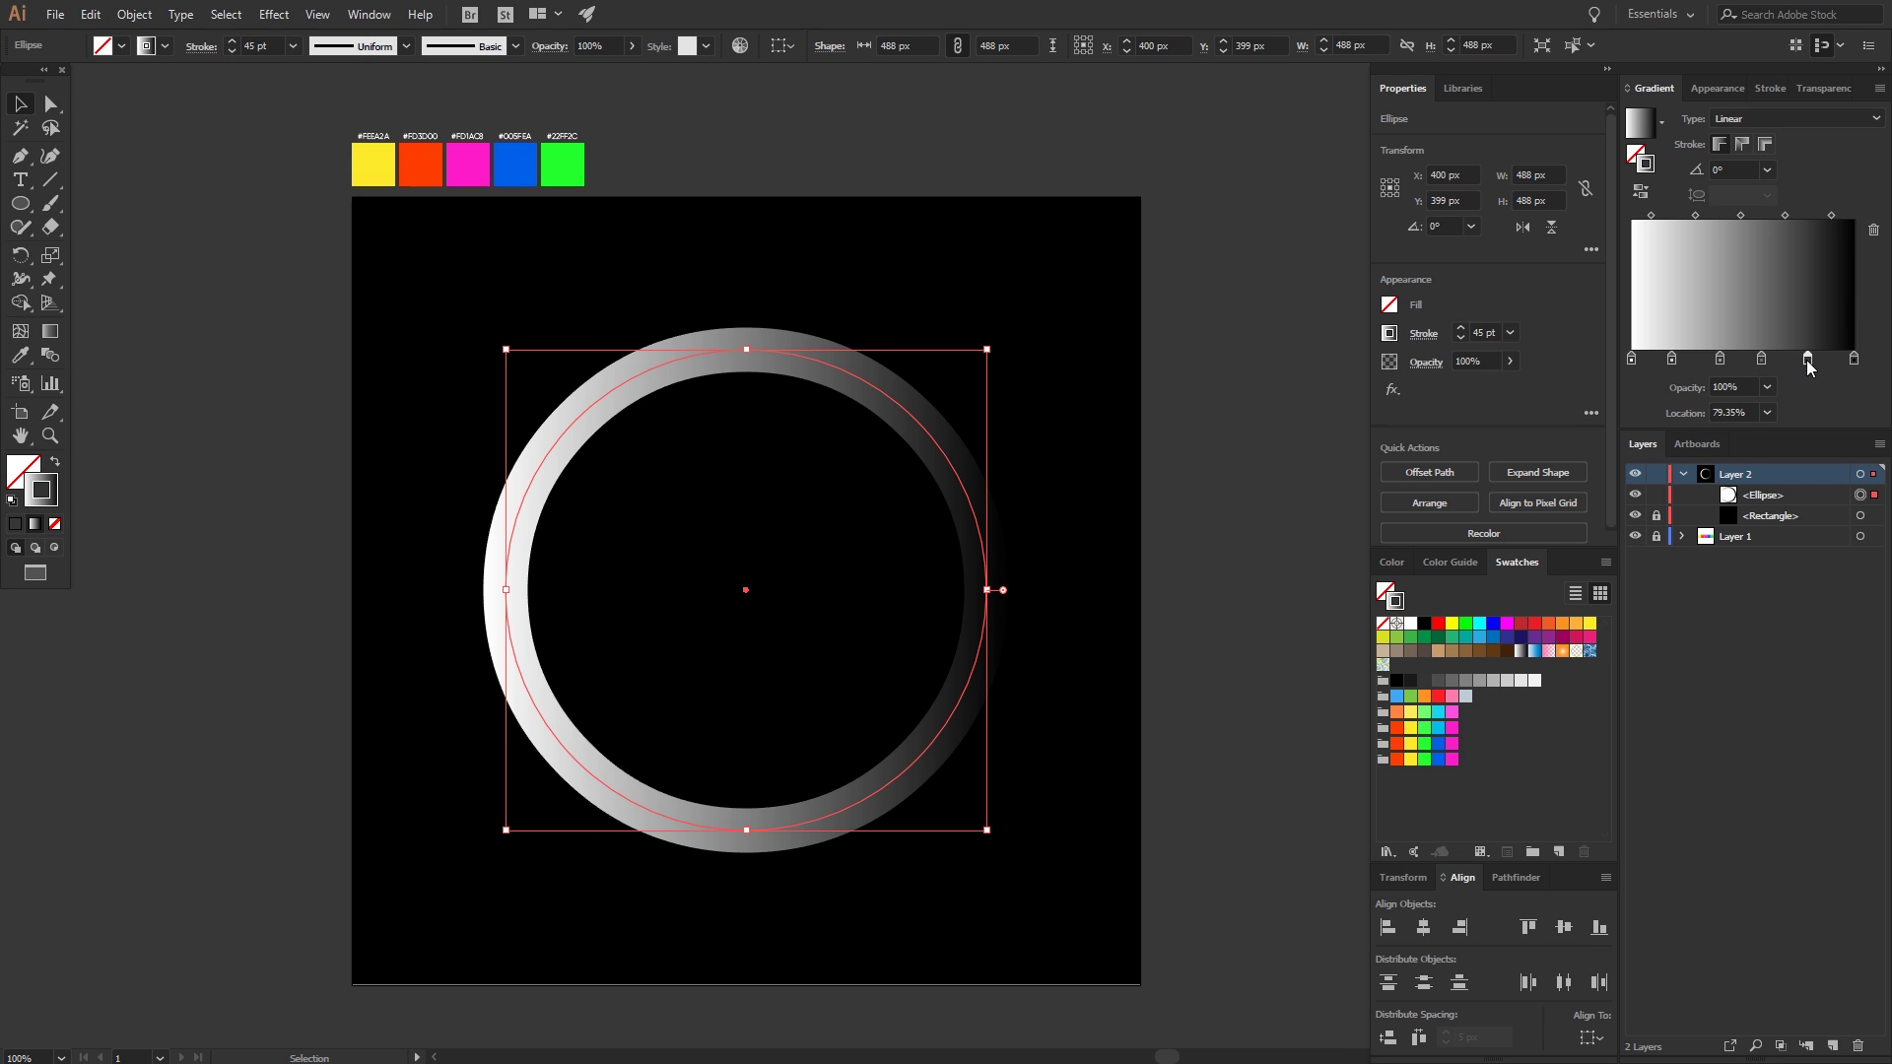
- Colour the first three gradient stops green, blue and magenta from the swatches
double_click(1632, 359)
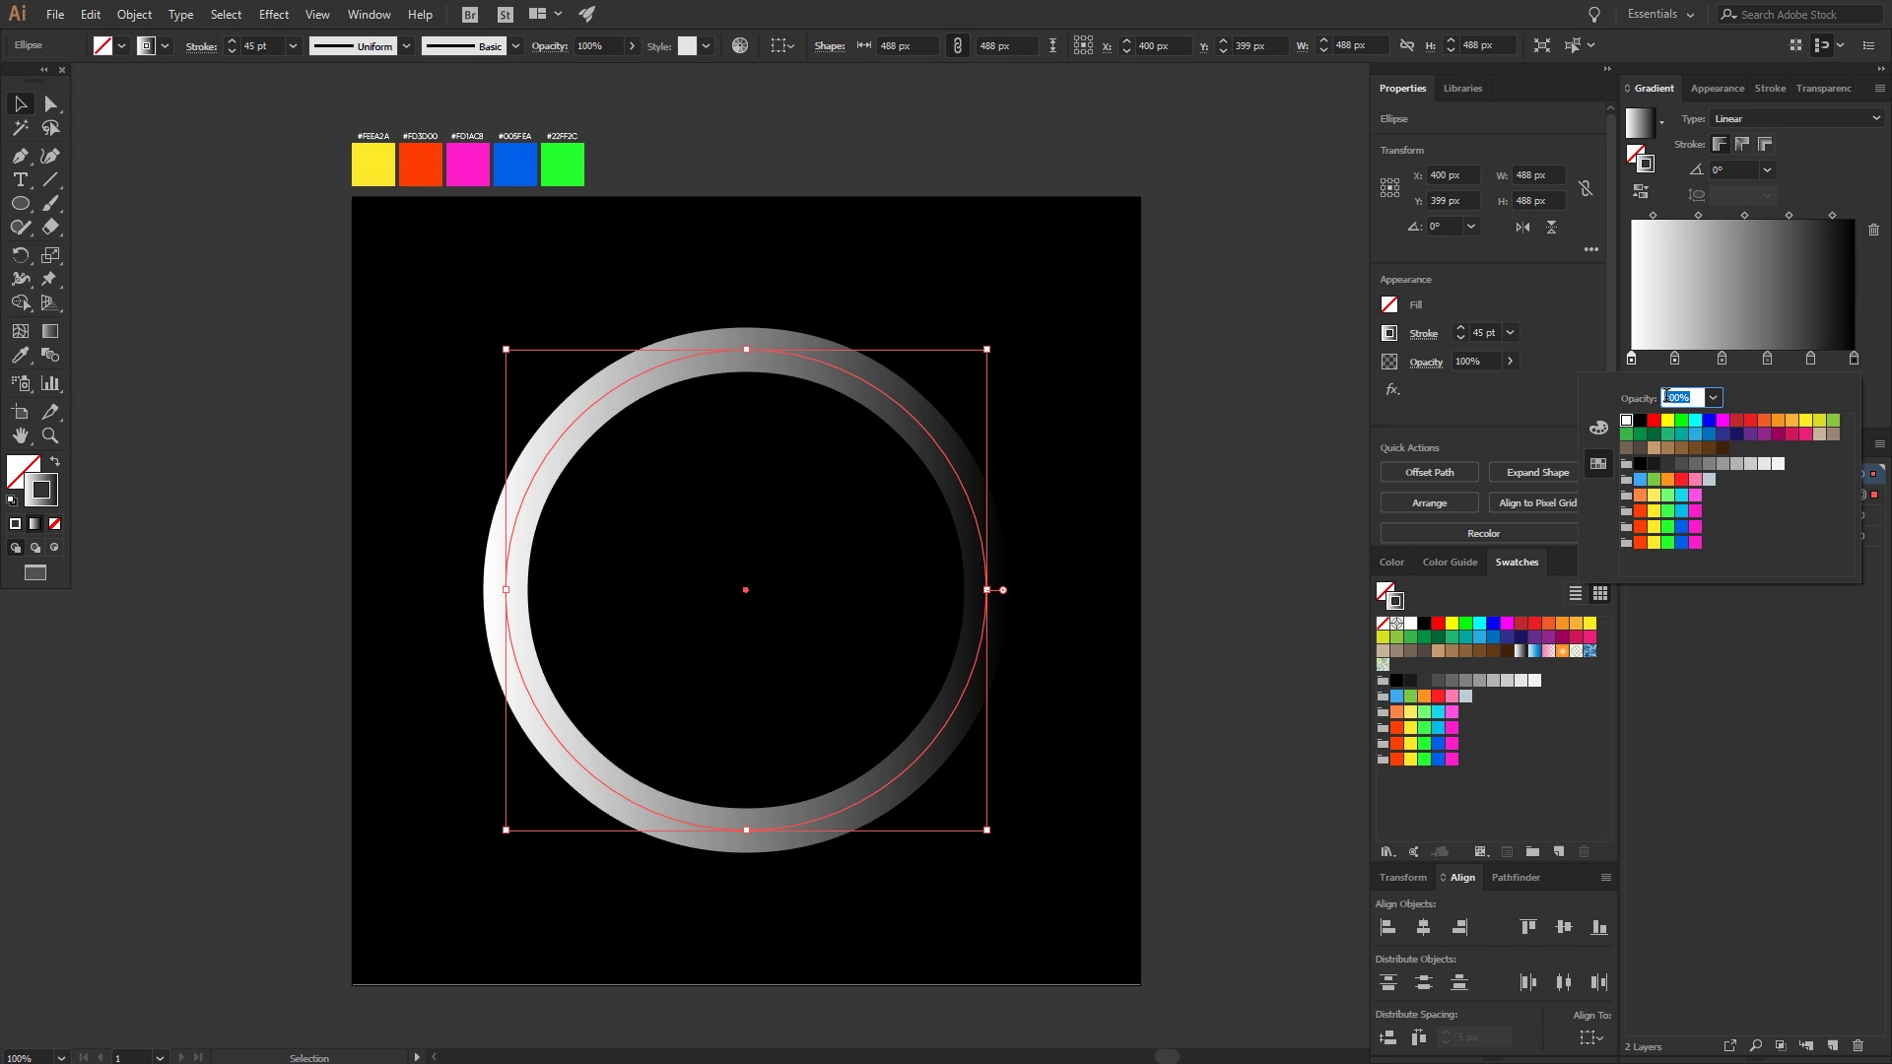
click(1665, 545)
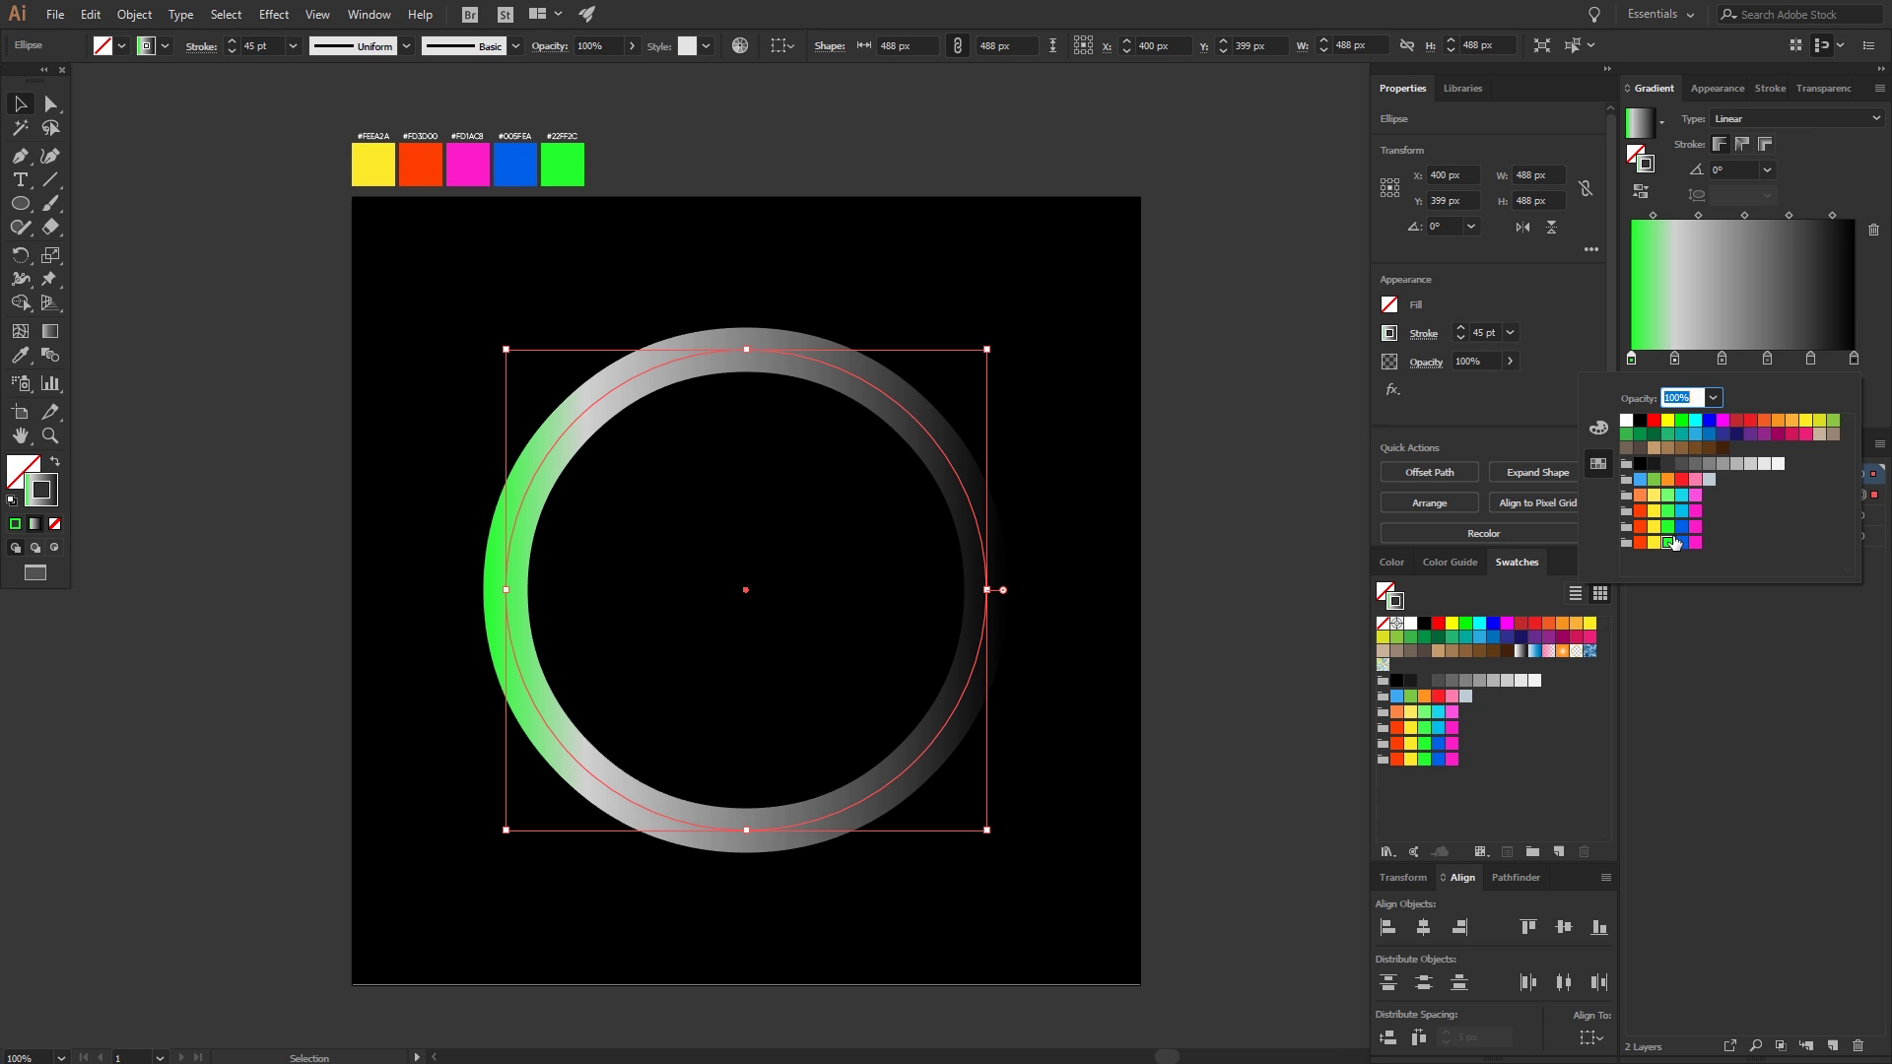
double_click(1675, 361)
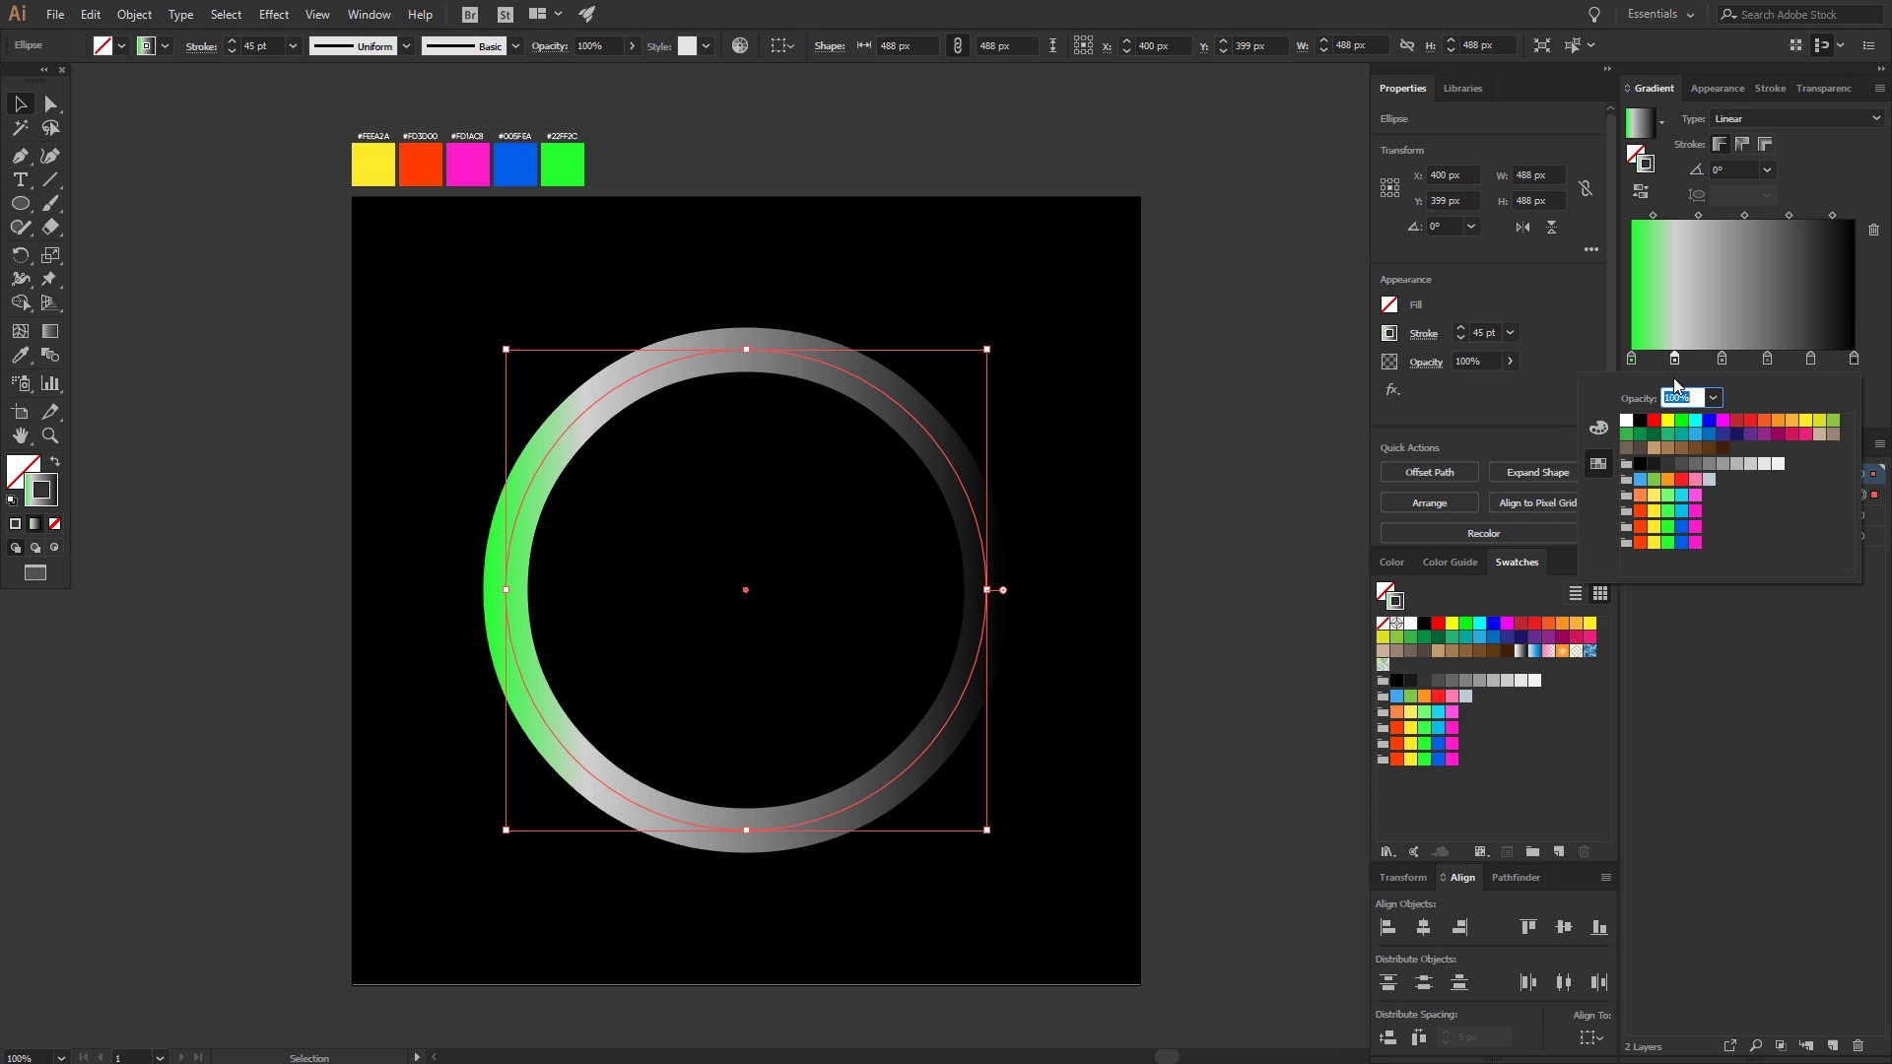
click(1682, 544)
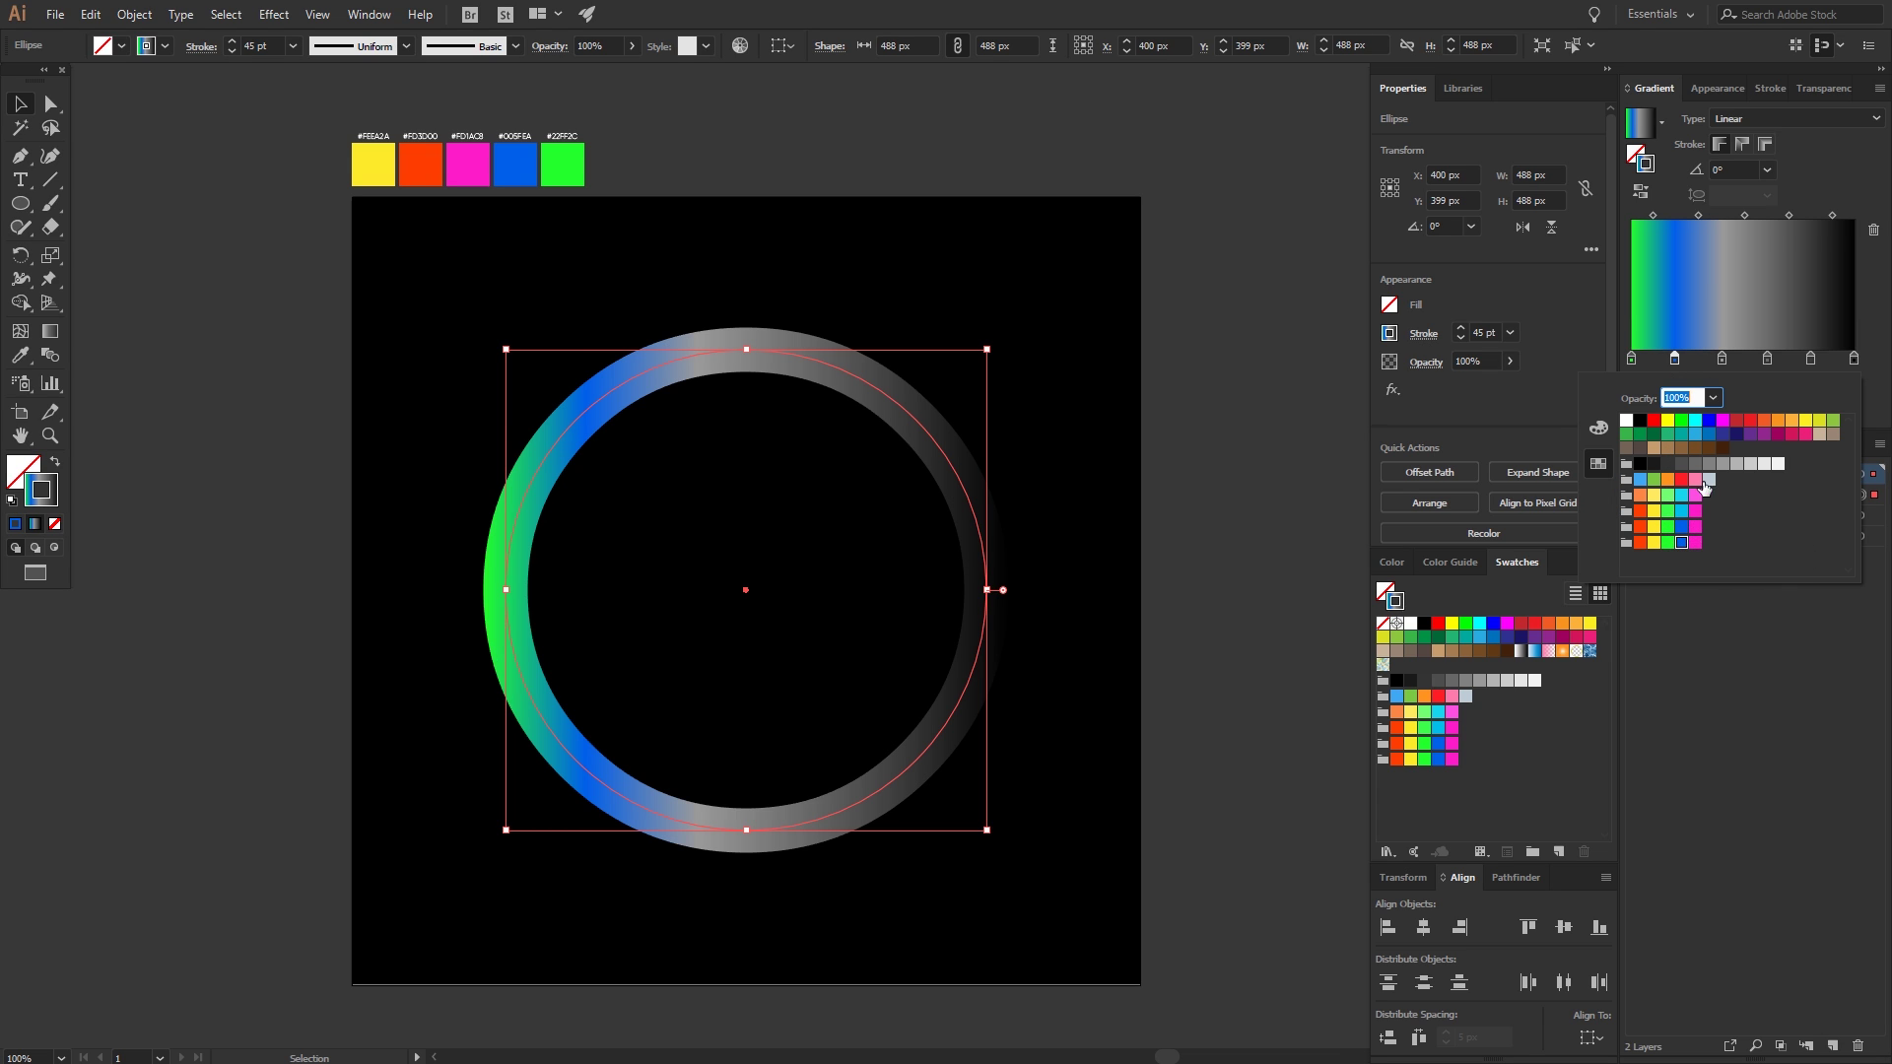
click(1723, 361)
double_click(1723, 360)
click(1697, 543)
click(1769, 366)
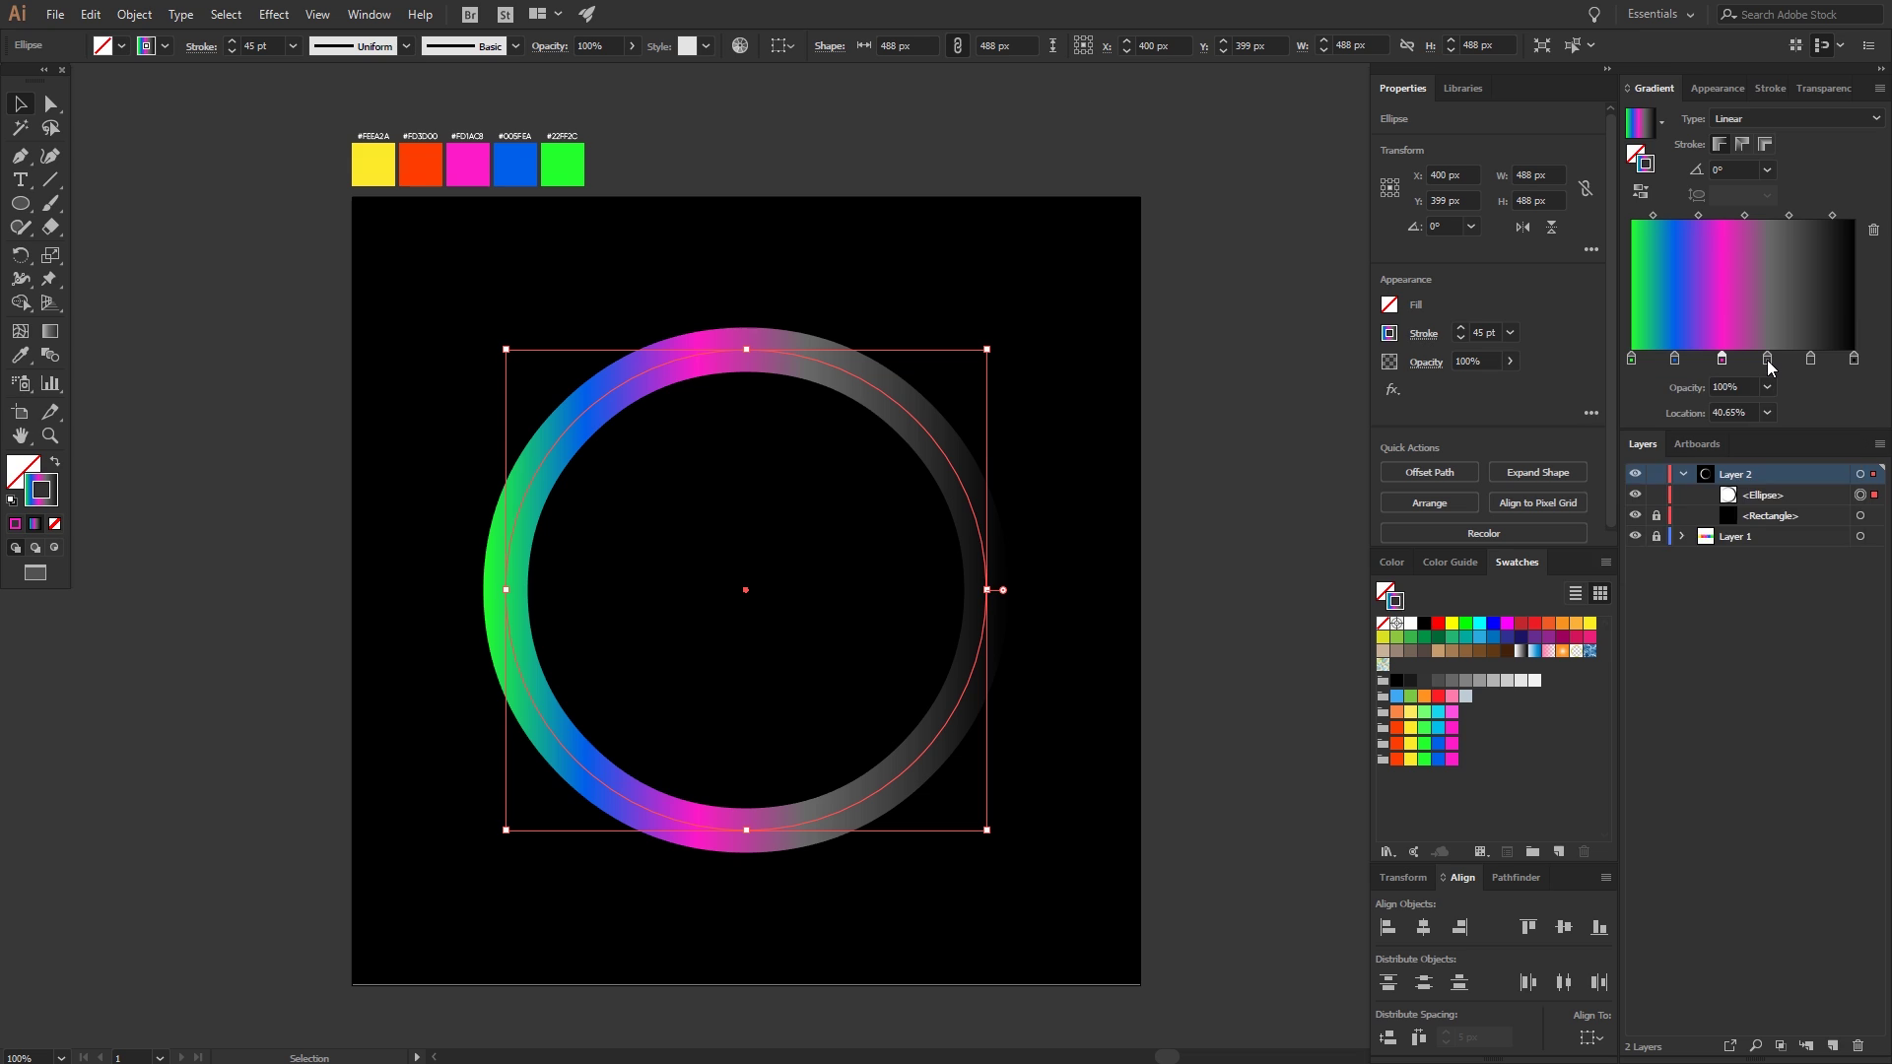
- Colour the remaining stops orange-red, yellow and green, and apply the gradient along the stroke
double_click(1768, 360)
click(1641, 543)
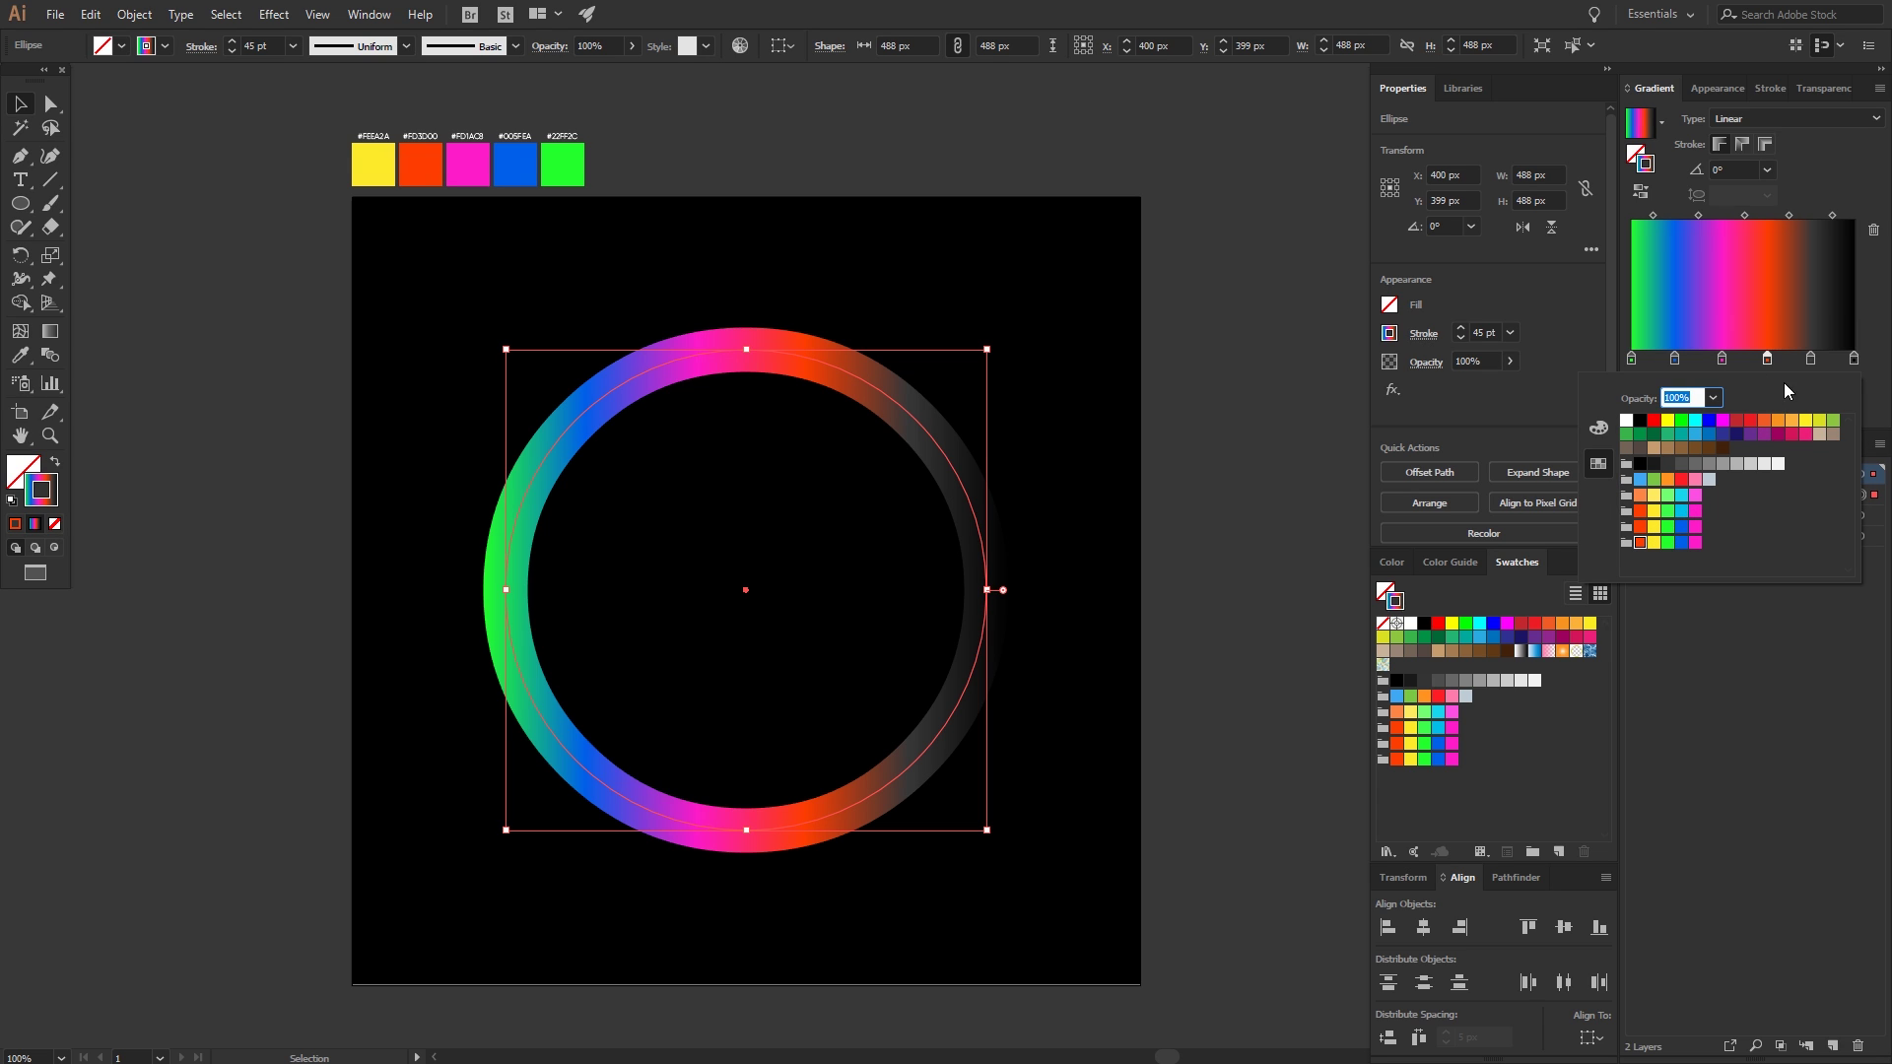
double_click(1811, 363)
click(1655, 543)
click(1854, 365)
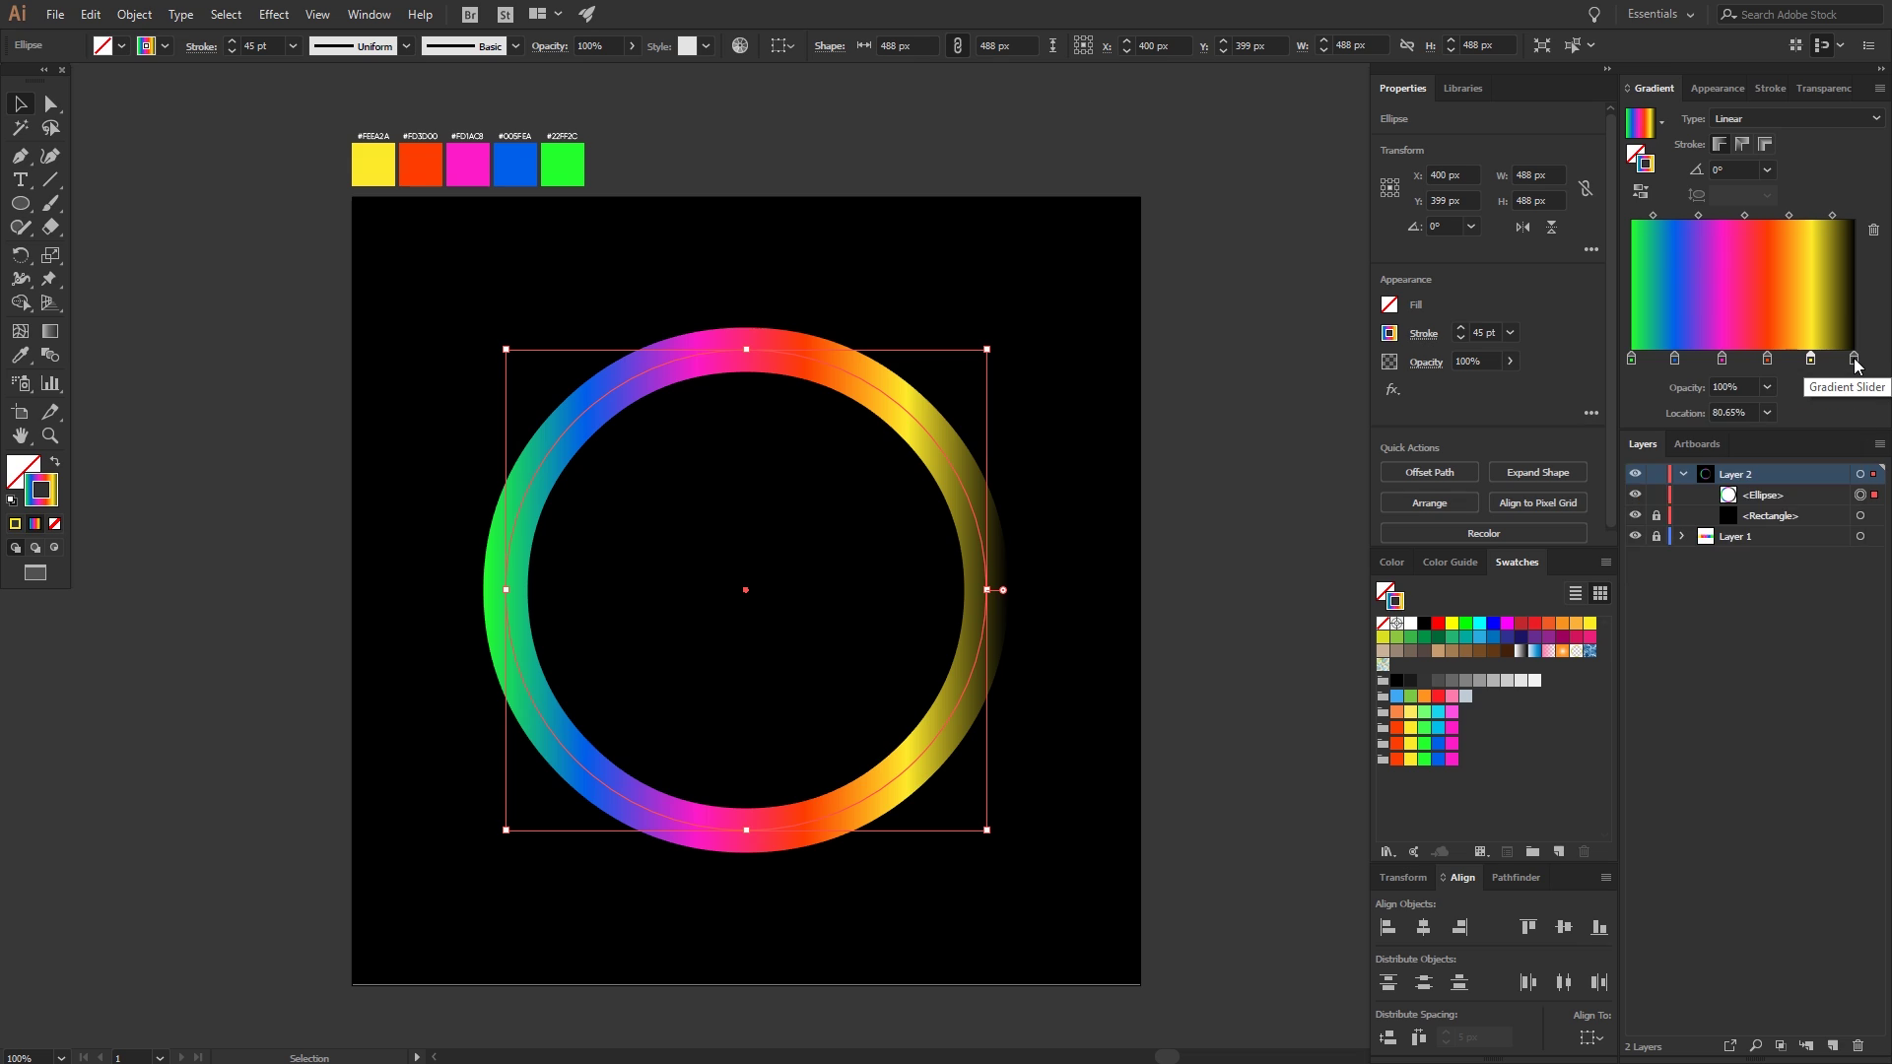
double_click(1855, 361)
click(1669, 543)
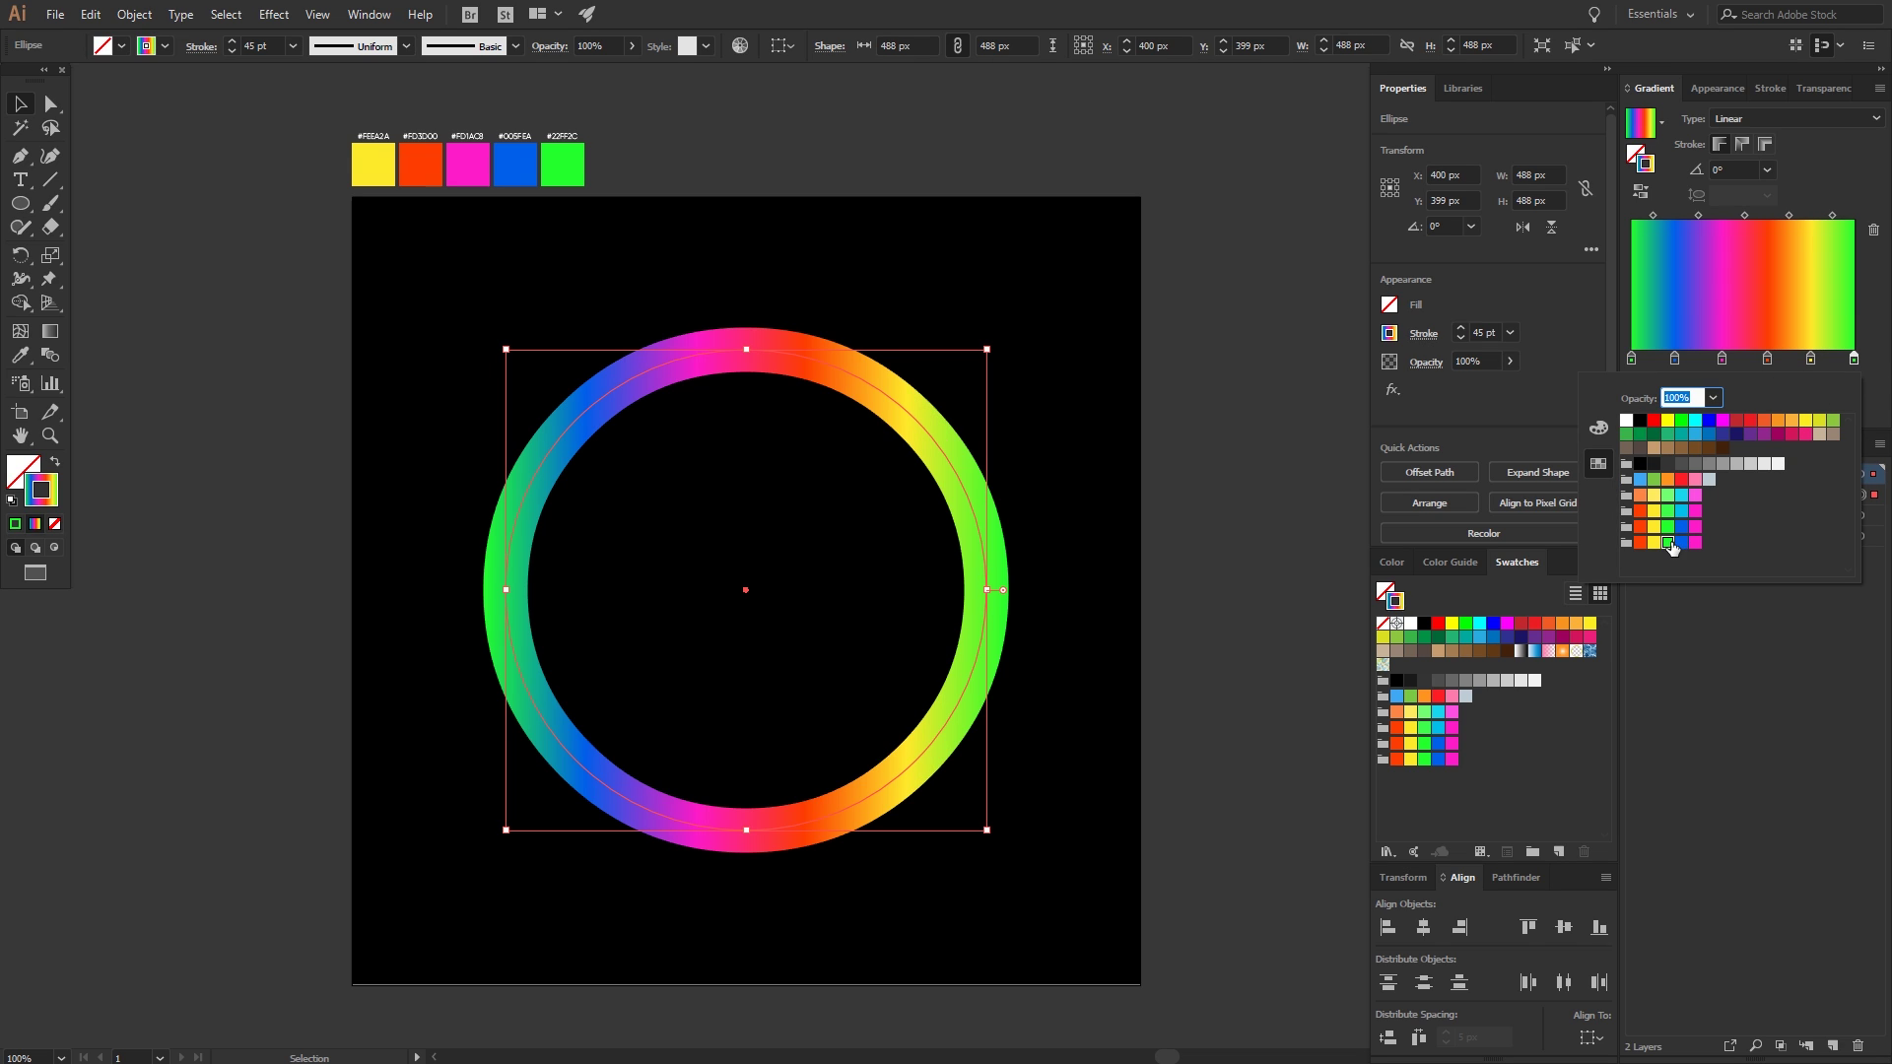
click(1742, 148)
click(1742, 146)
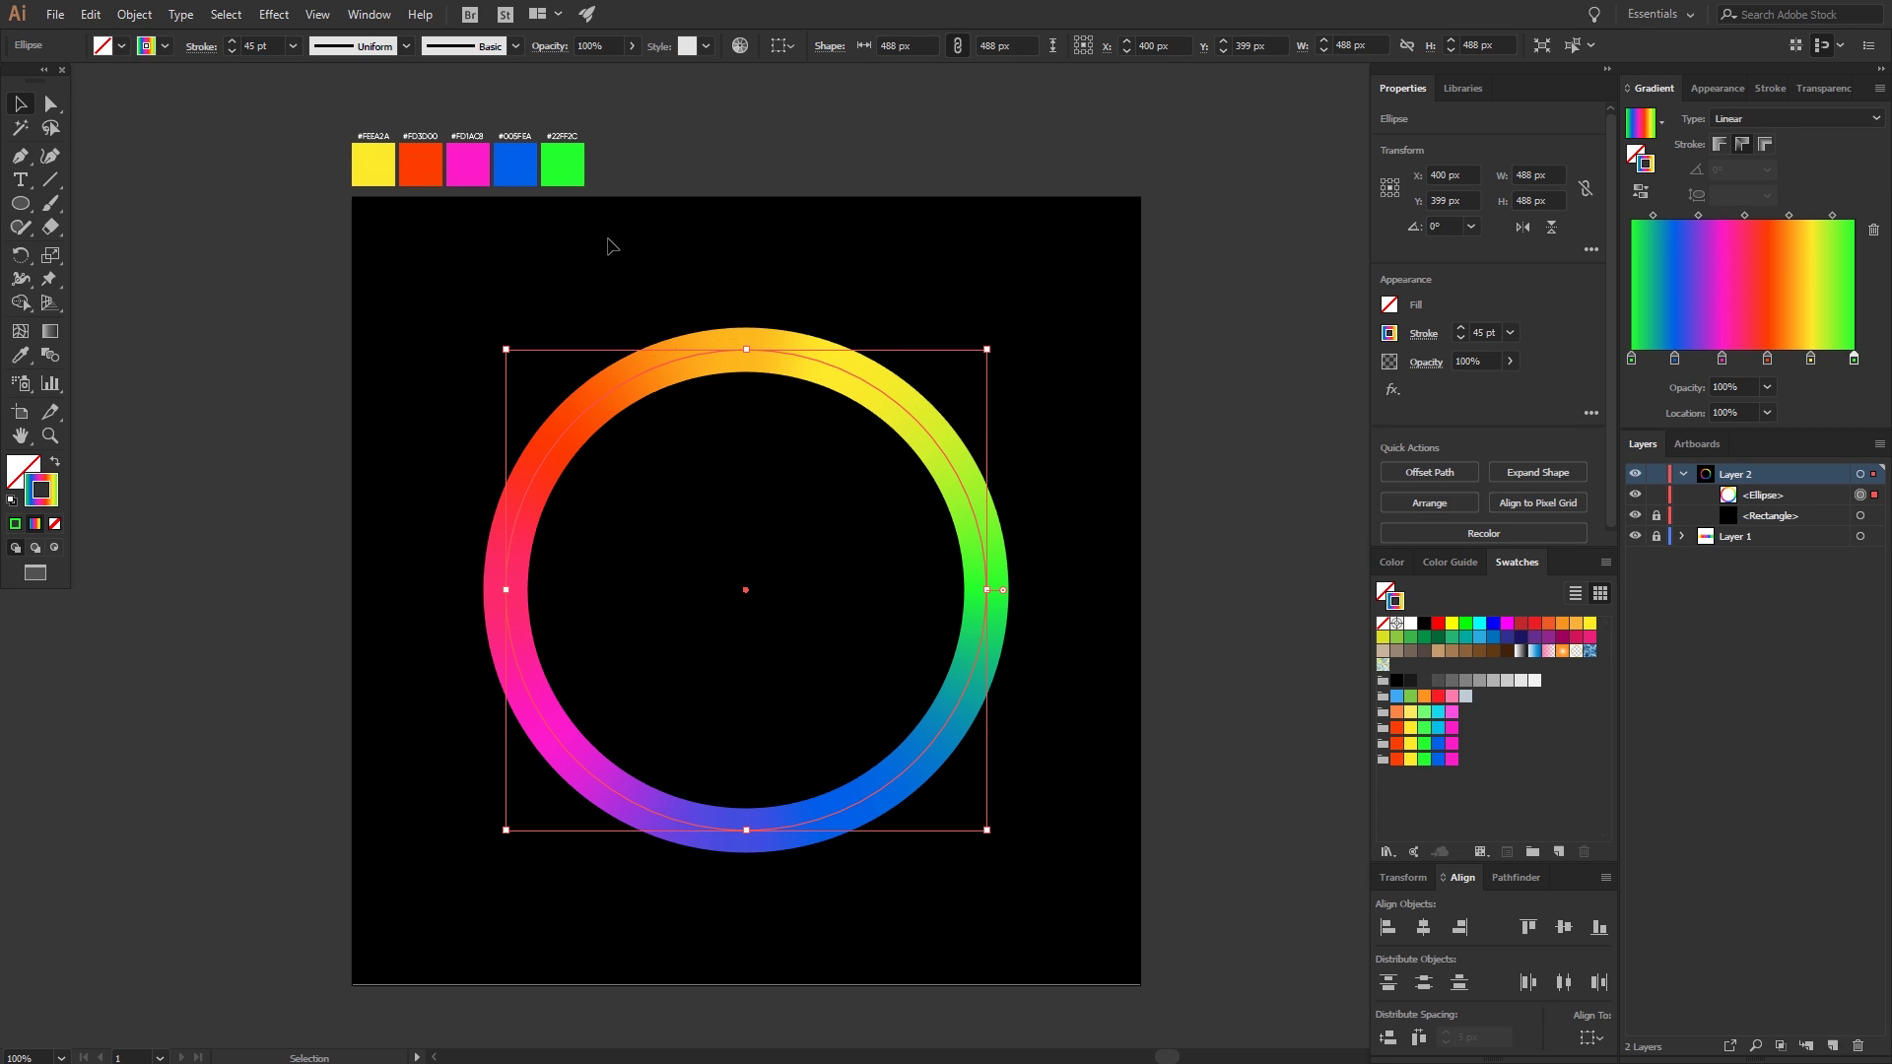
- Copy the rainbow ring and paste the copy in front of the original
key(ctrl+h)
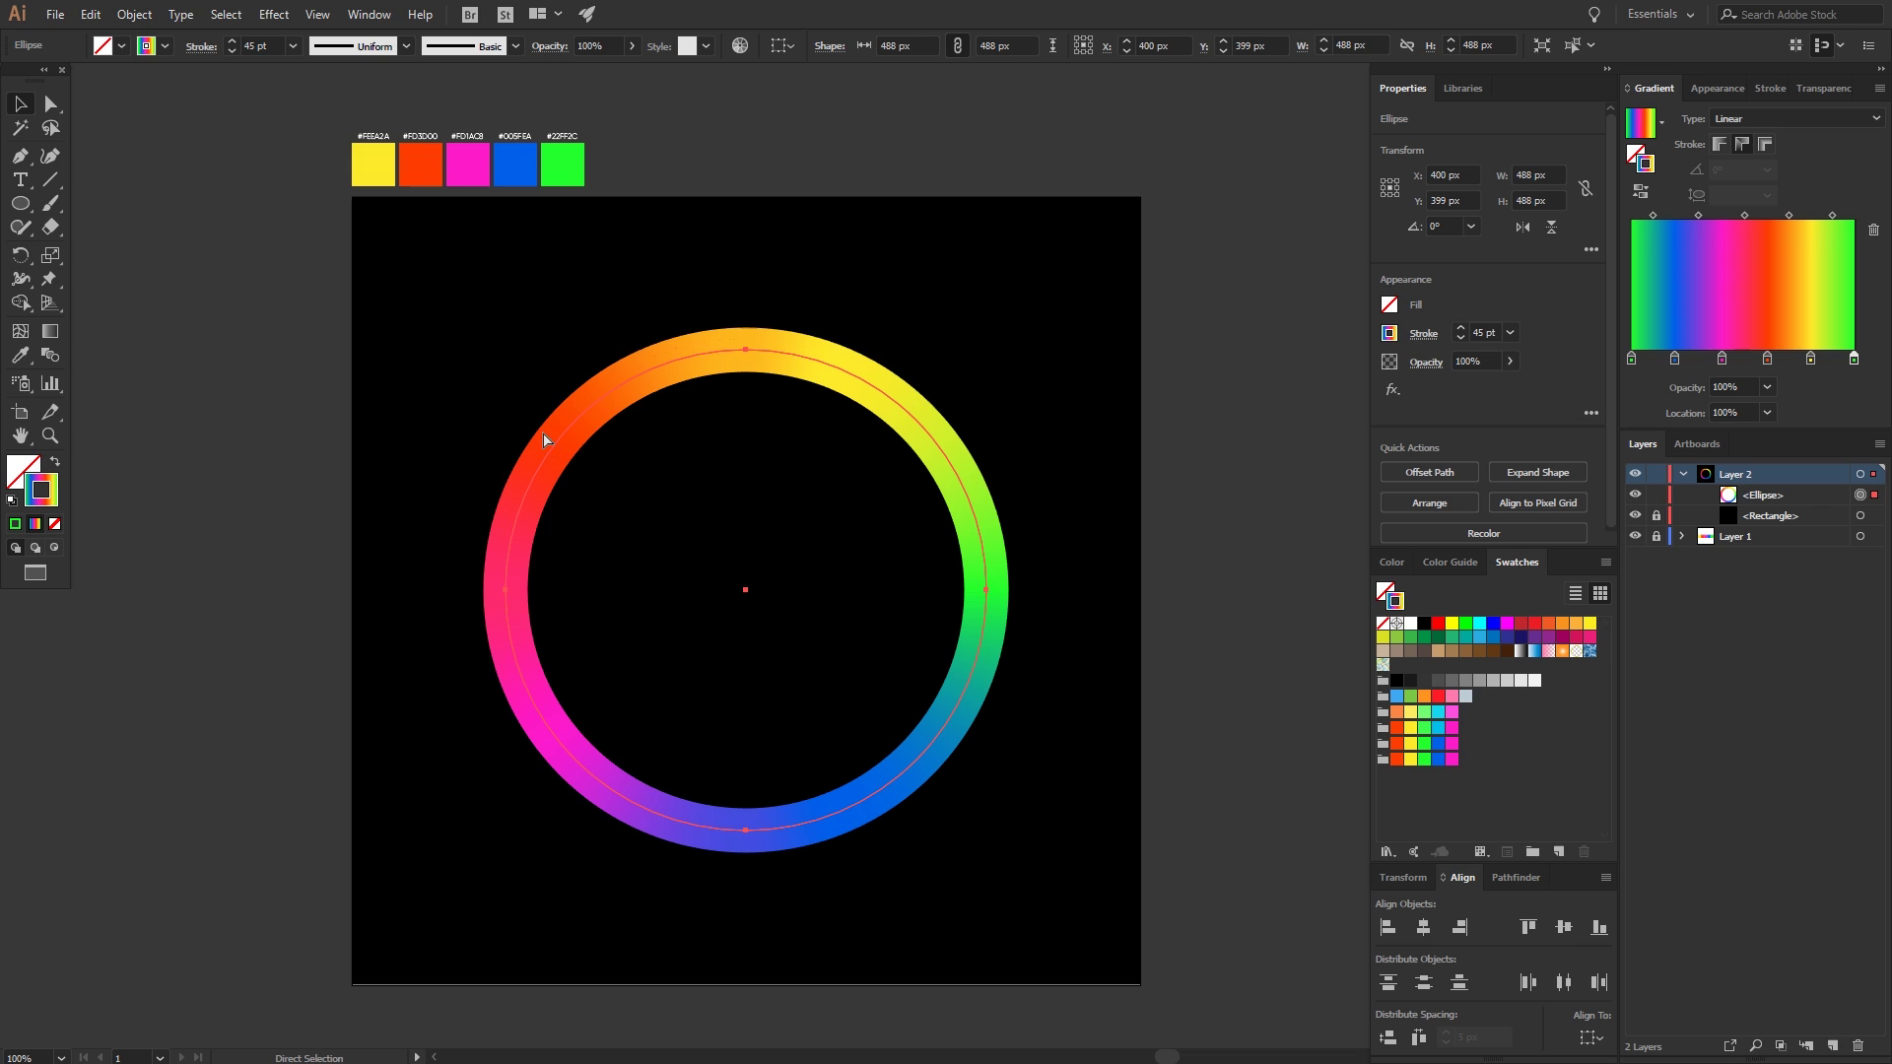
key(ctrl+h)
key(ctrl+c)
key(ctrl+f)
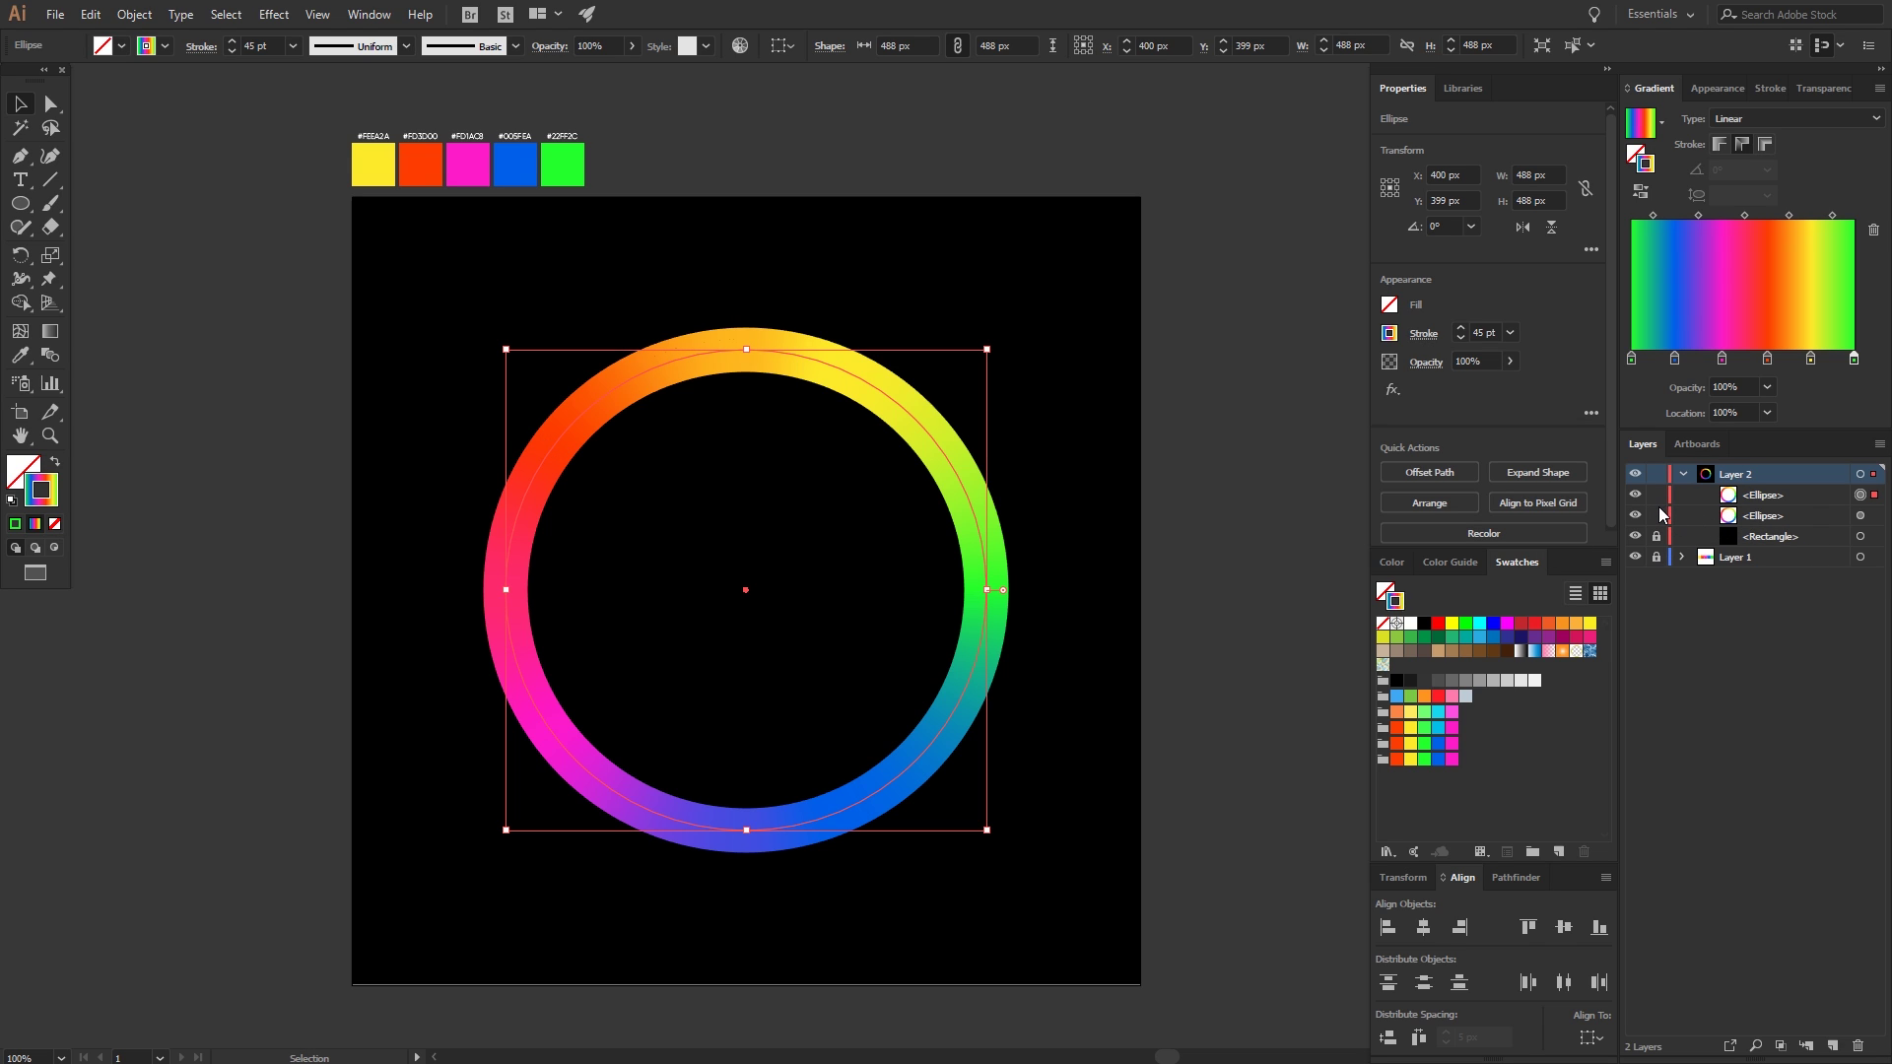
click(134, 14)
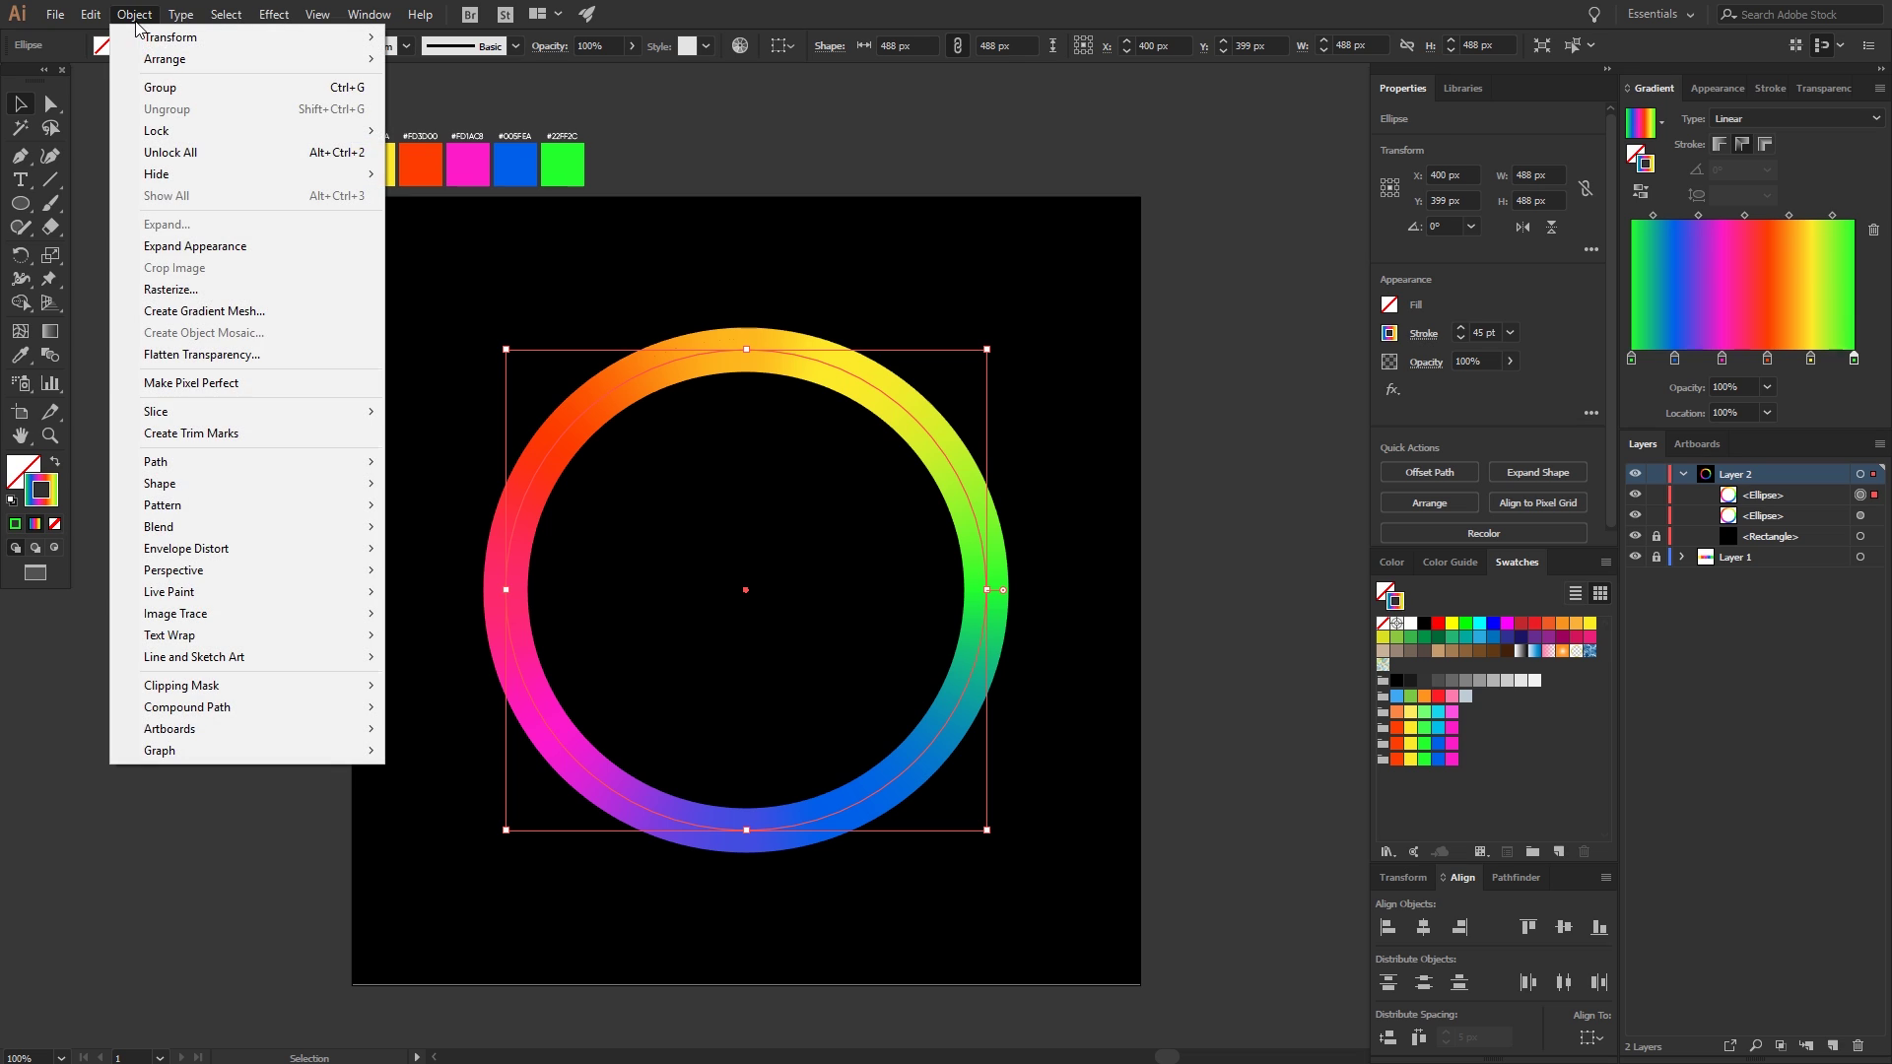
mouse_move(93, 17)
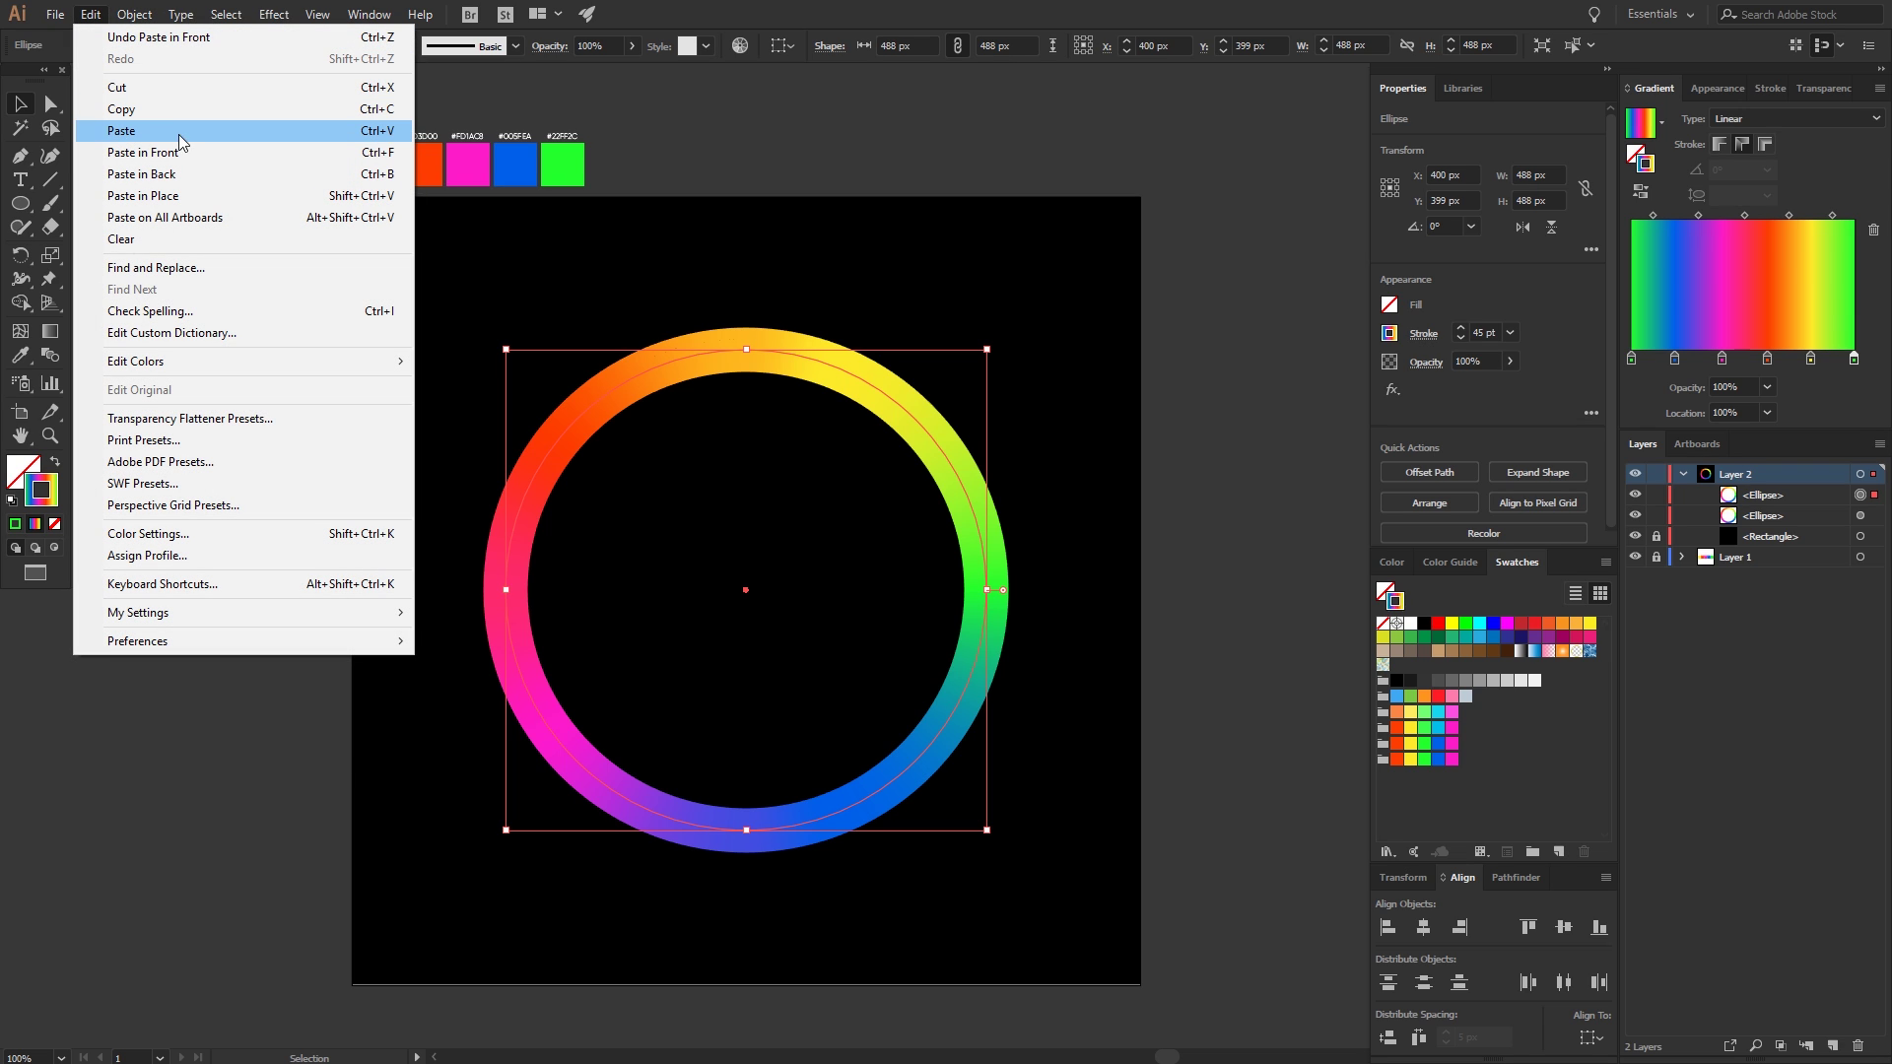
click(212, 155)
- Lock the lower ellipse in Layers and select the top copy
click(655, 150)
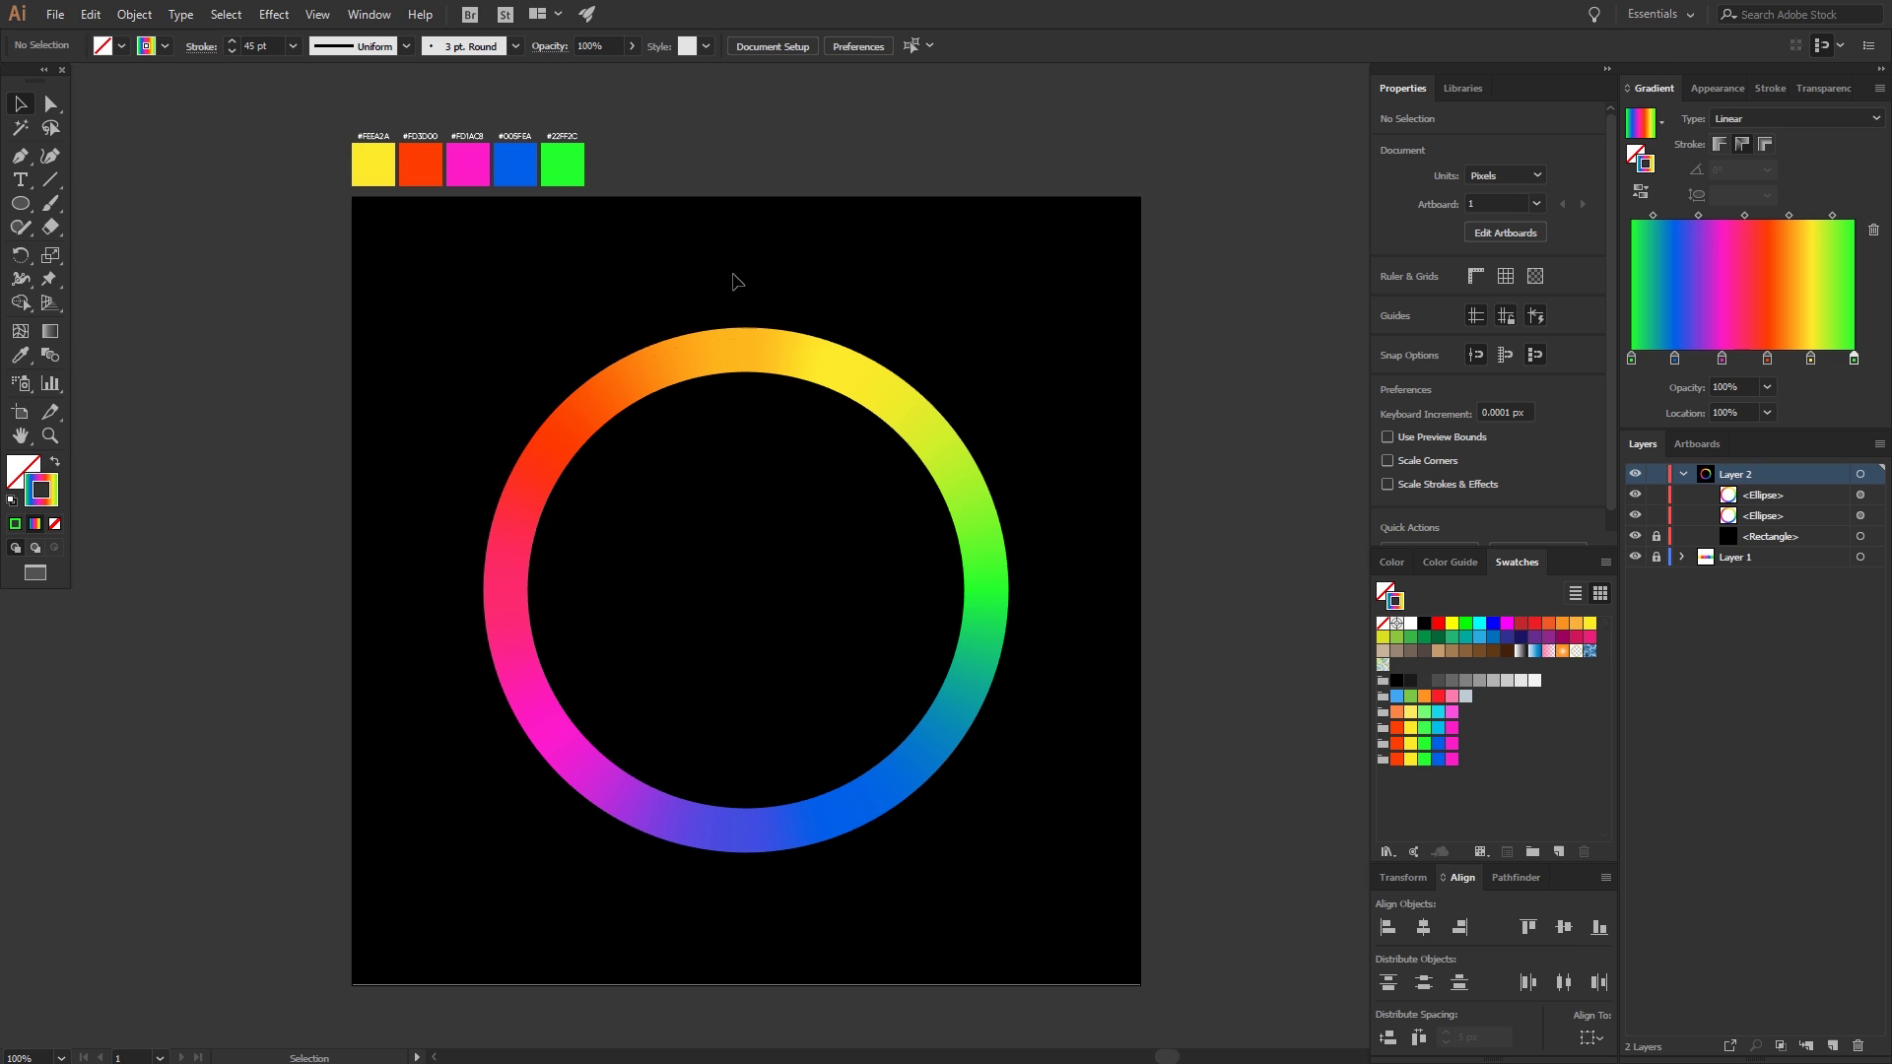
click(1656, 516)
click(1861, 494)
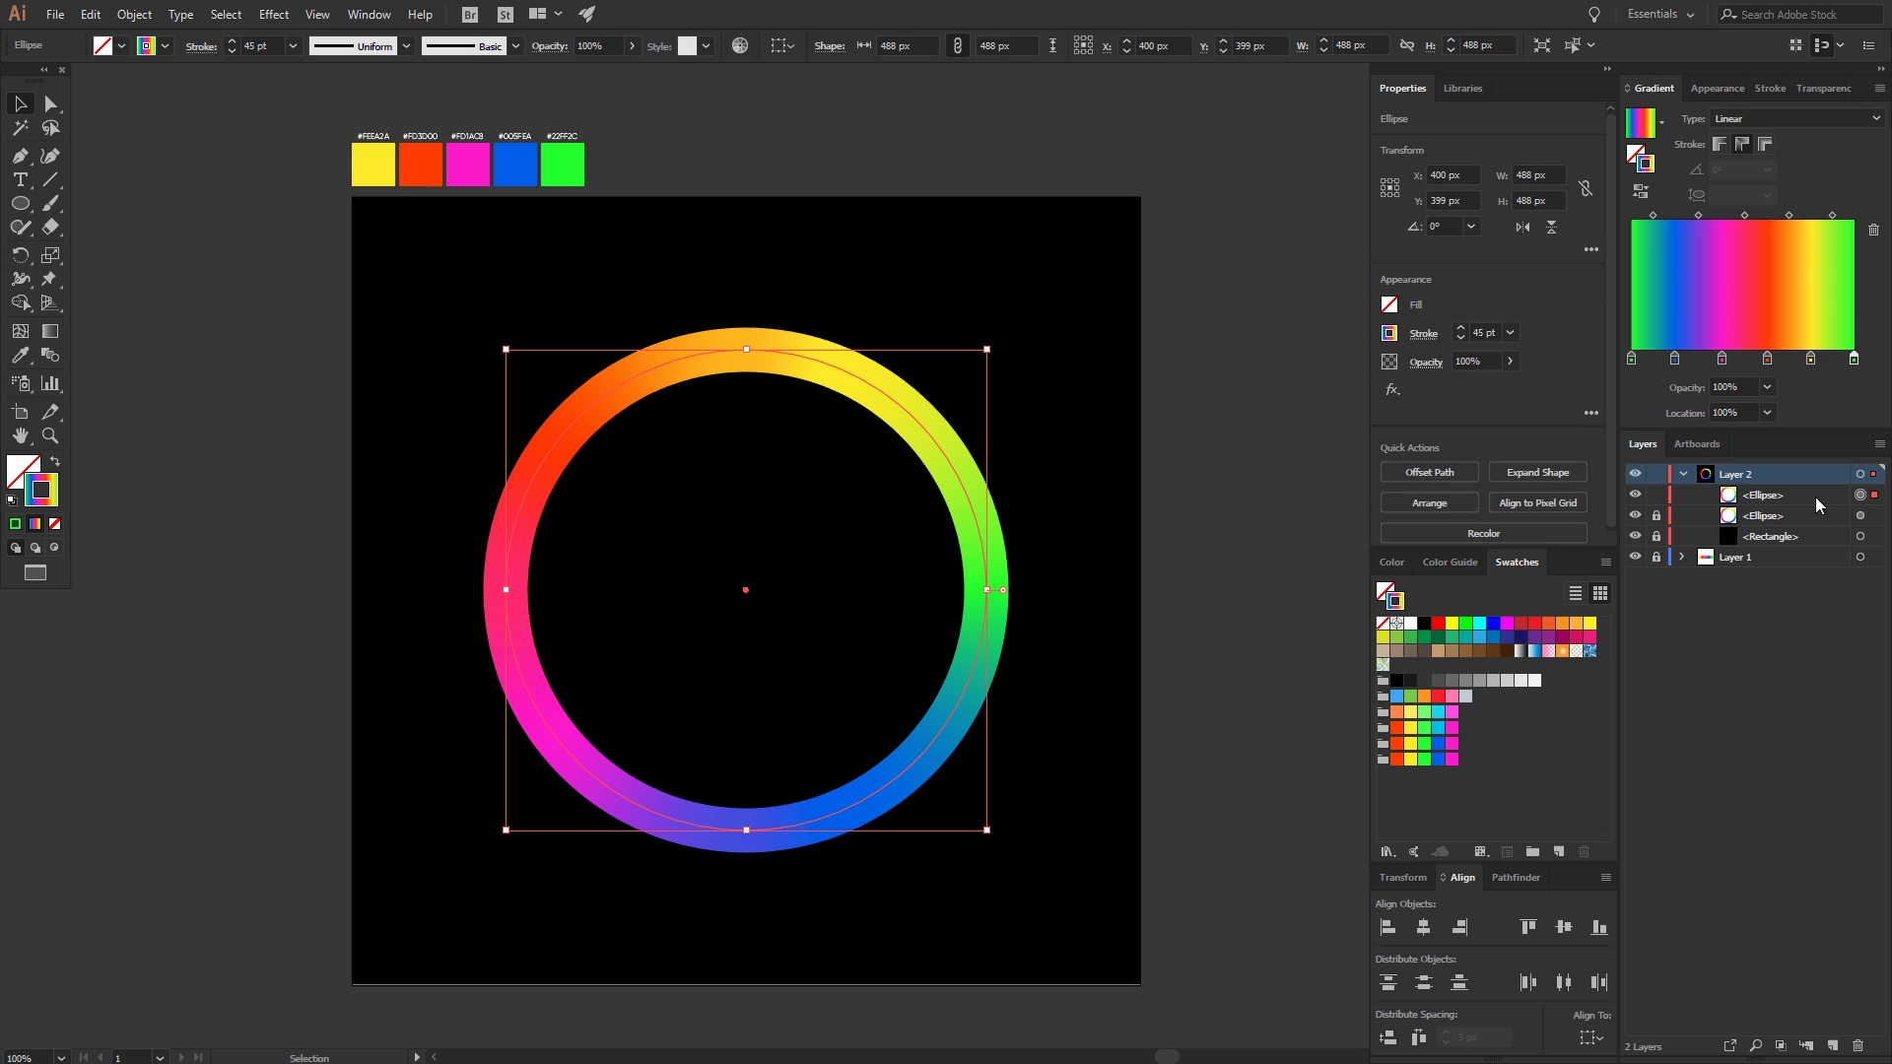
- Give the top ring copy a white stroke and reduce its weight from 45 pt to 41 pt
click(1535, 680)
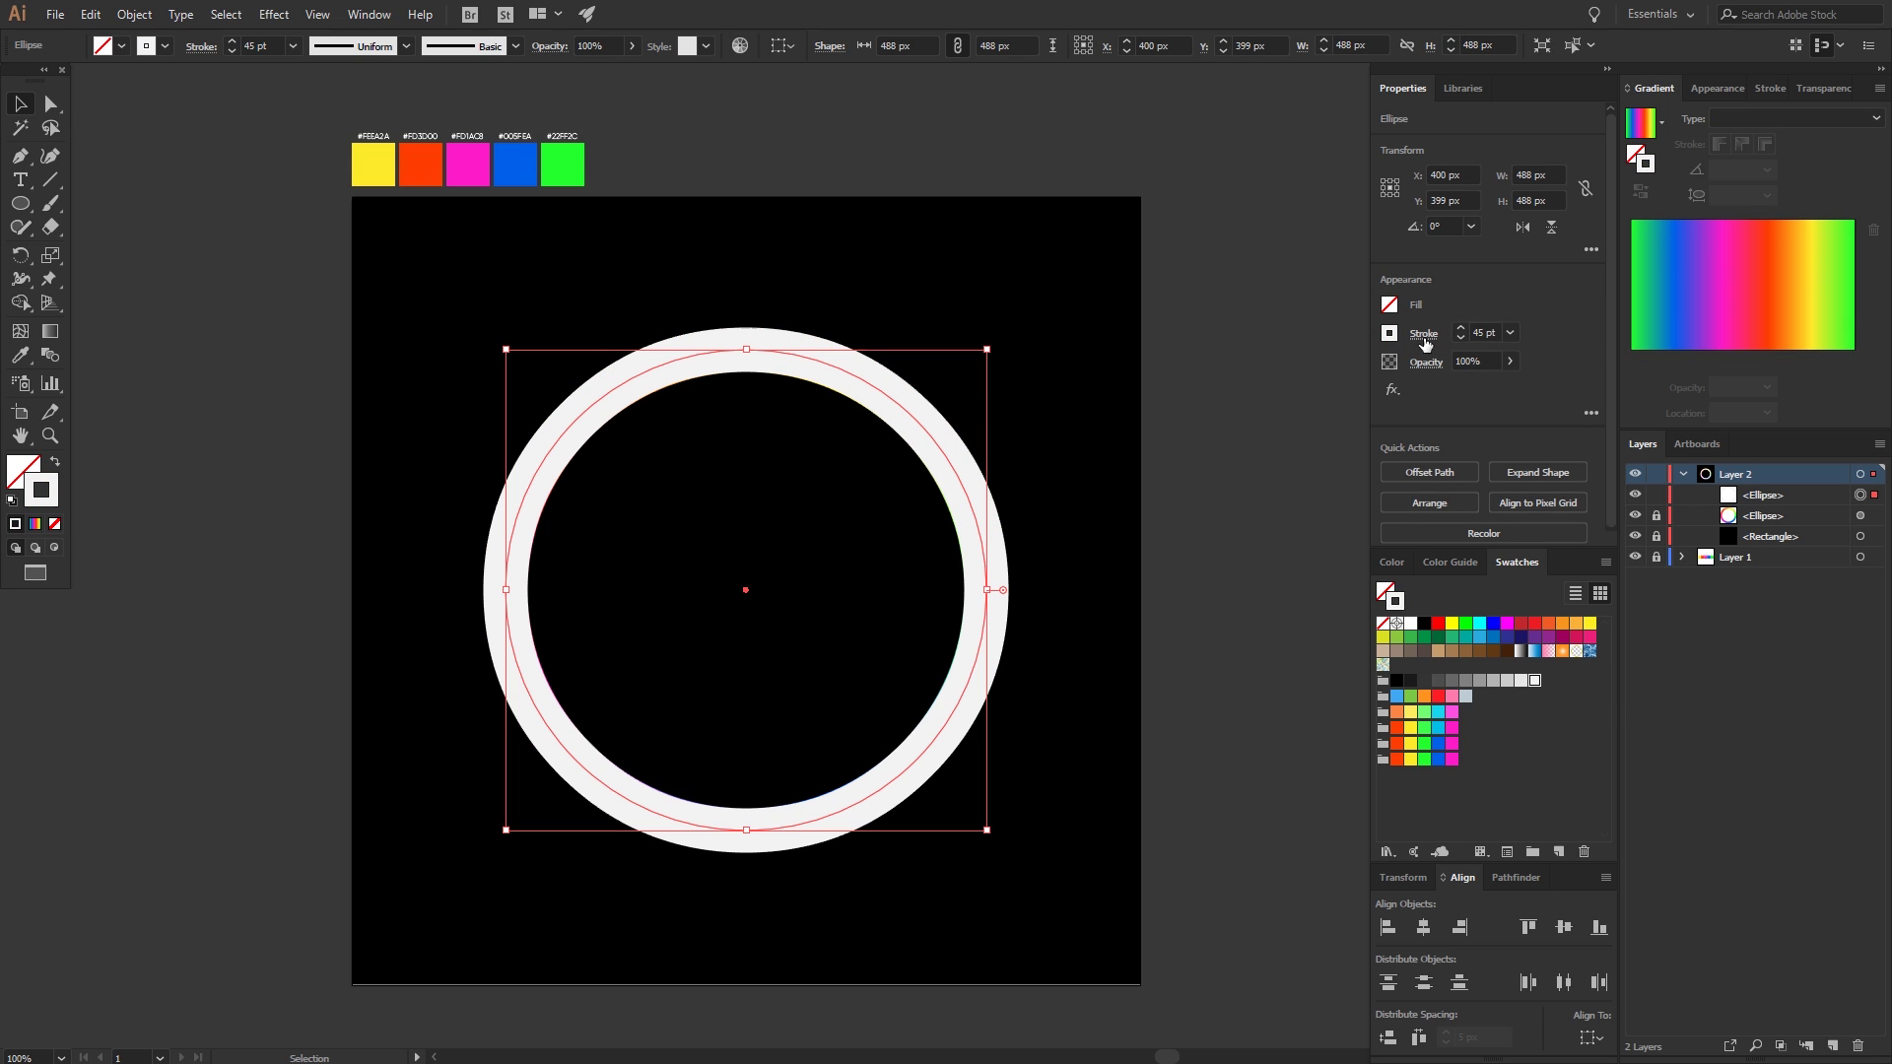
click(1459, 338)
click(1459, 338)
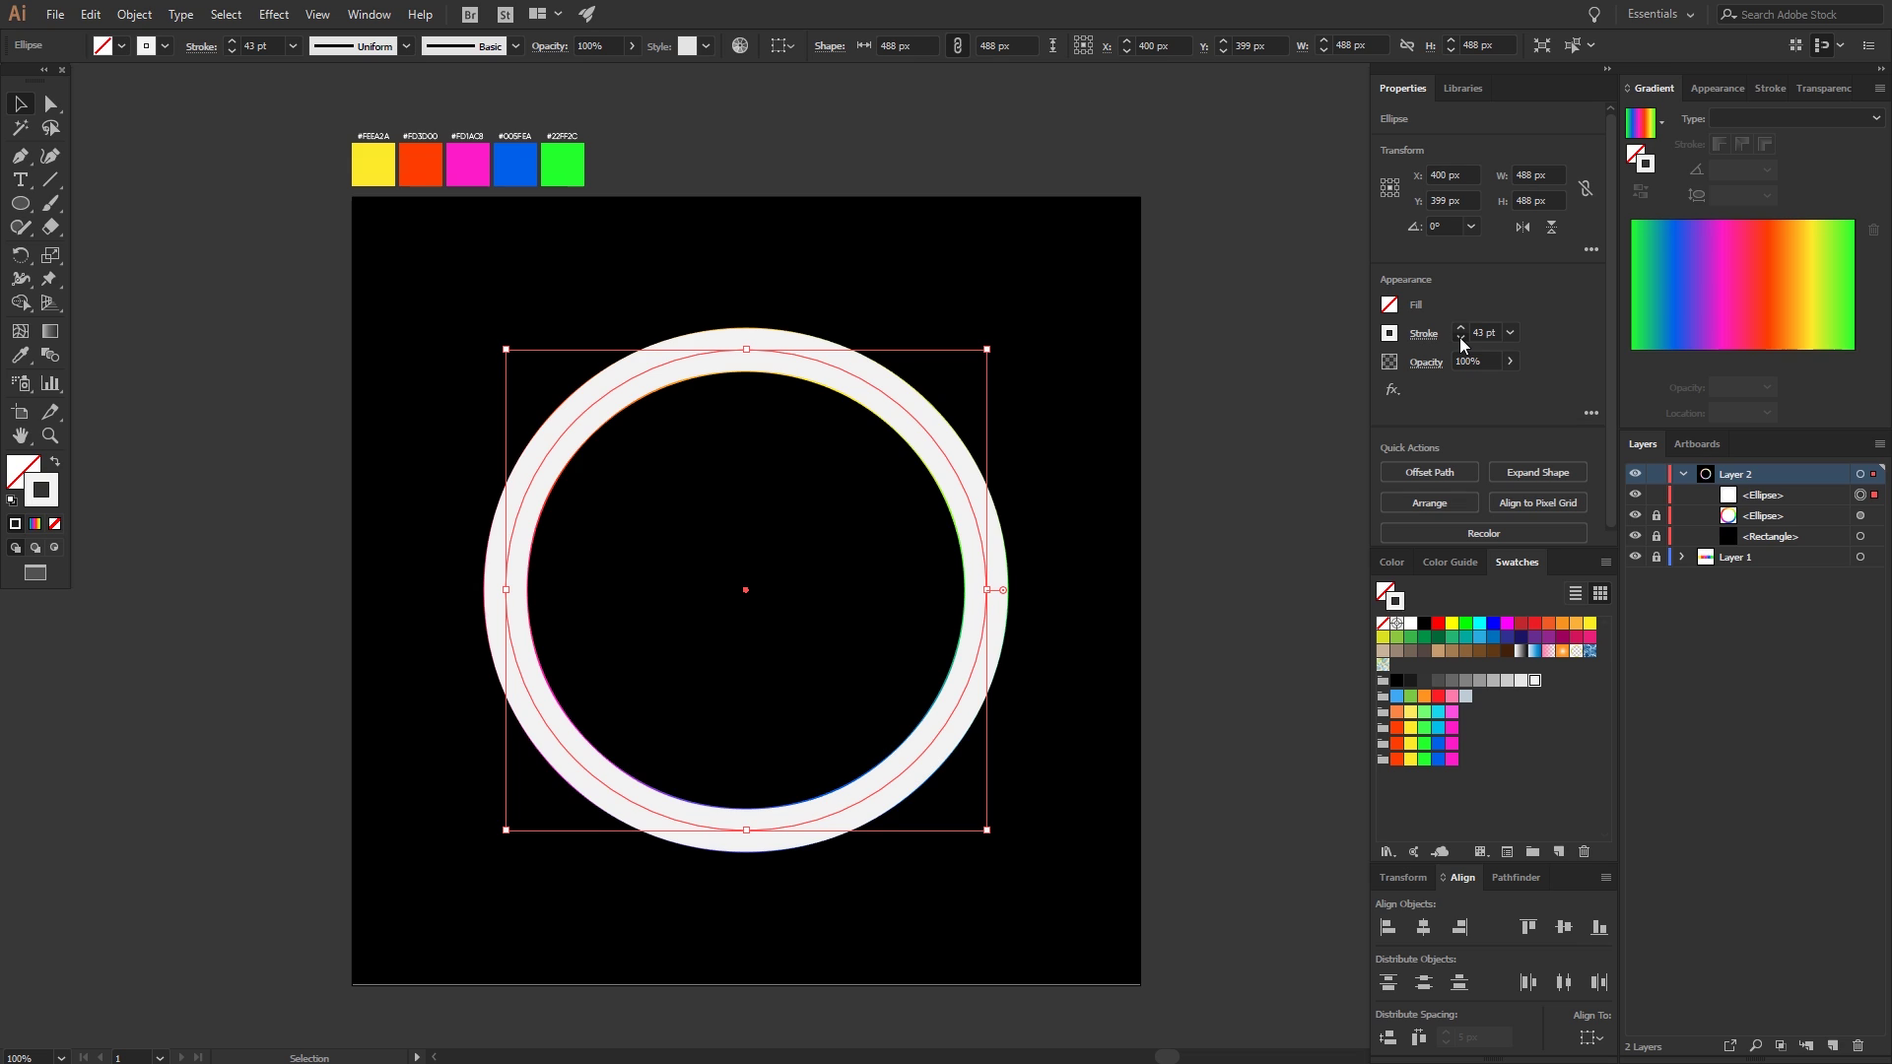
click(1460, 338)
click(1459, 338)
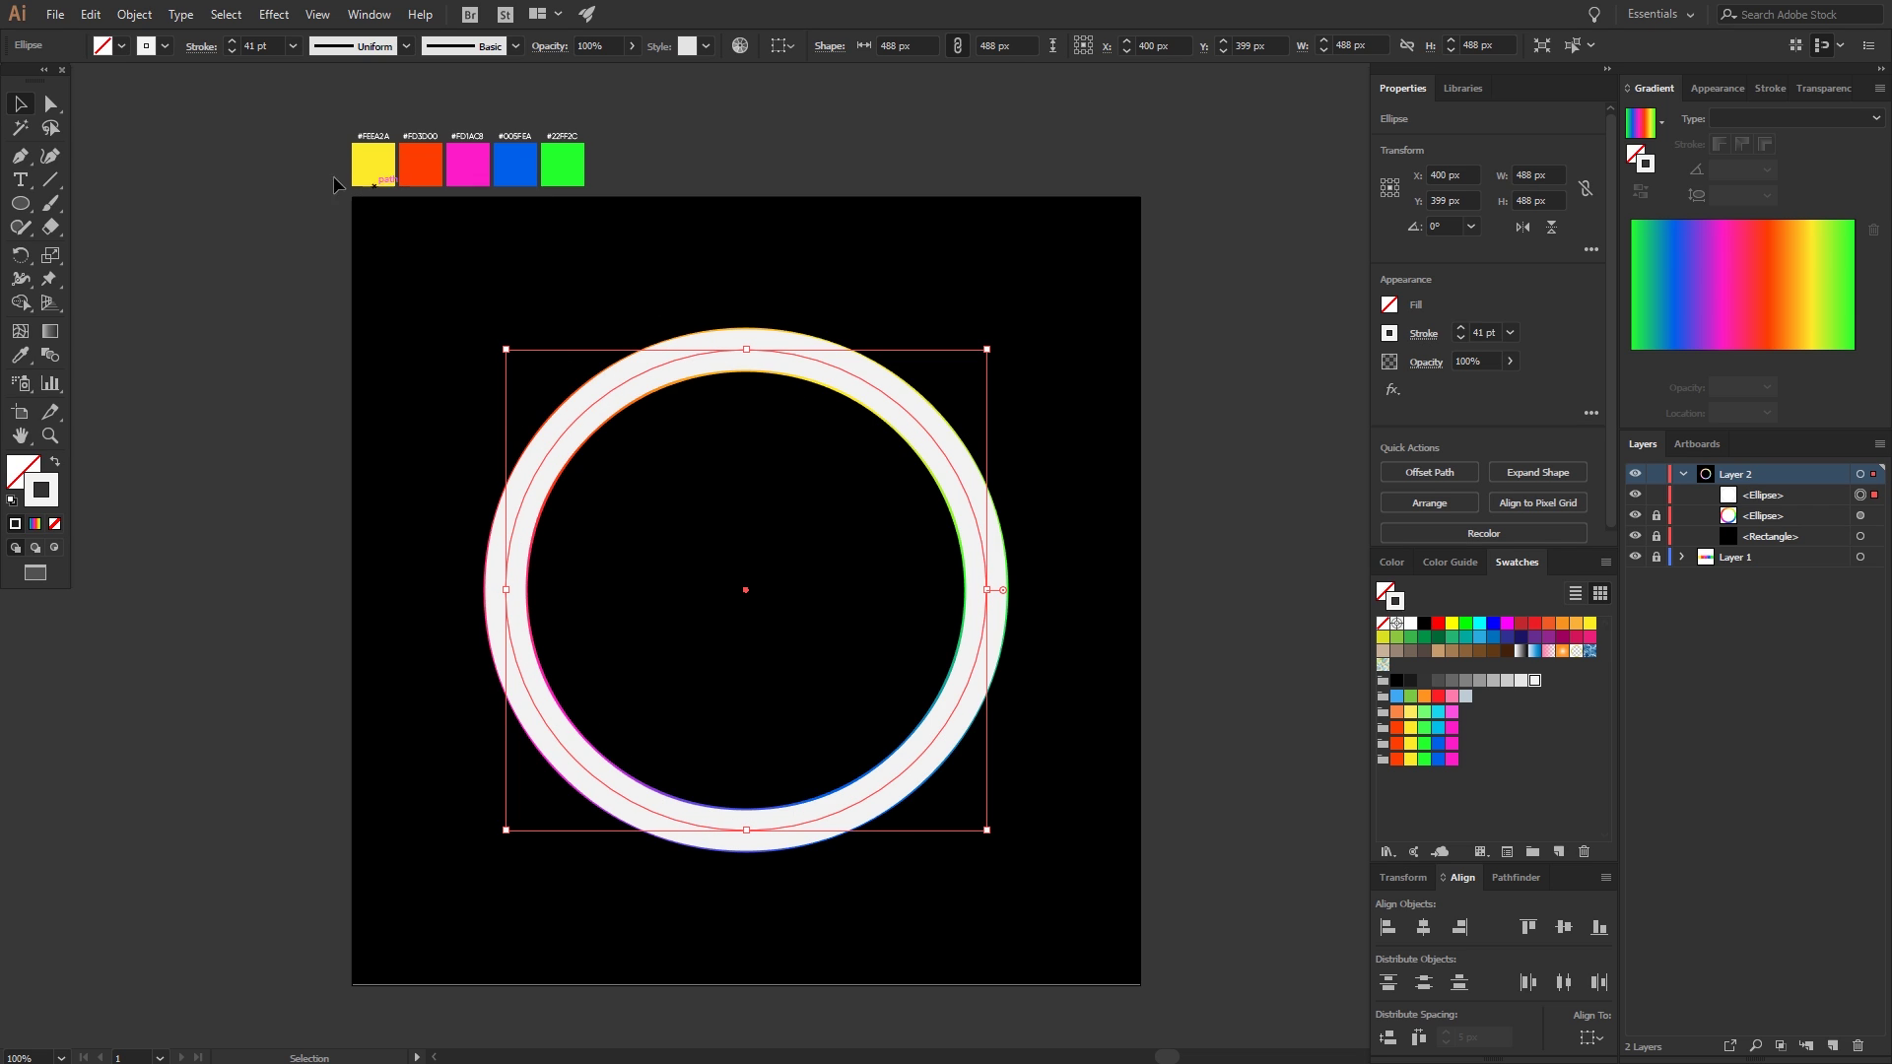
- Expand the white ring's stroke into a filled compound path with Object > Expand
click(135, 15)
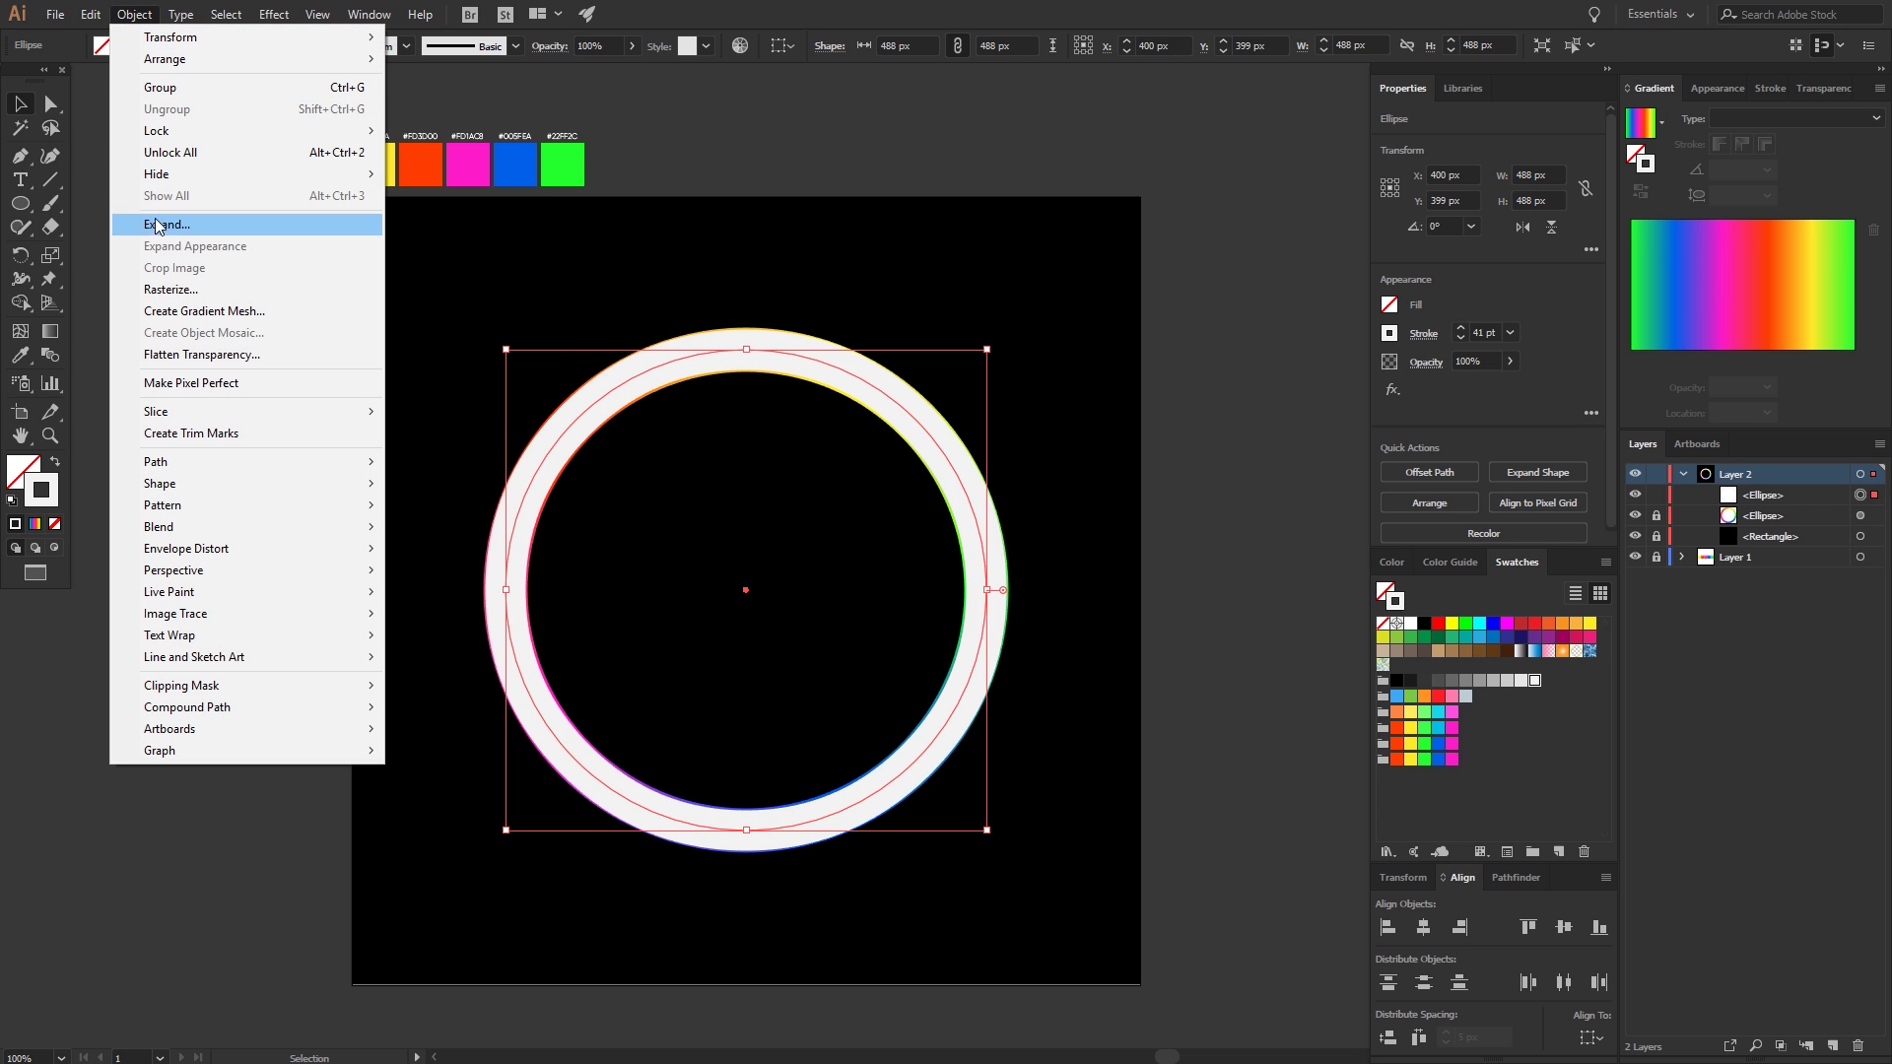
click(234, 226)
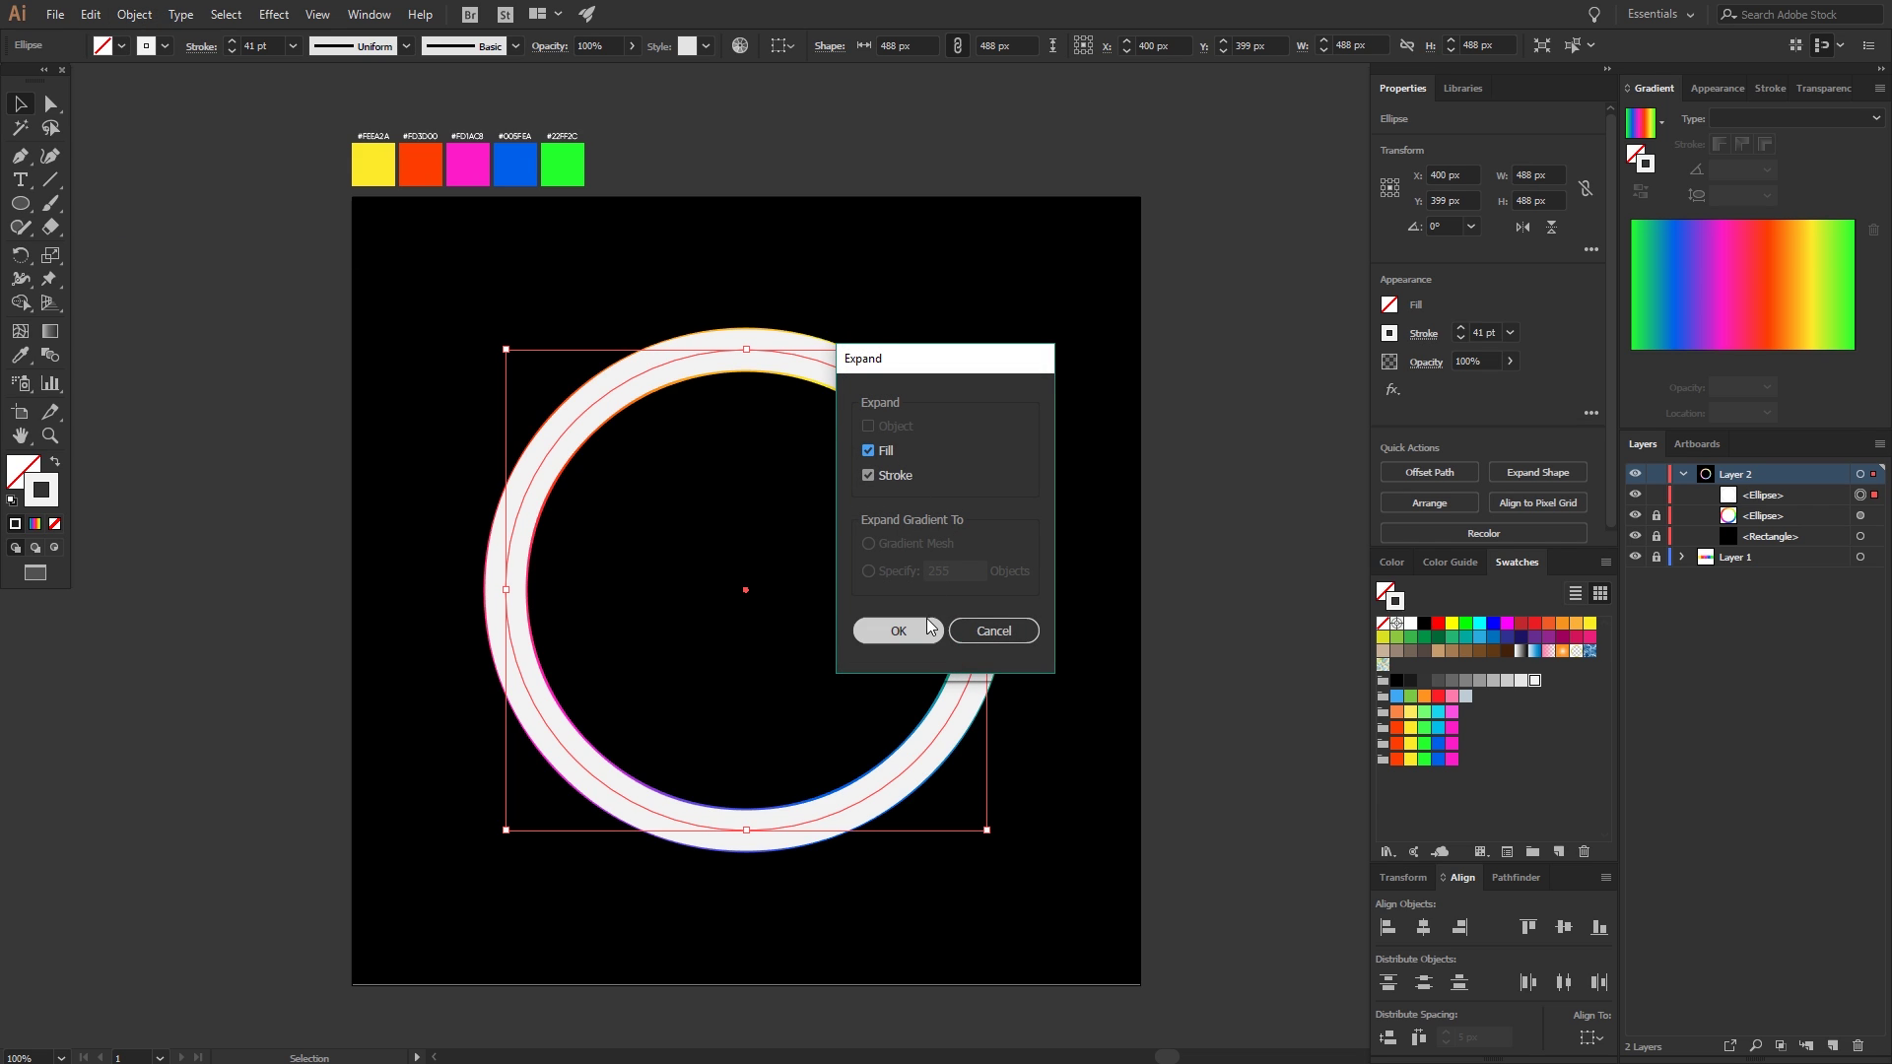
click(899, 631)
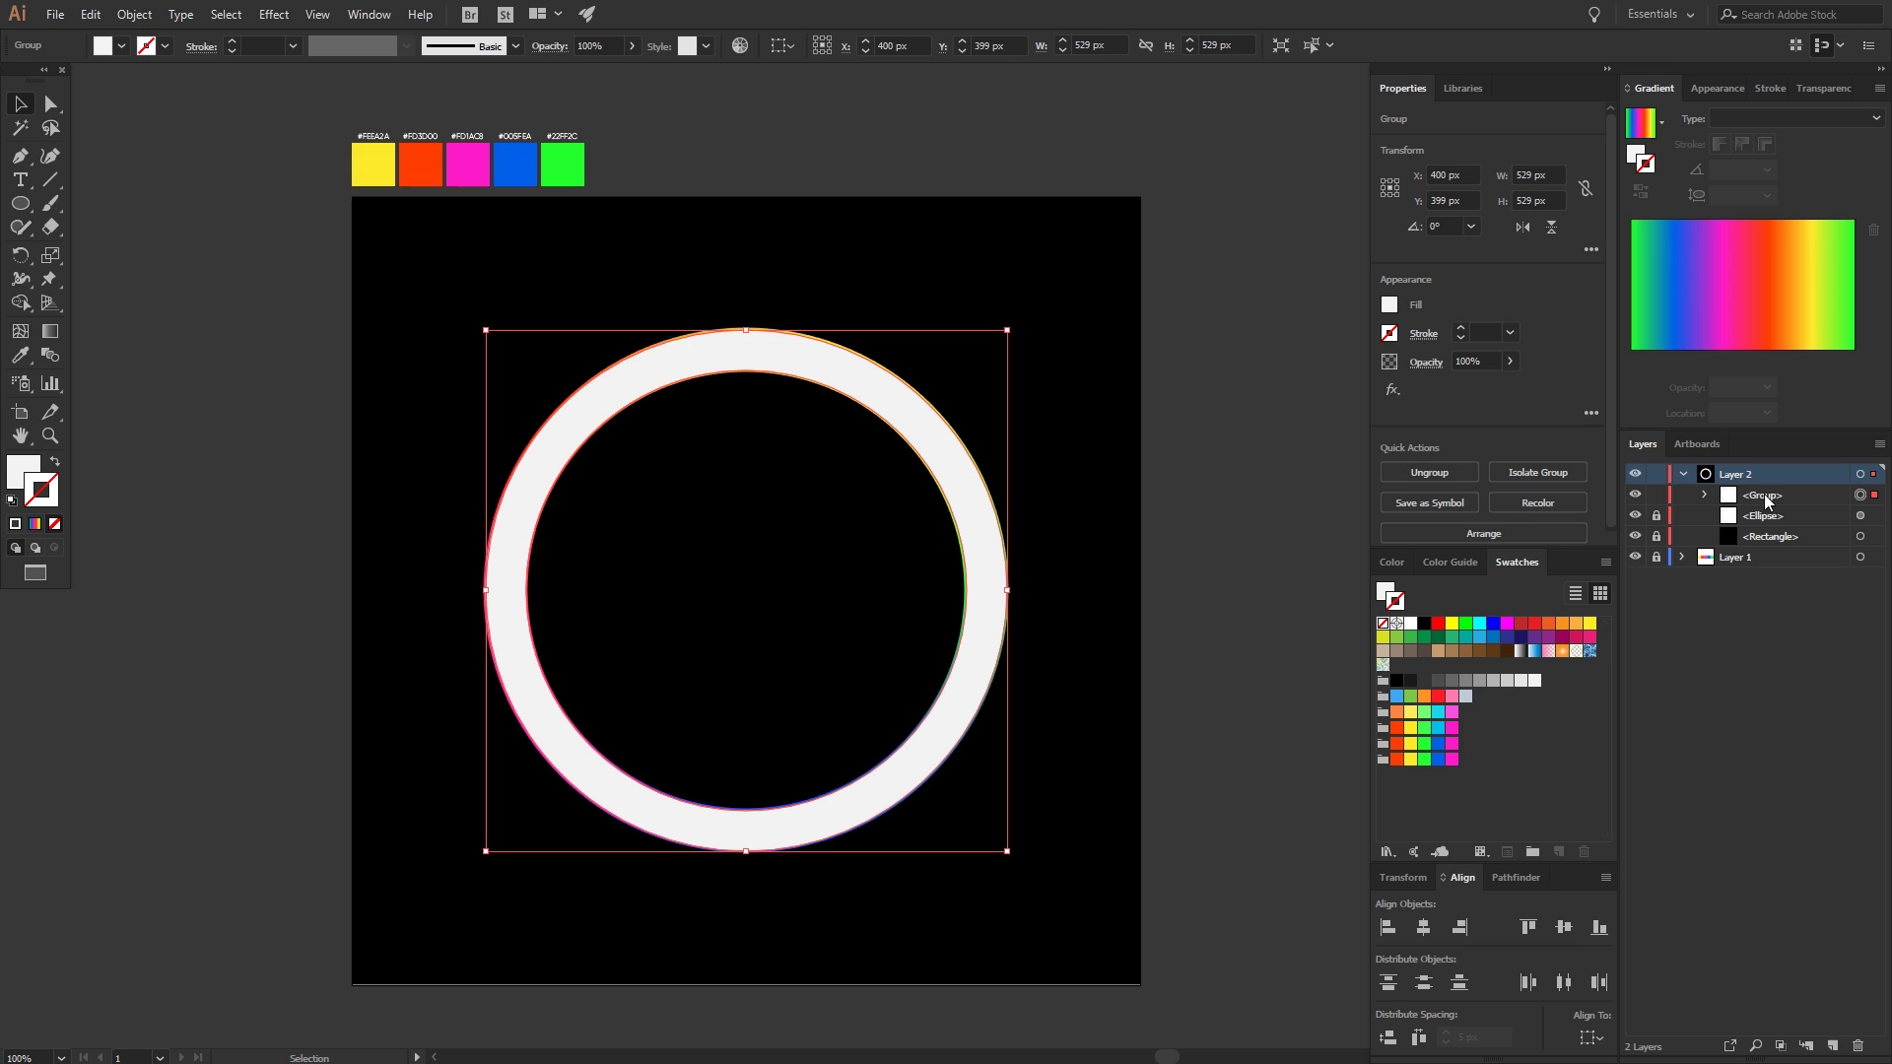
- Move the compound path below the rainbow ellipse in Layers and deselect
click(1705, 494)
drag(1787, 521, 1785, 550)
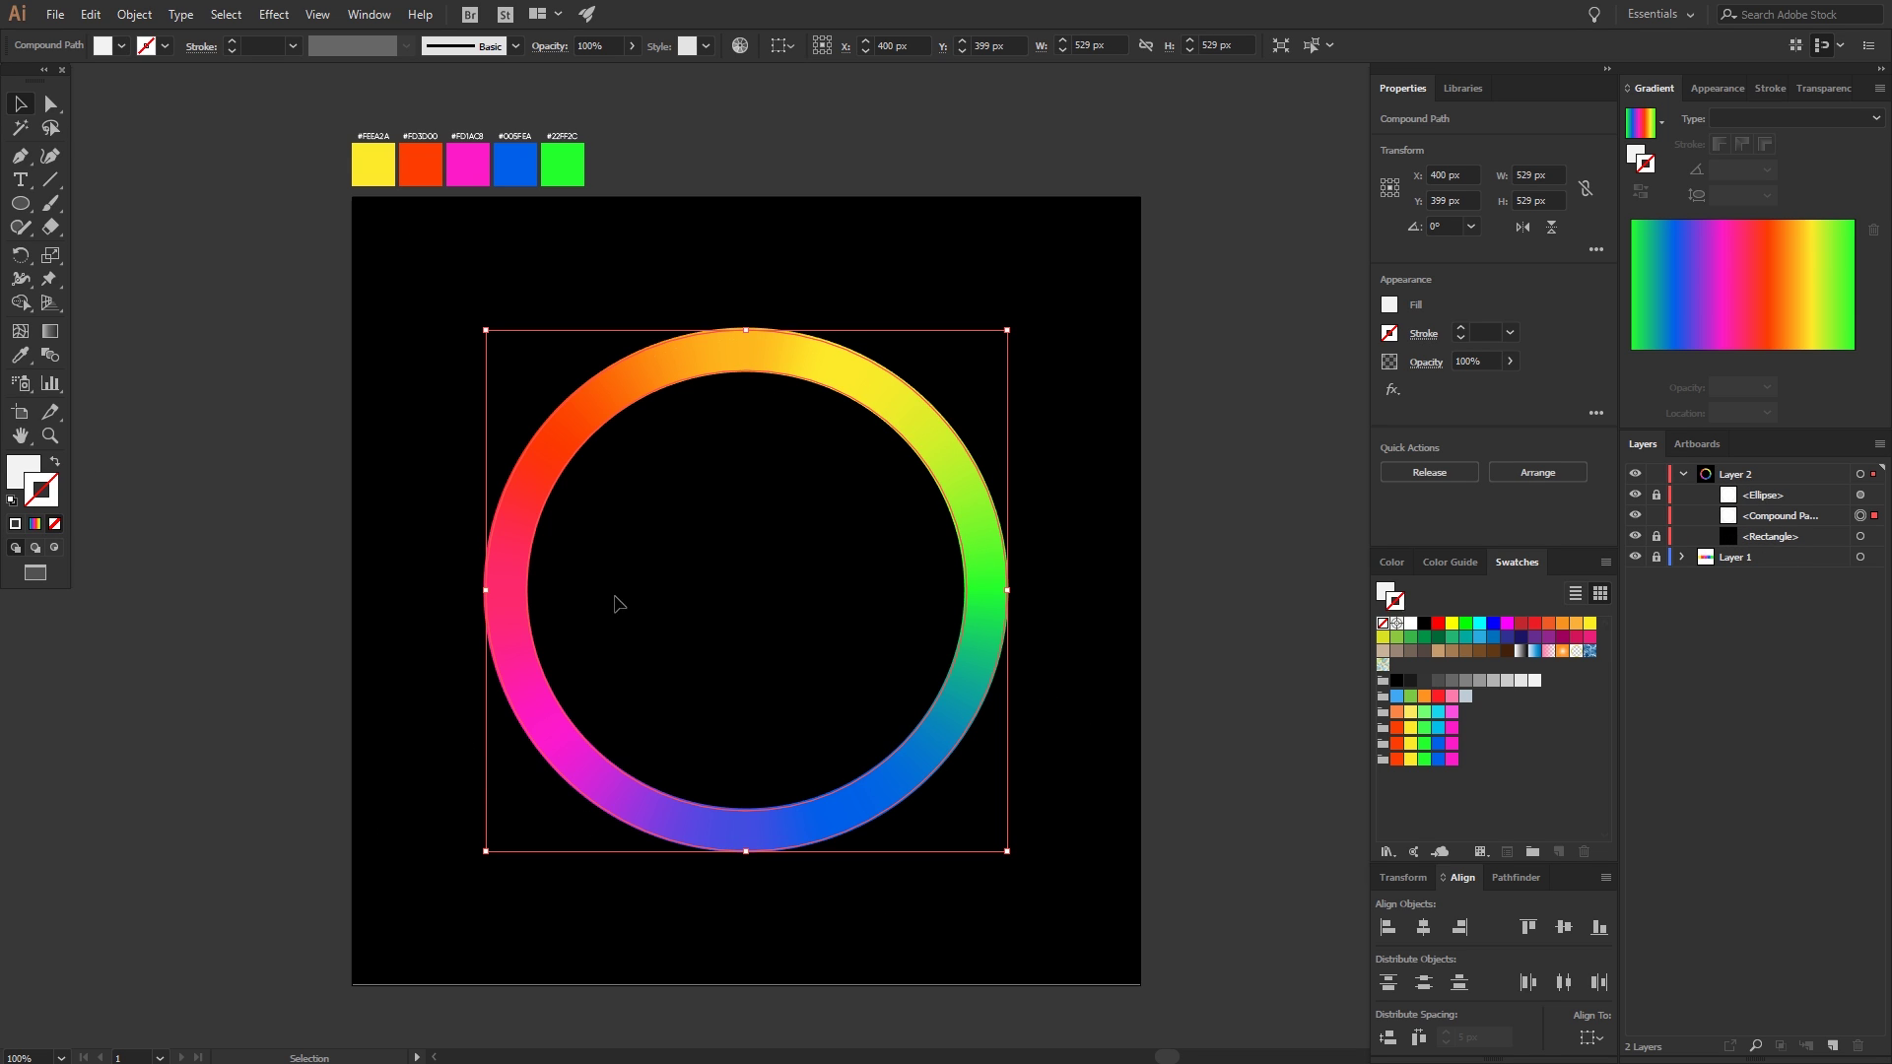
click(168, 371)
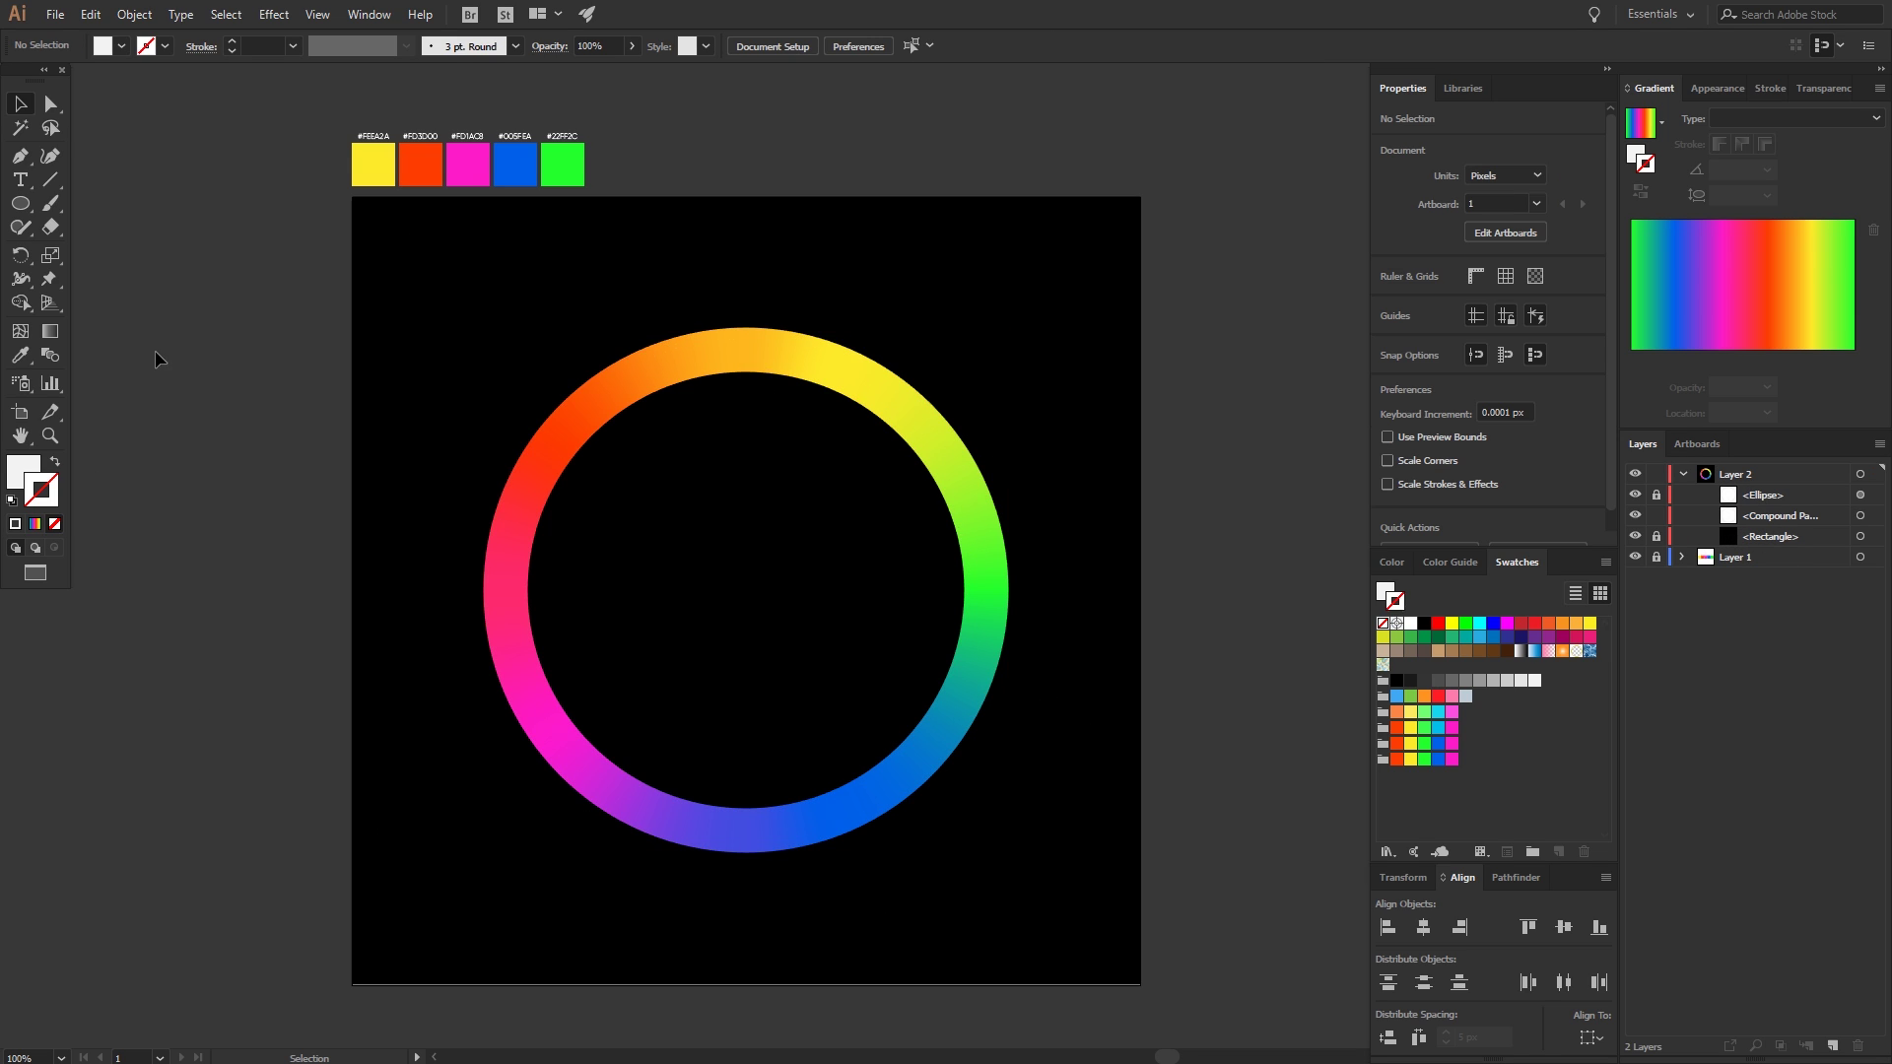
- Draw five straight lines from the centre across the ring, then select them with the ring
click(48, 182)
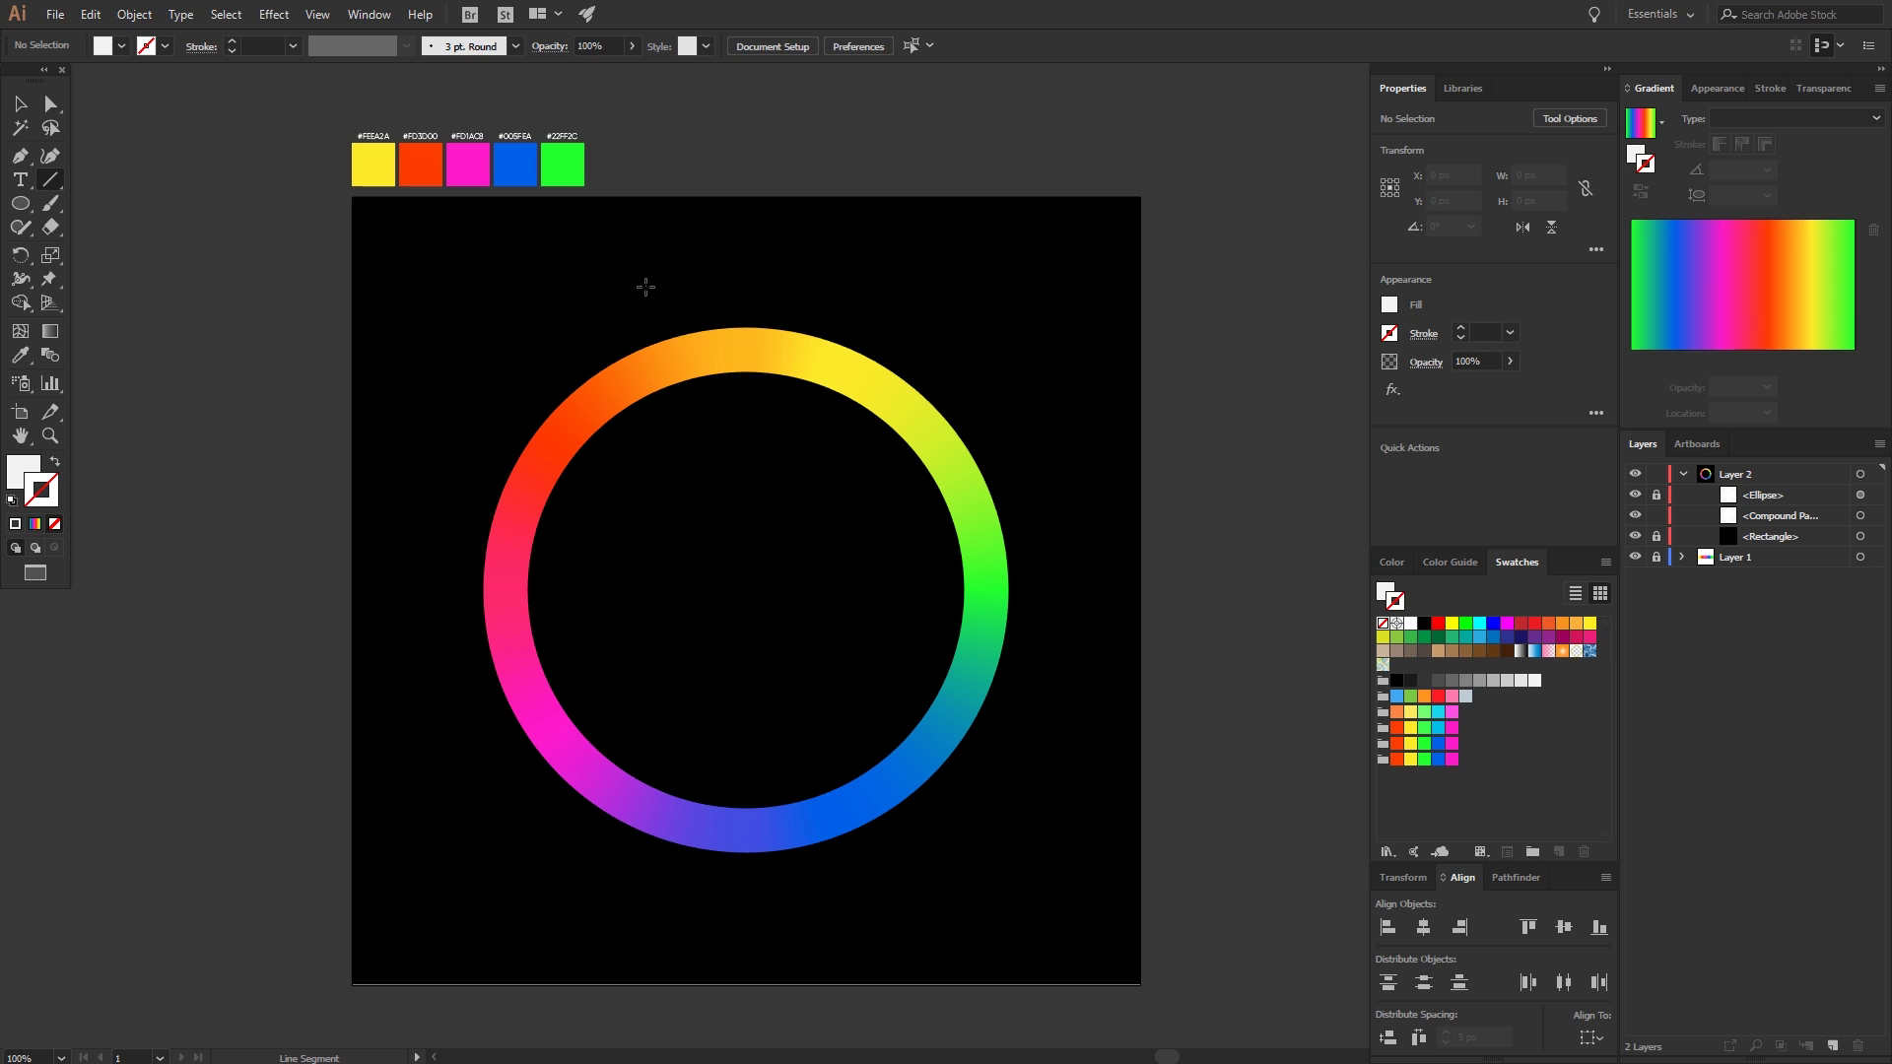
drag(646, 288, 753, 509)
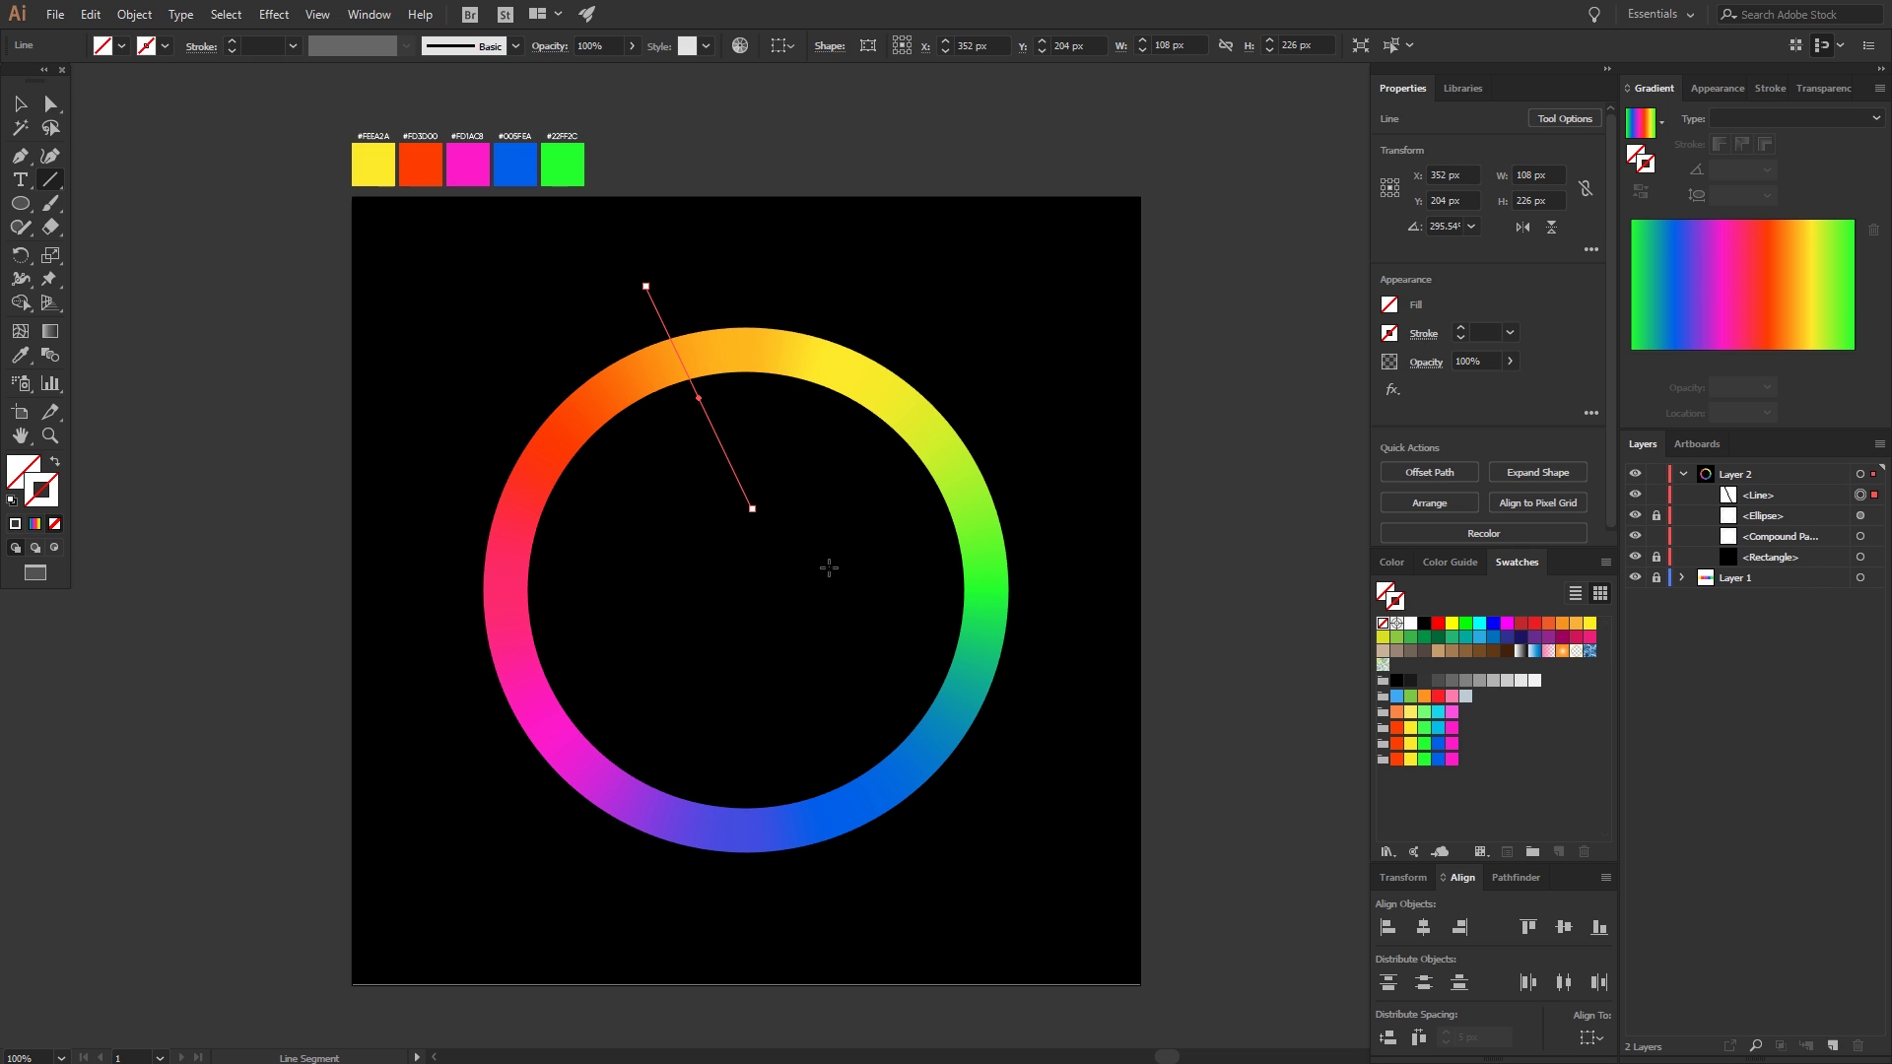
drag(826, 563, 1020, 383)
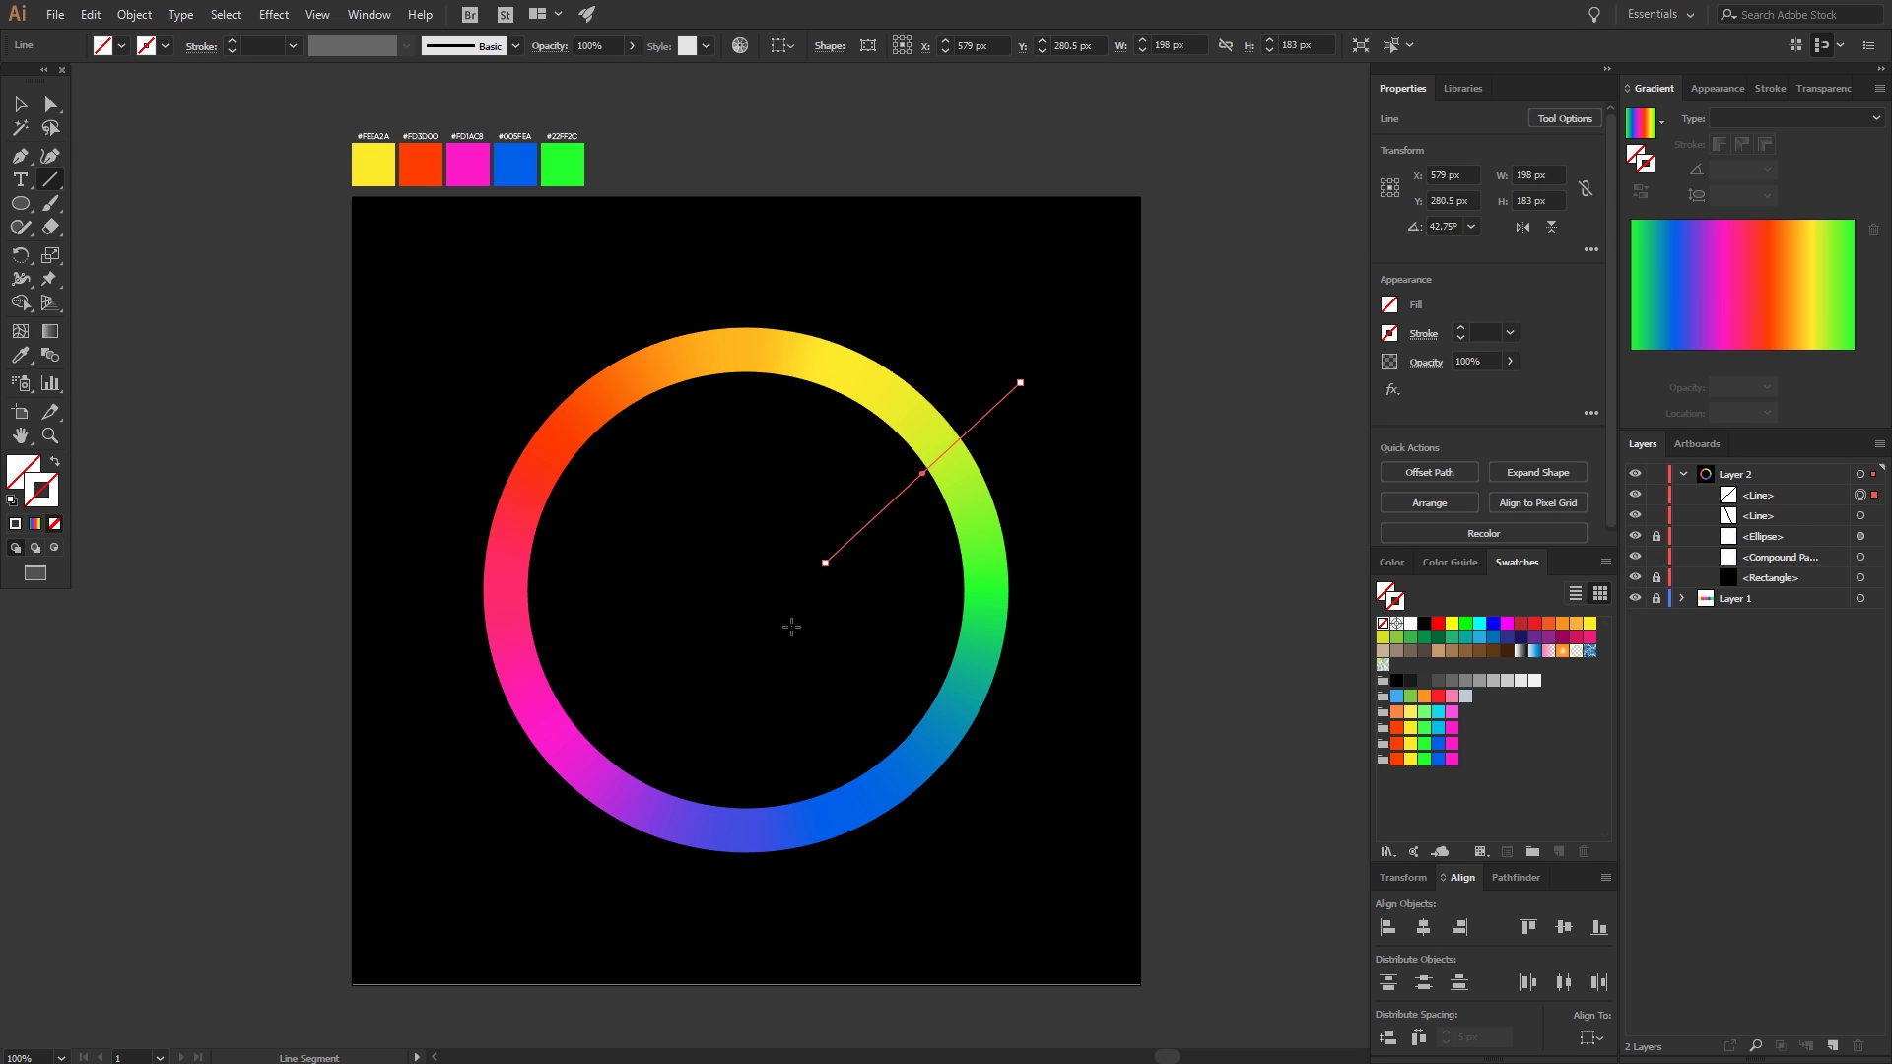
drag(793, 625, 1117, 752)
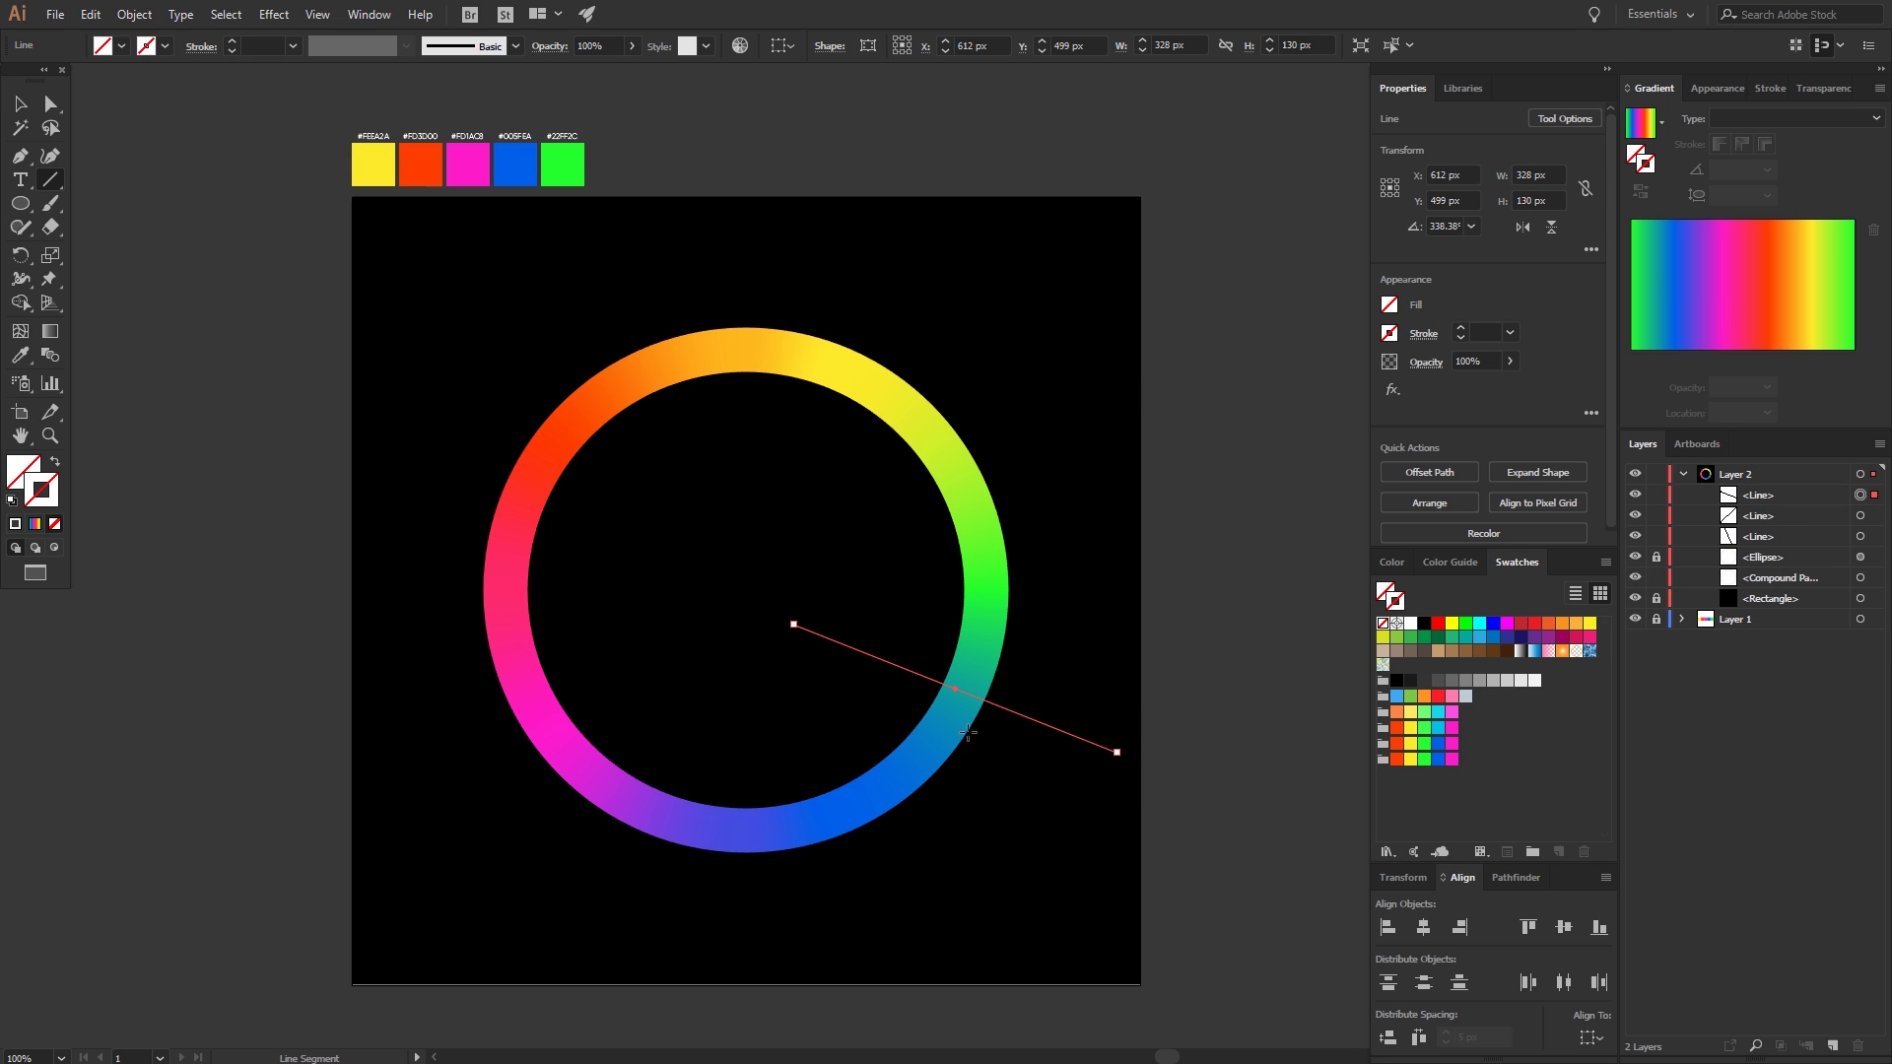
drag(731, 642, 638, 910)
drag(711, 589, 404, 561)
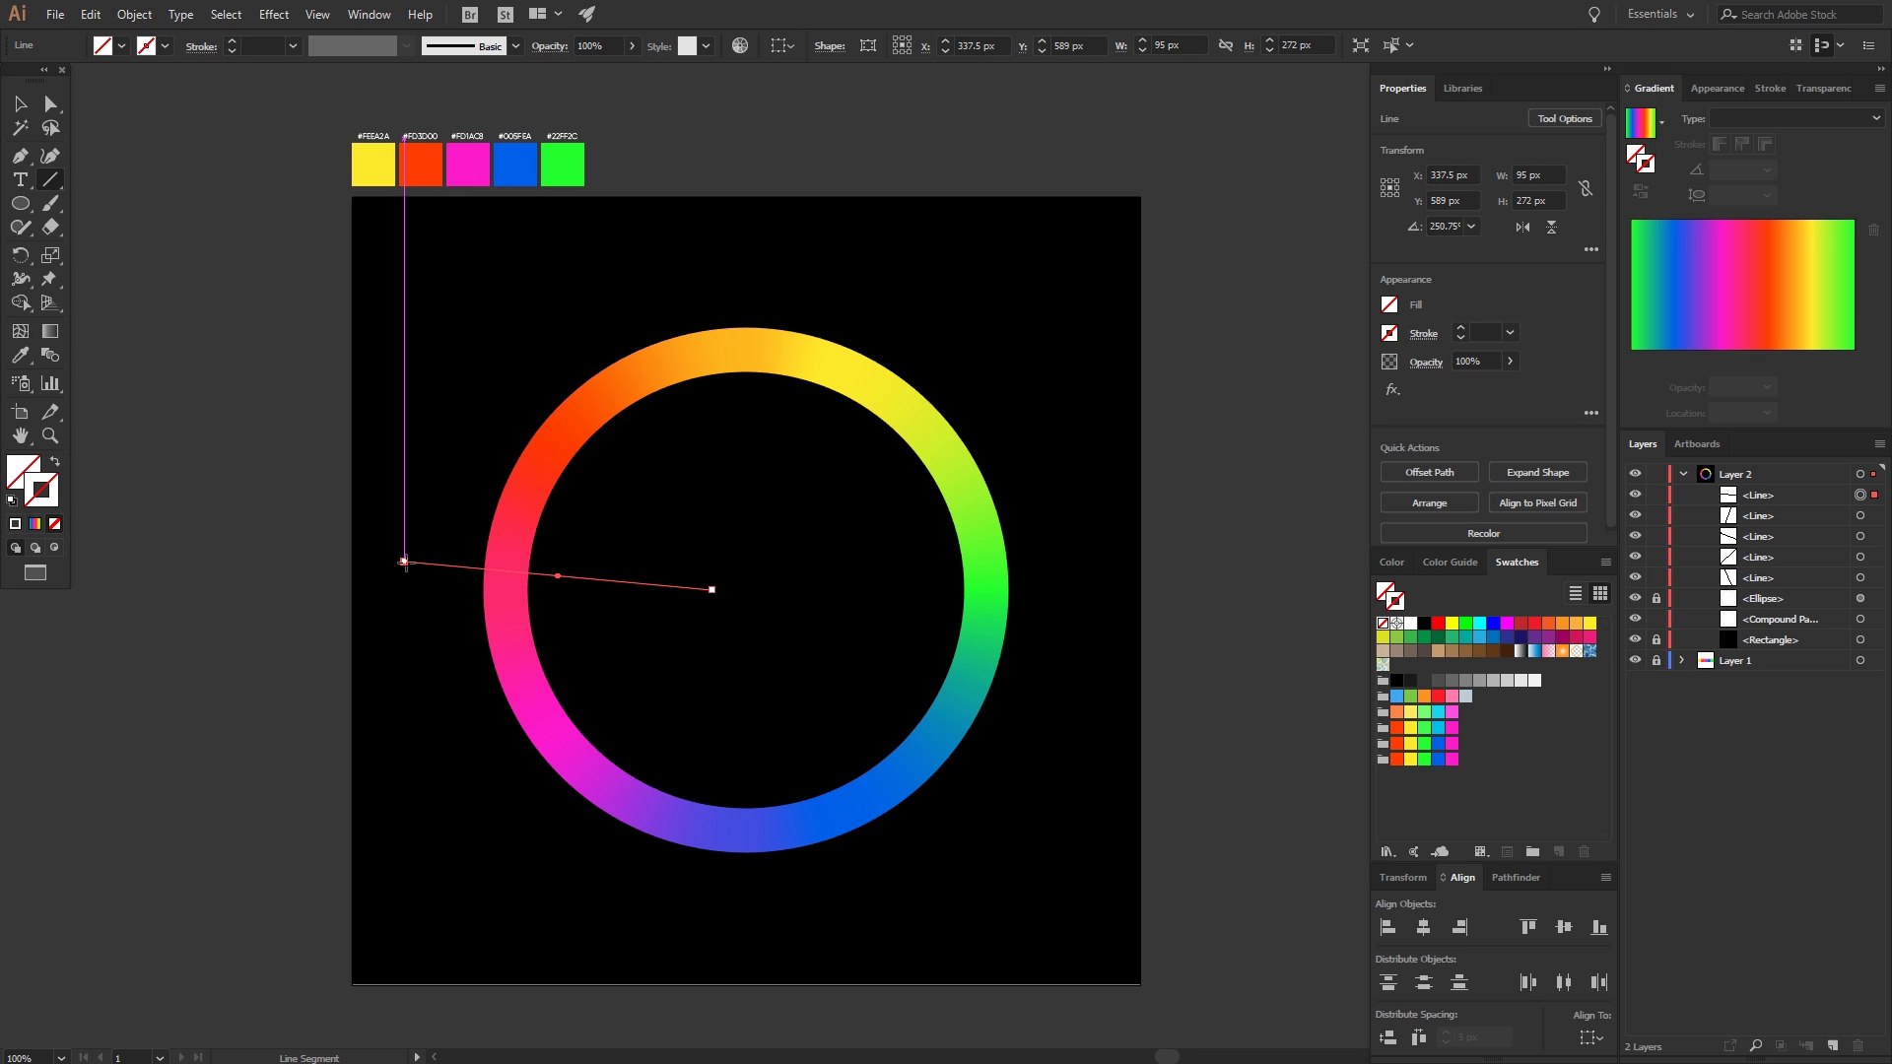
click(20, 104)
drag(286, 305, 1085, 832)
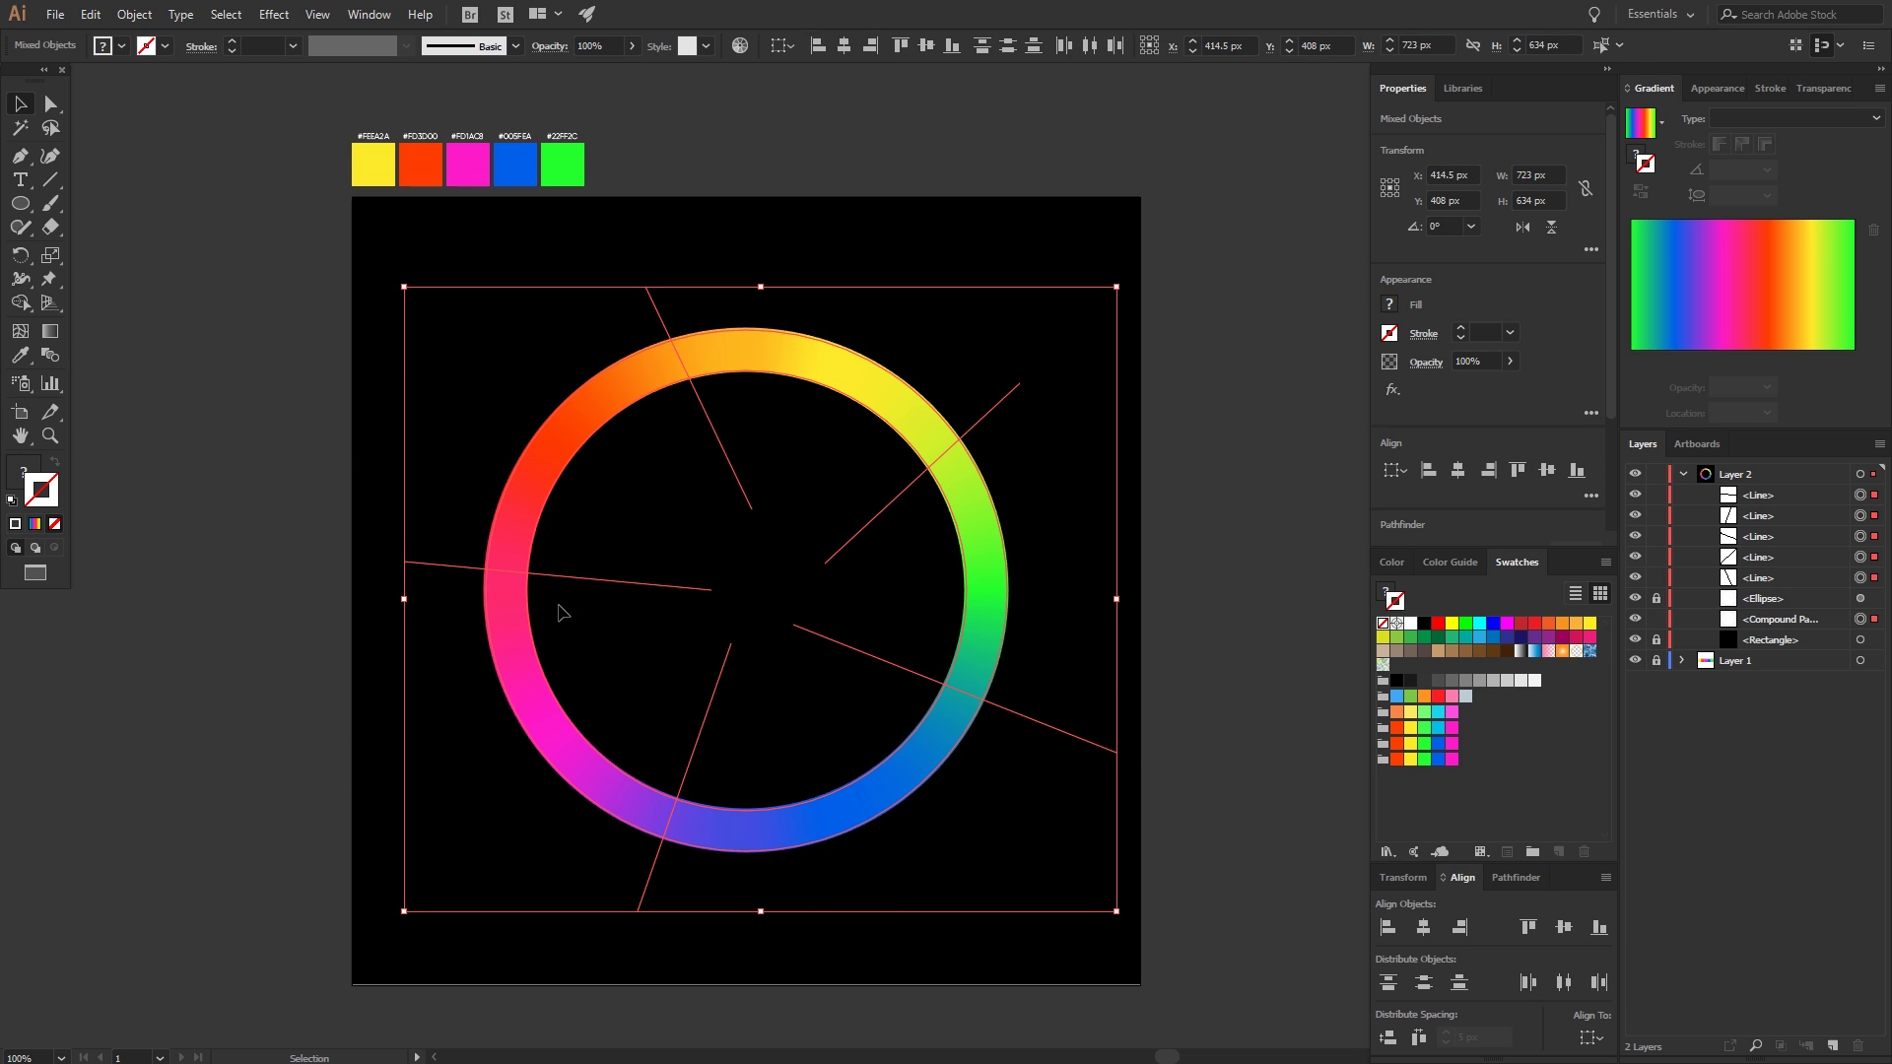
- Use Shape Builder to turn each of the five ring sections into its own shape
click(20, 305)
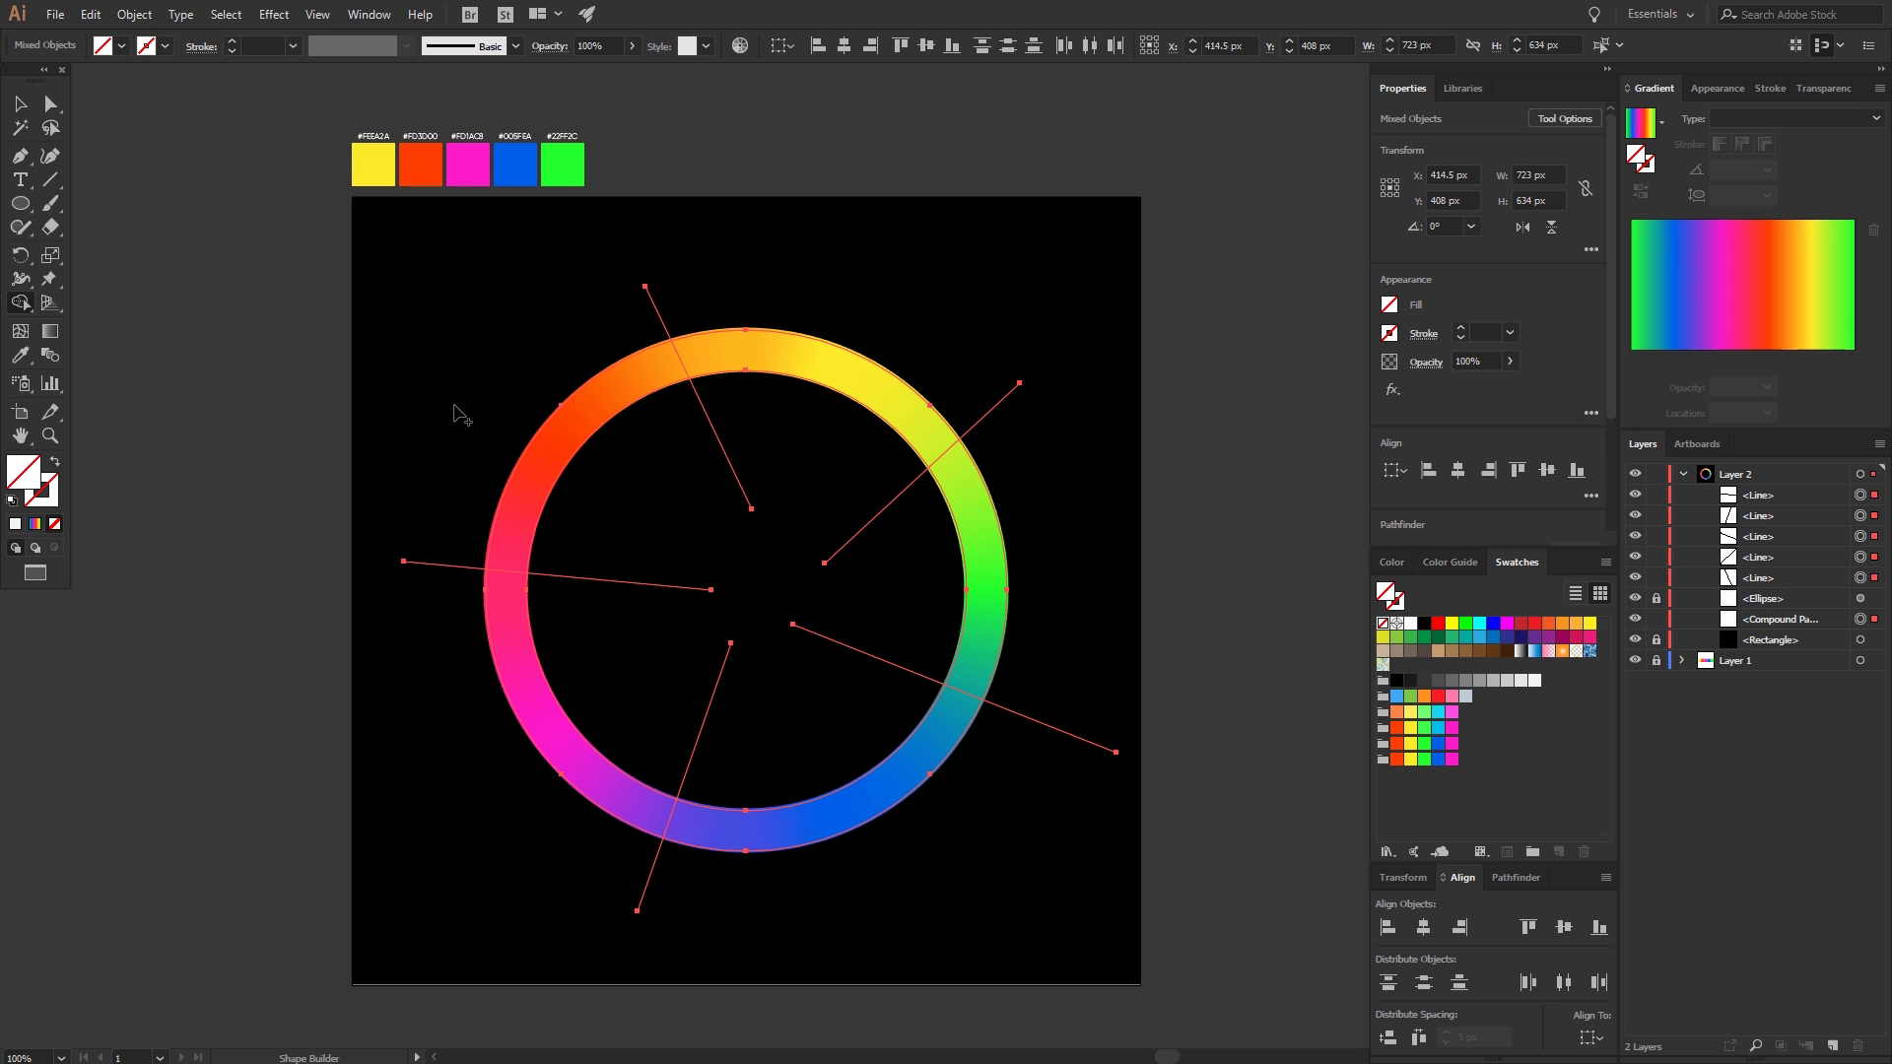
click(555, 453)
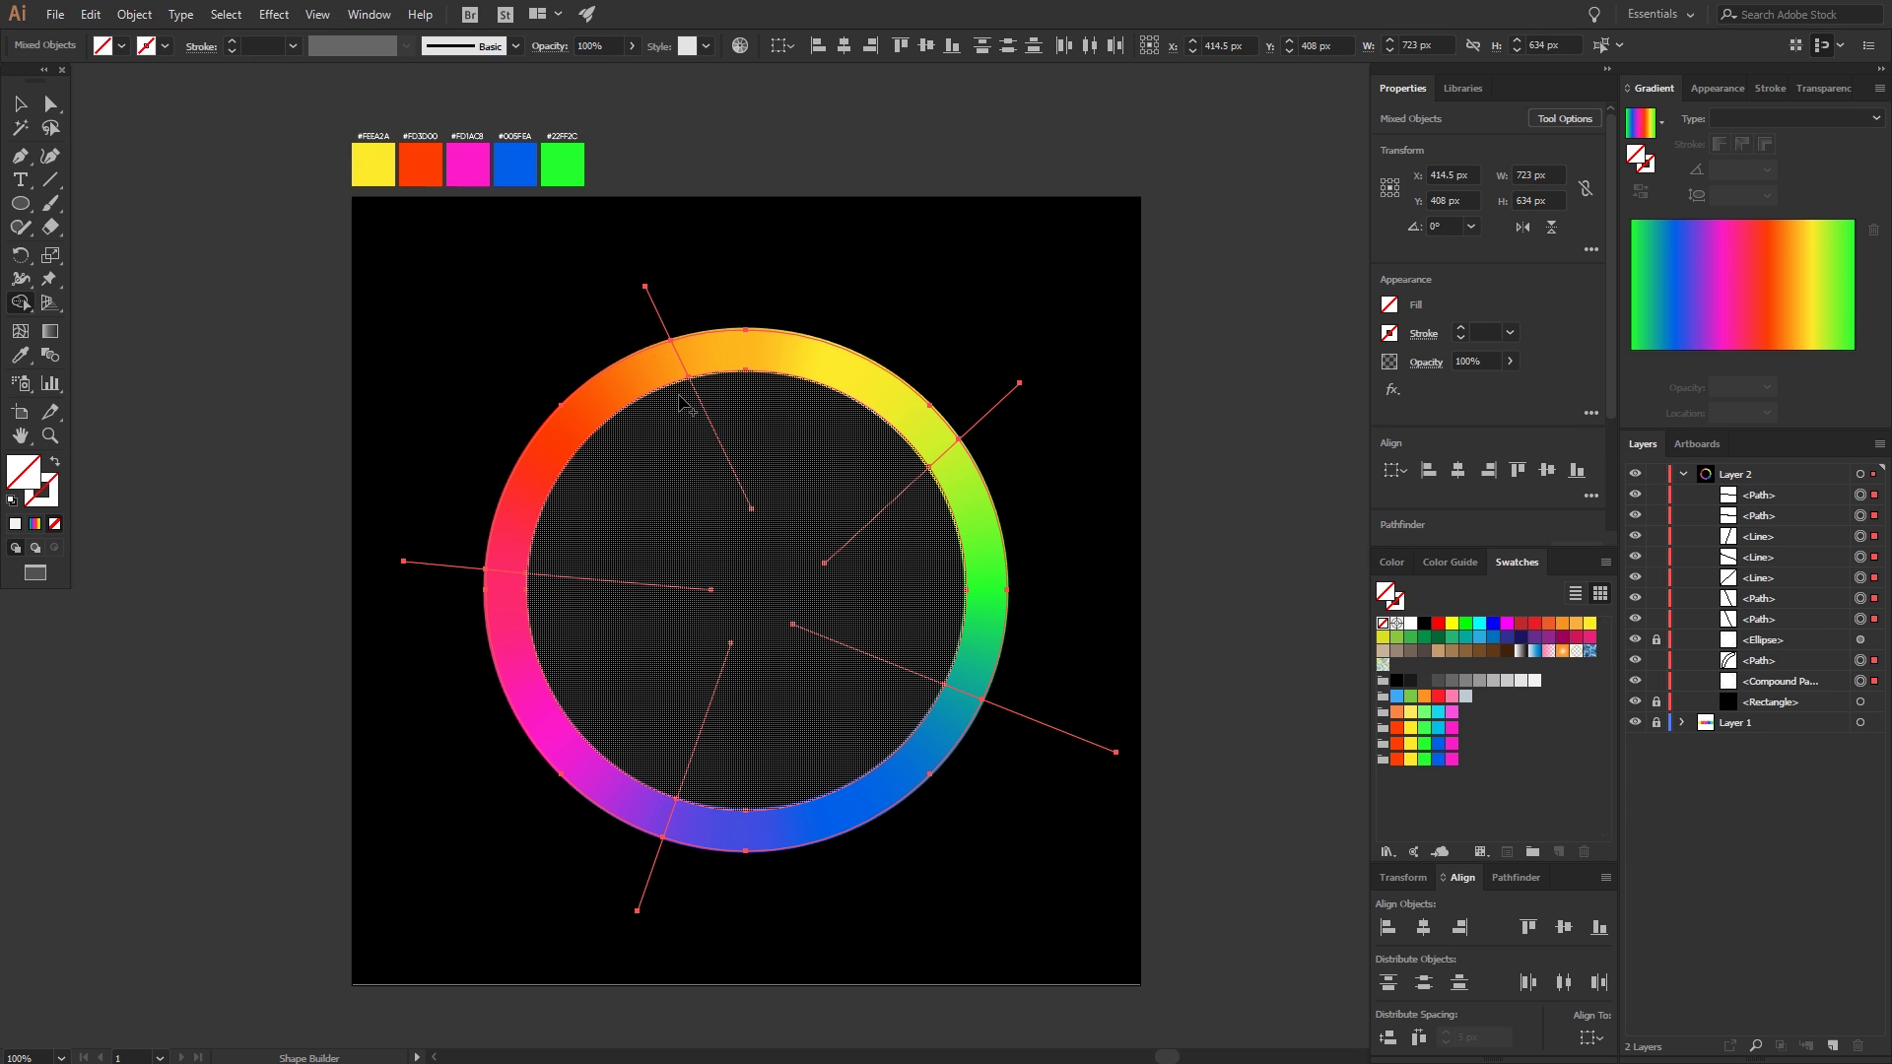
click(717, 371)
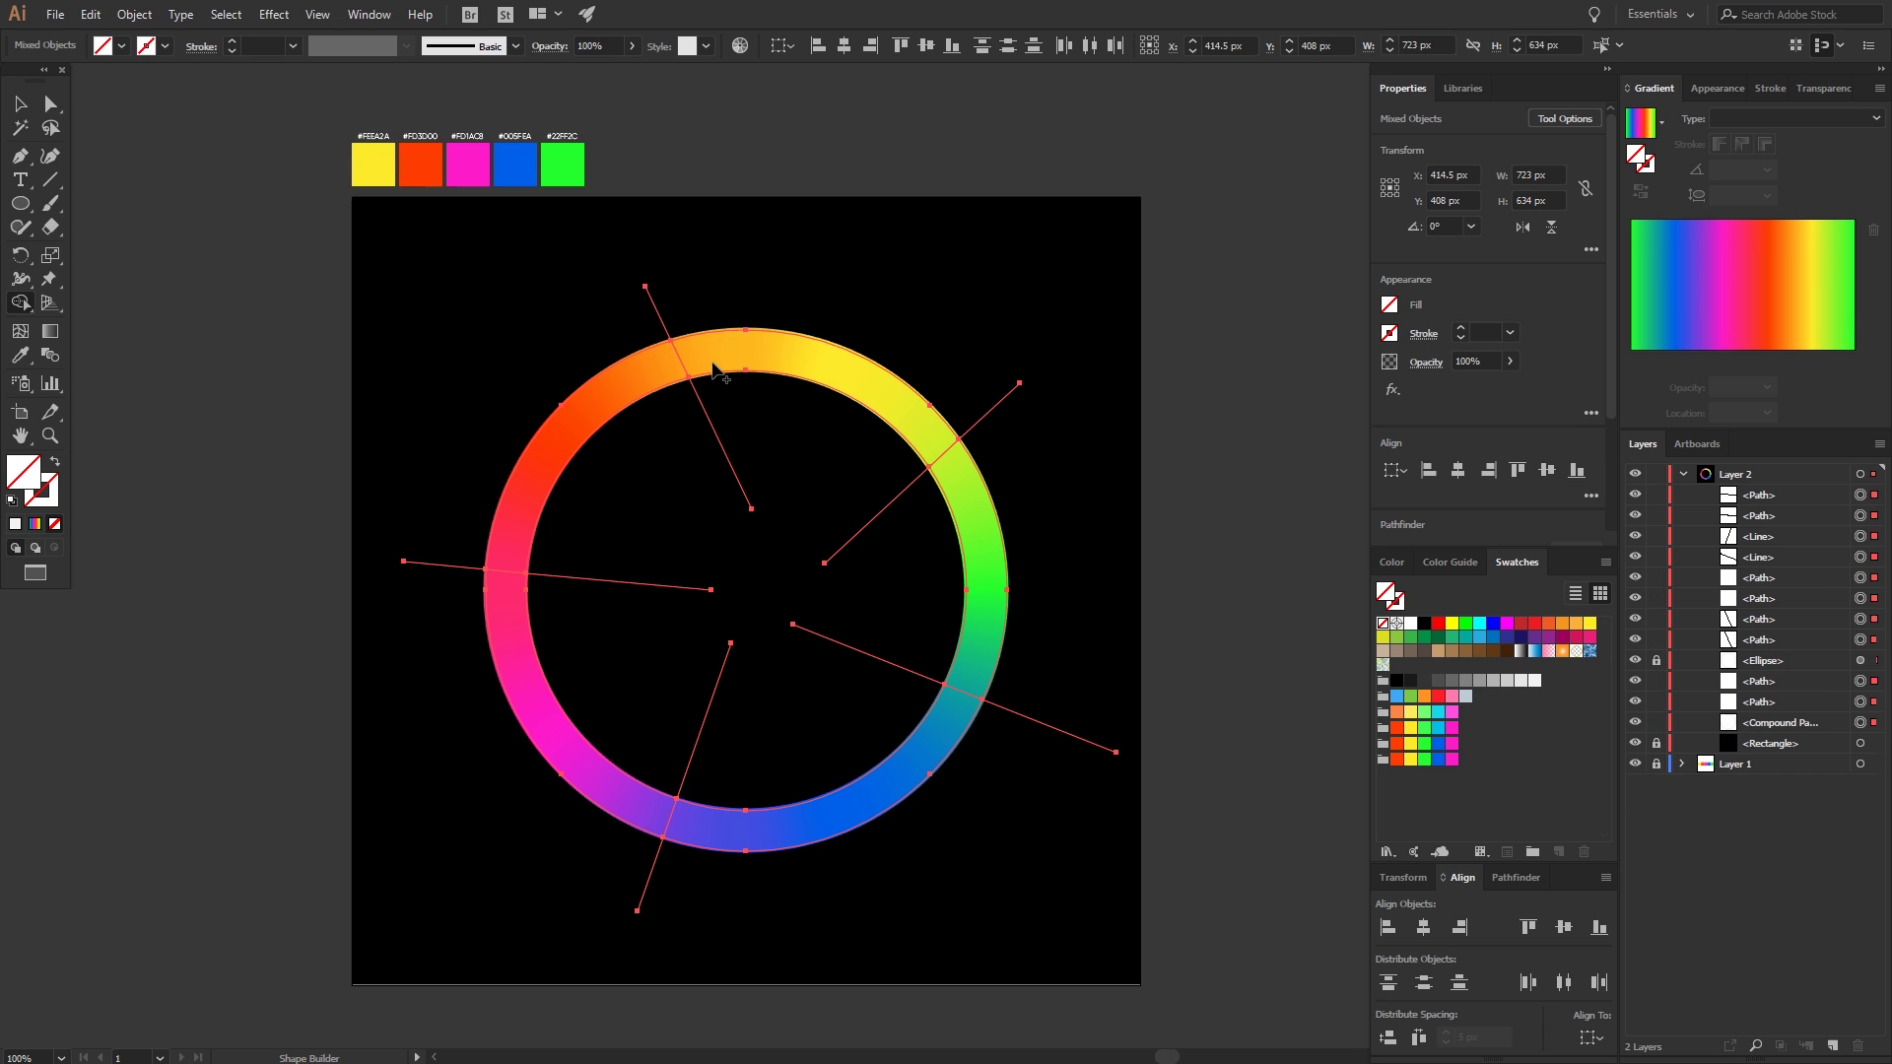
click(972, 513)
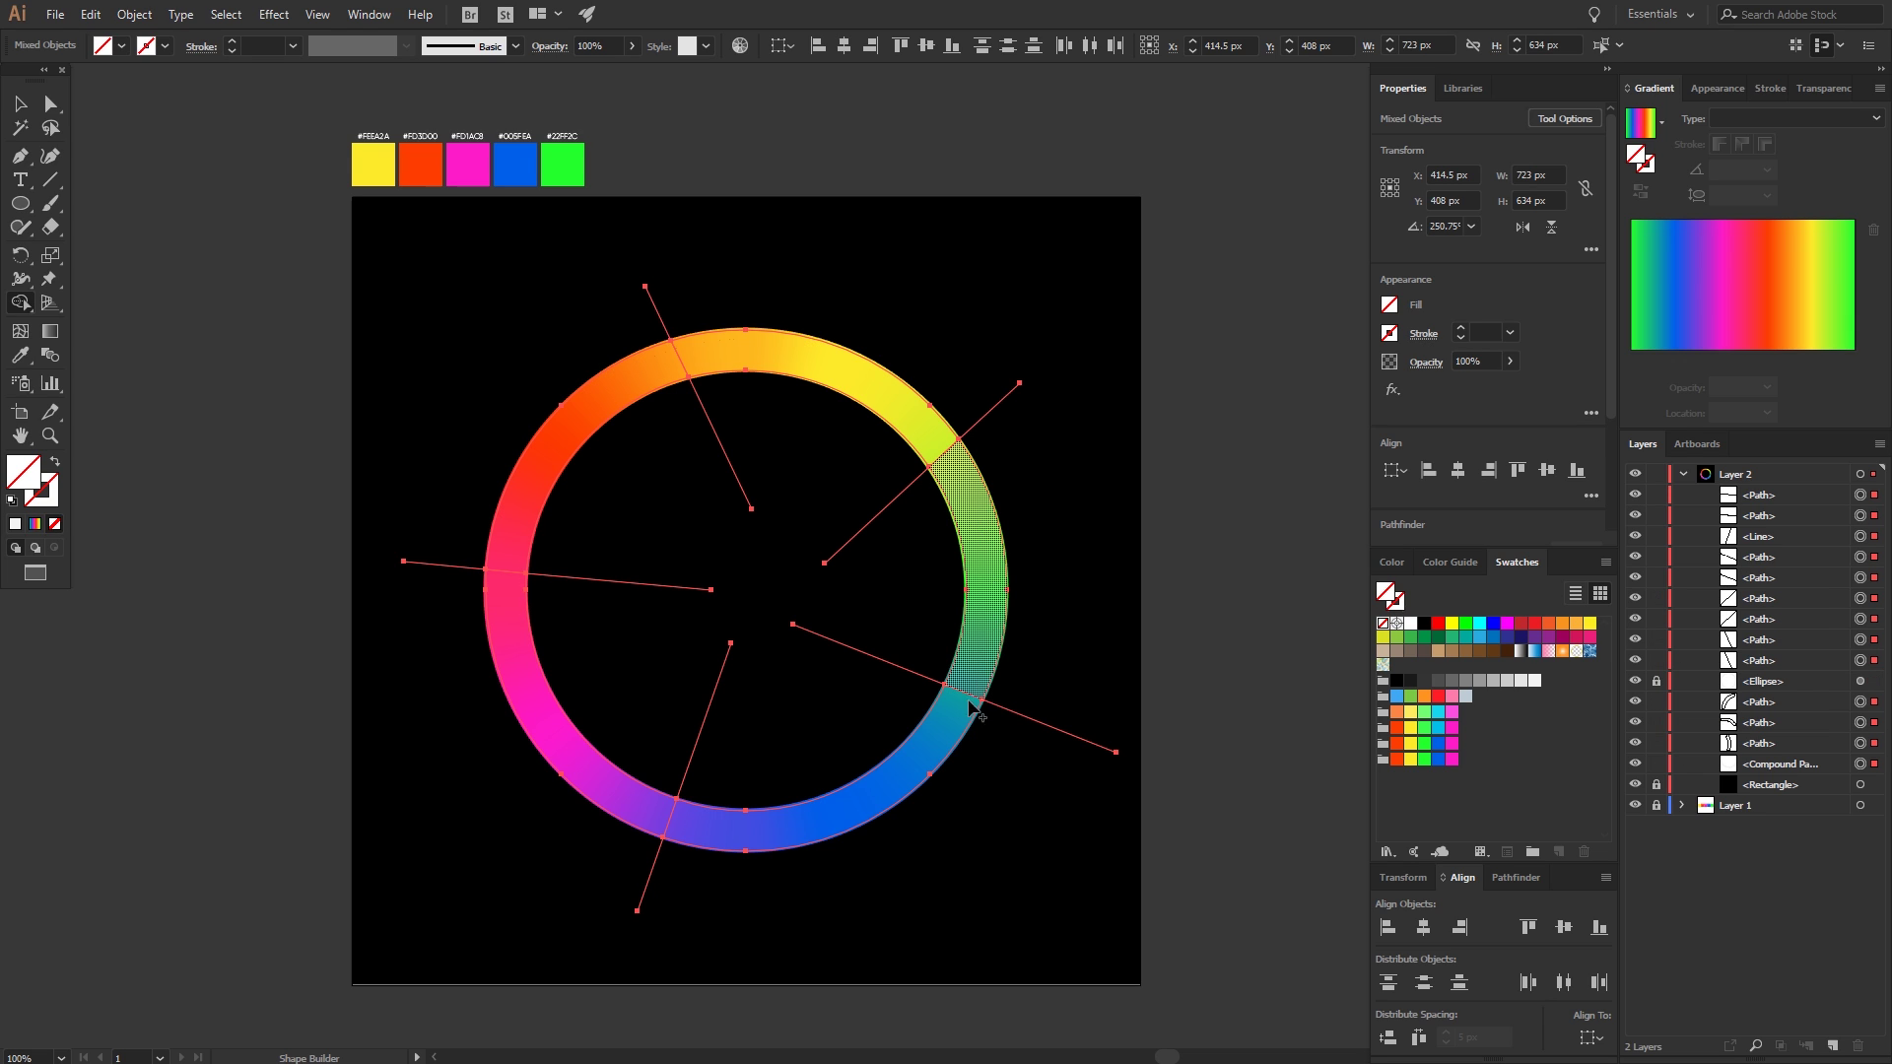
click(942, 751)
click(566, 746)
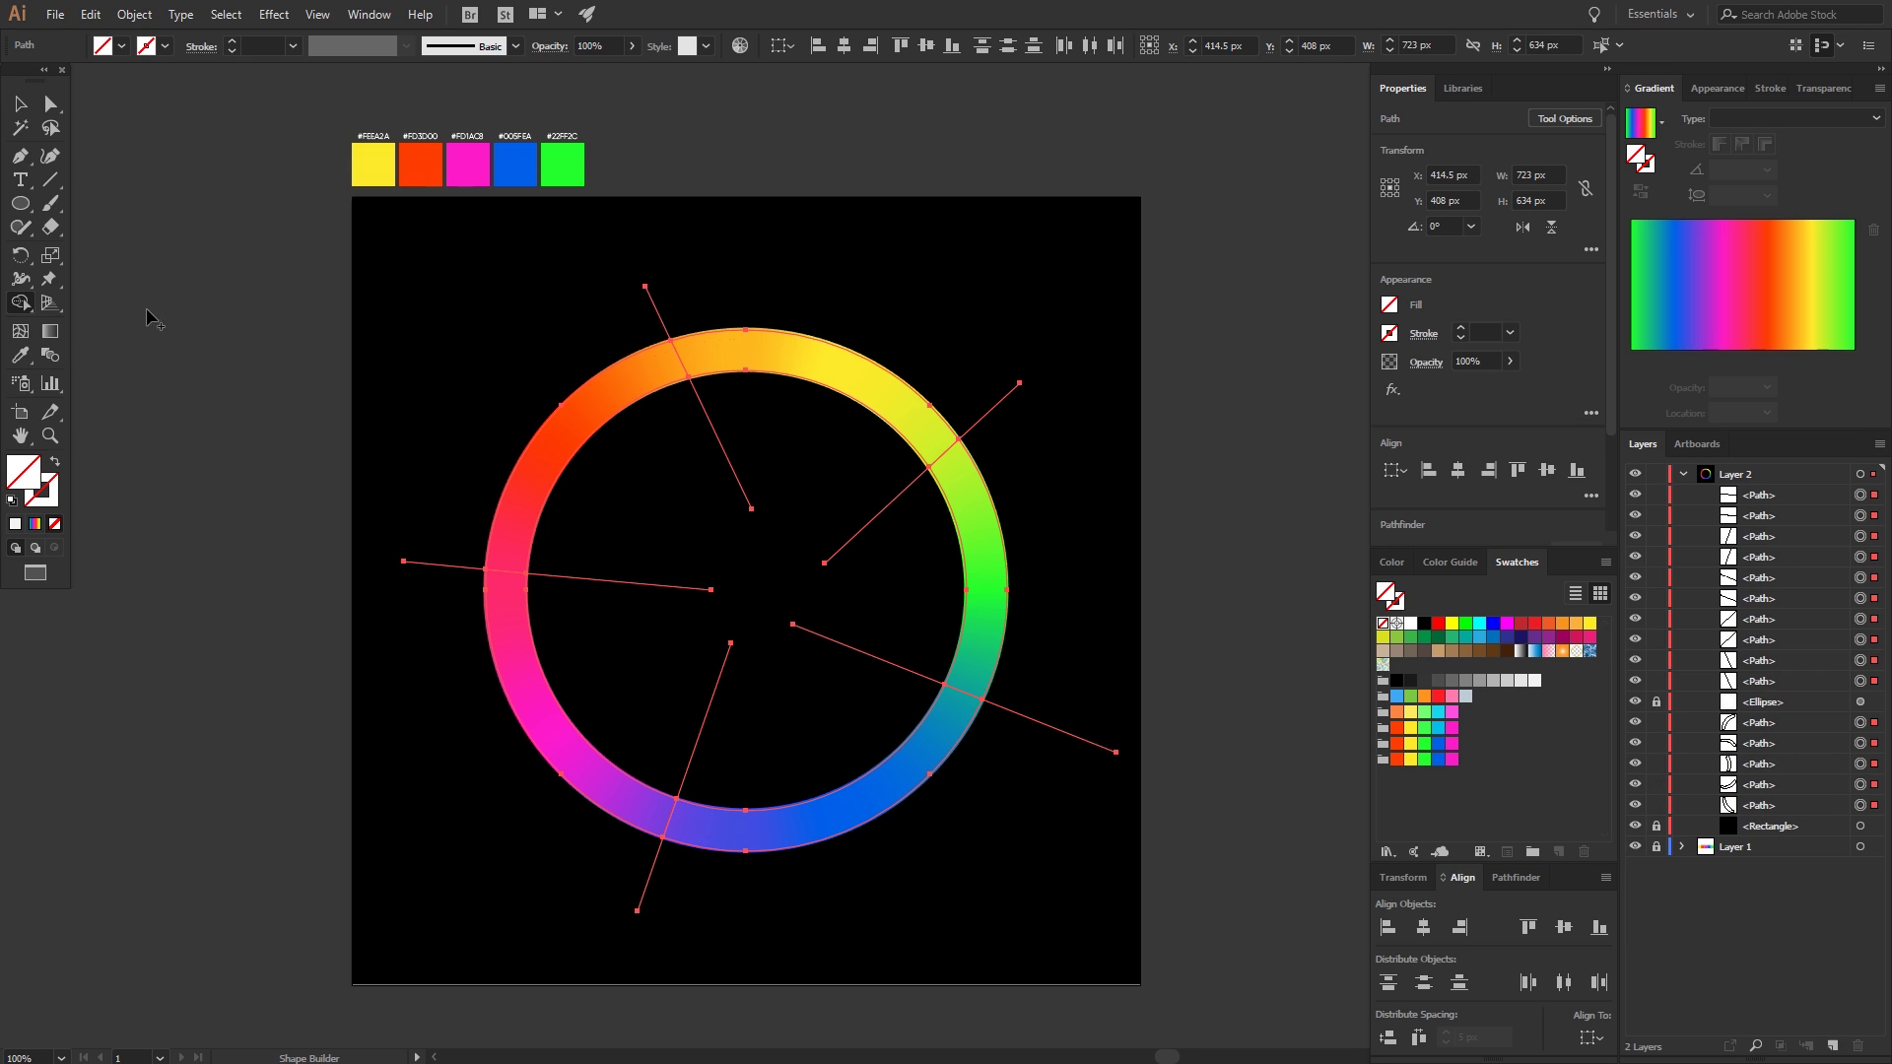
- Deselect the ring segments, keeping only the leftover cutting lines selected, and delete them
click(18, 113)
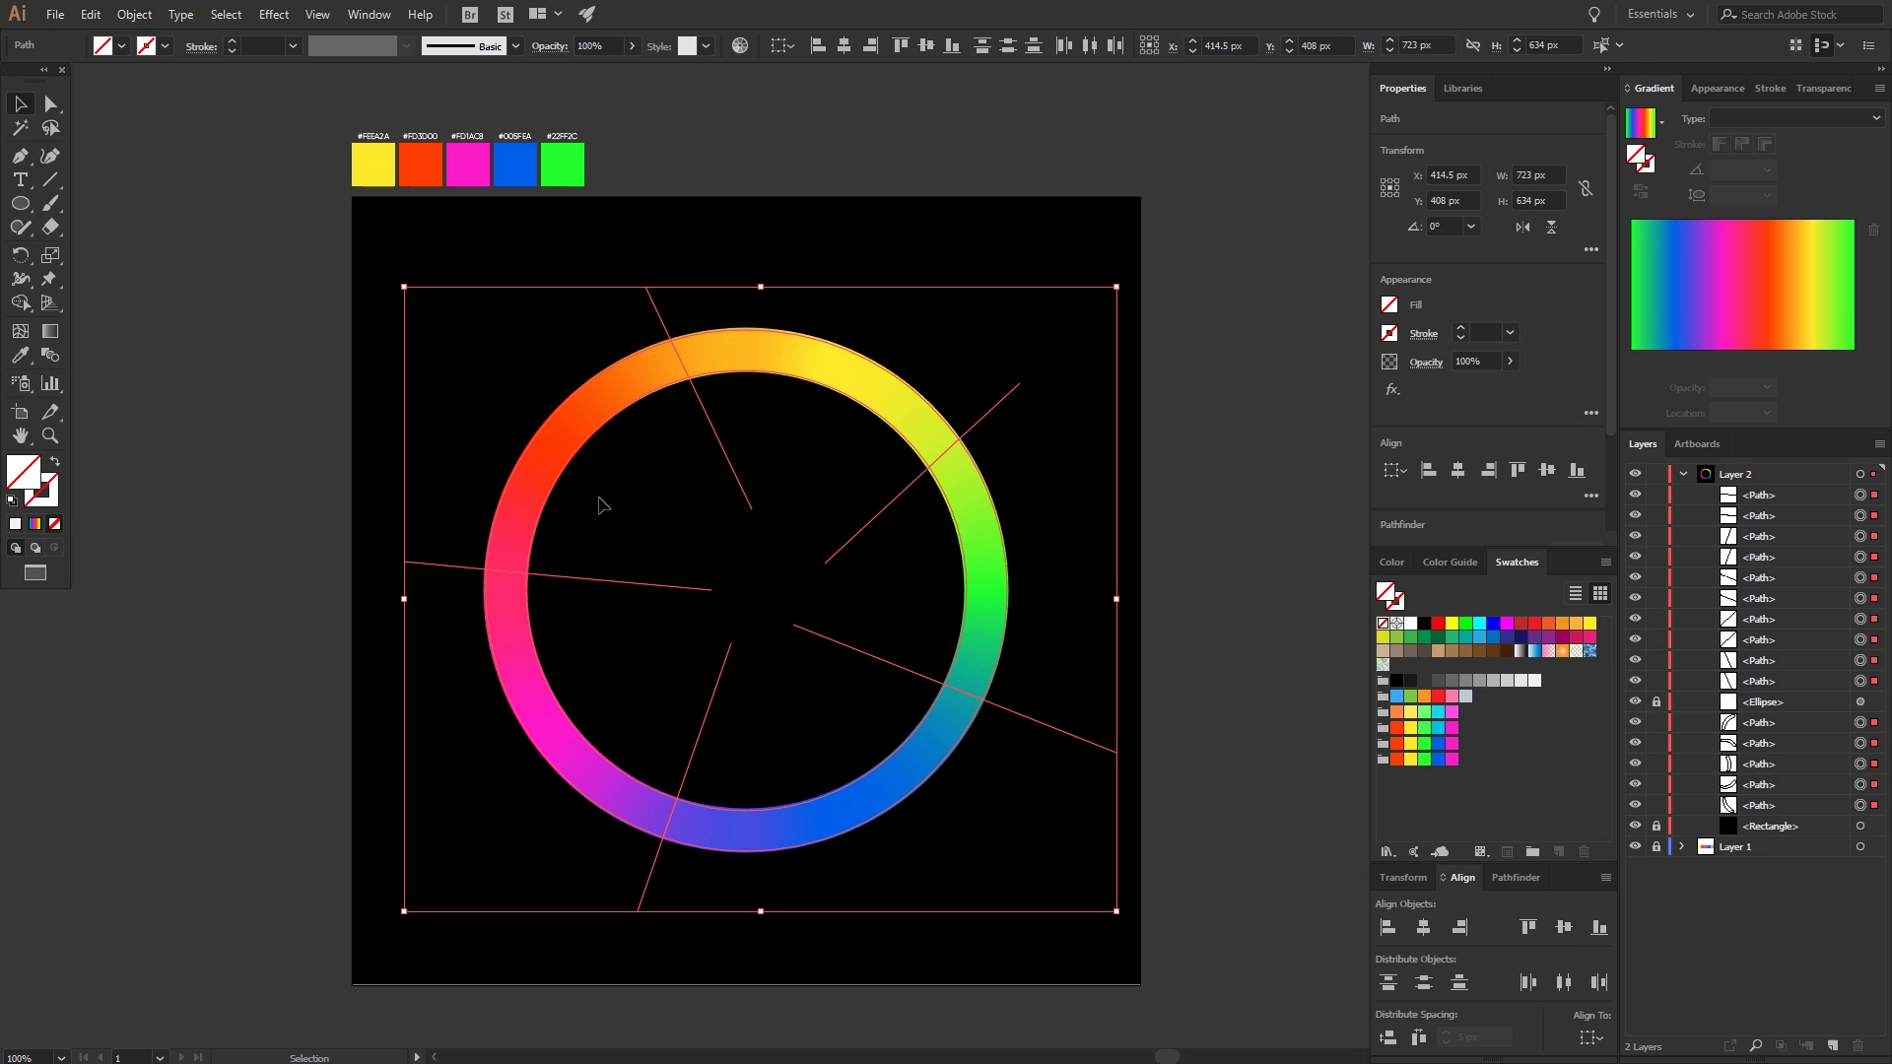
shift+click(530, 433)
shift+click(605, 739)
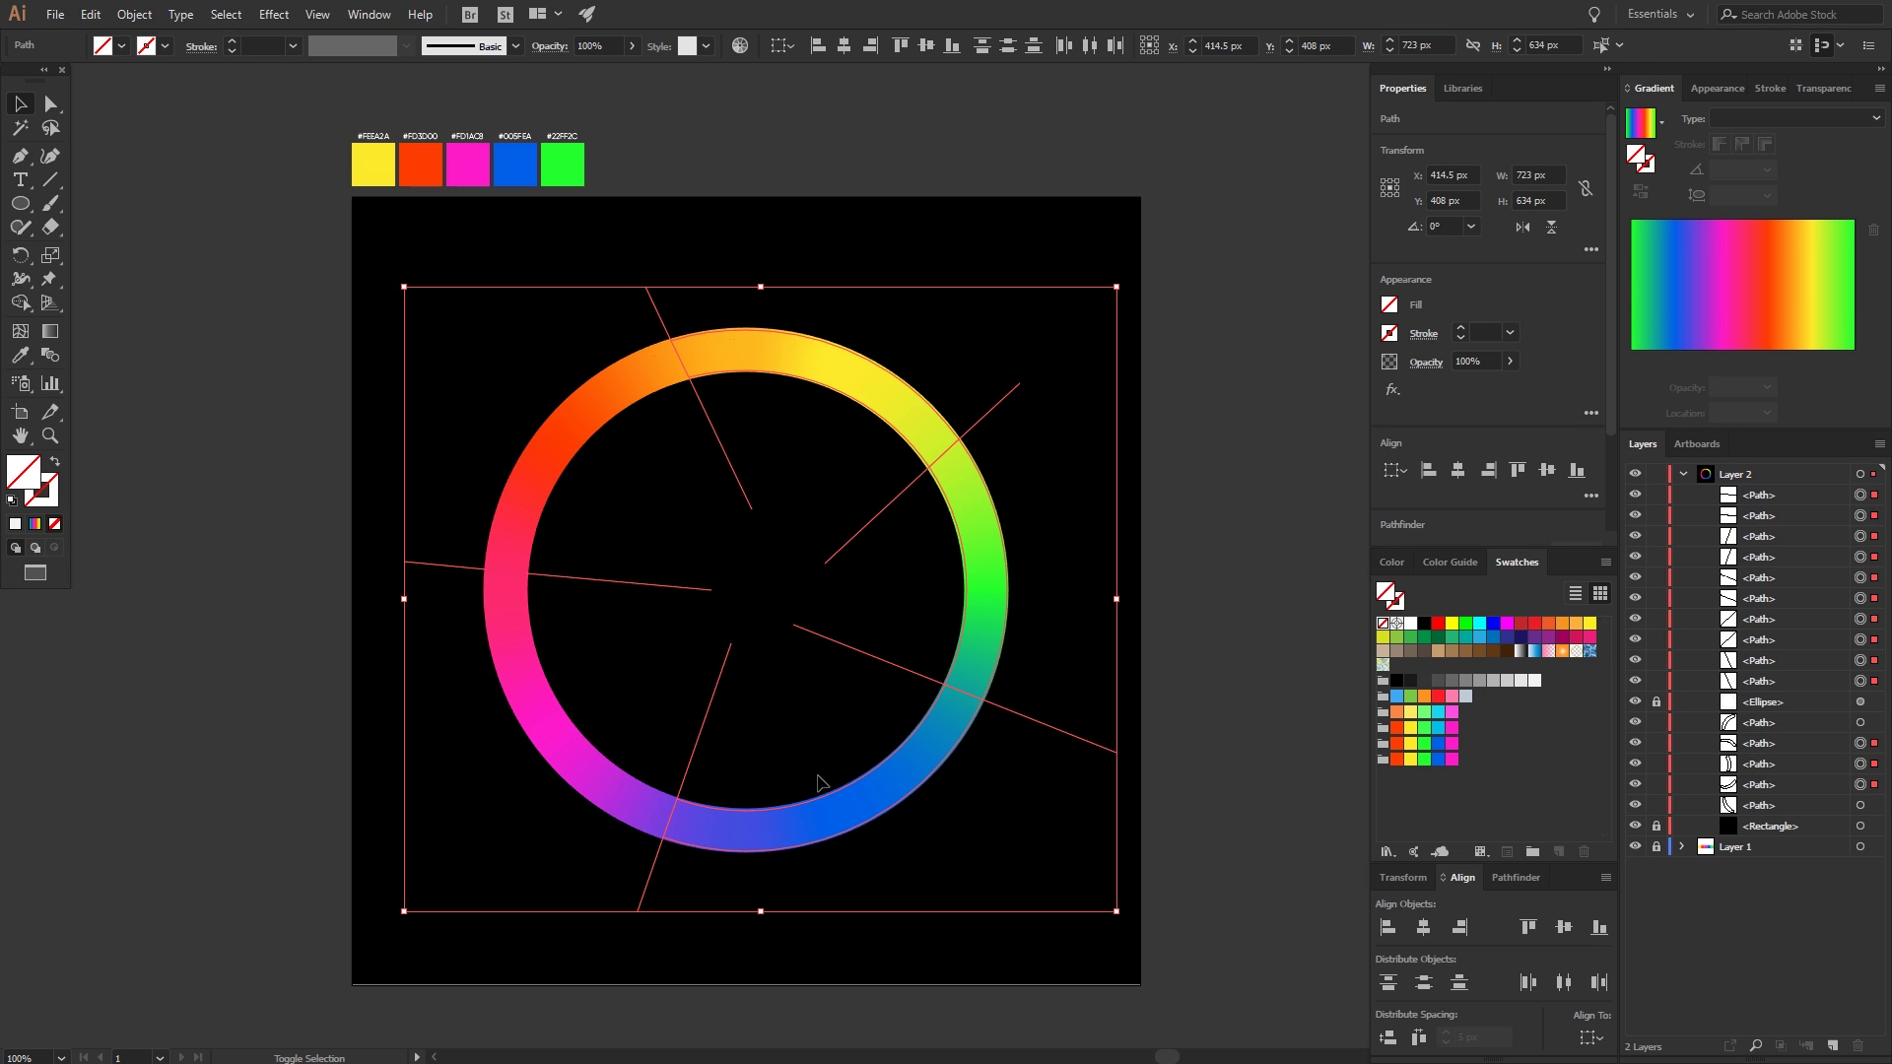
shift+click(963, 598)
shift+click(828, 381)
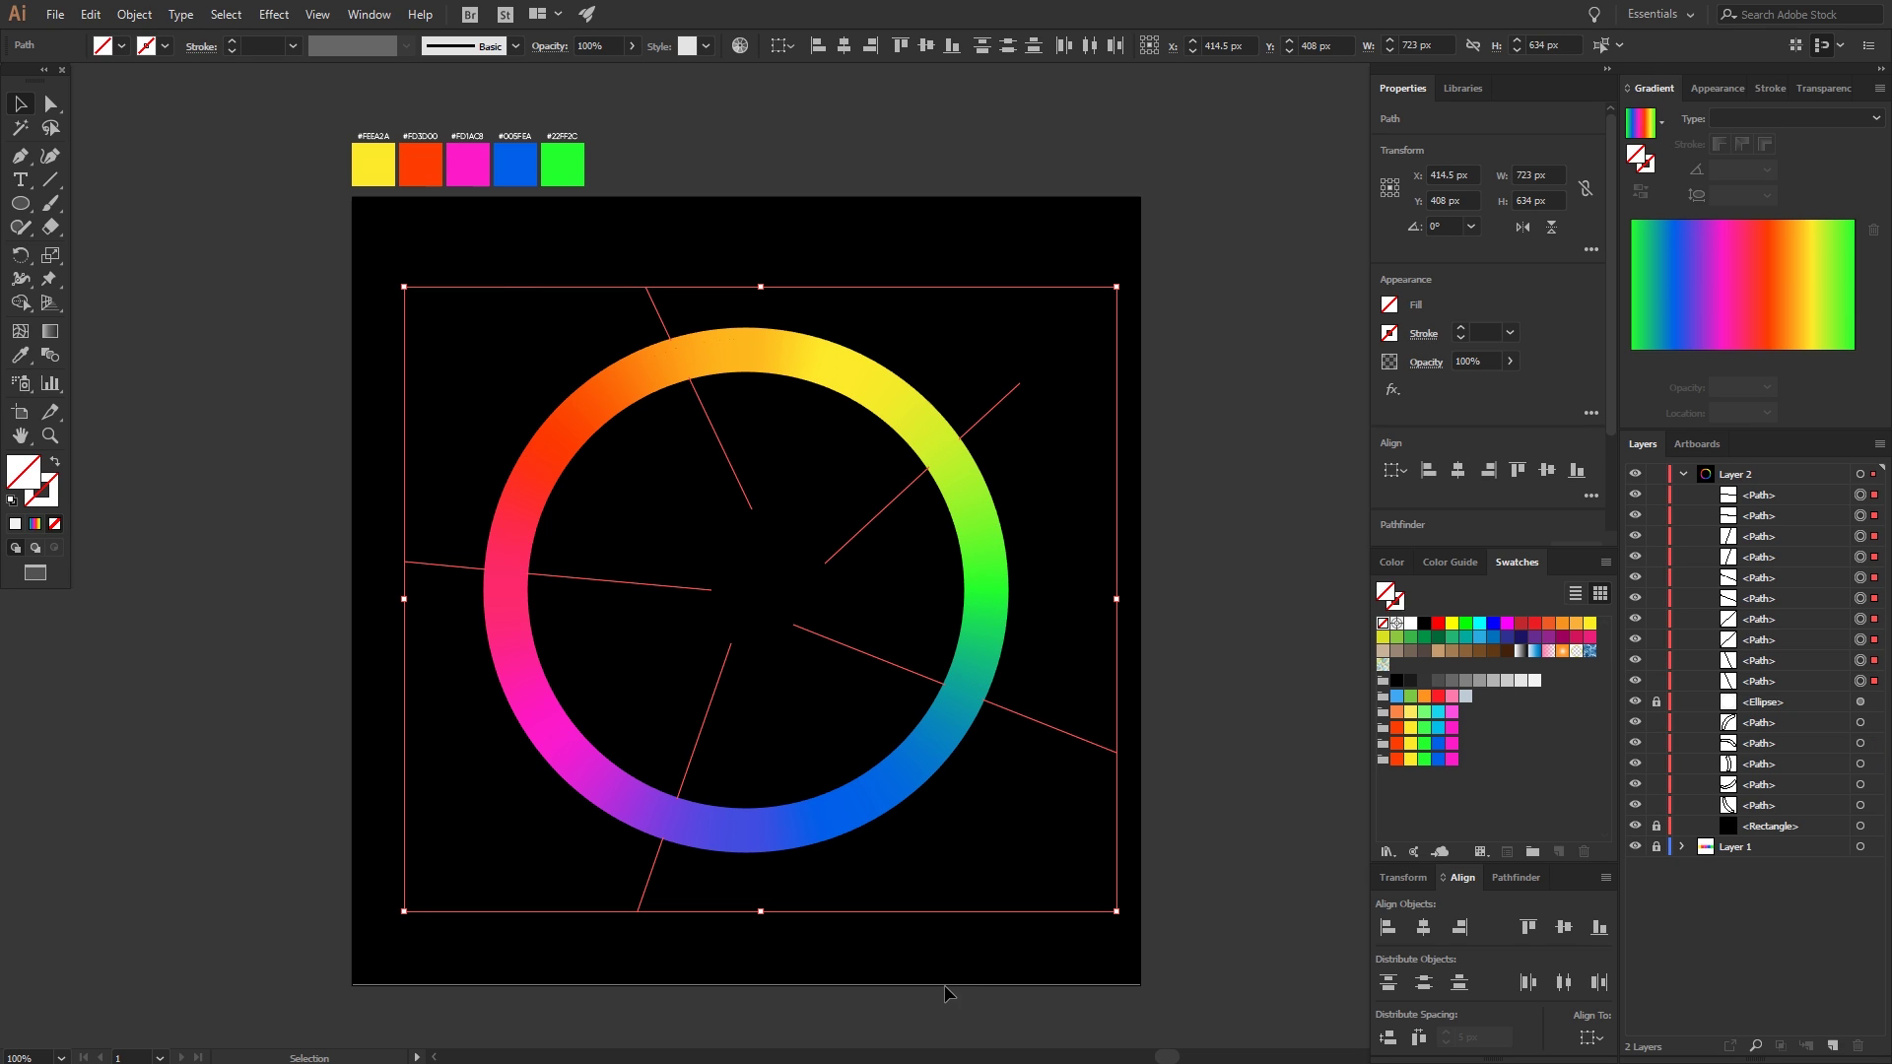
key(Delete)
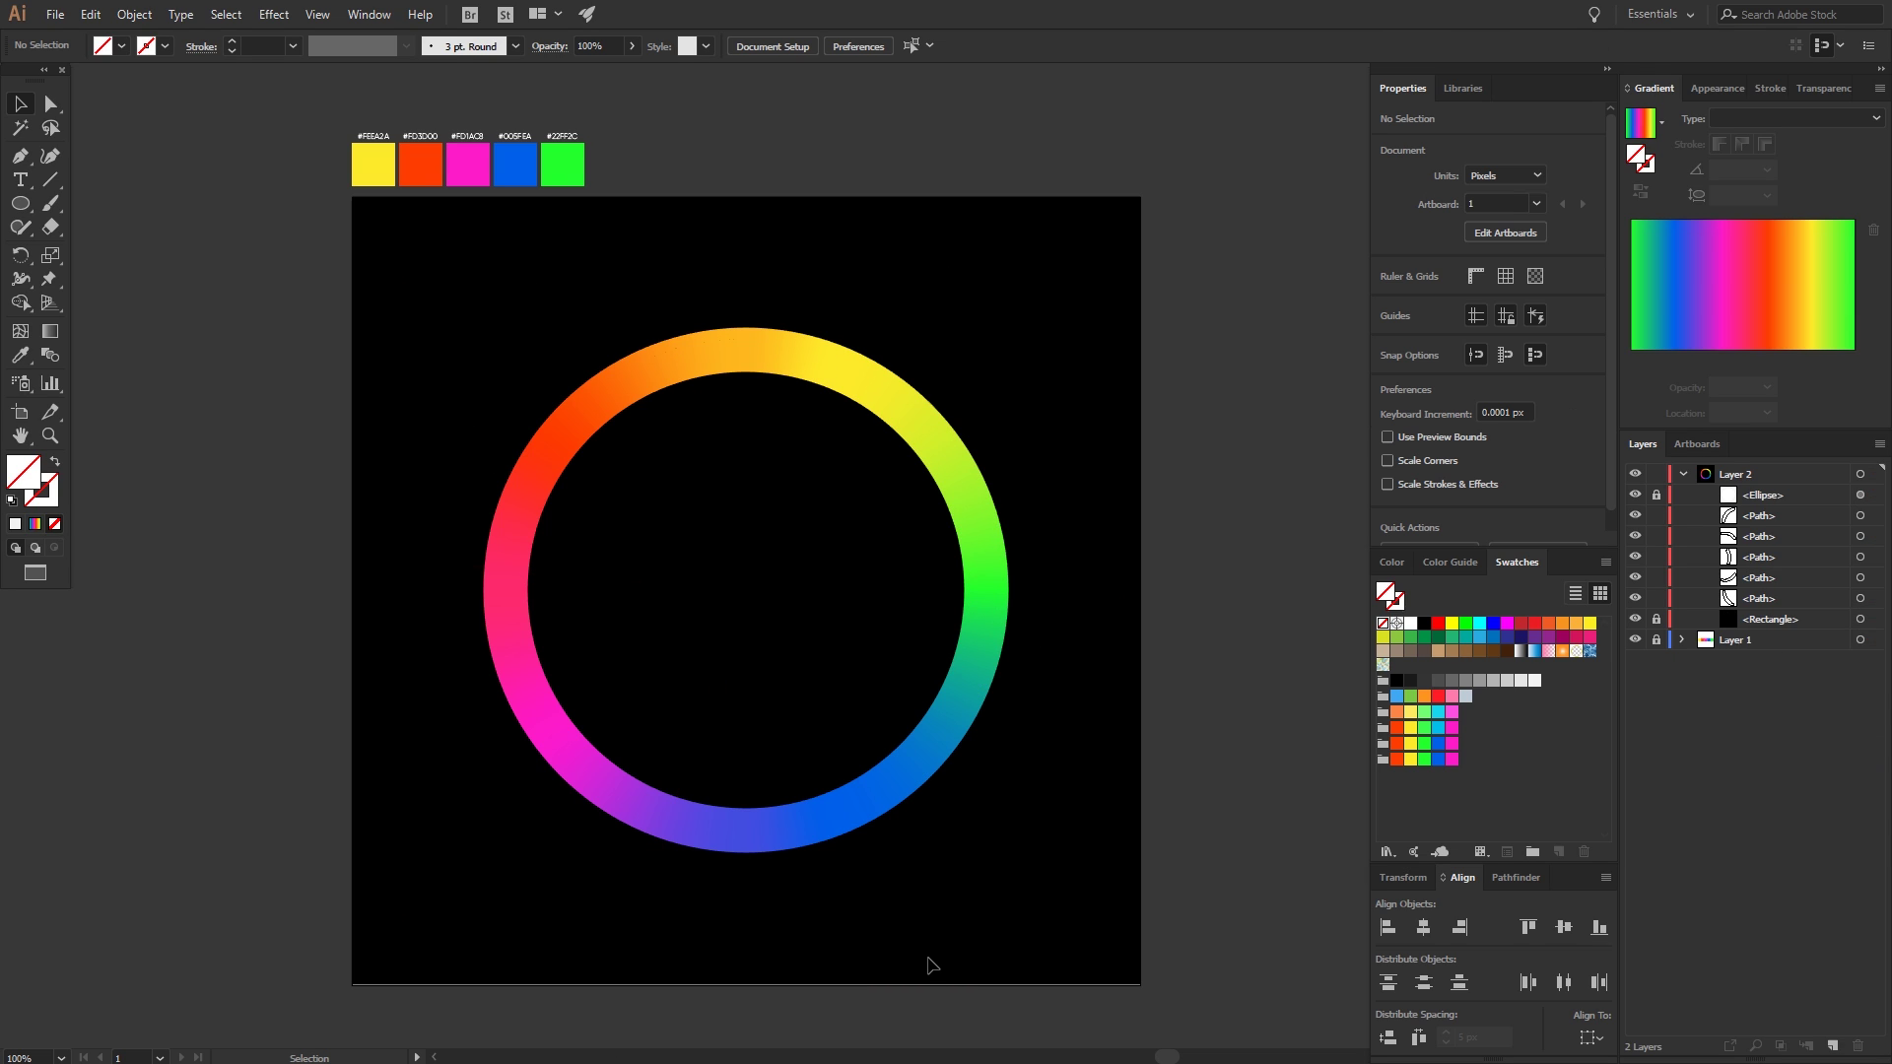
- Marquee-select all five ring segment paths and give them a white fill
click(1860, 598)
click(1860, 516)
drag(356, 277, 1030, 749)
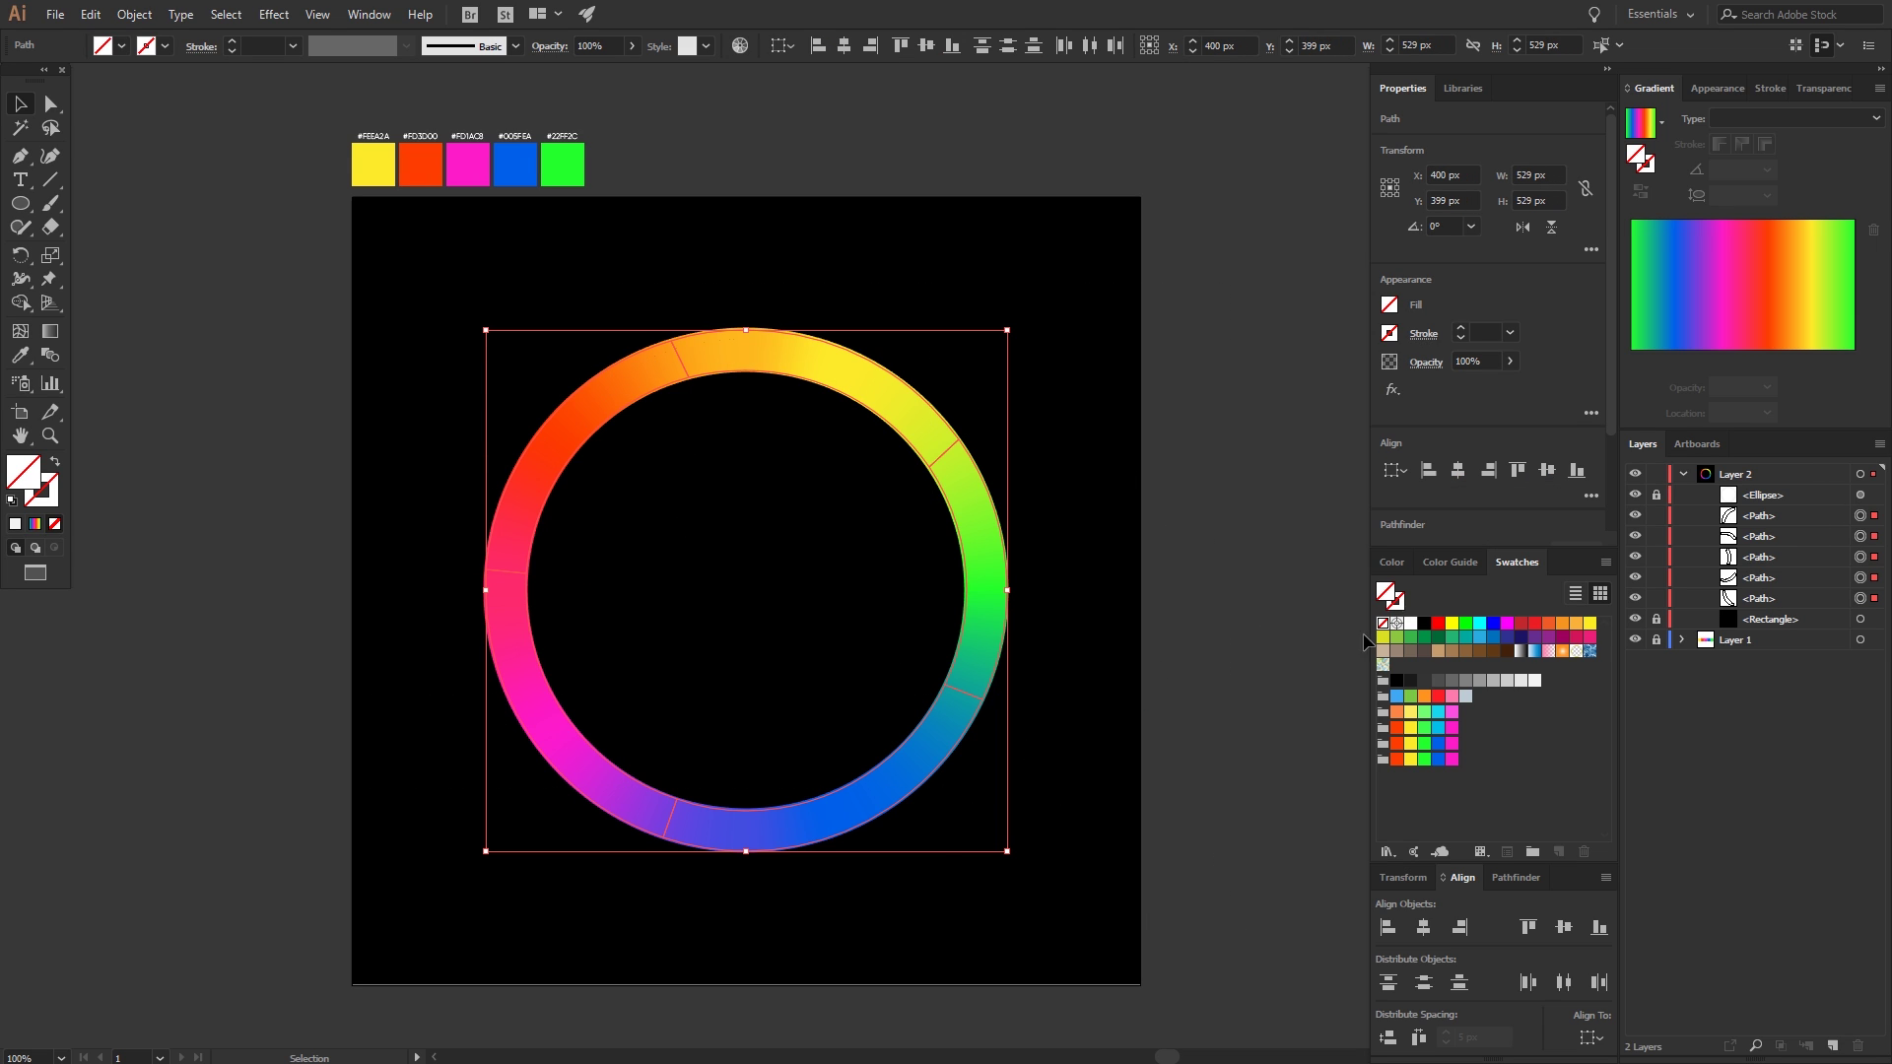
click(1537, 681)
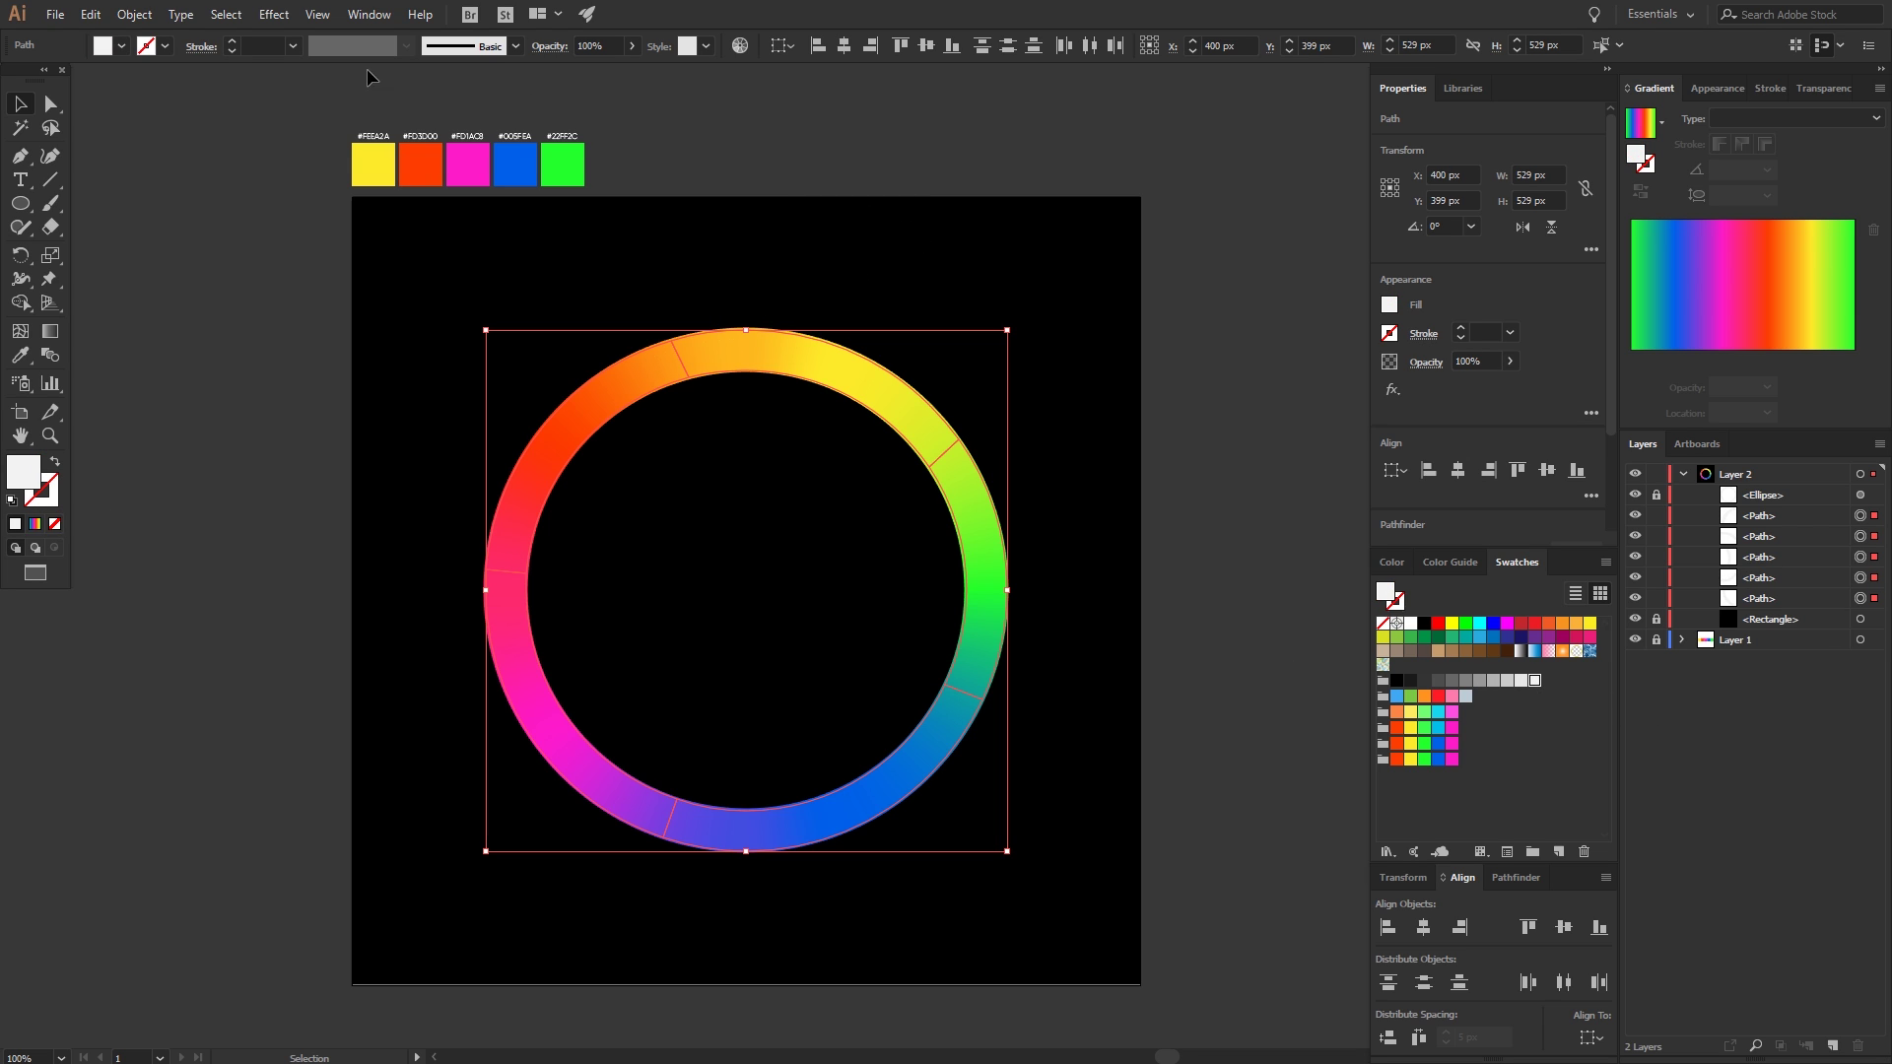
- Add a red (FF0019) Outer Glow: Lighten mode, 100% opacity, 98 px blur to the segments
click(282, 14)
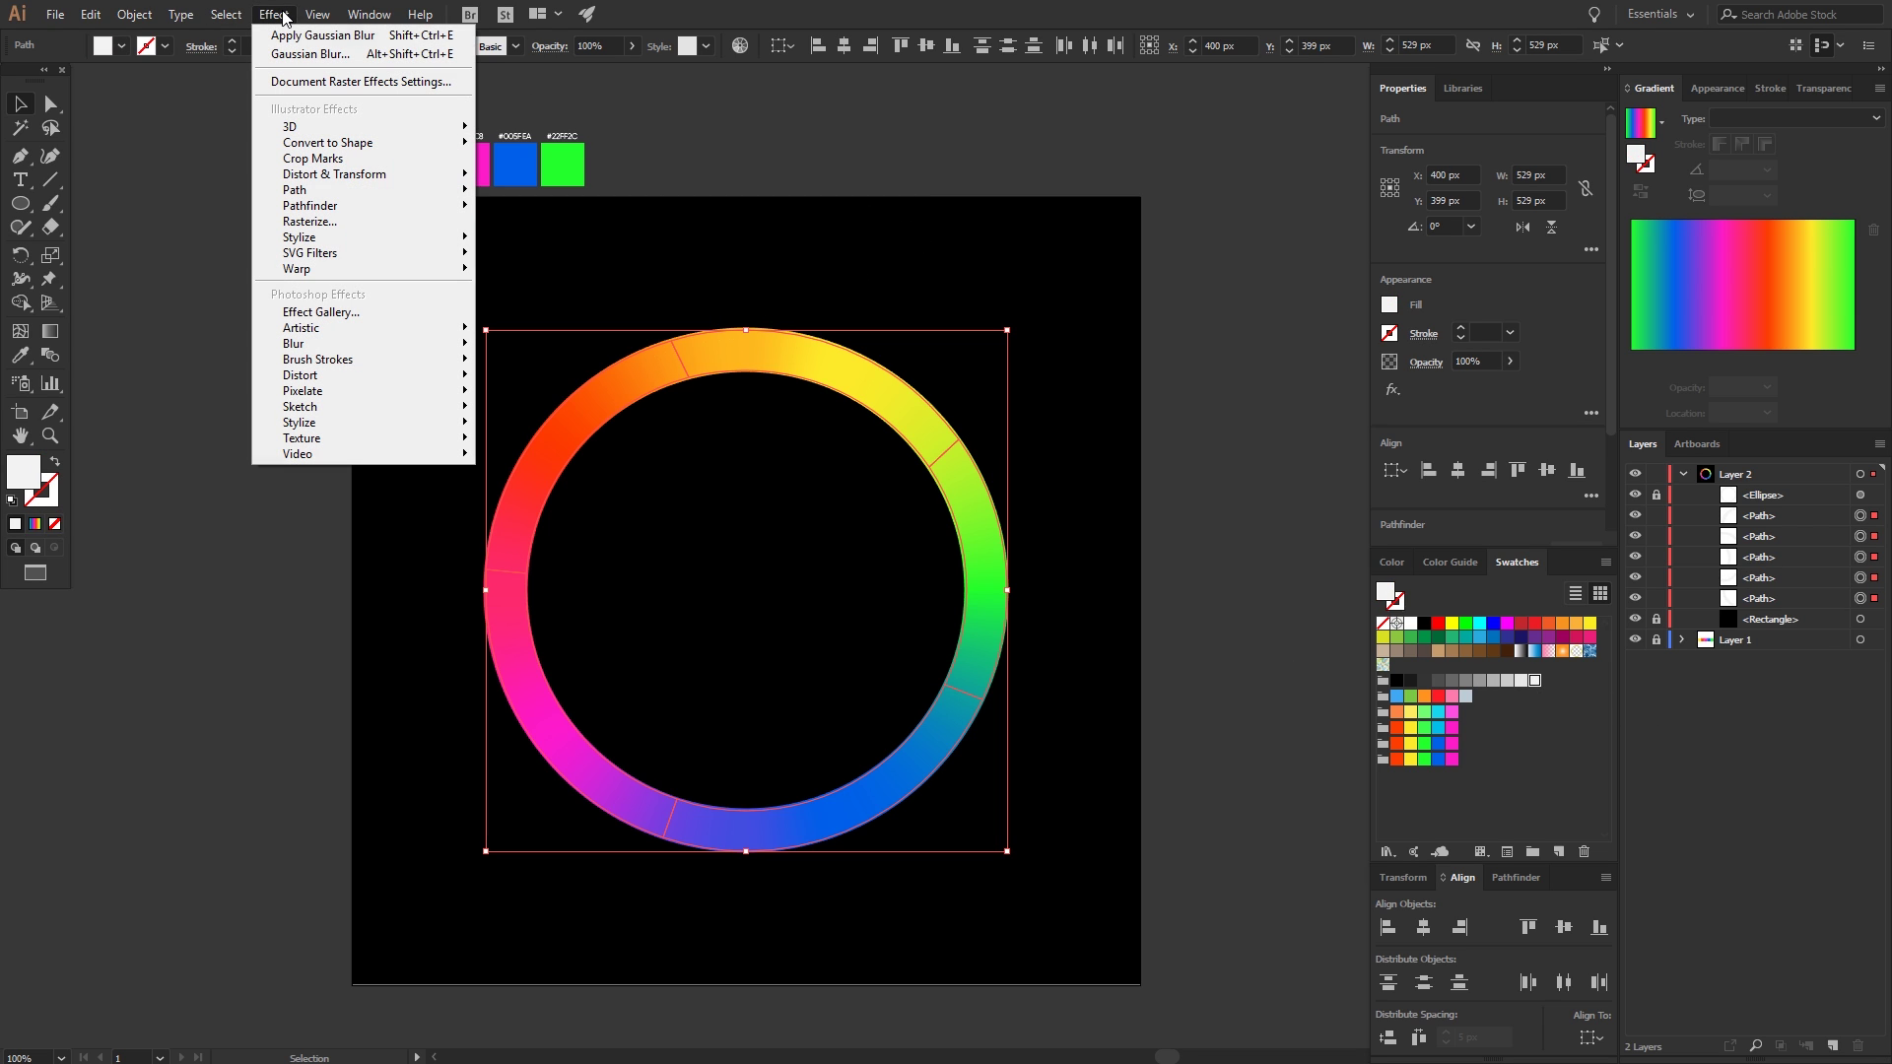
mouse_move(302, 244)
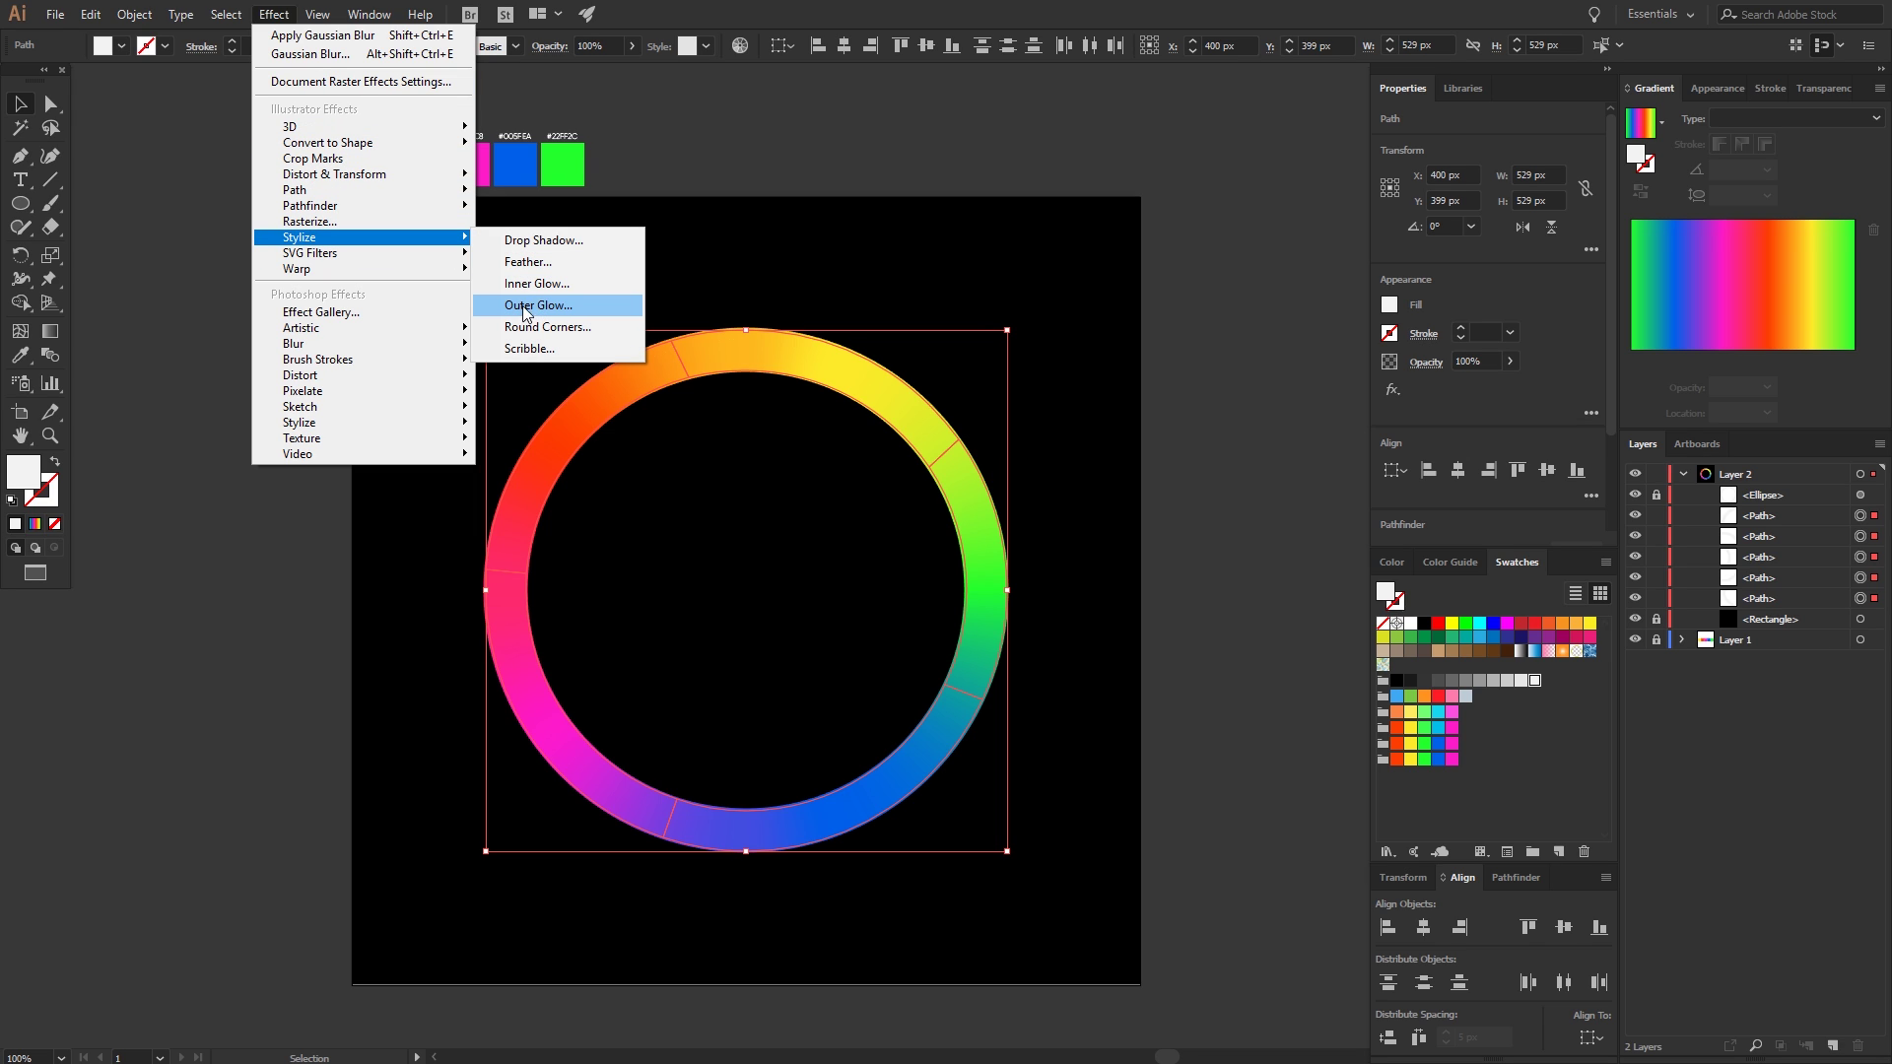
click(522, 308)
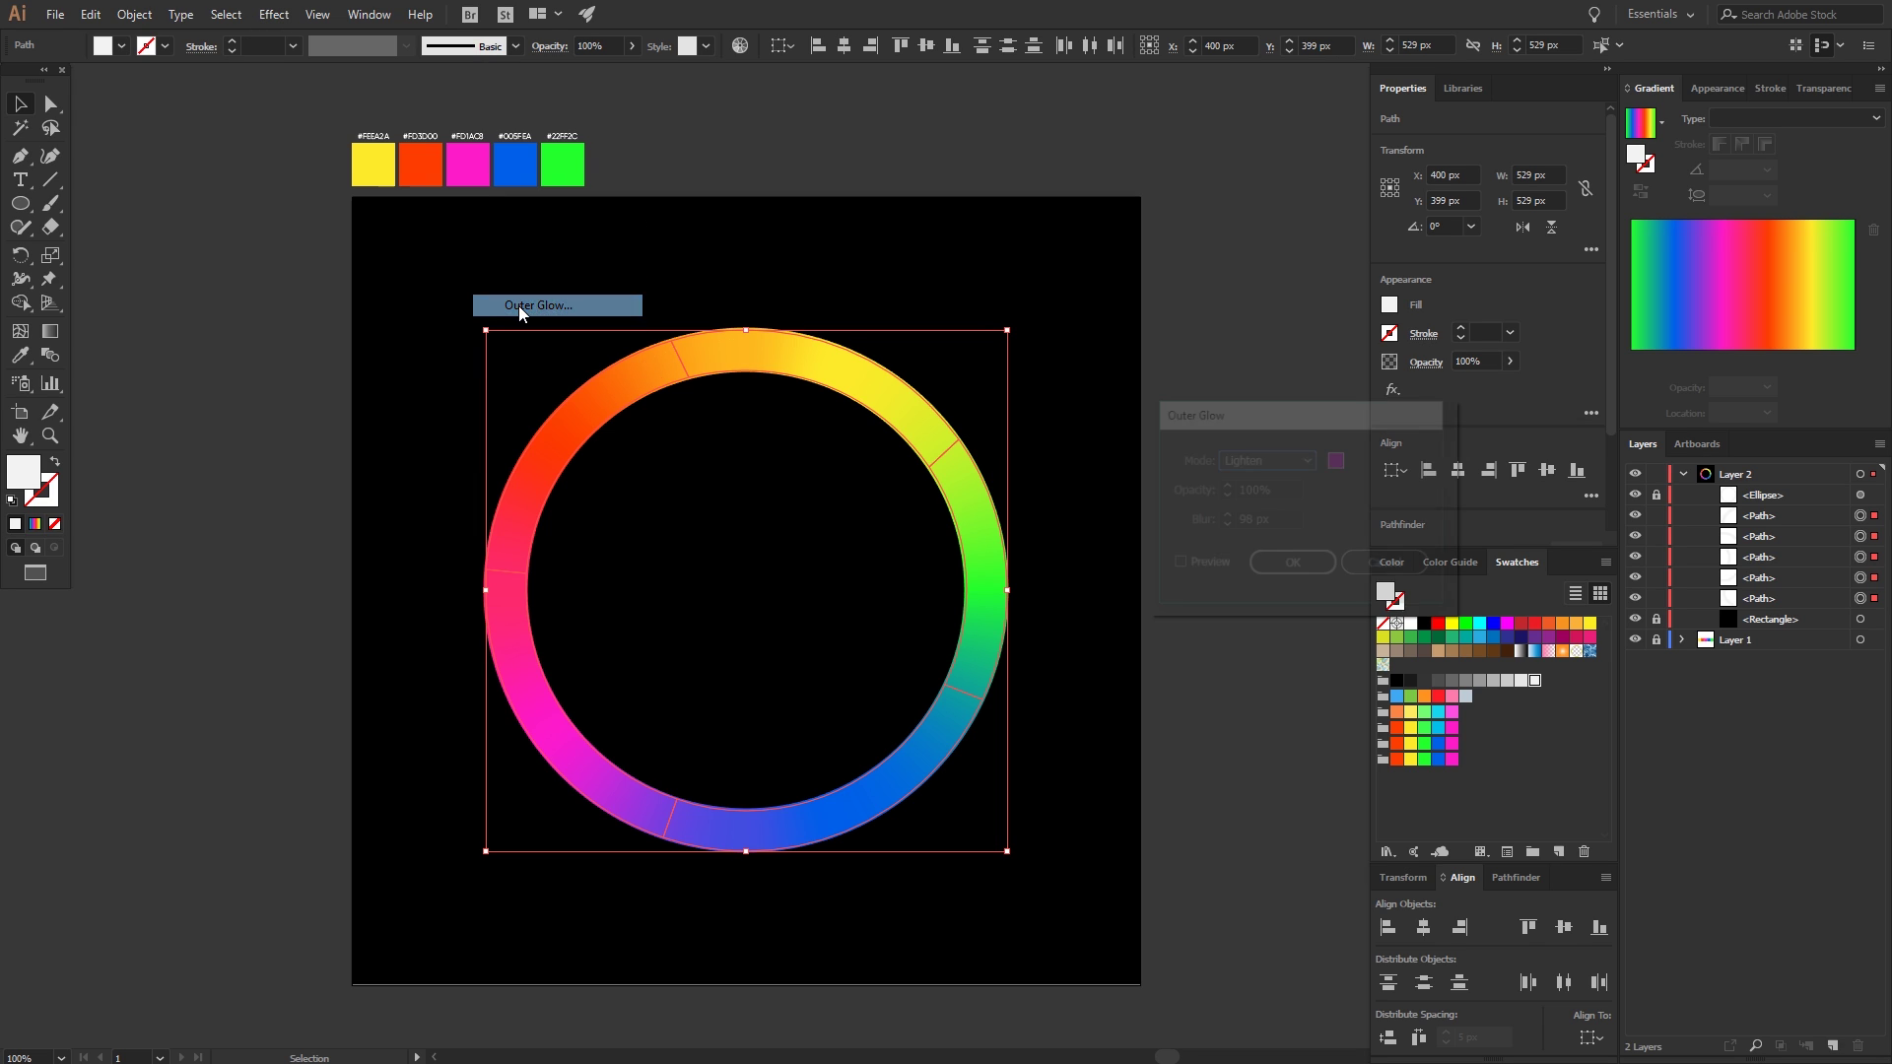
click(1201, 565)
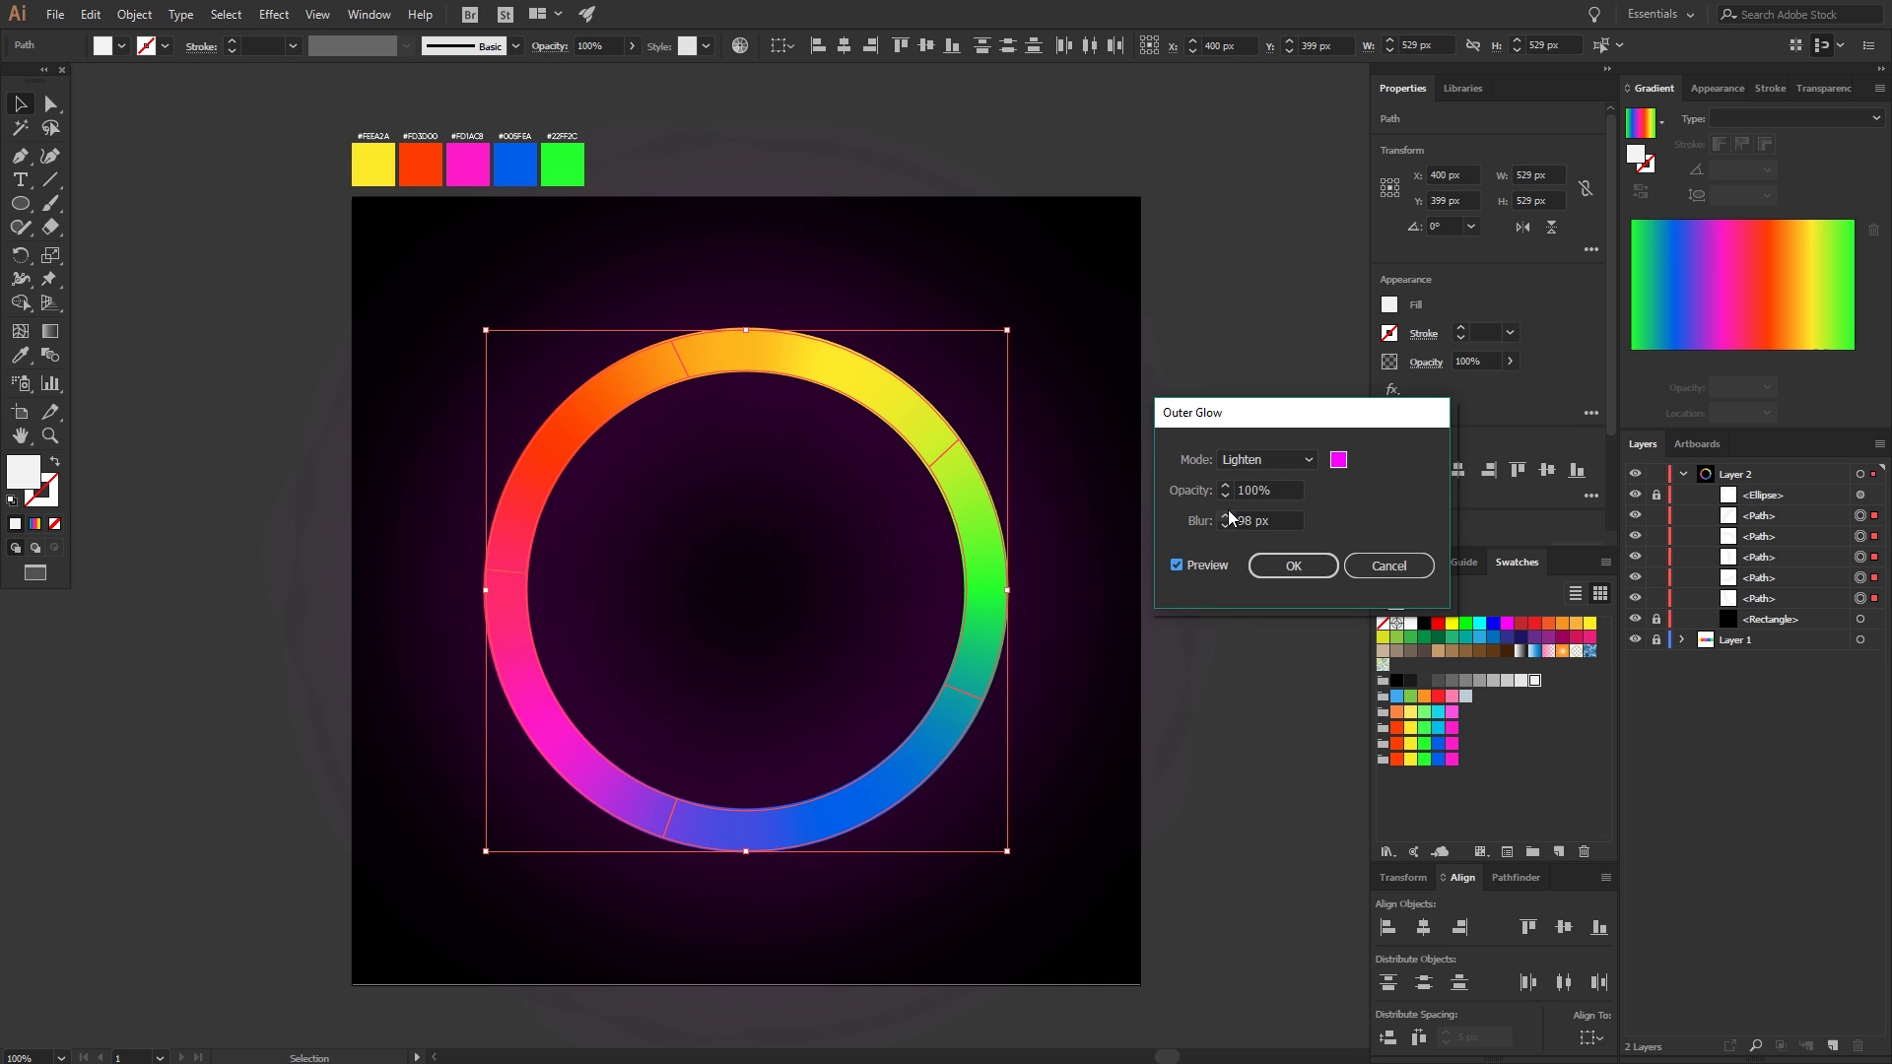
click(1337, 460)
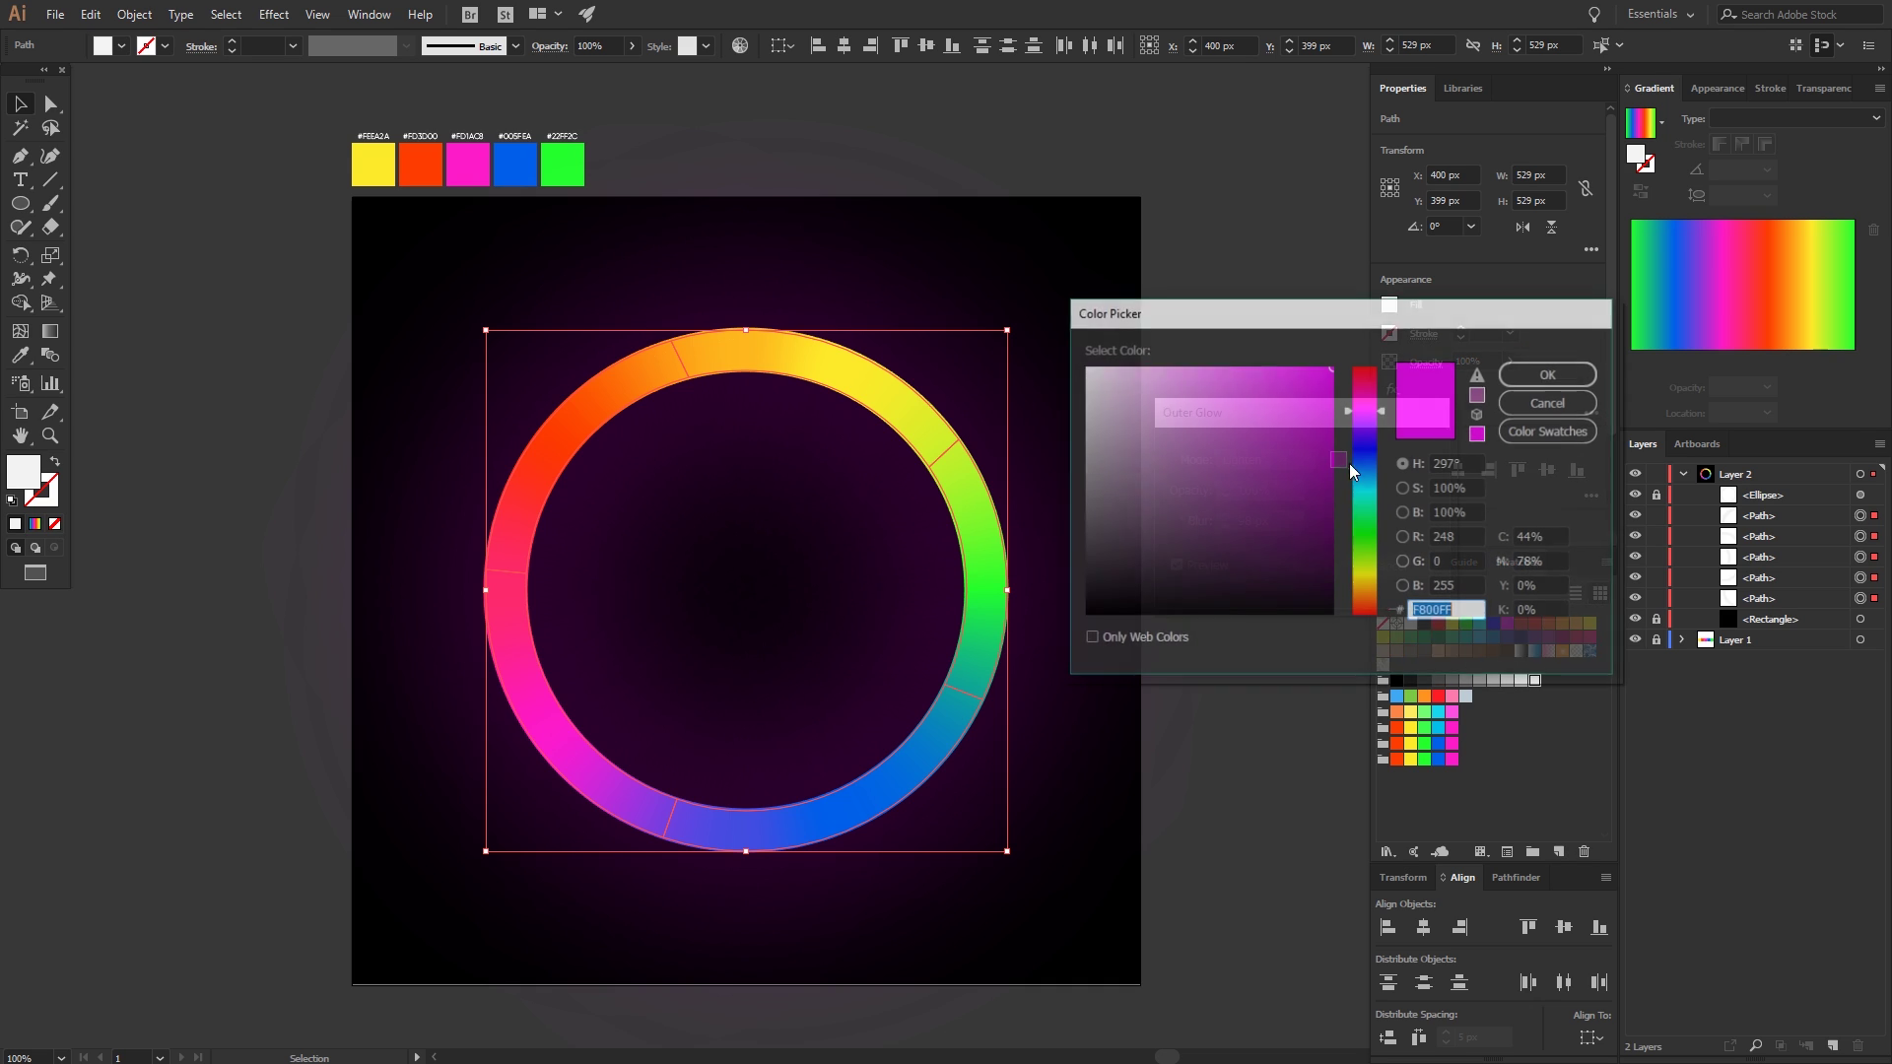
drag(1361, 388, 1361, 371)
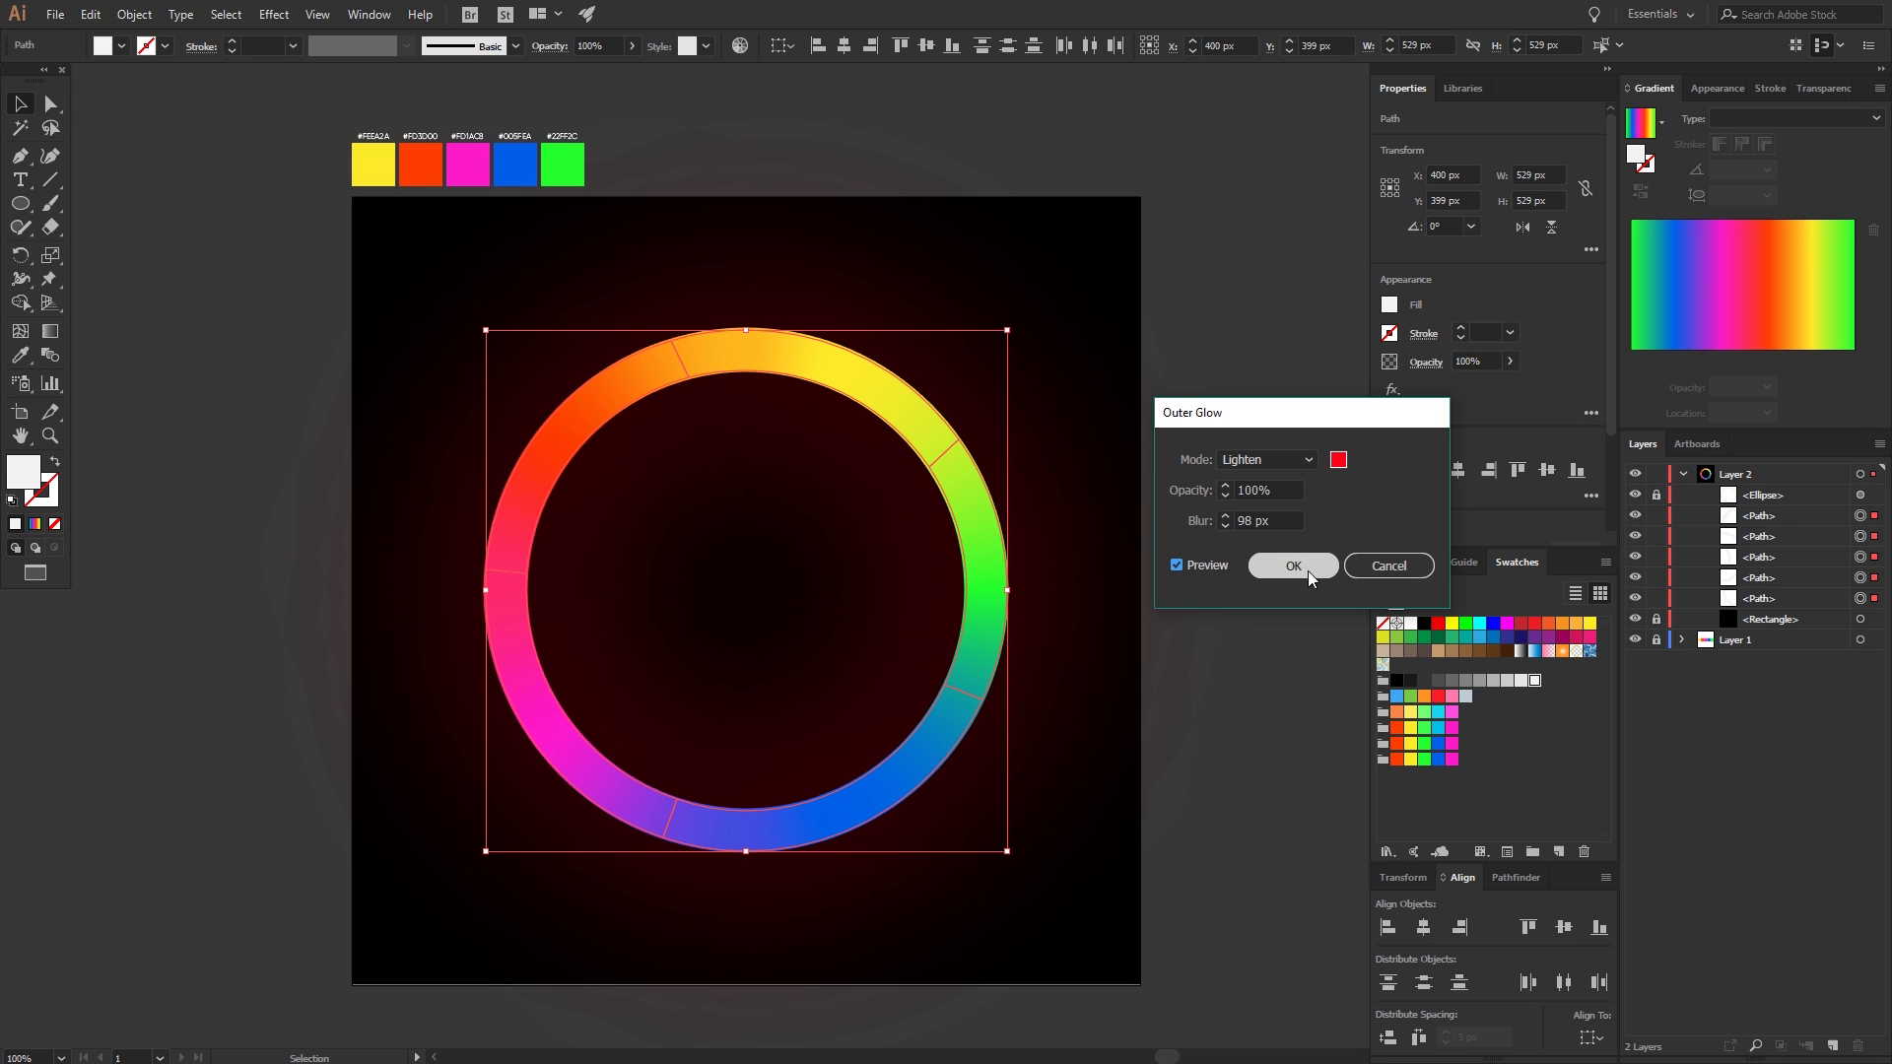
click(1294, 567)
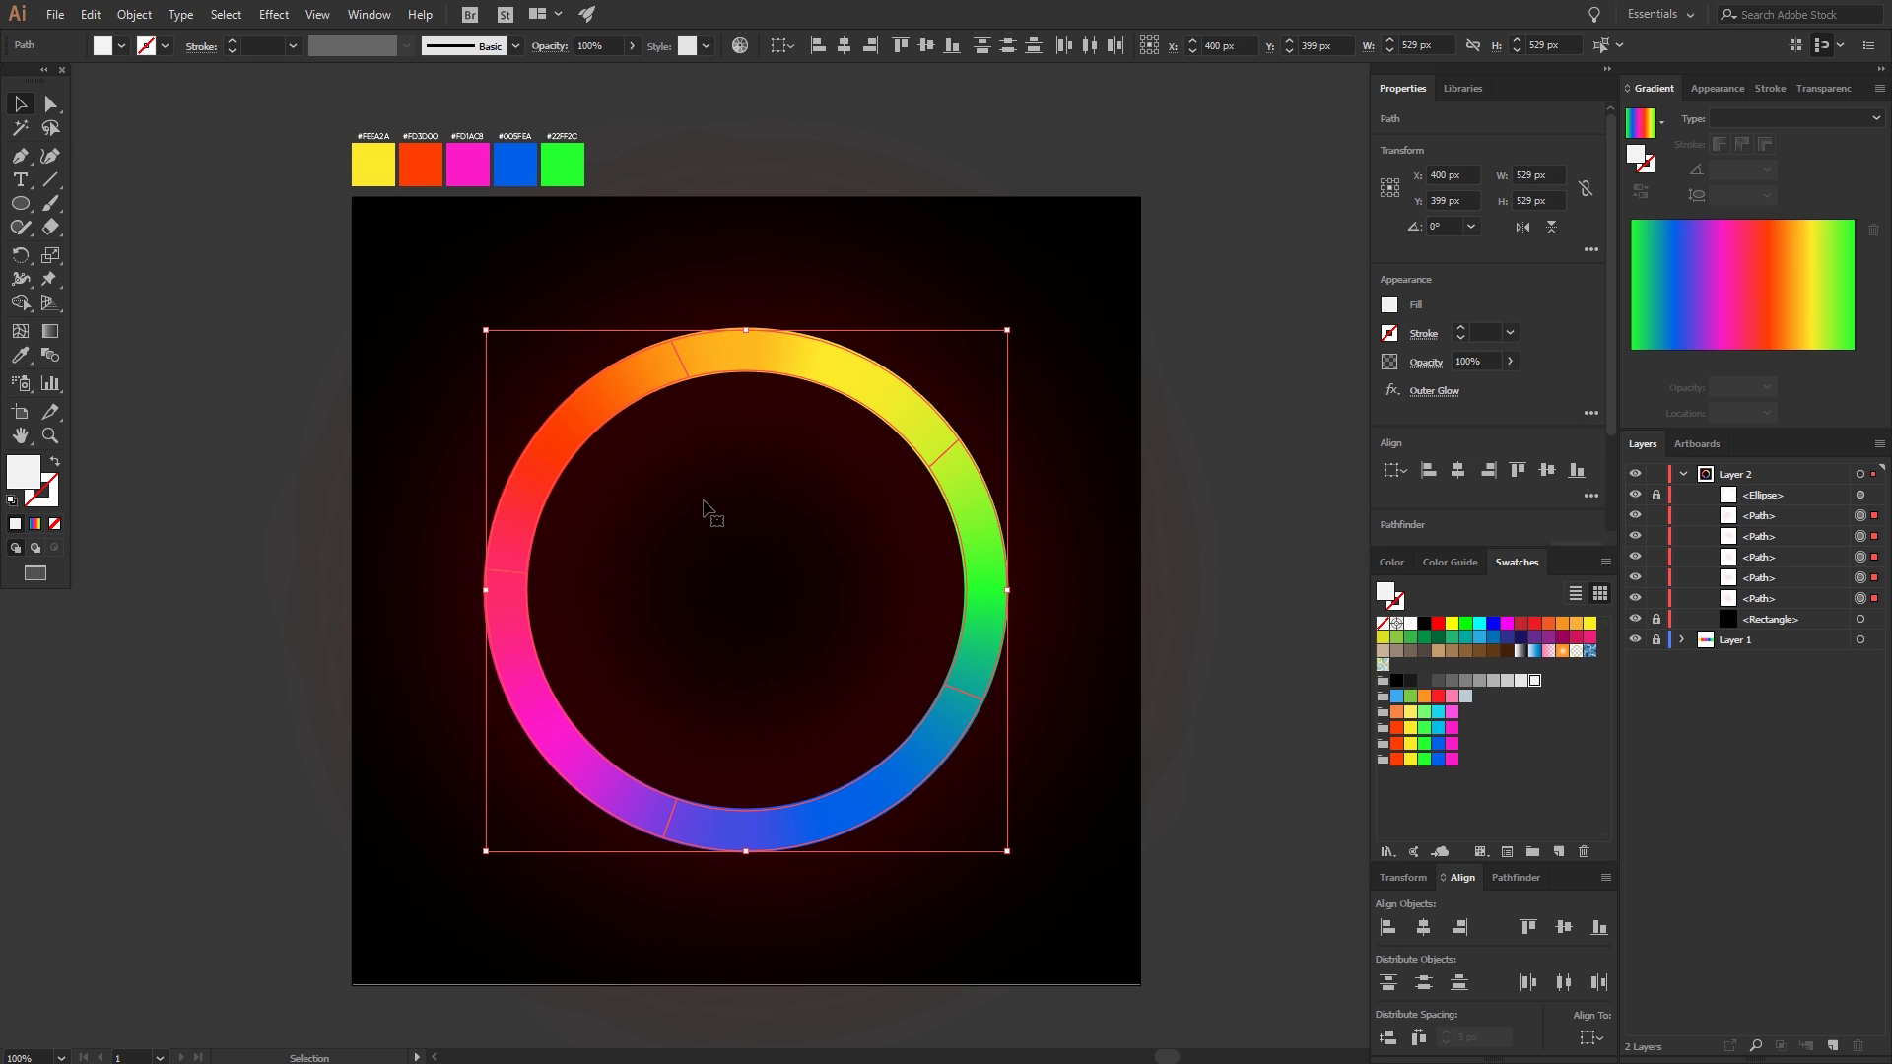
- Change the top-right ring segment's outer glow colour to yellow
click(1859, 516)
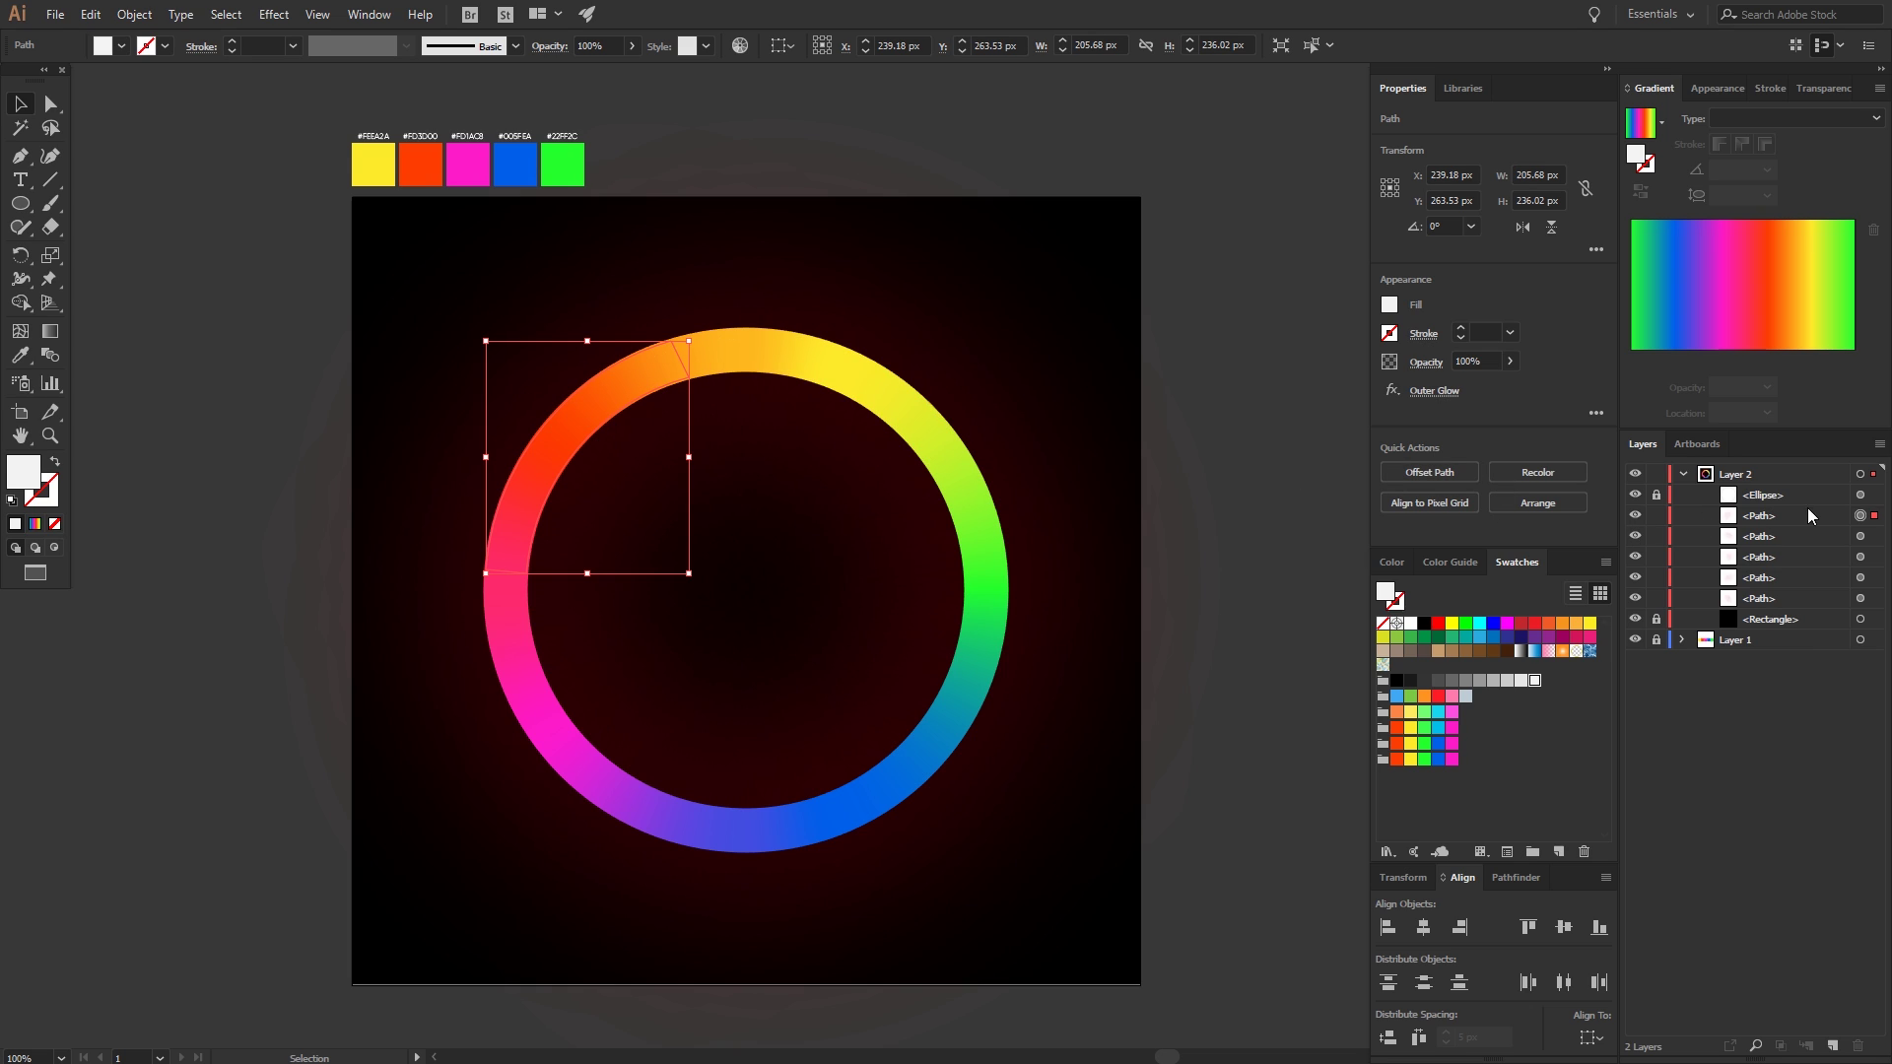
click(1860, 537)
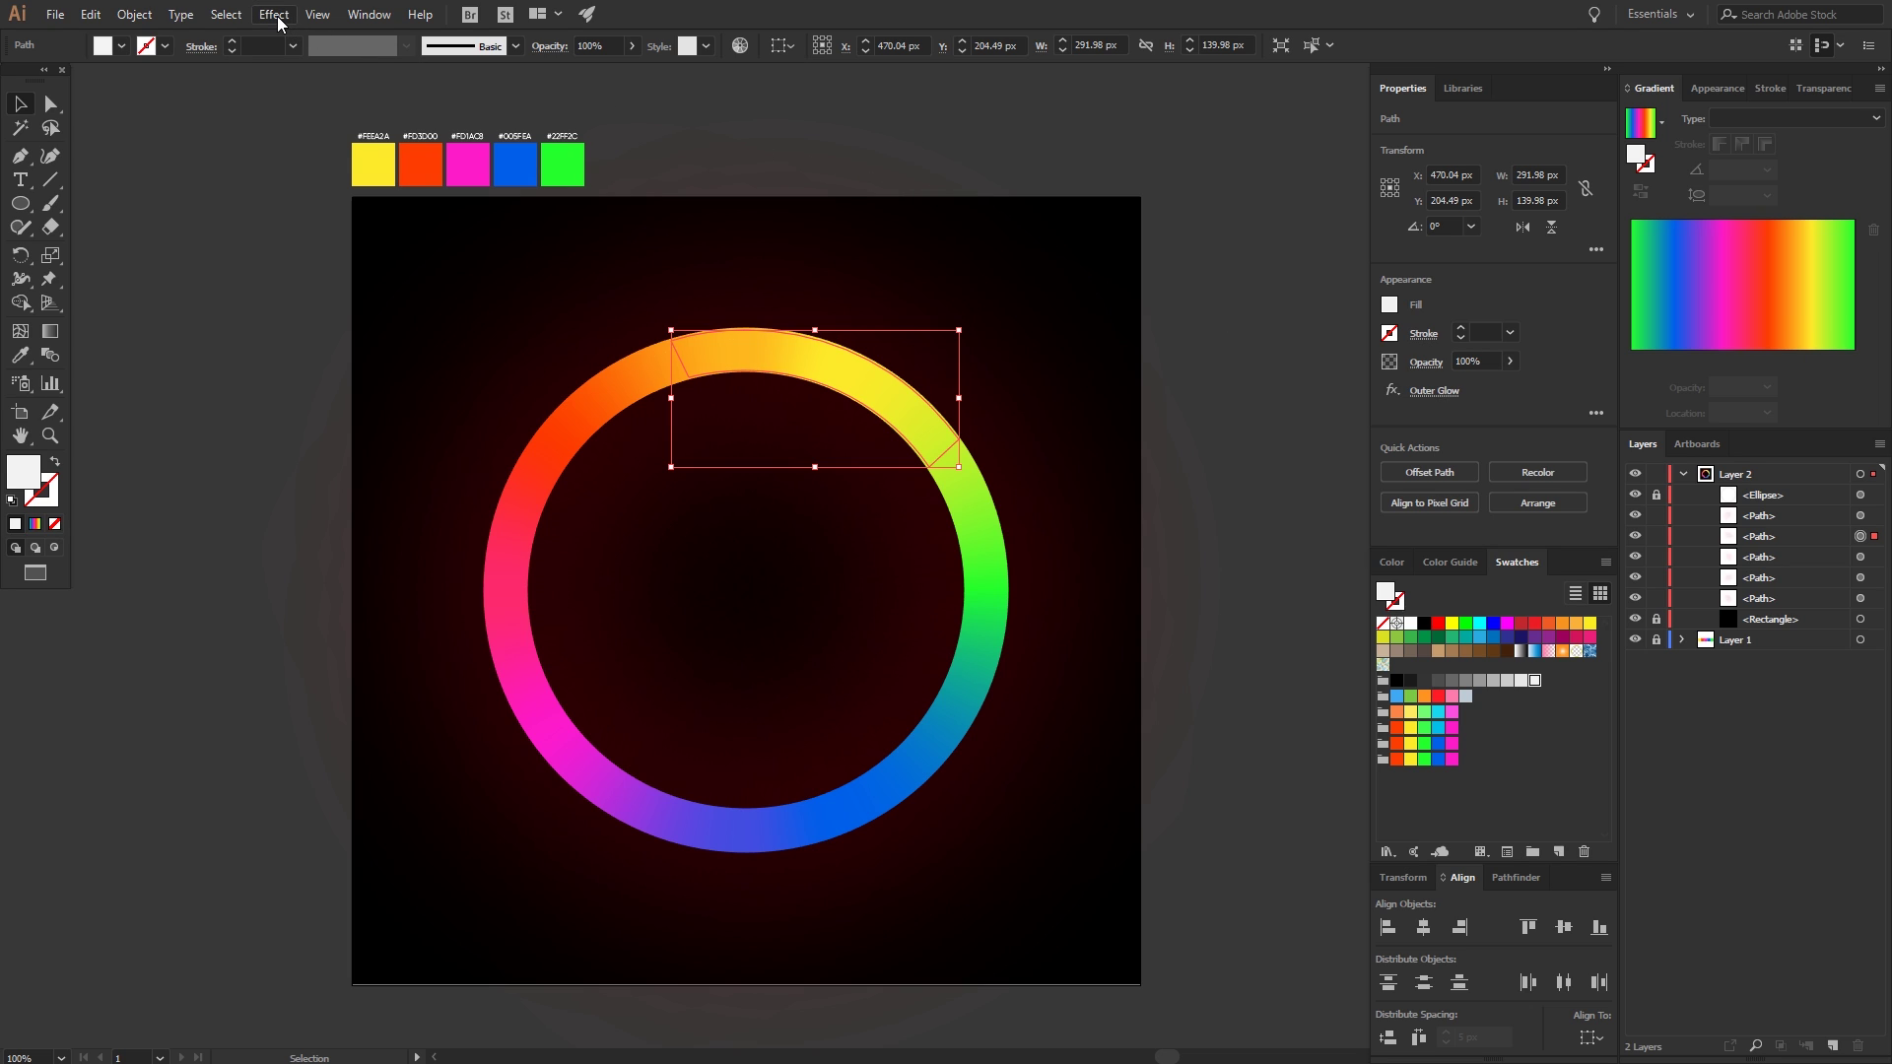
click(1719, 91)
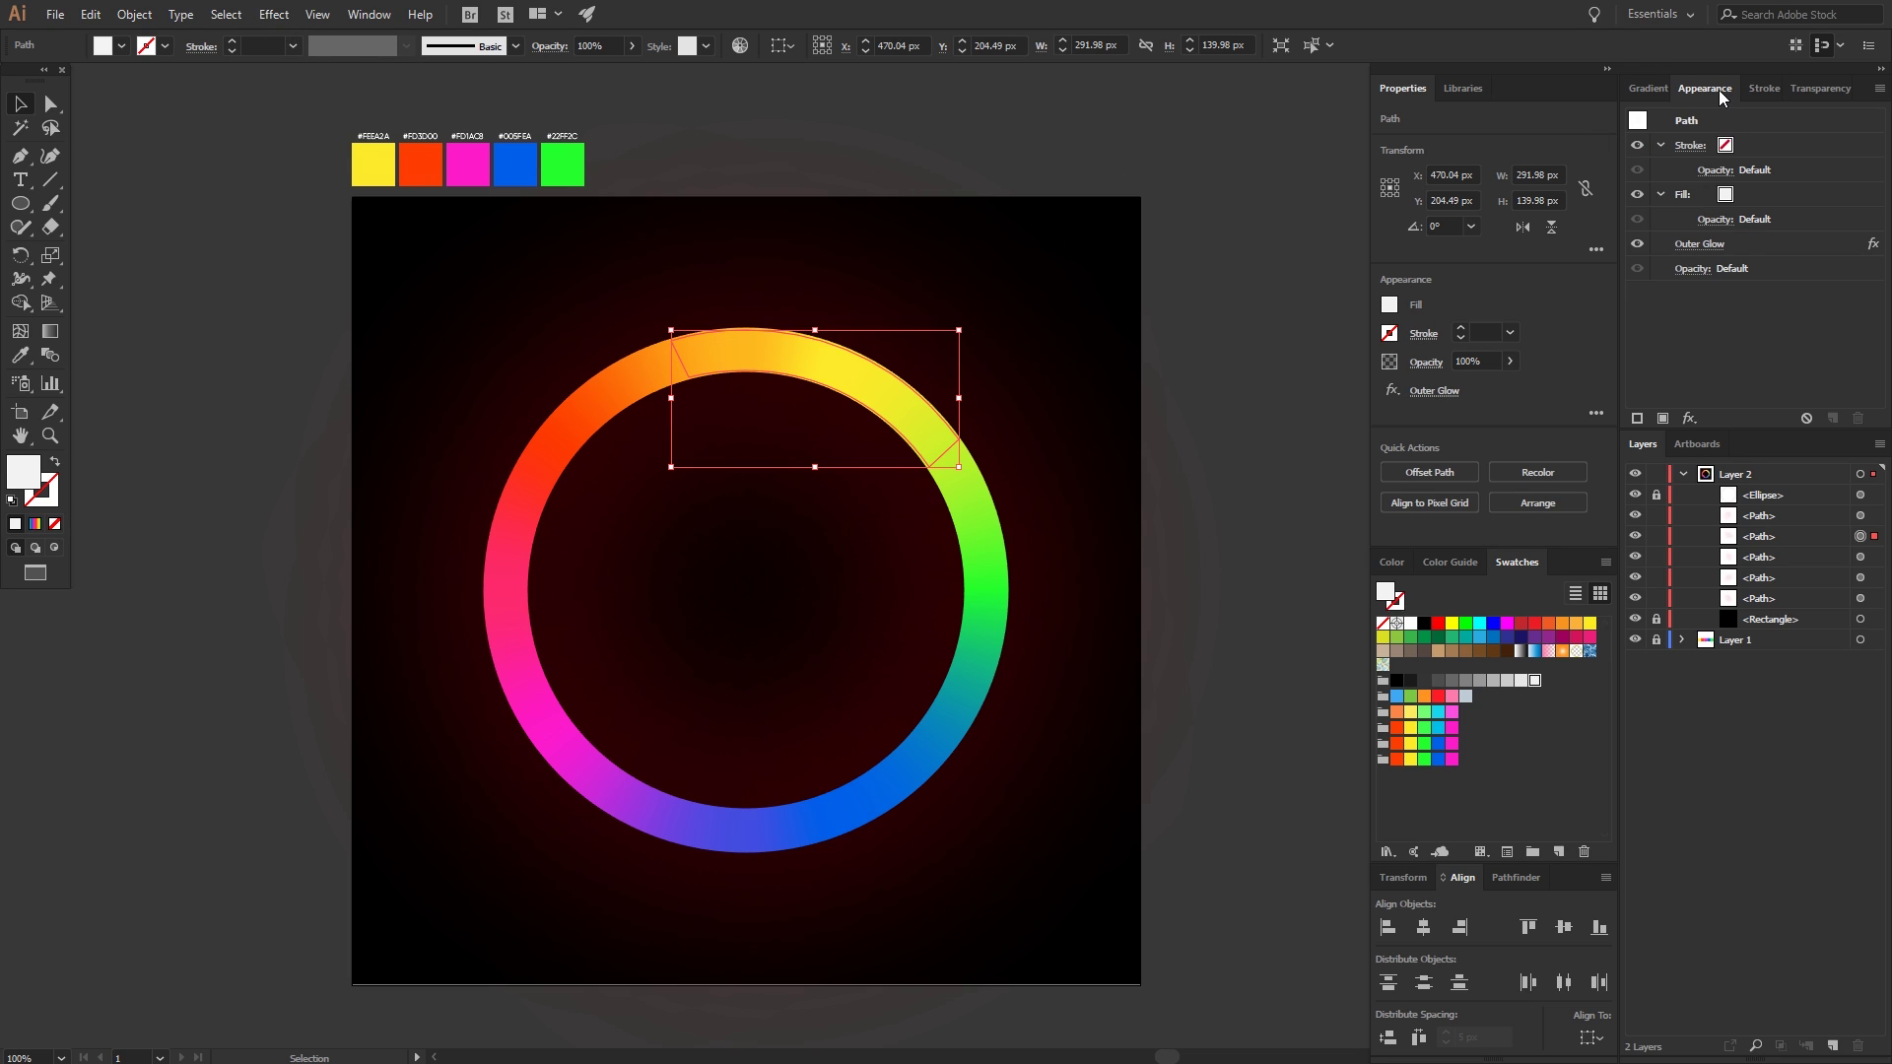
click(1705, 246)
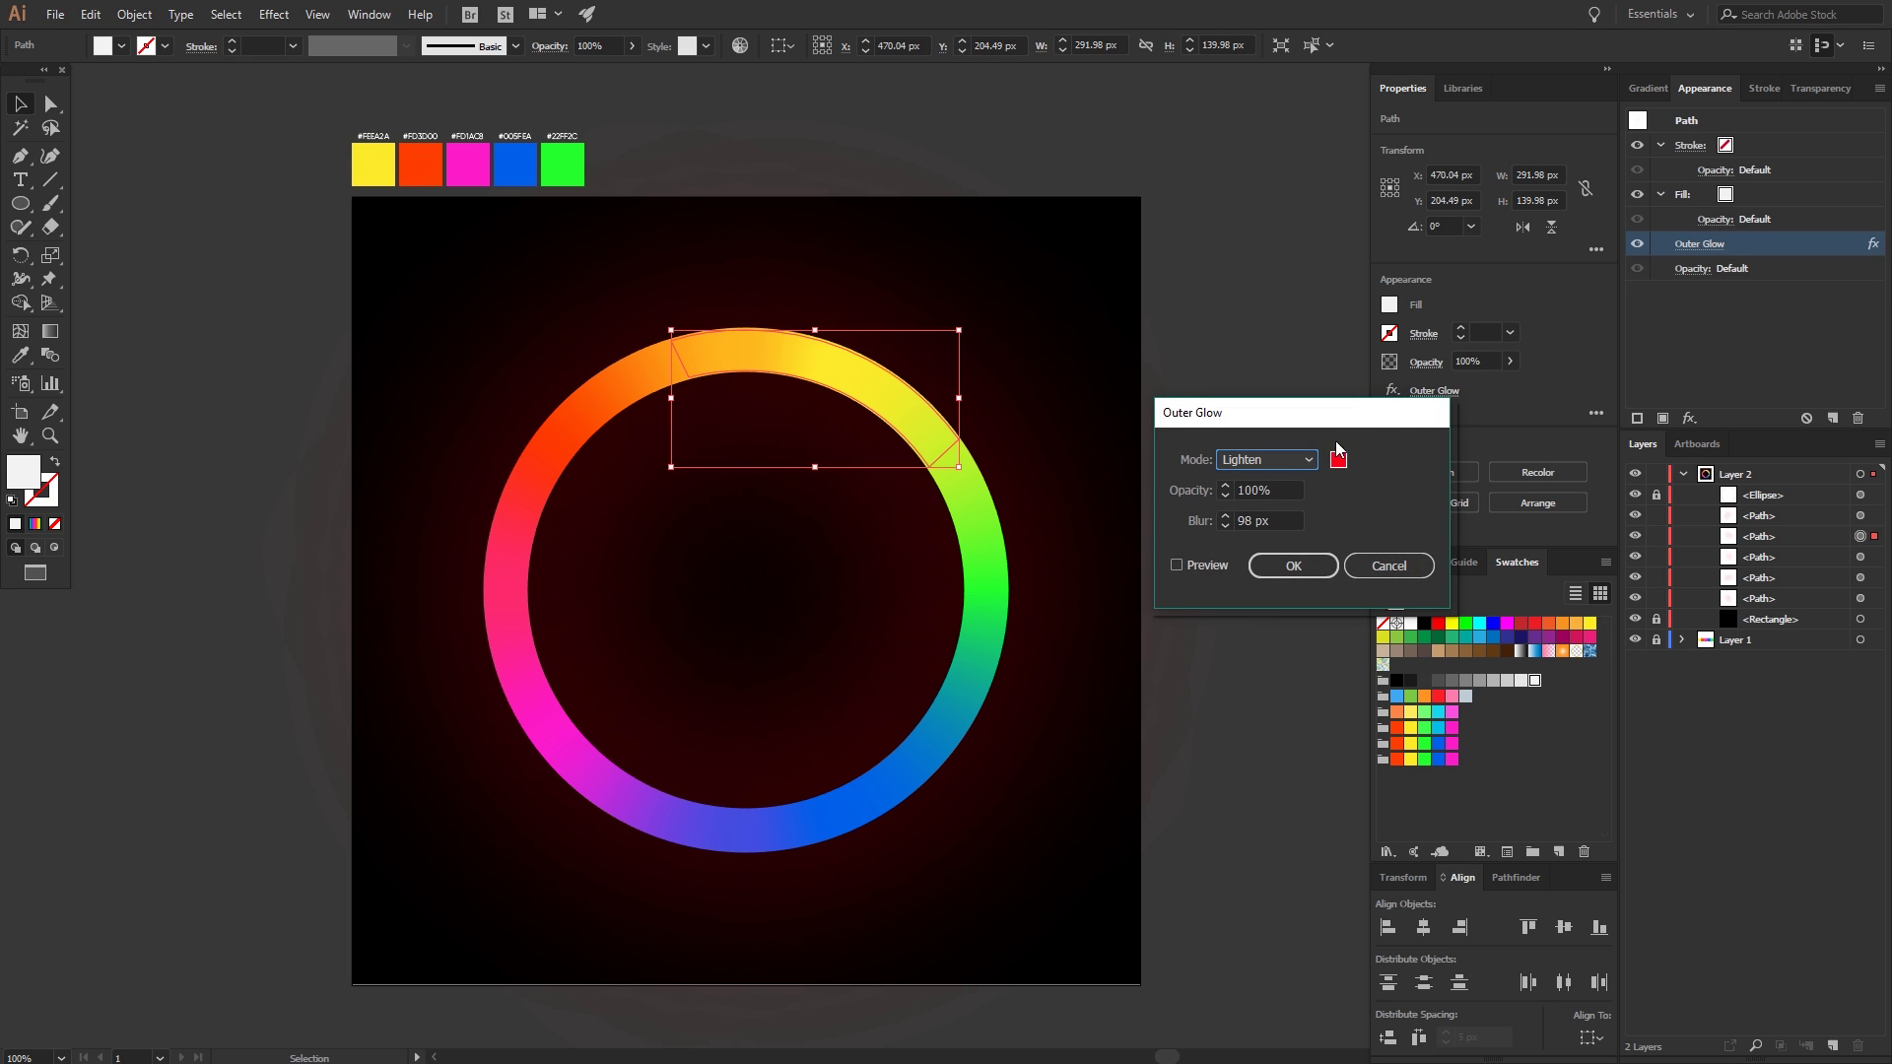
click(1338, 457)
click(1364, 570)
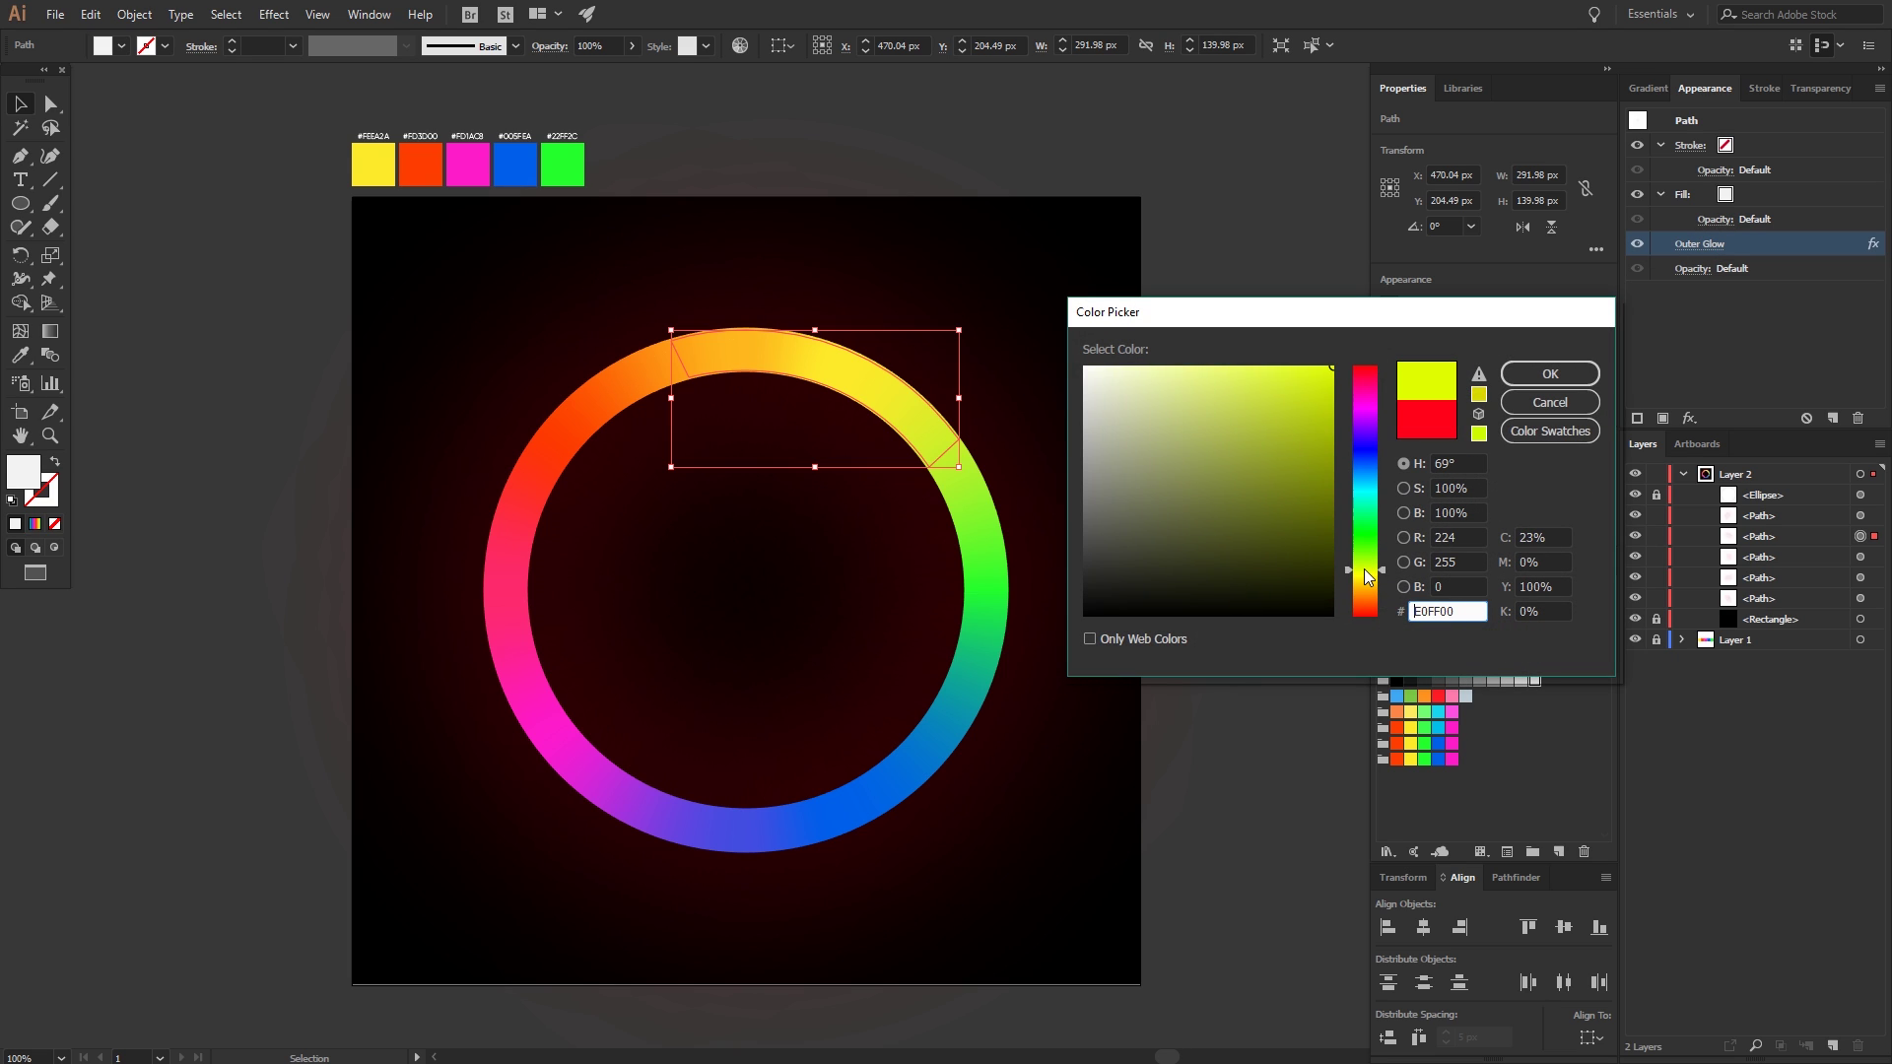
drag(1364, 570, 1368, 574)
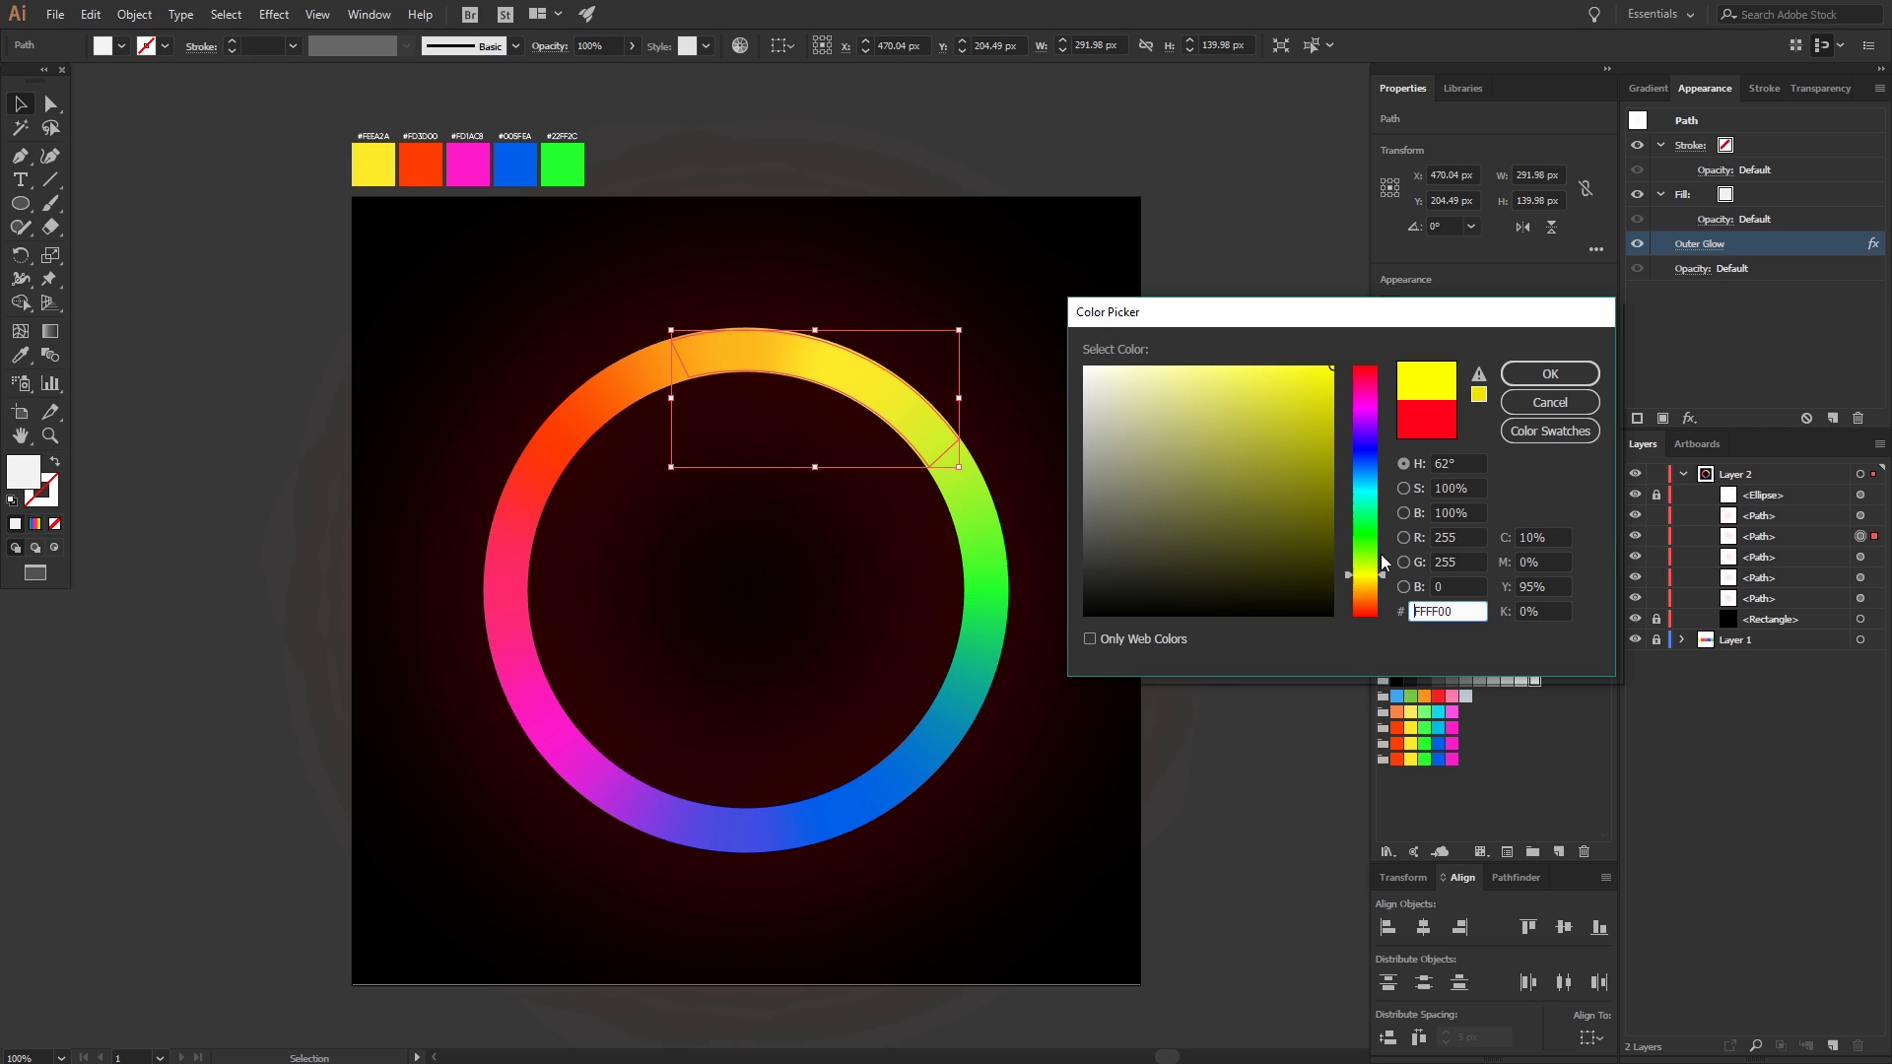
click(1552, 374)
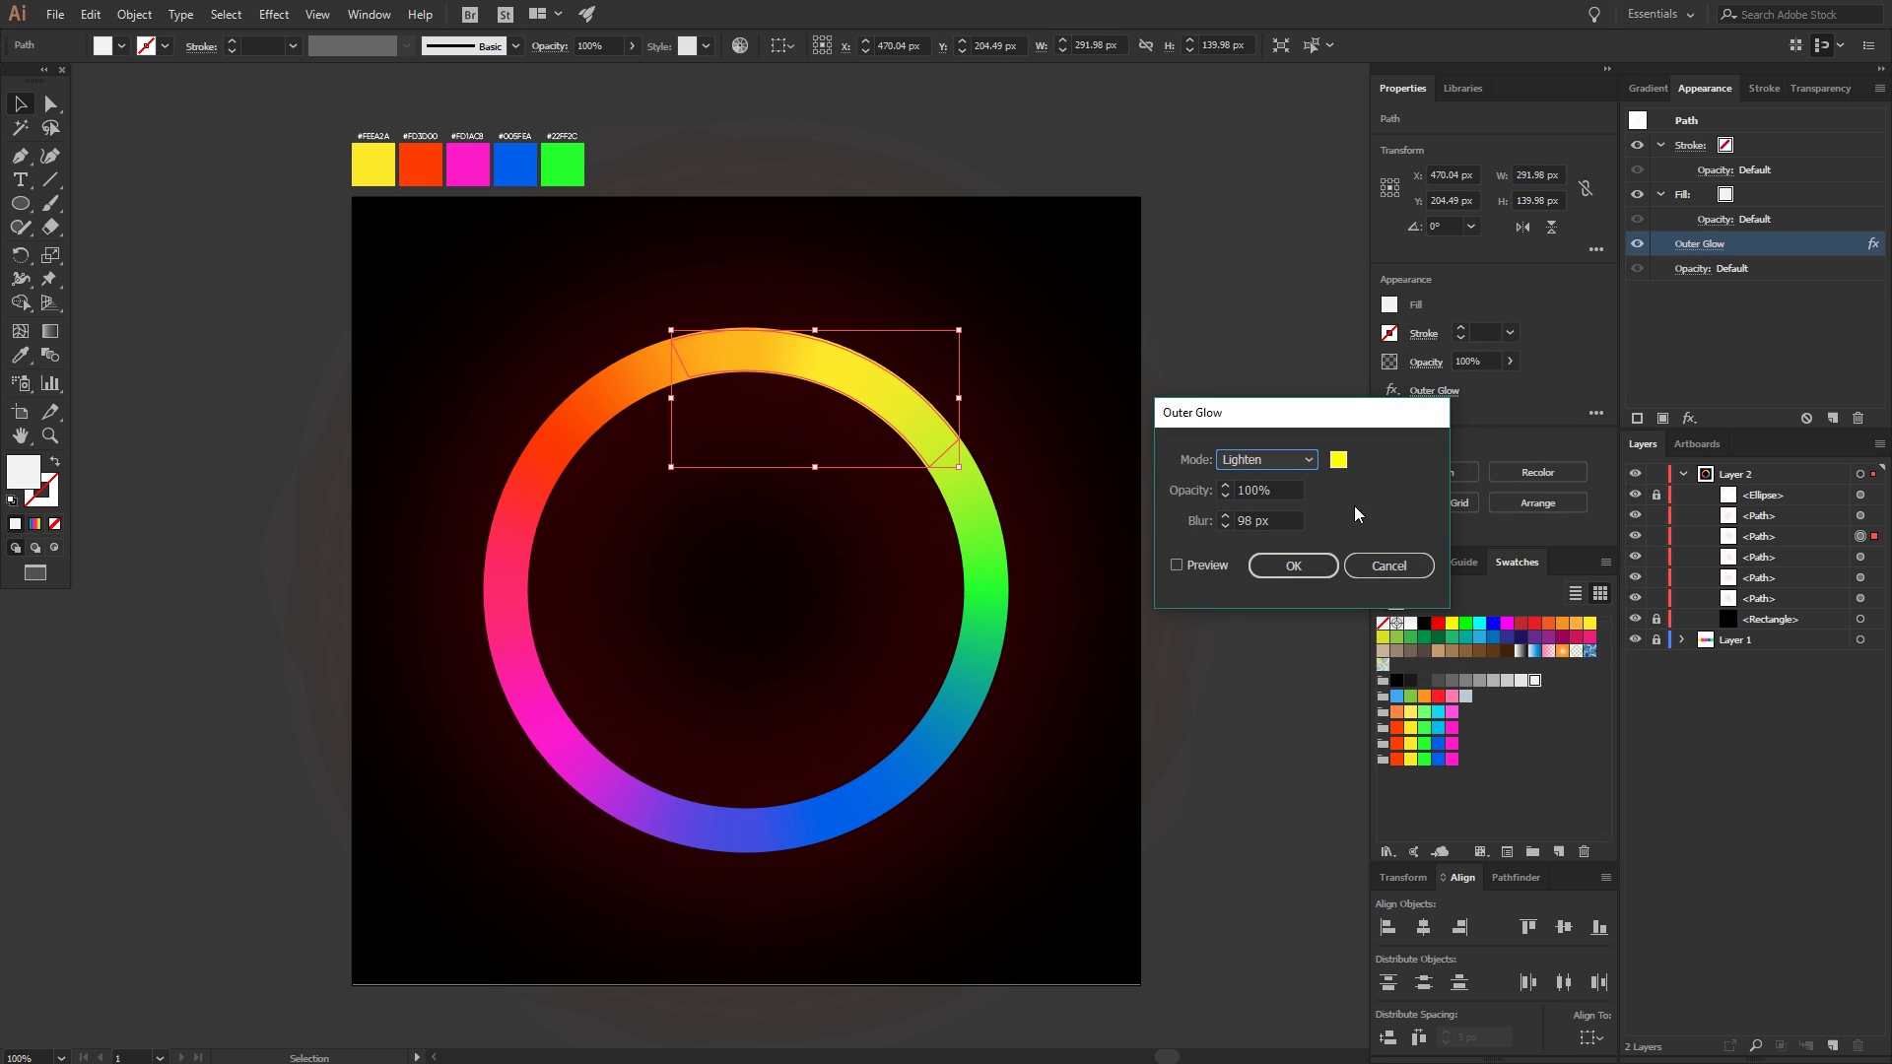
click(1292, 567)
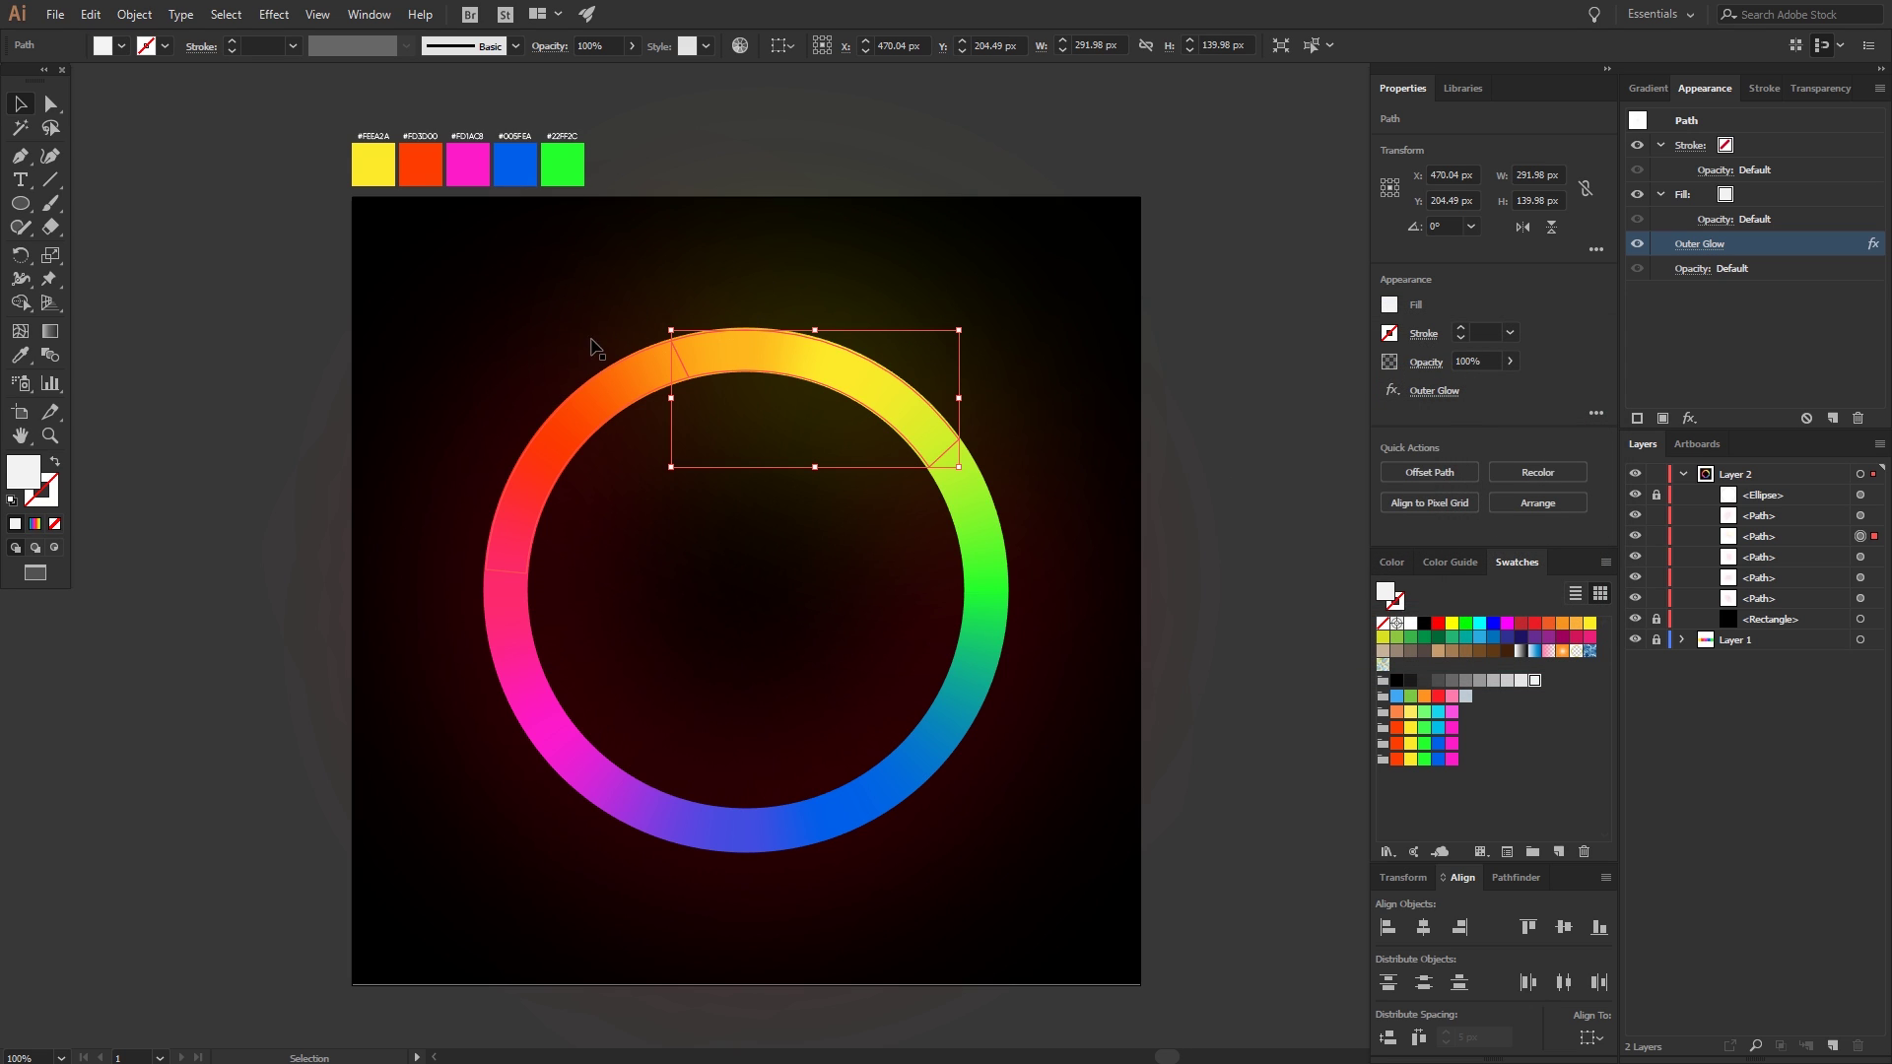
- Change the right-side ring segment's outer glow colour to green
click(1877, 559)
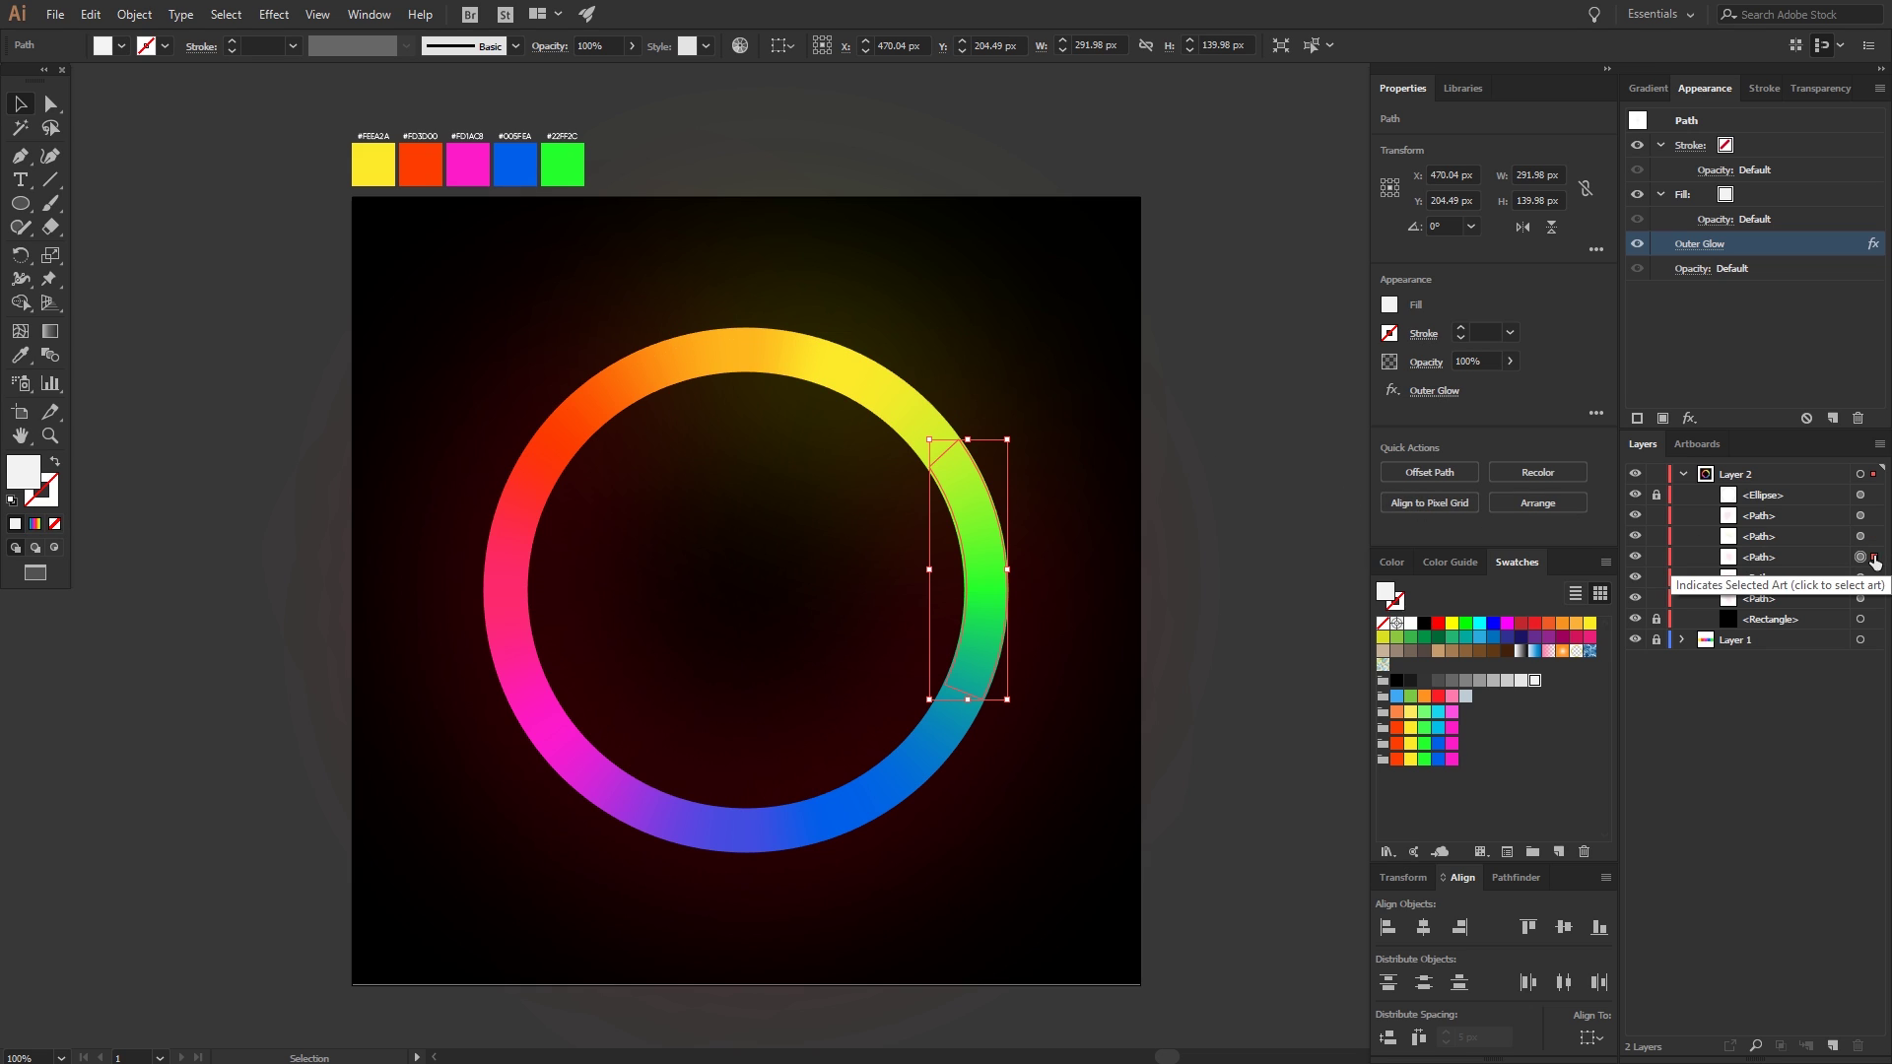
click(1702, 243)
click(1338, 460)
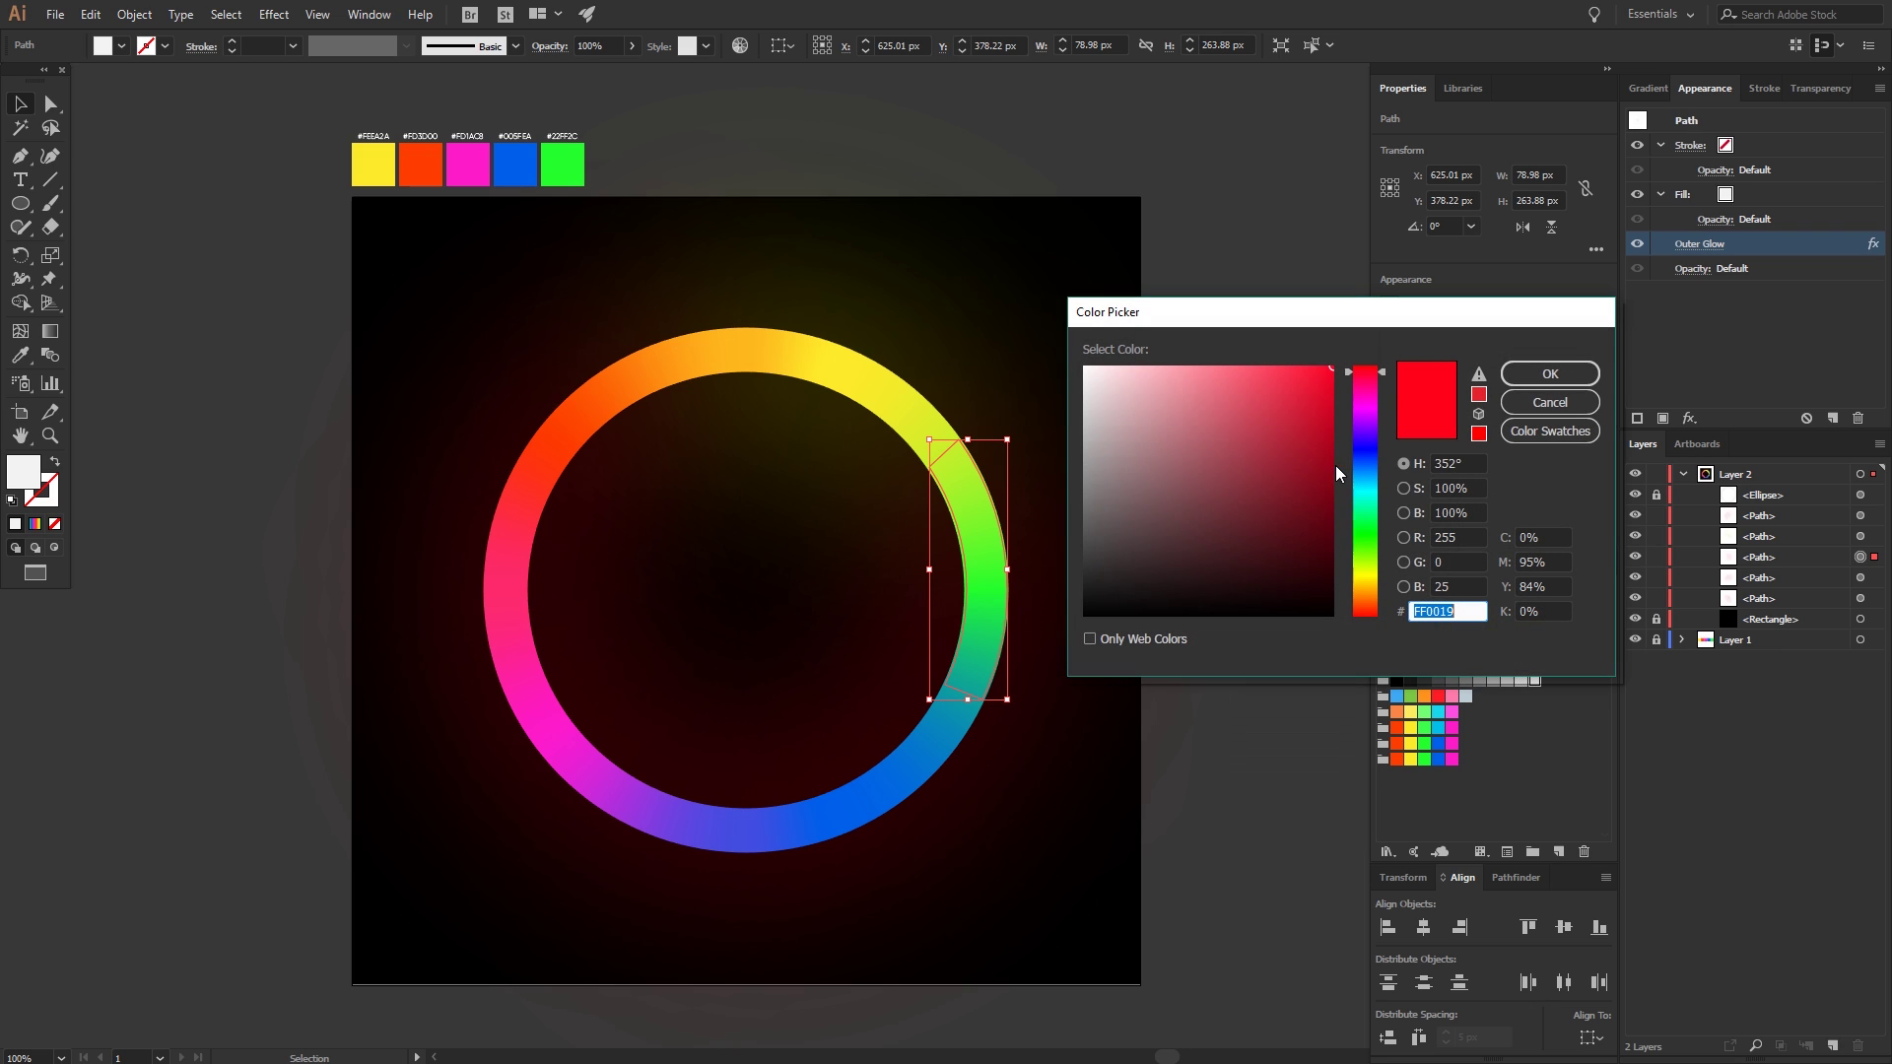
drag(1374, 493, 1372, 544)
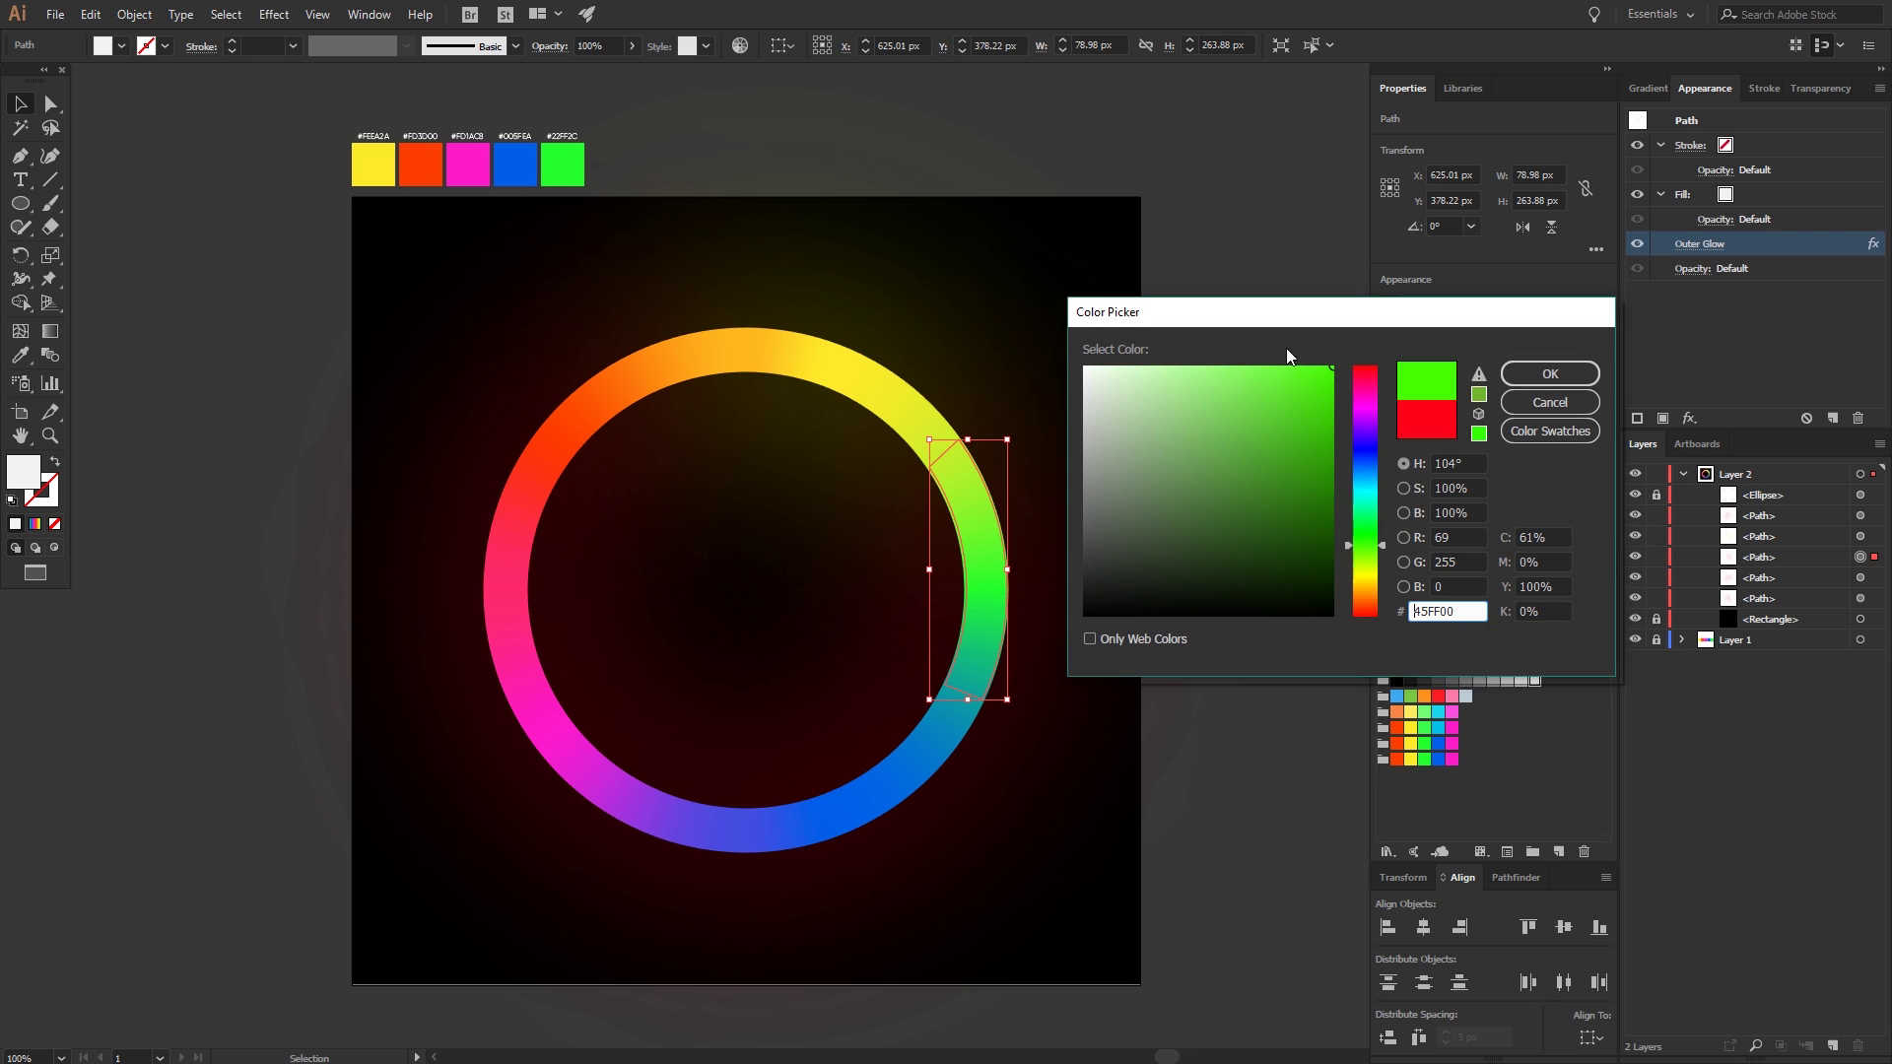
click(1537, 374)
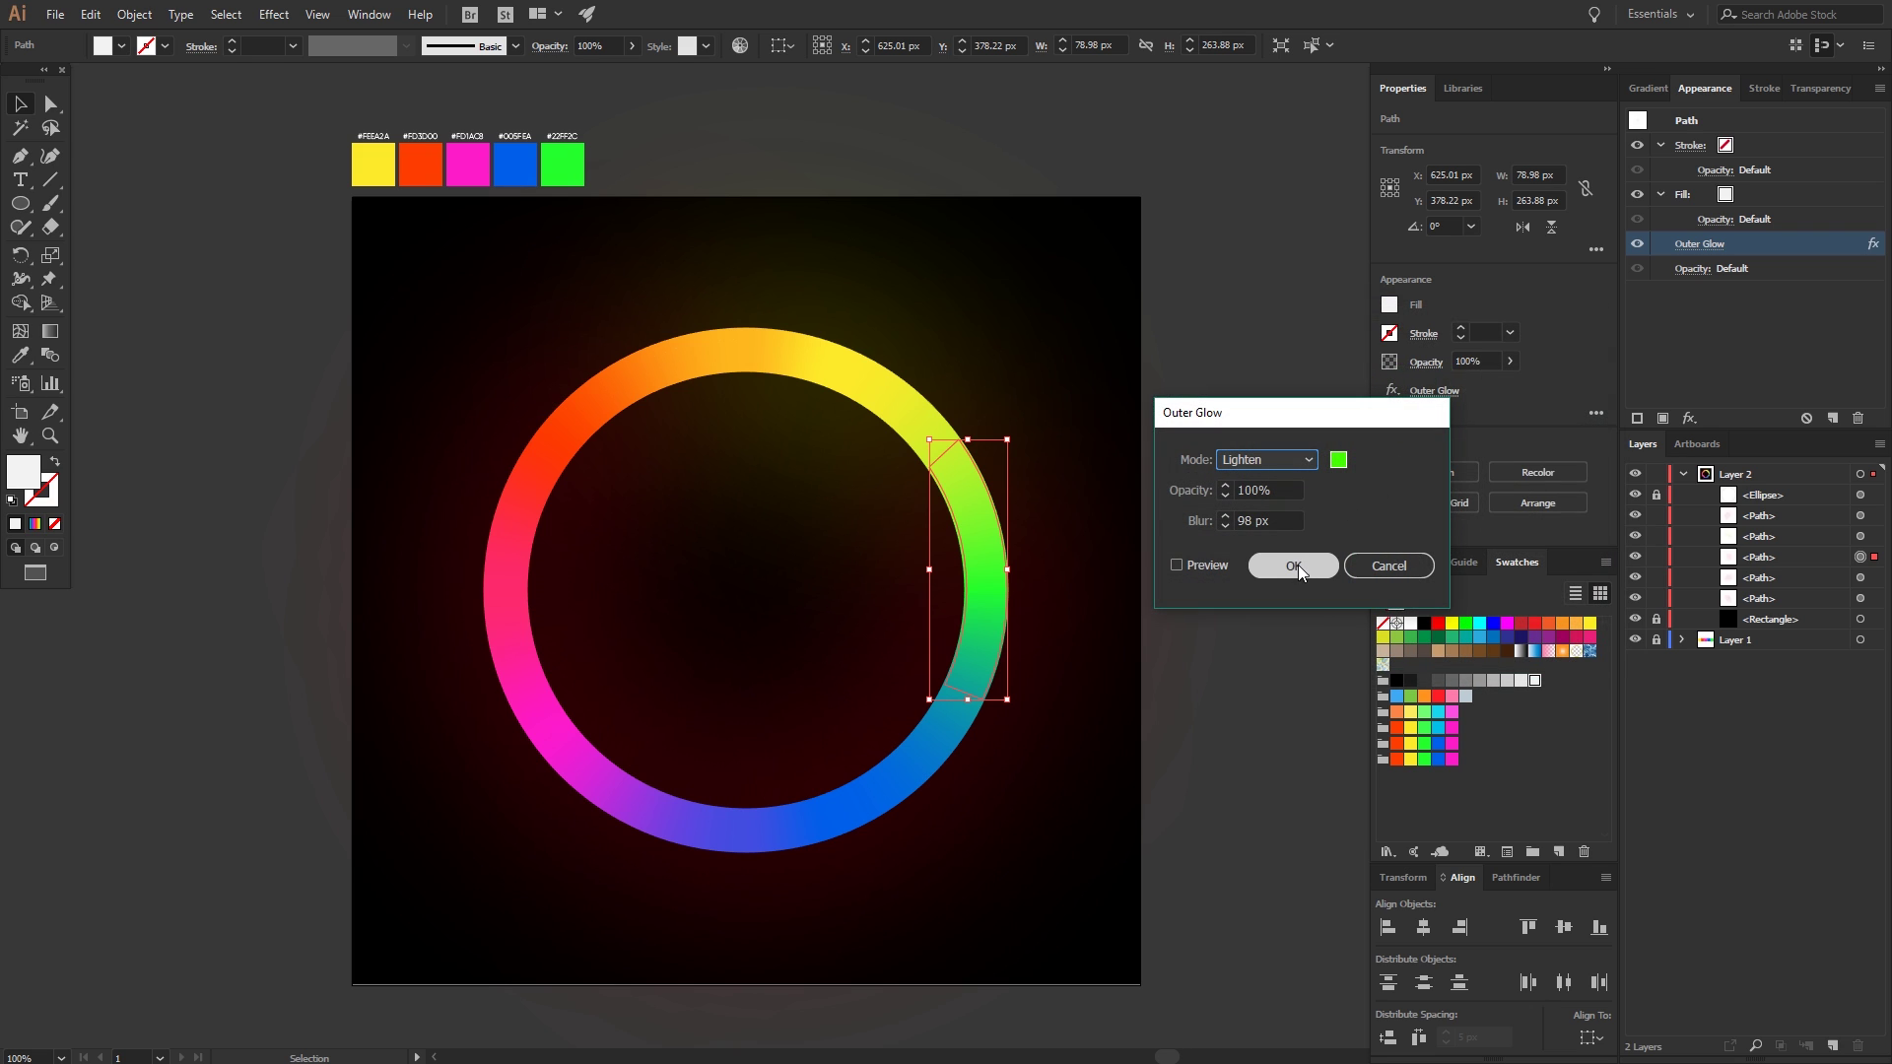
click(1300, 565)
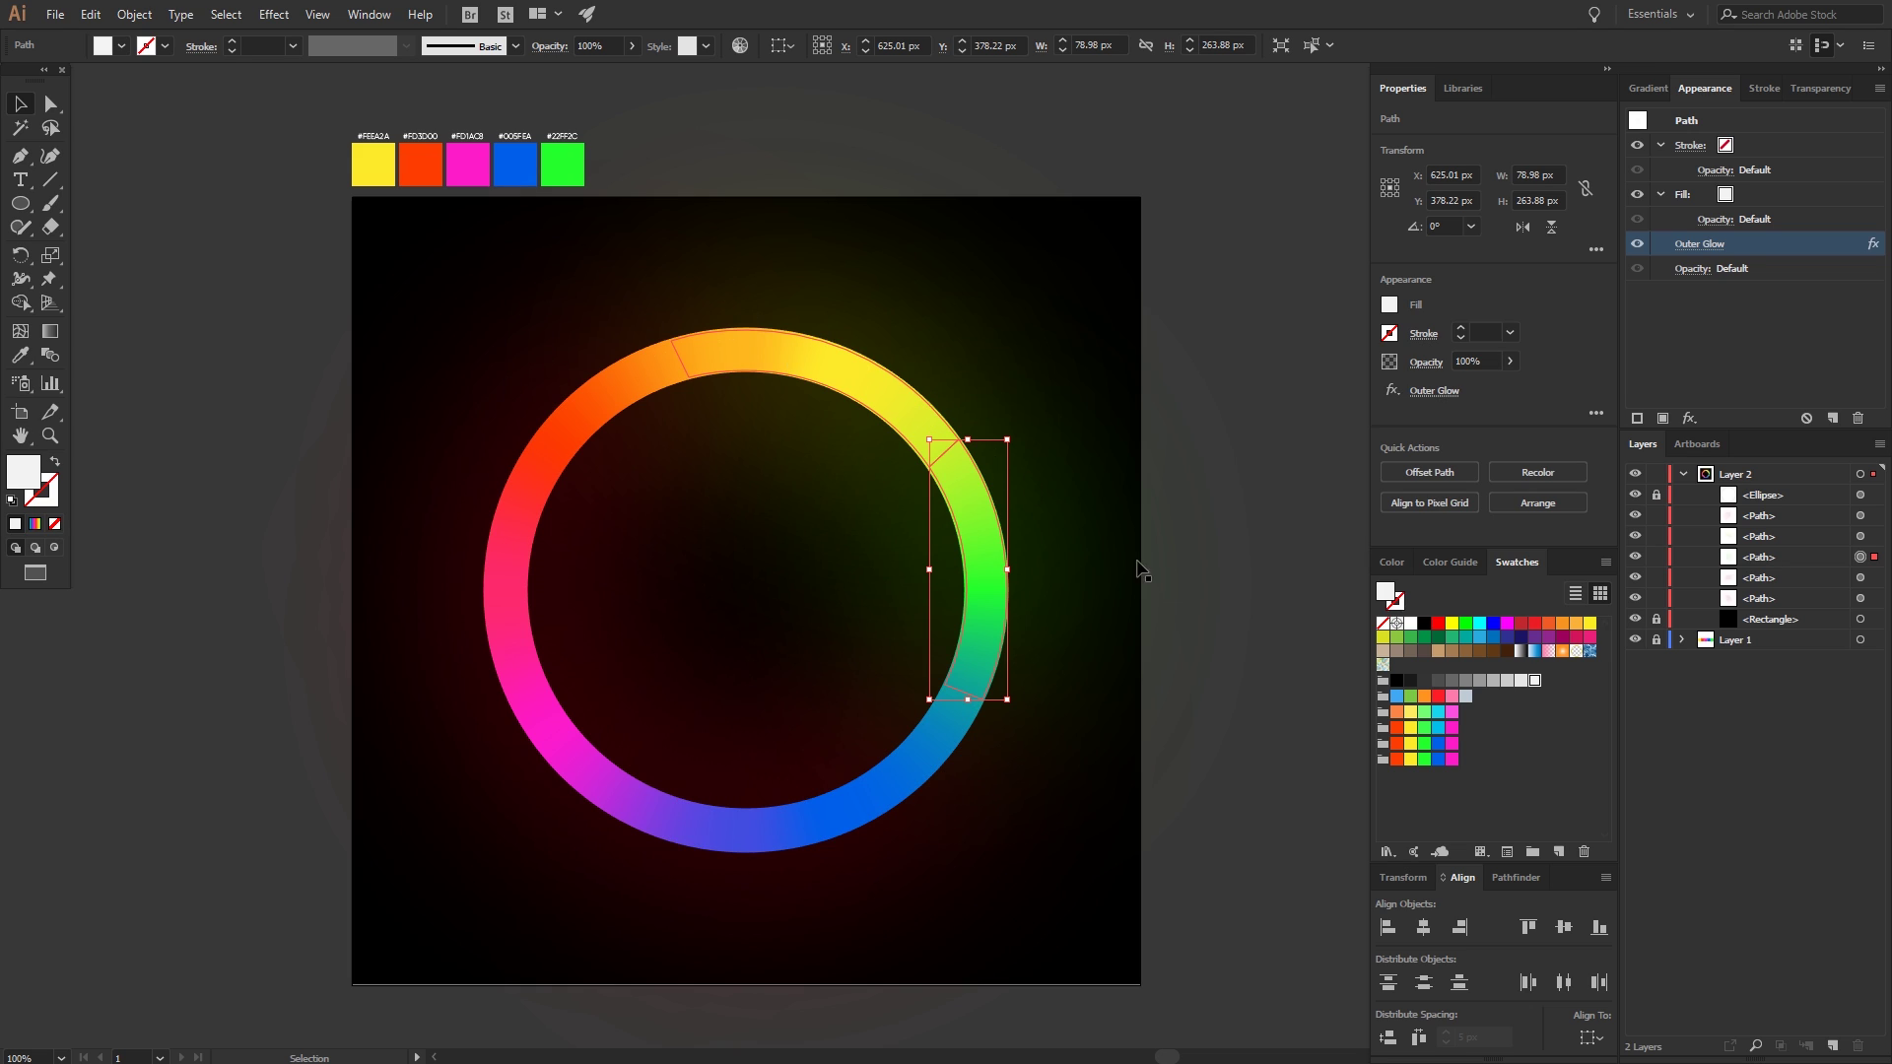
- Change the bottom ring segment's outer glow colour to blue
click(1860, 579)
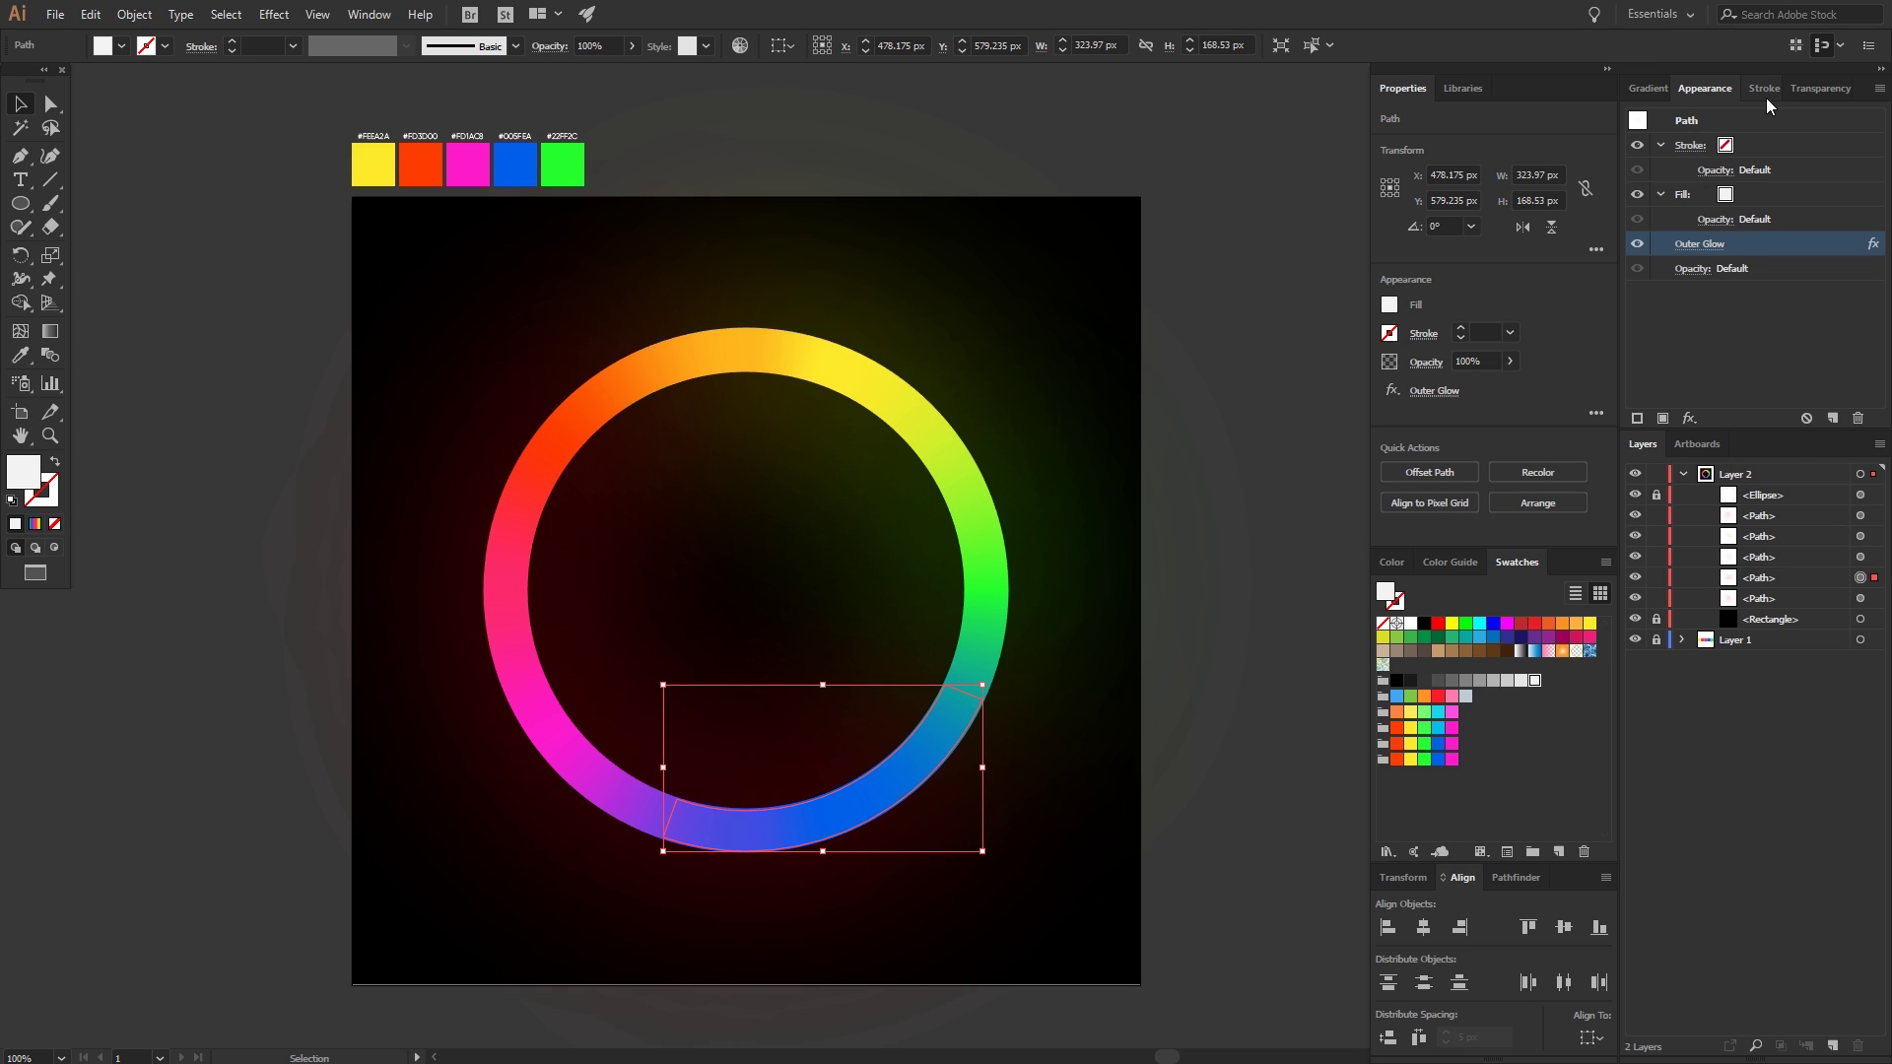
click(1699, 244)
click(1337, 460)
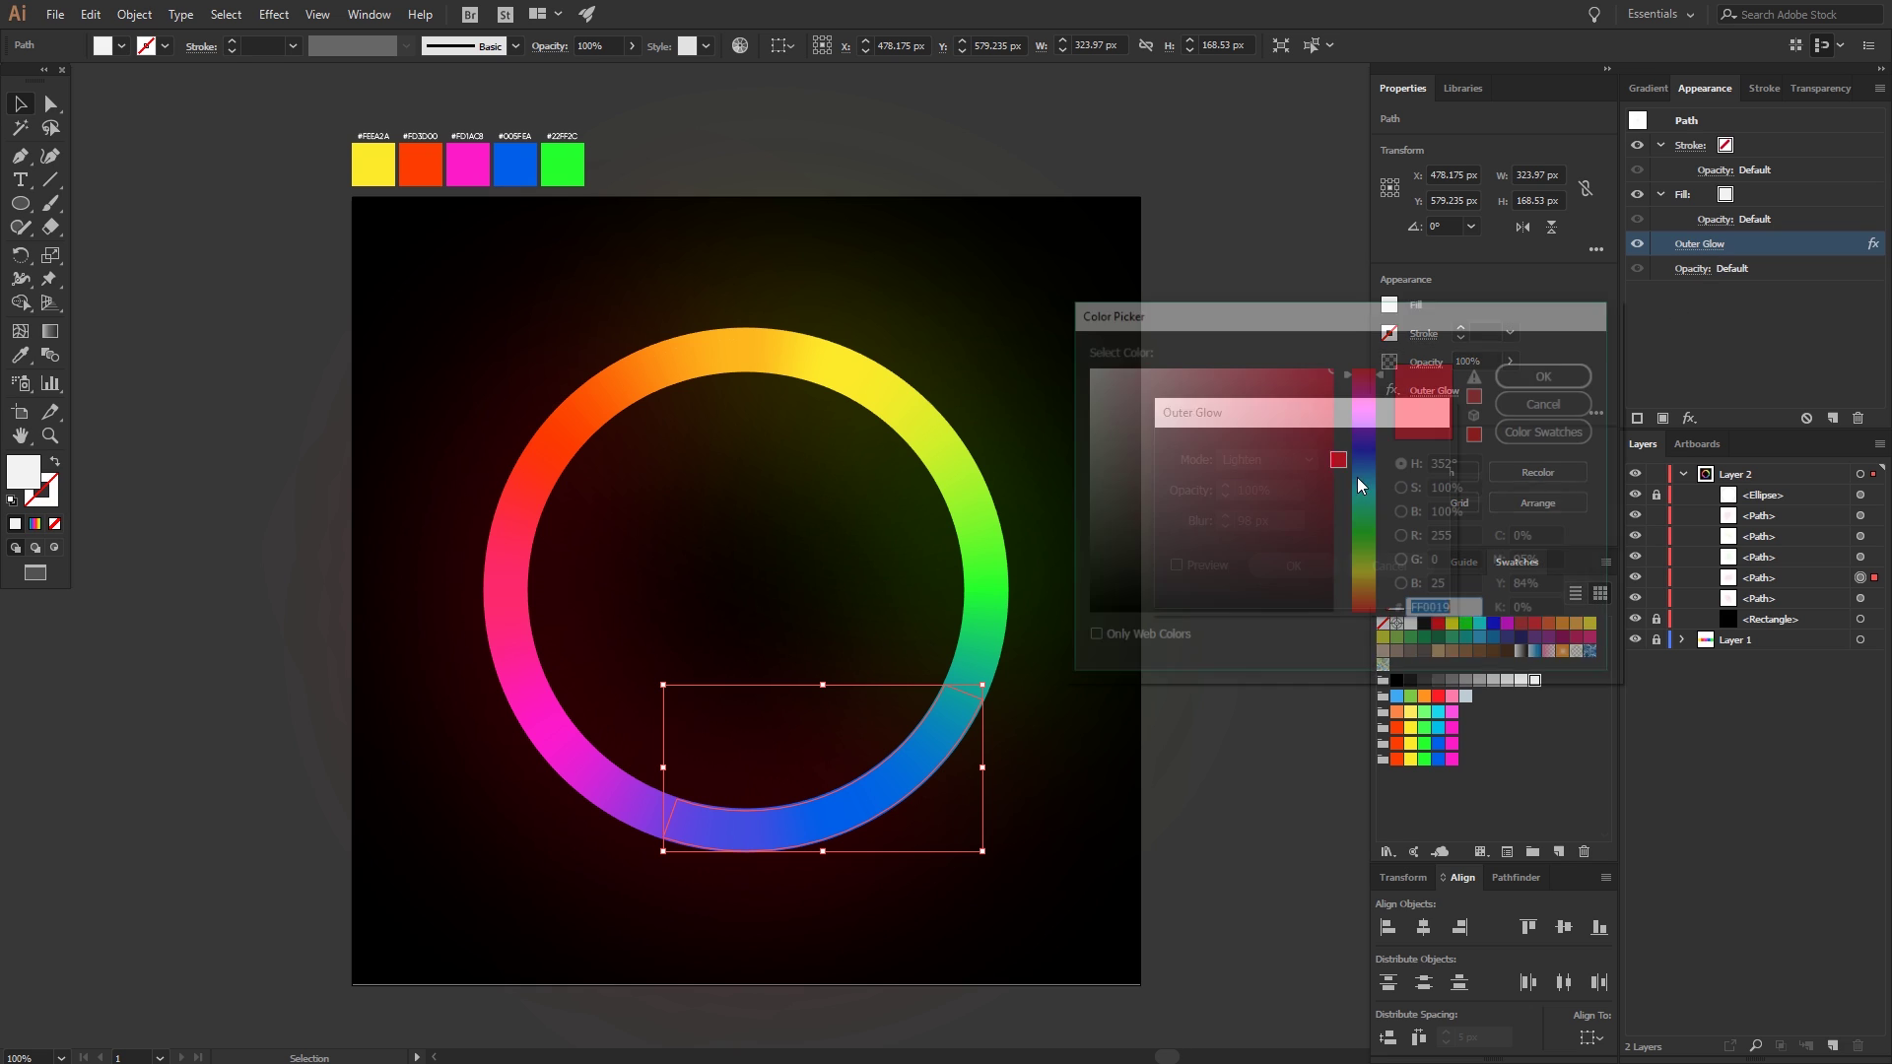
drag(1363, 469, 1368, 453)
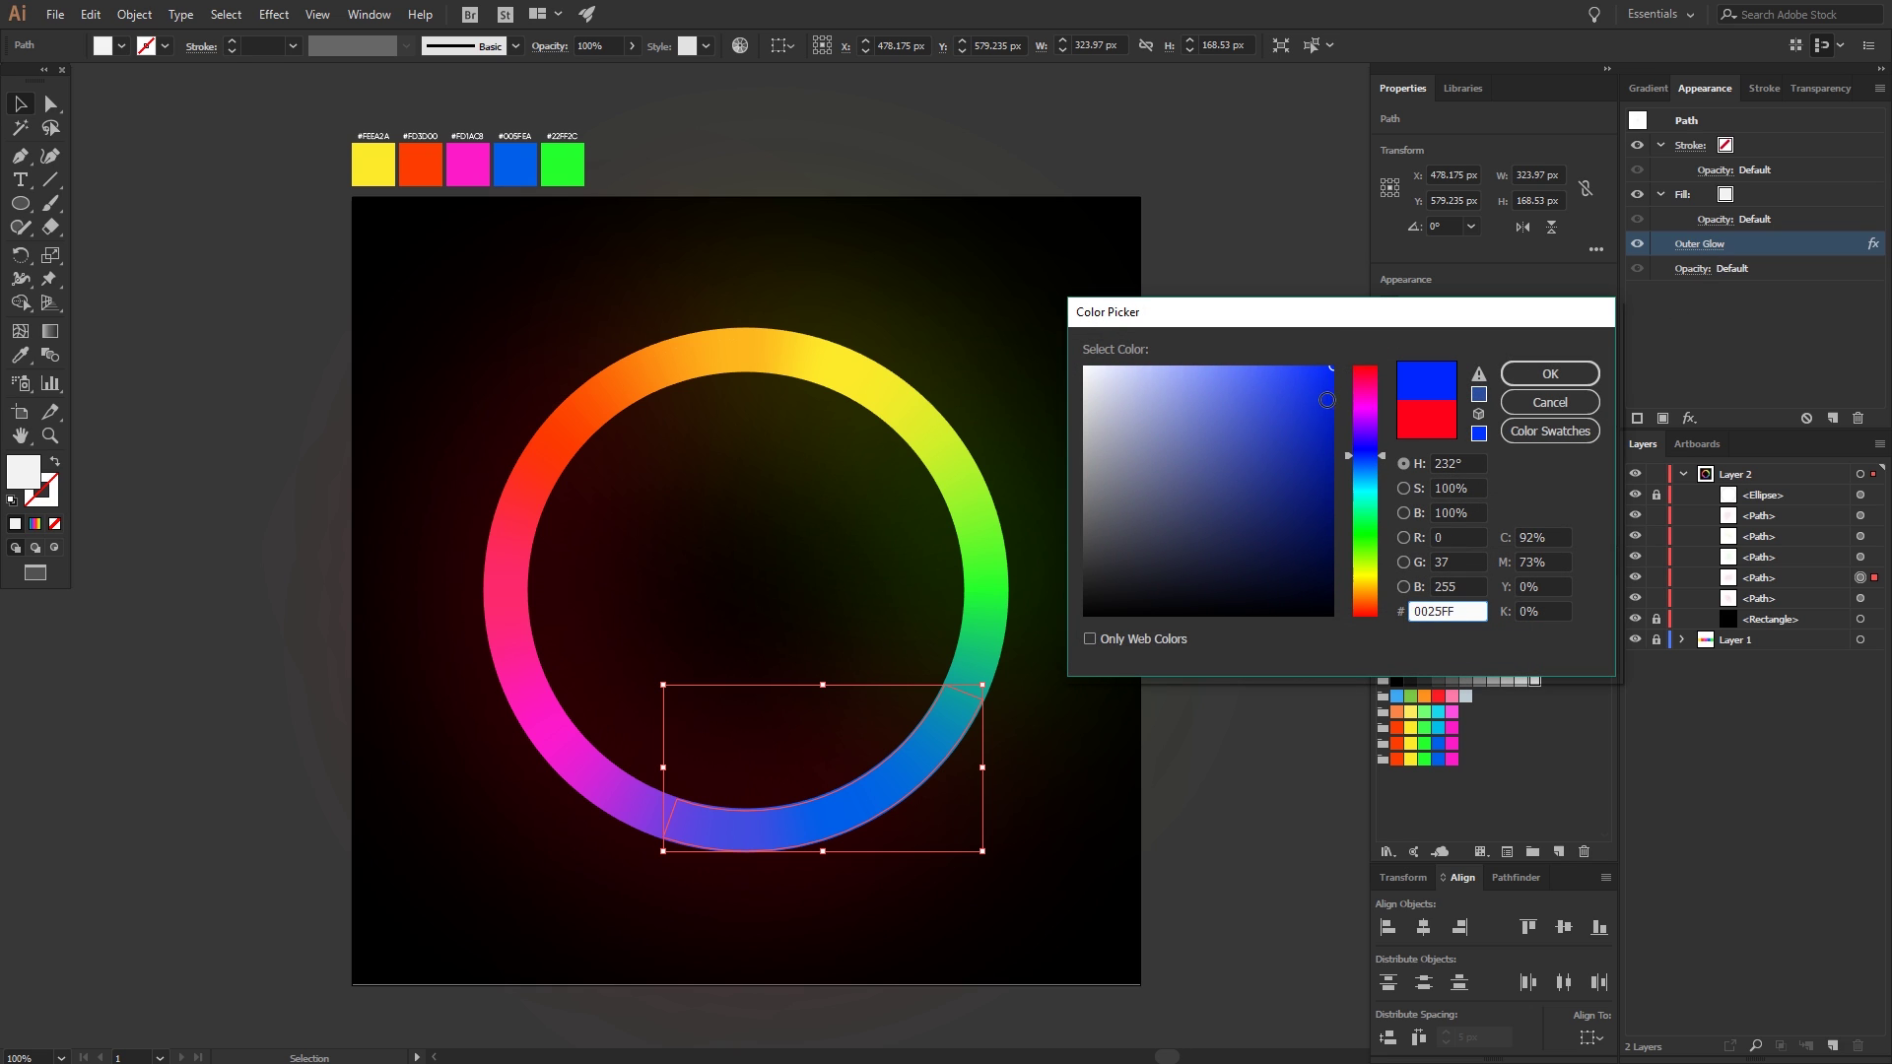
click(1531, 374)
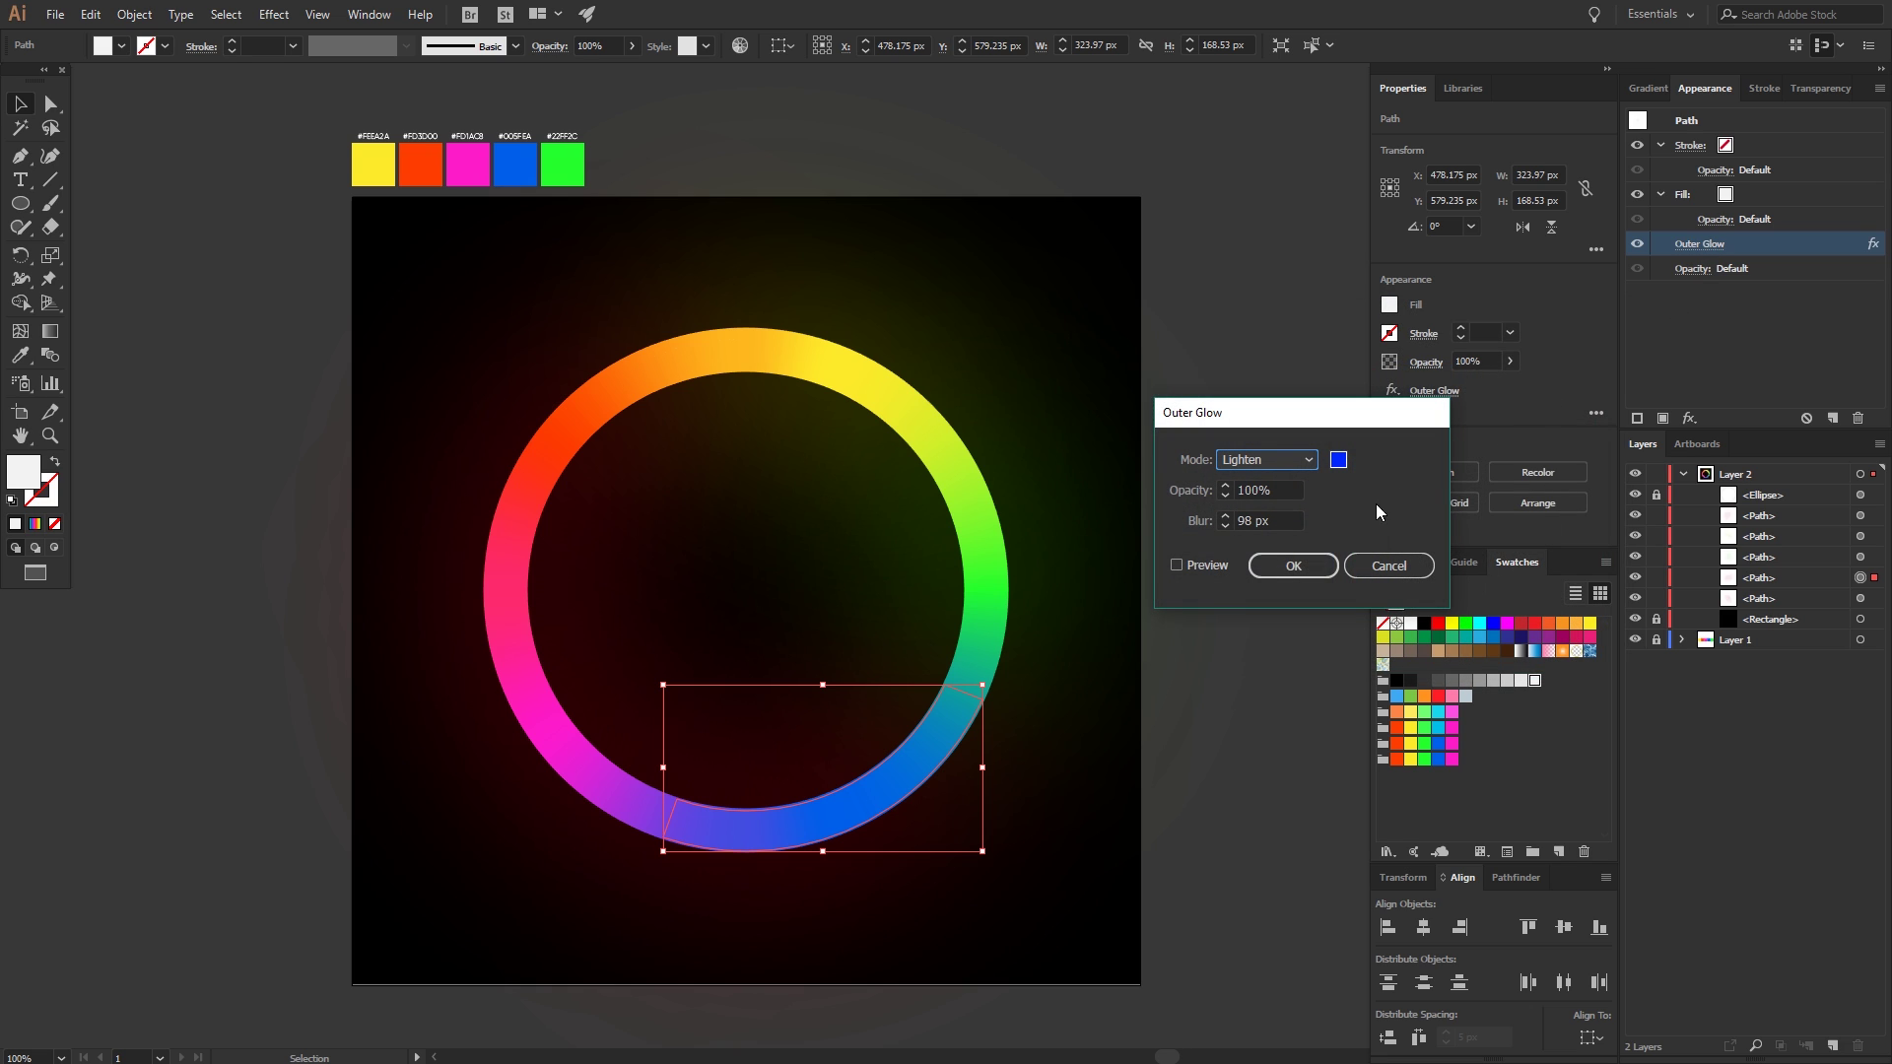
click(1305, 564)
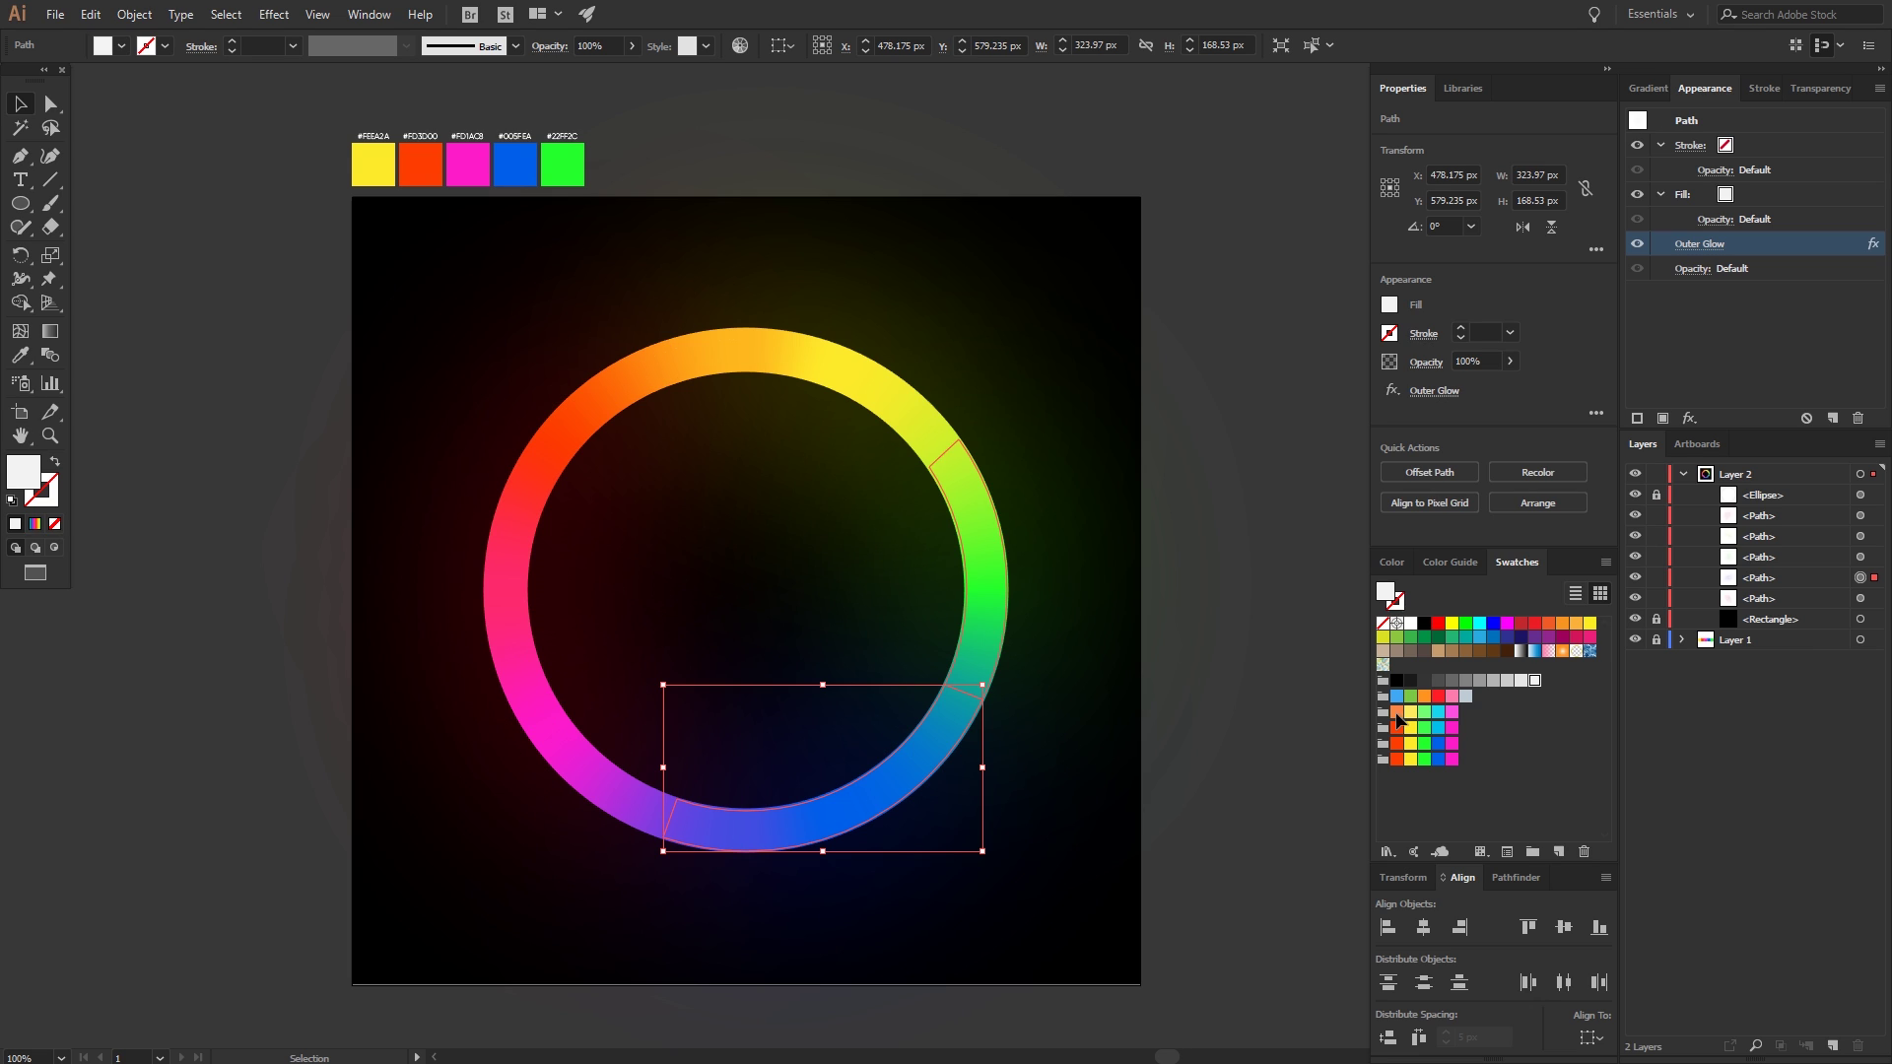
- Change the lower-left segment's outer glow colour to magenta, then deselect
click(1861, 600)
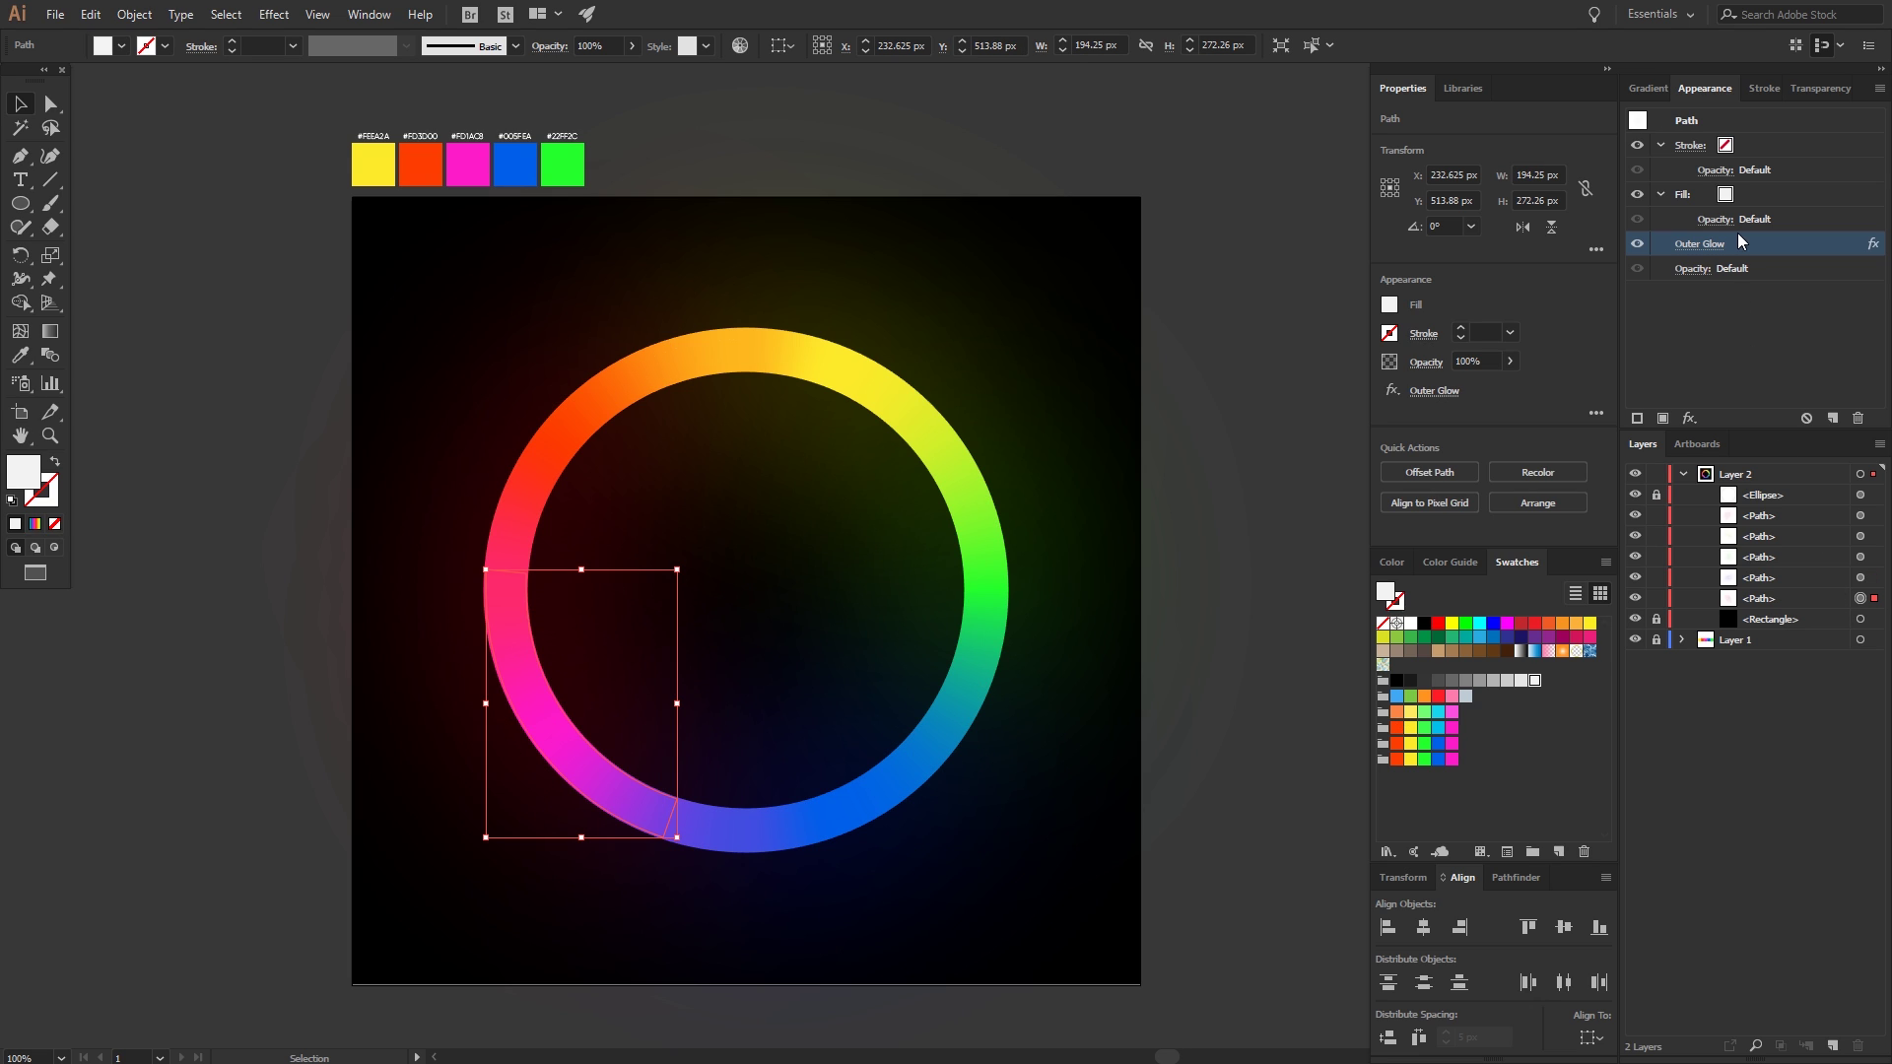
click(1713, 243)
click(1338, 461)
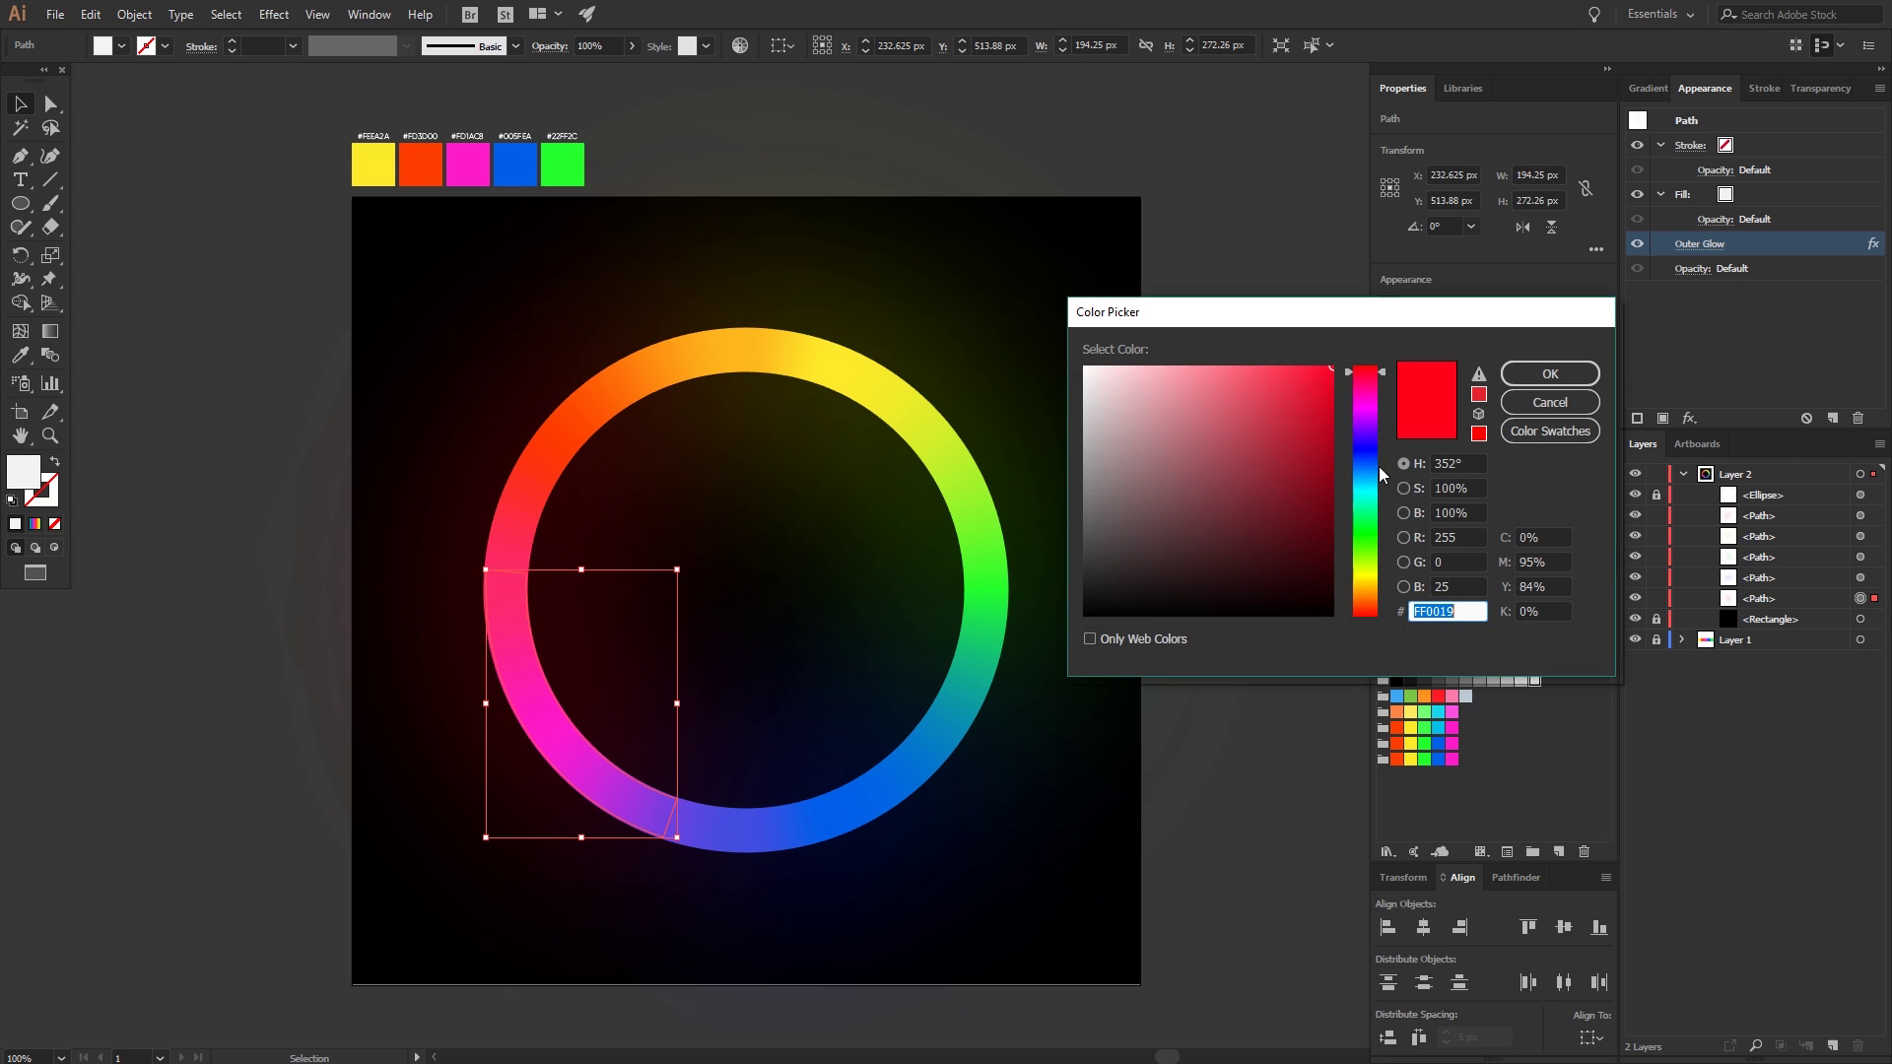
drag(1365, 379, 1367, 419)
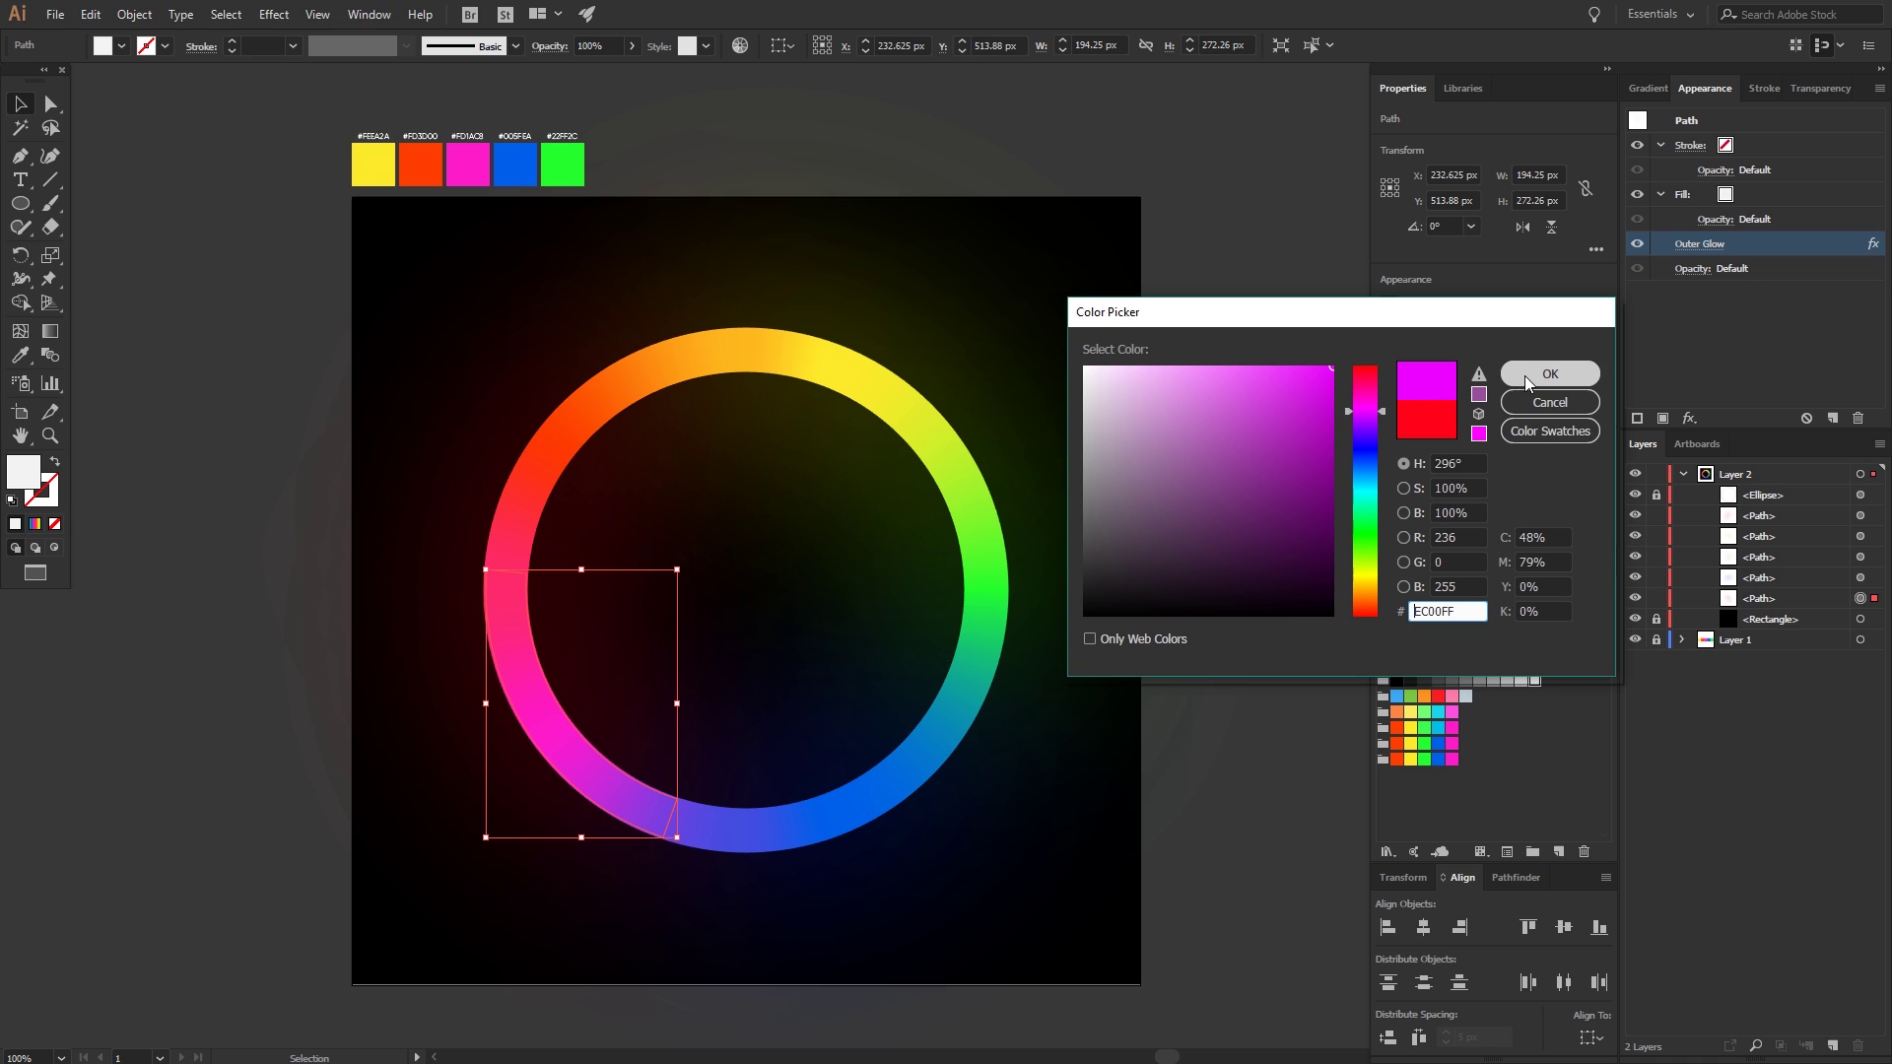
click(1550, 373)
click(1293, 566)
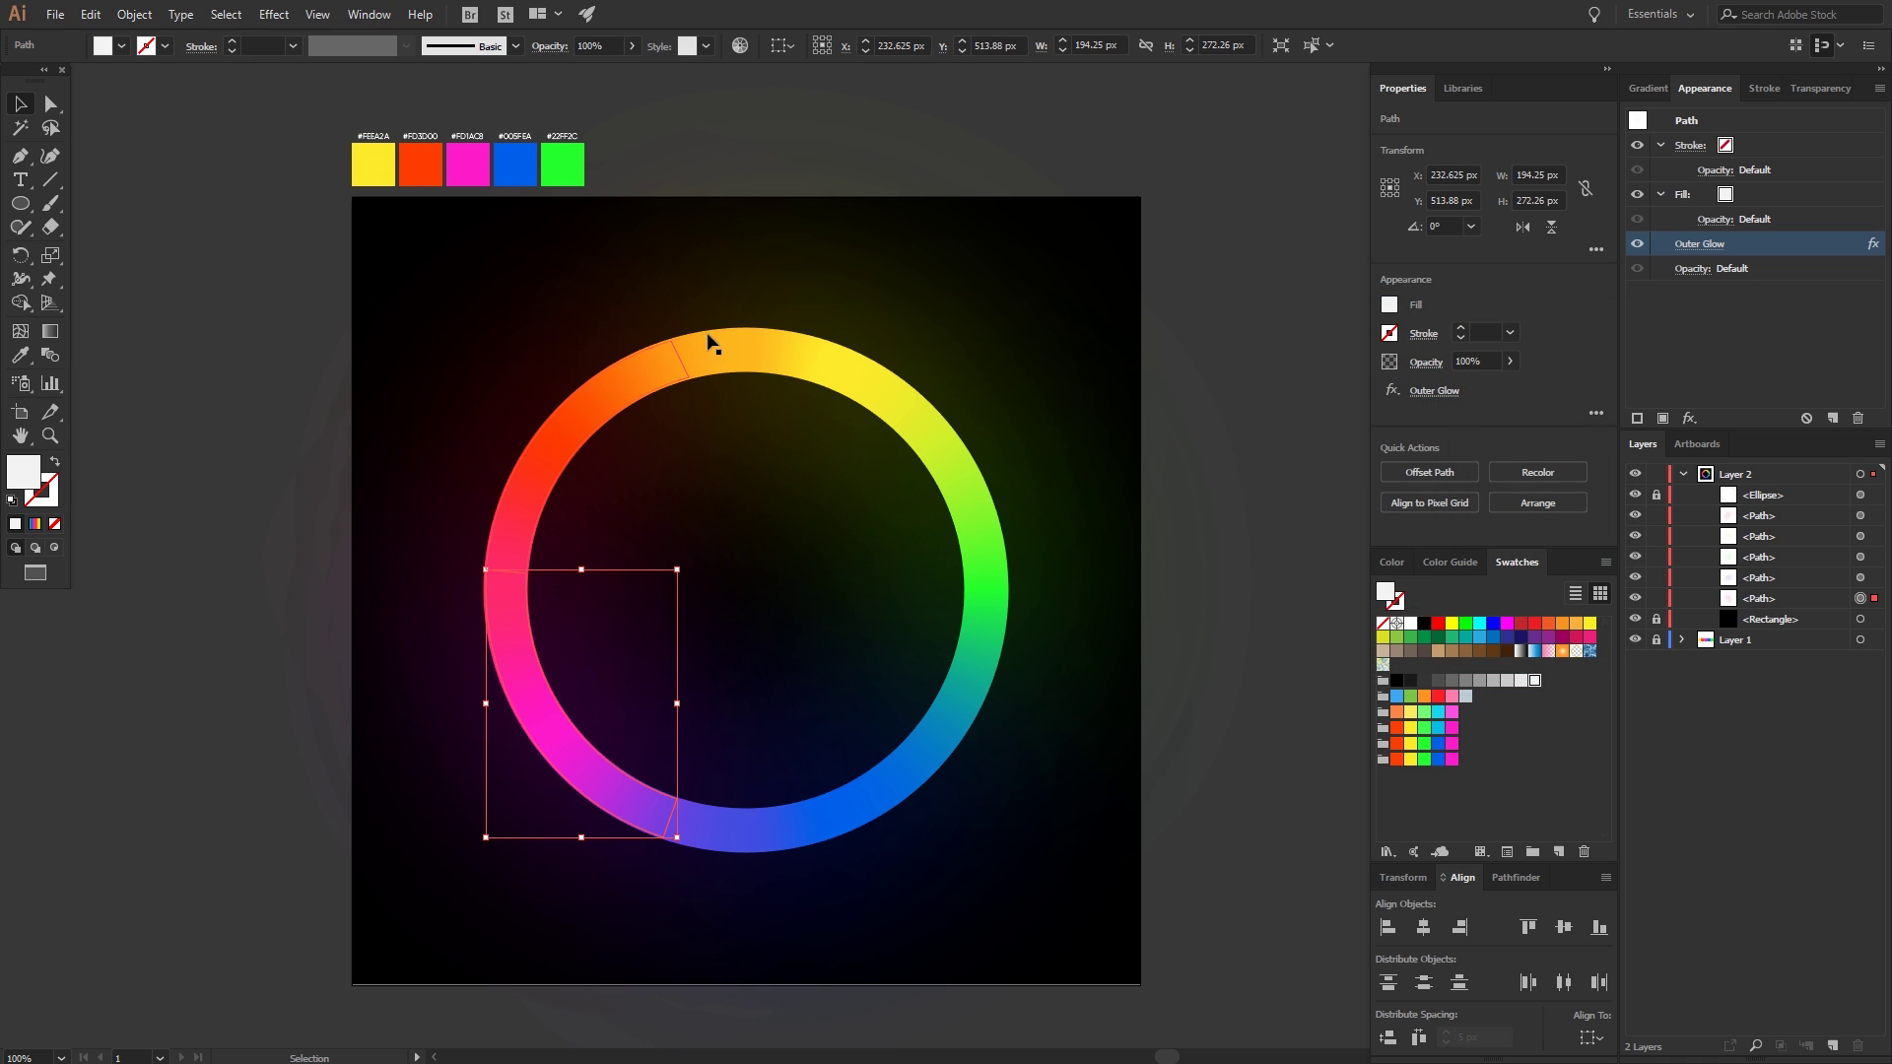
click(702, 377)
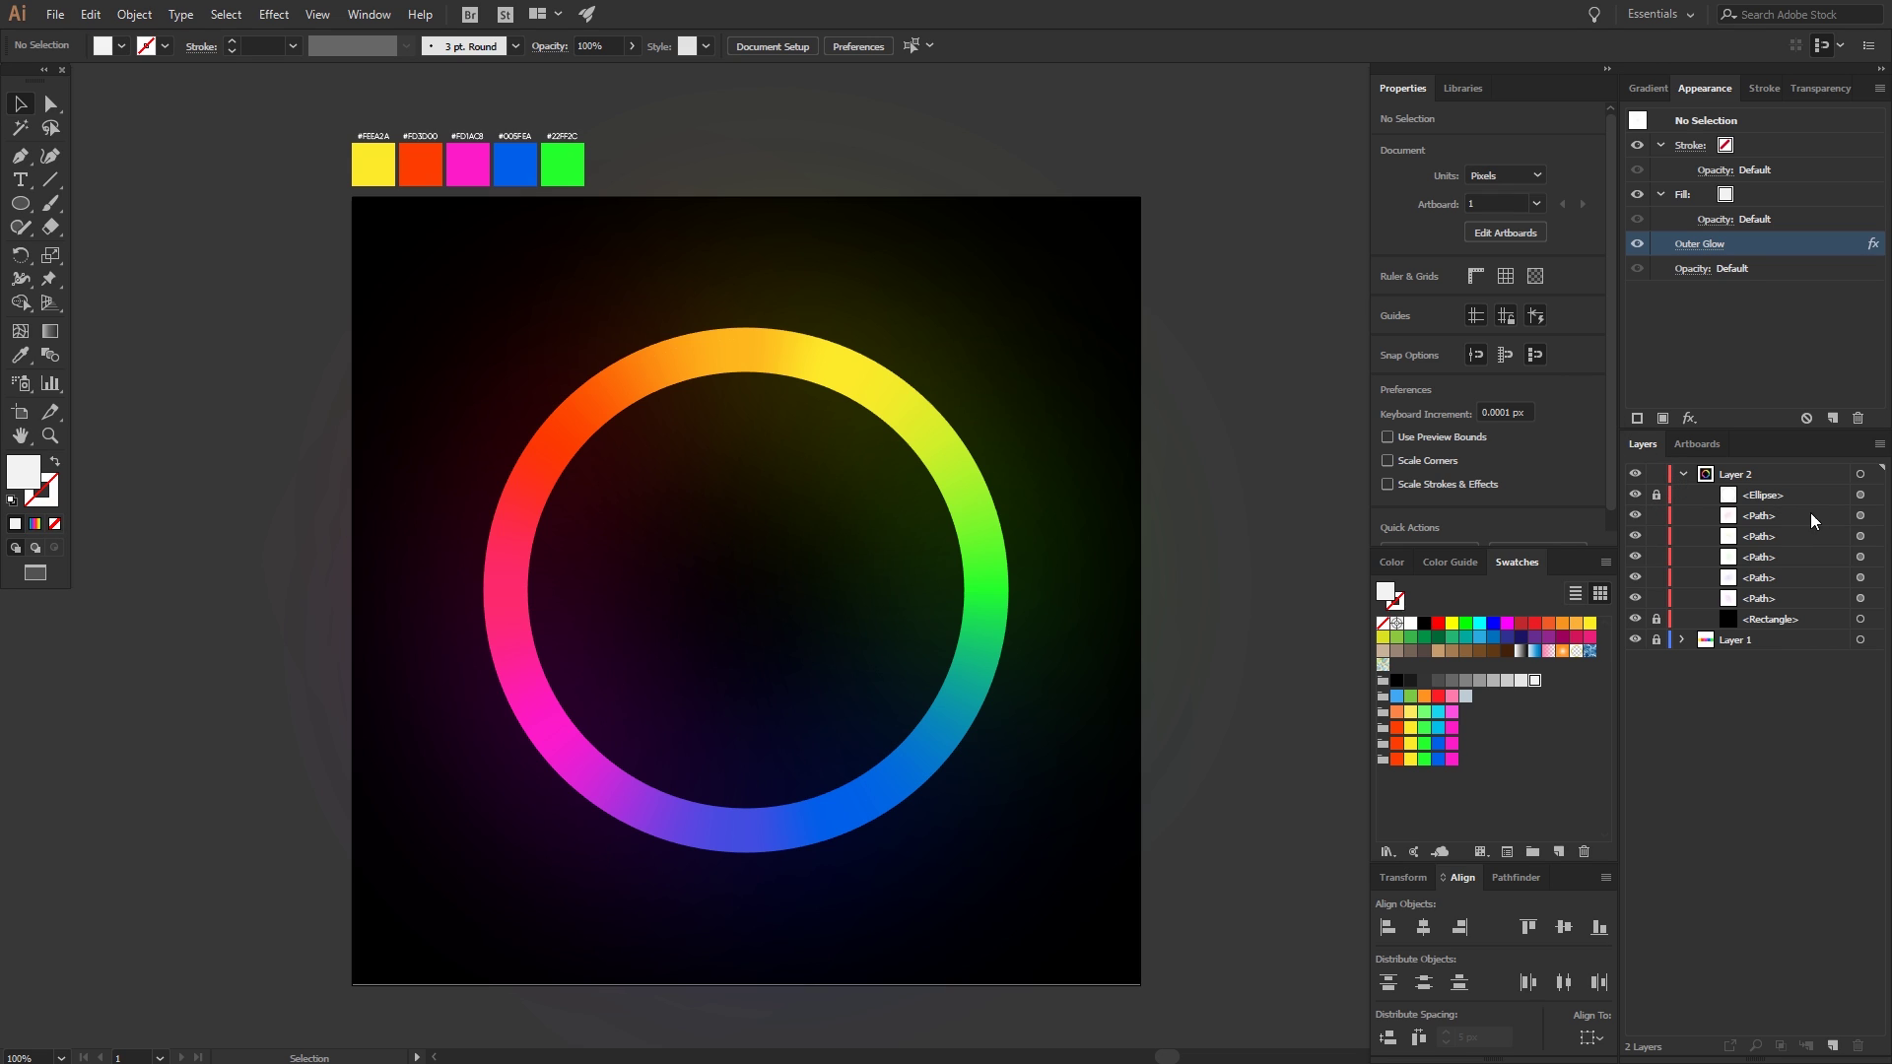
- Unlock the gradient ring ellipse and paste a copy directly in front of it
click(1657, 497)
click(1860, 496)
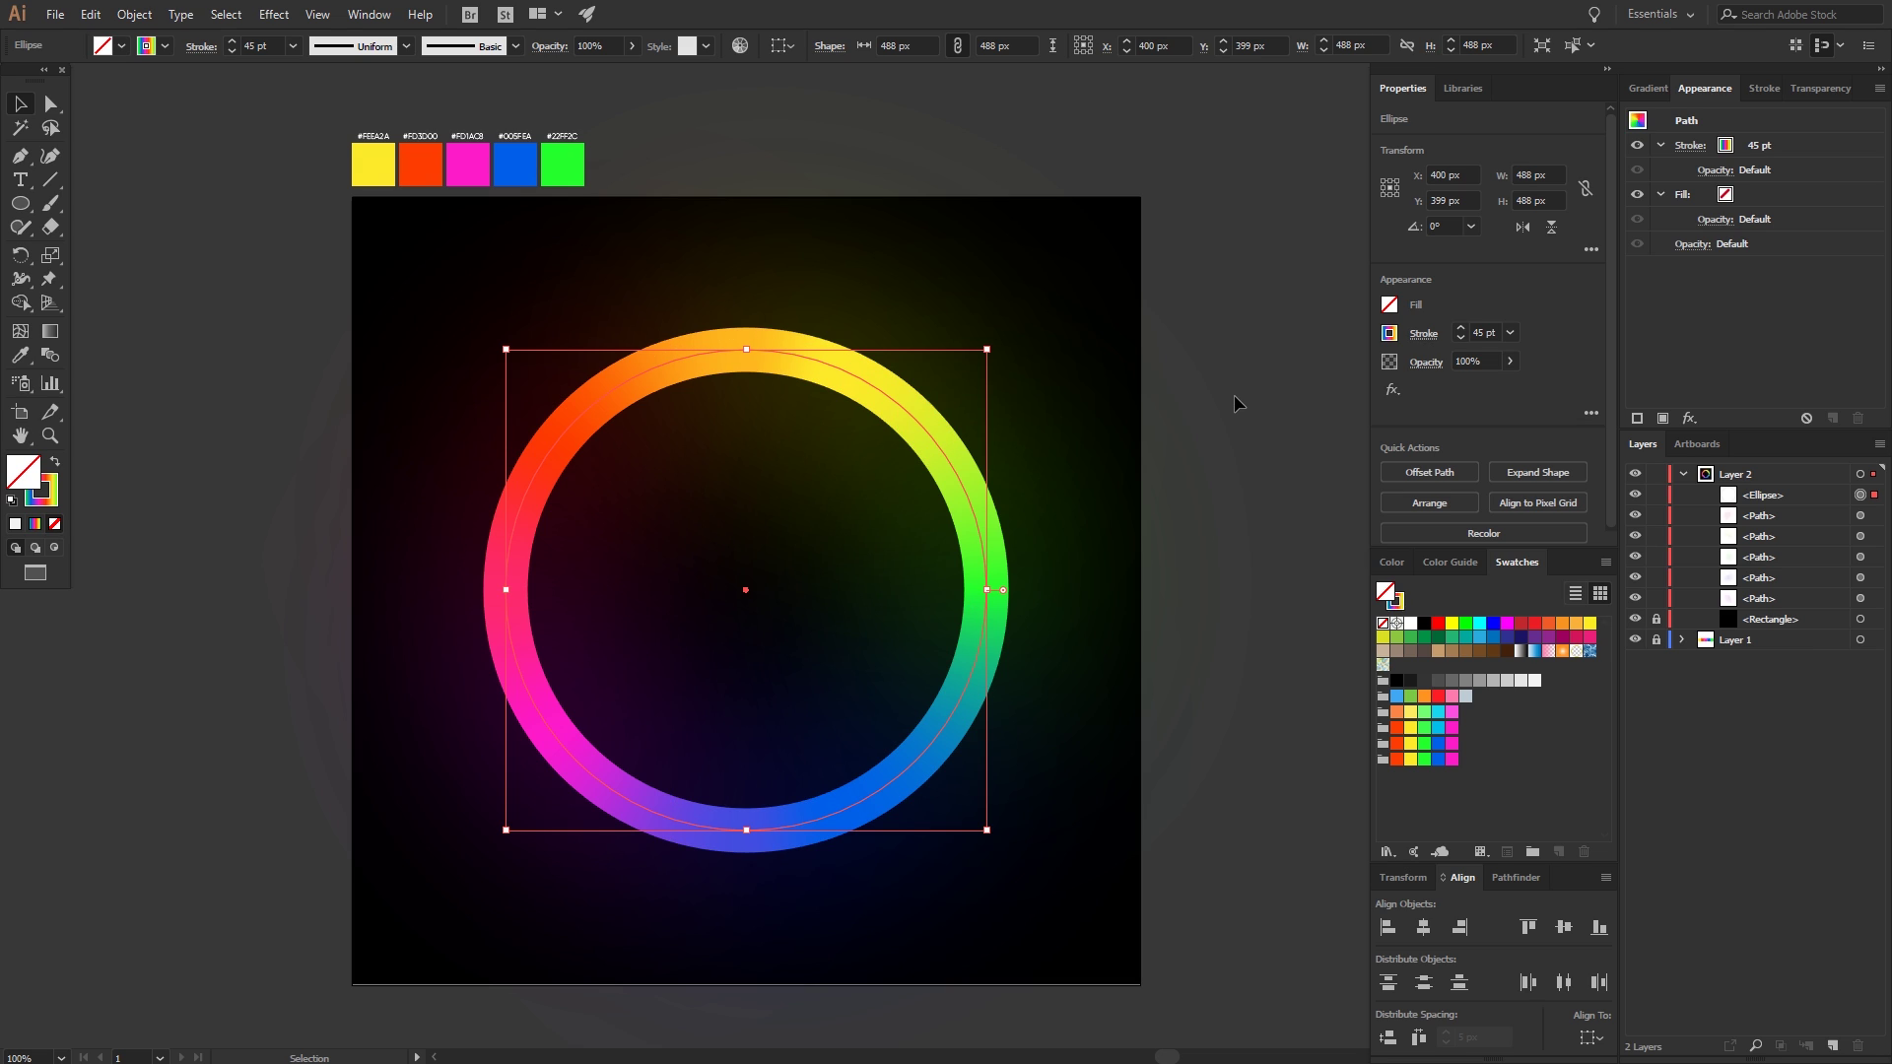
key(ctrl+c)
key(ctrl+f)
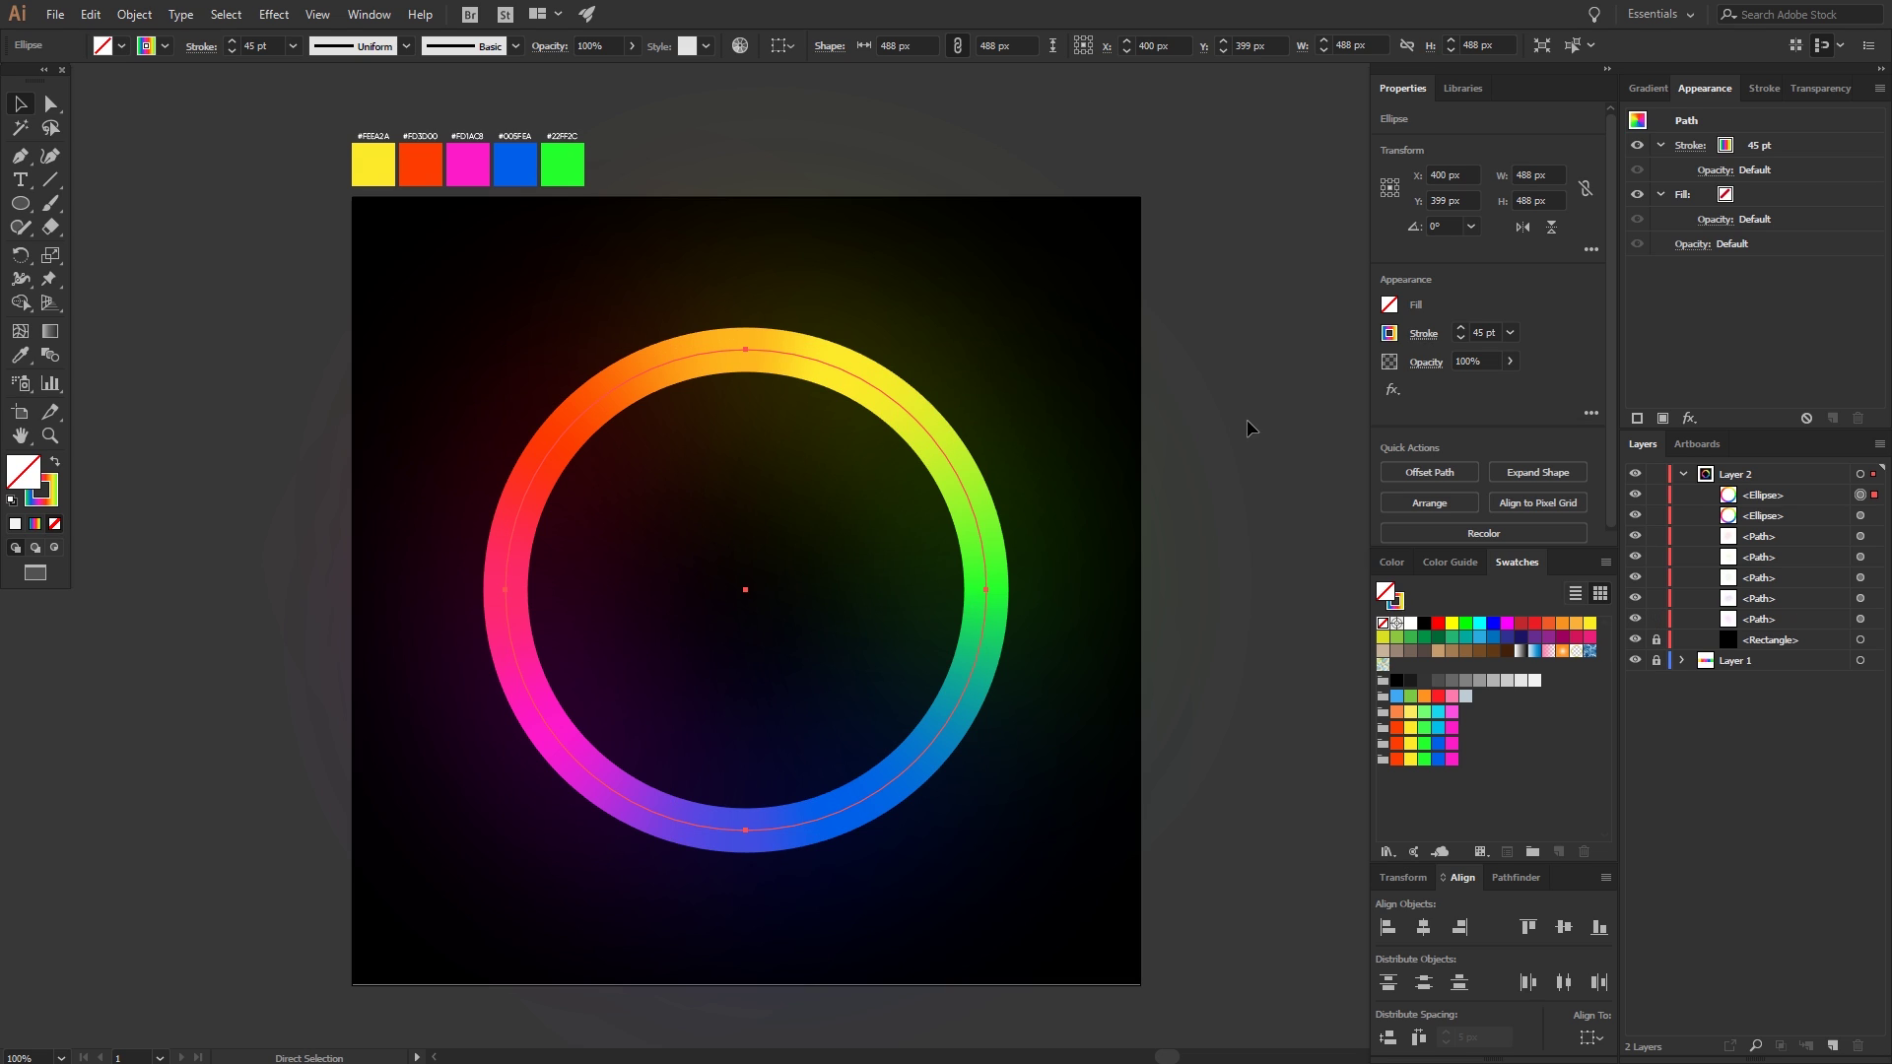
- Lock the original ring and select the duplicated ring
click(88, 15)
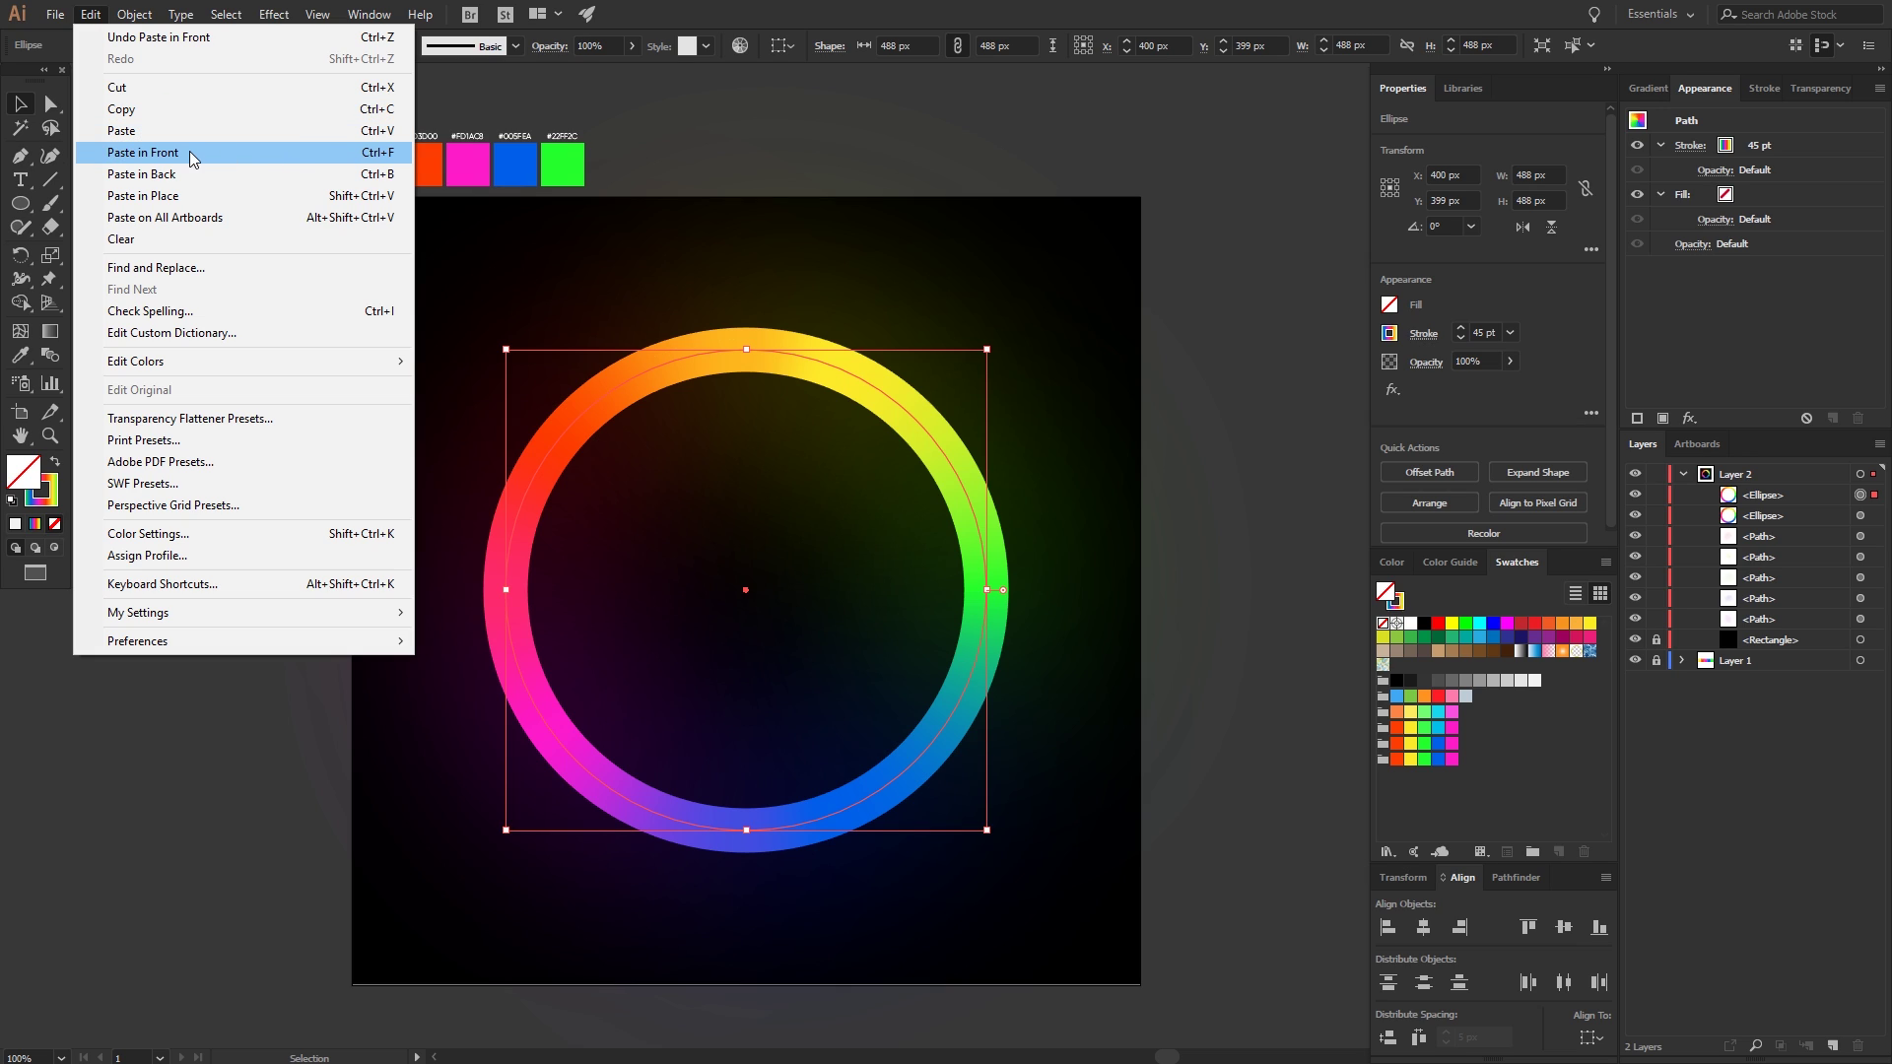
click(1862, 497)
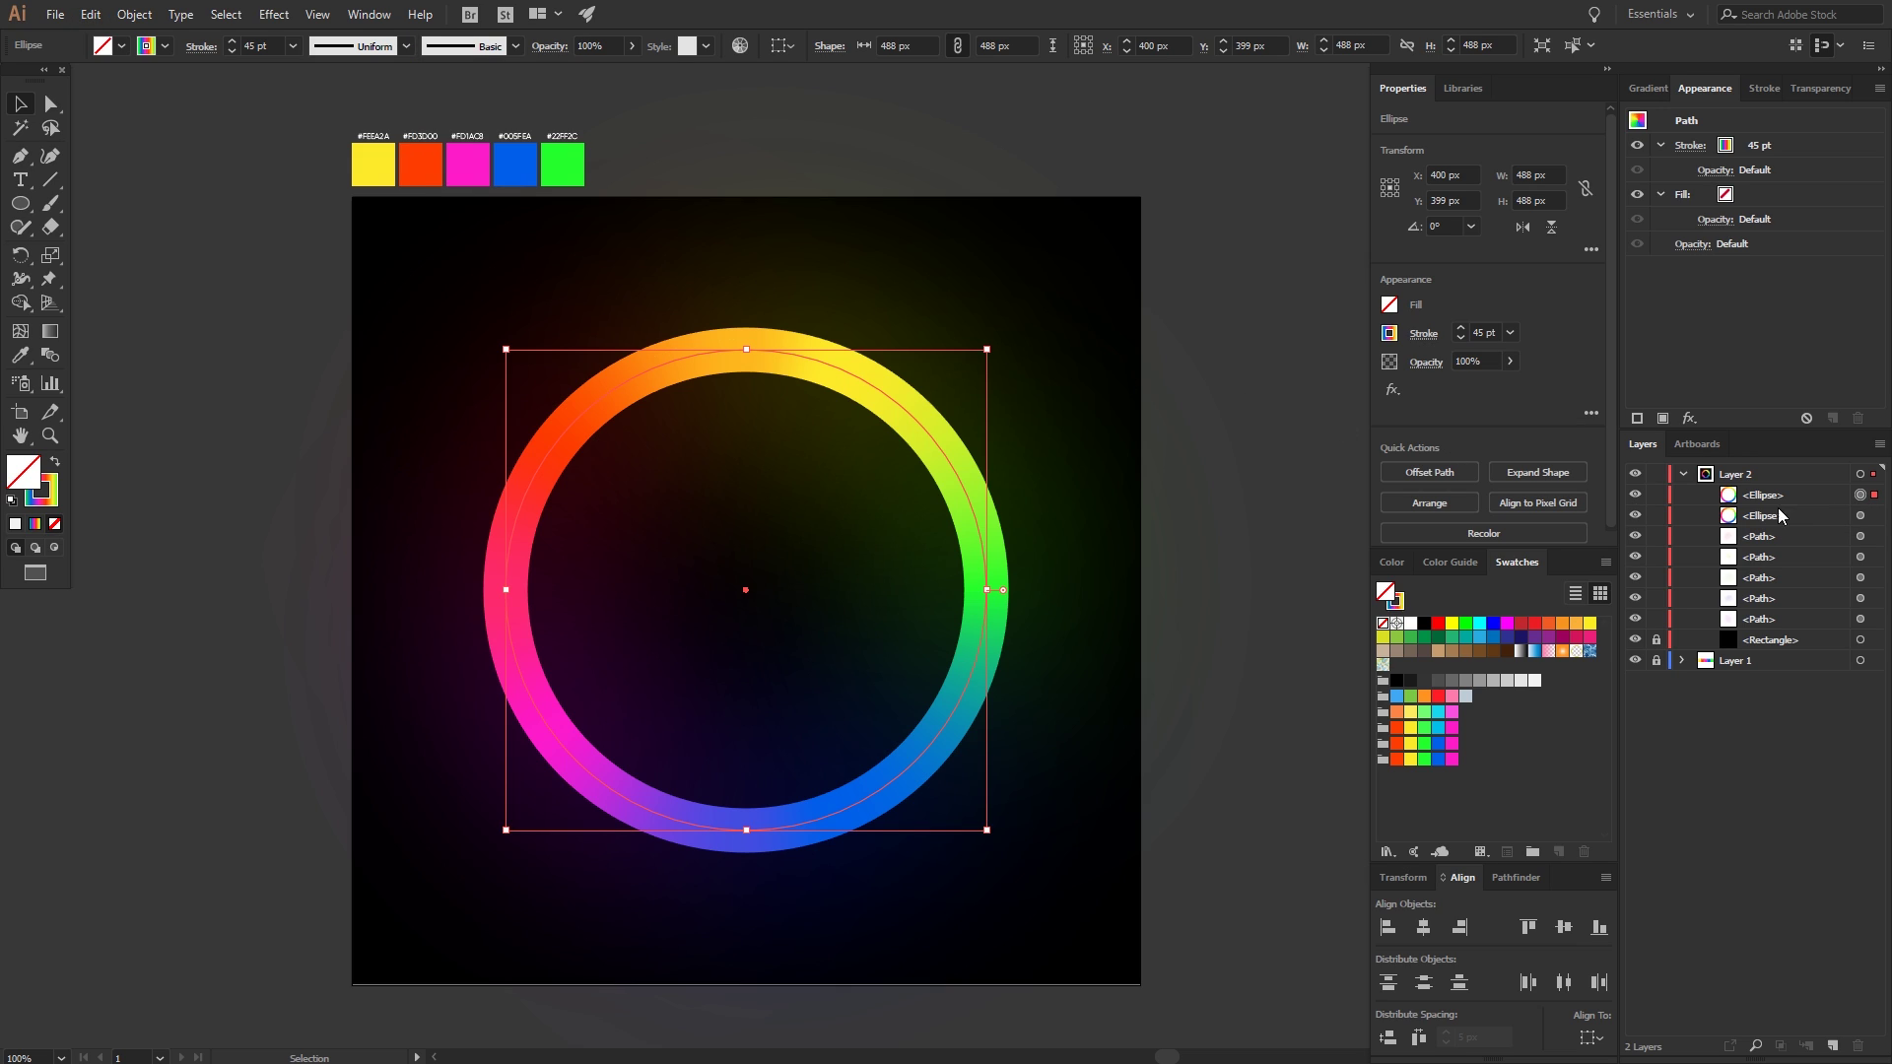
click(1656, 496)
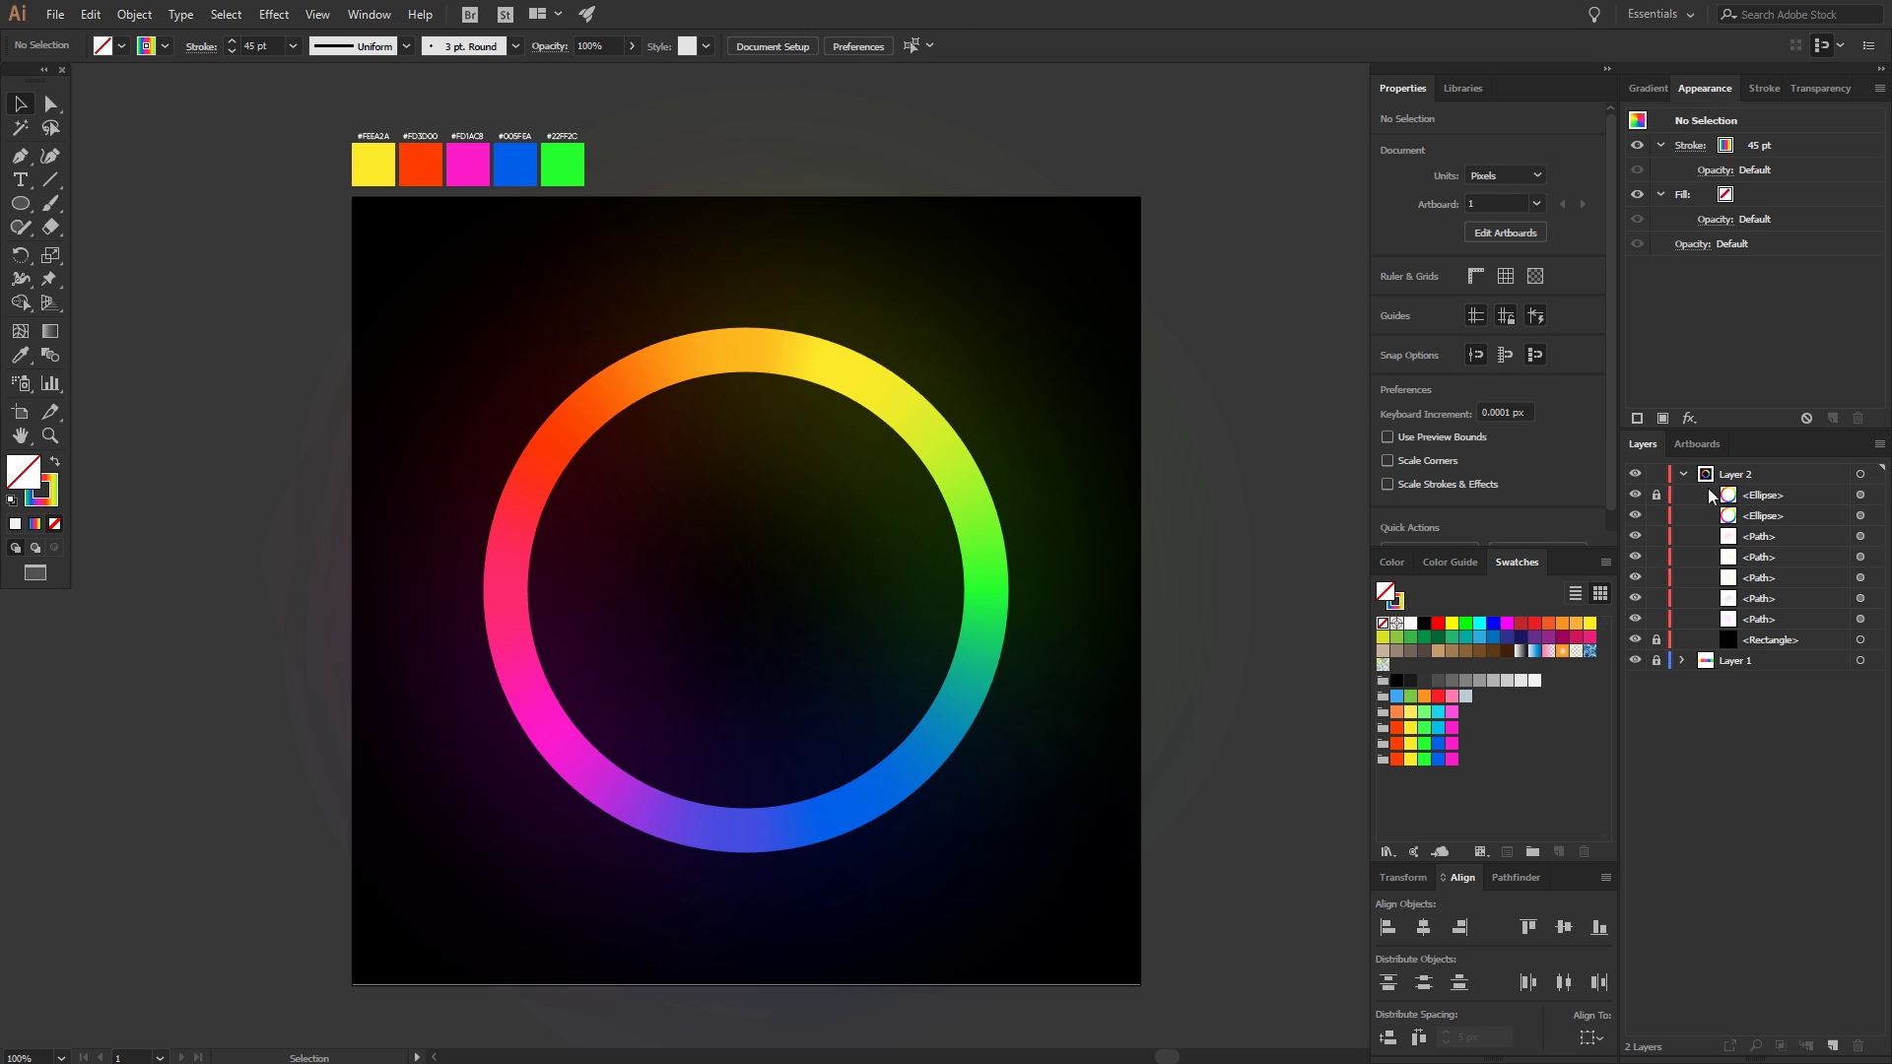
click(1861, 515)
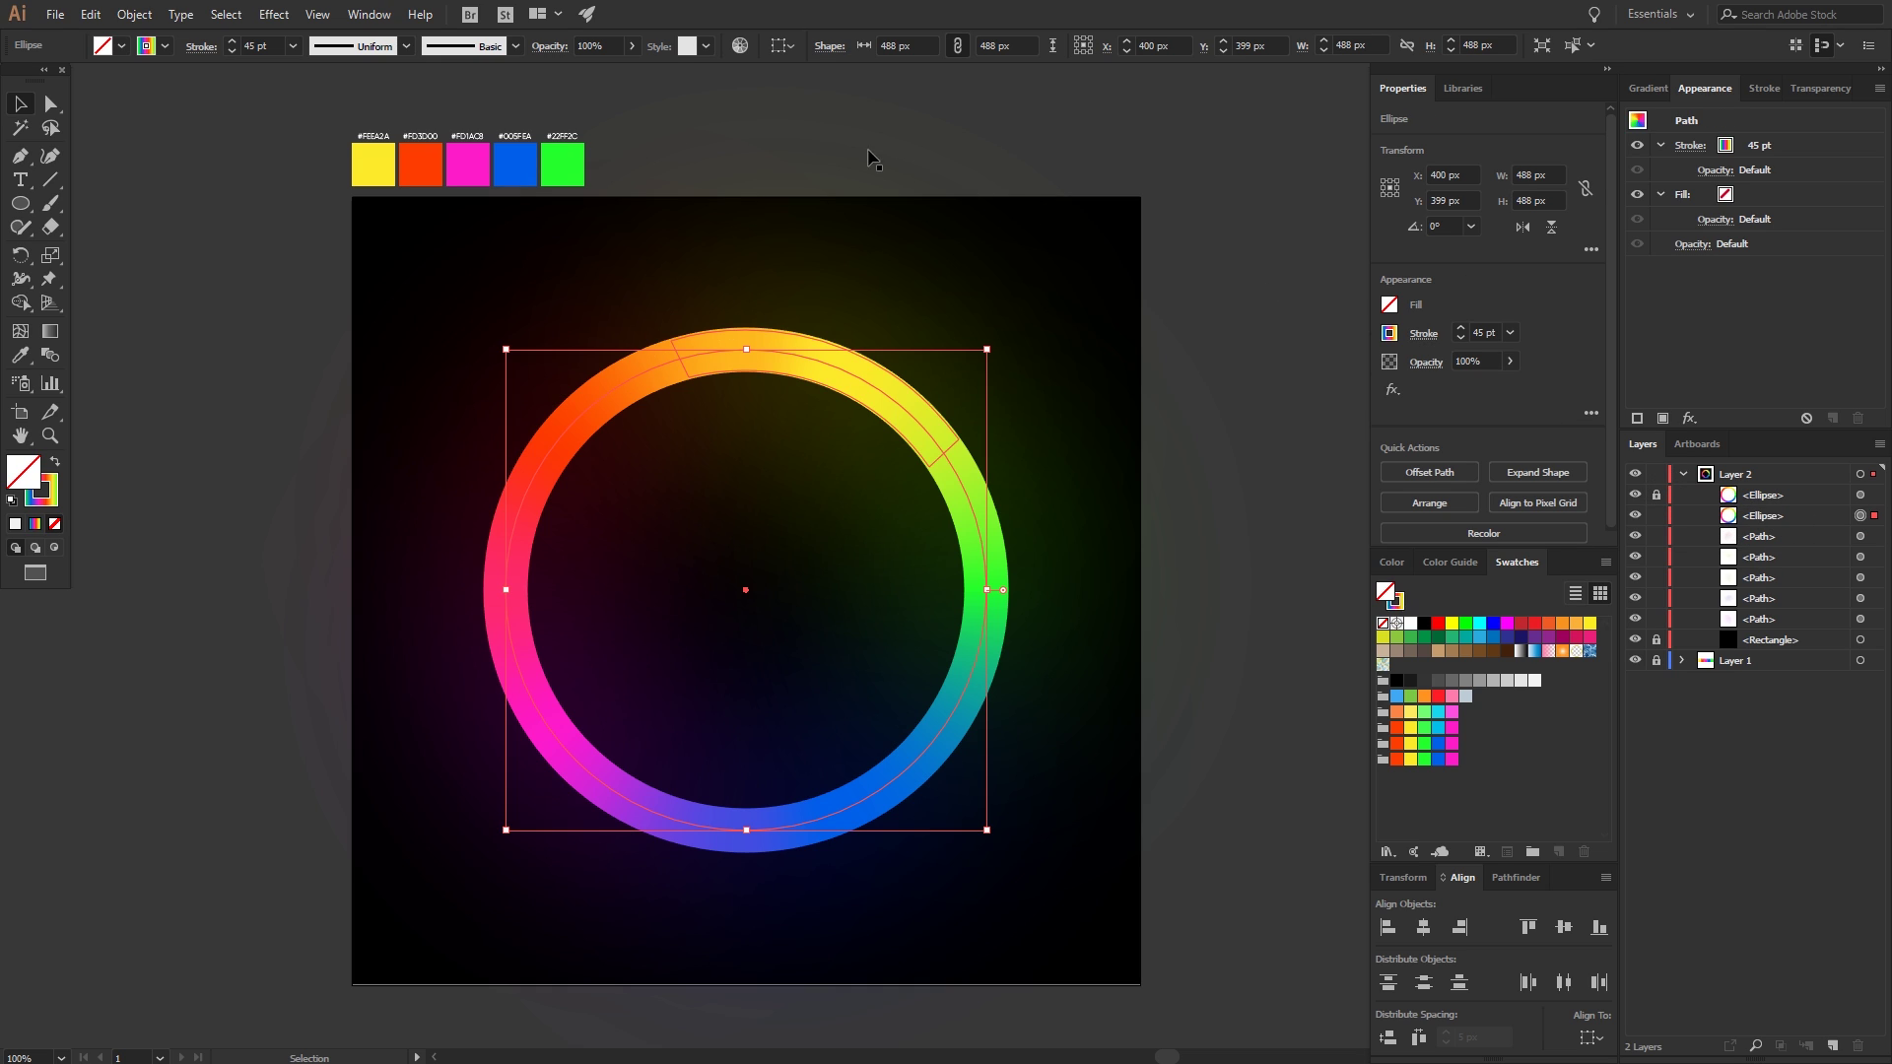
- Apply a Gaussian Blur of 7.3 pixels to the duplicate ring
click(283, 20)
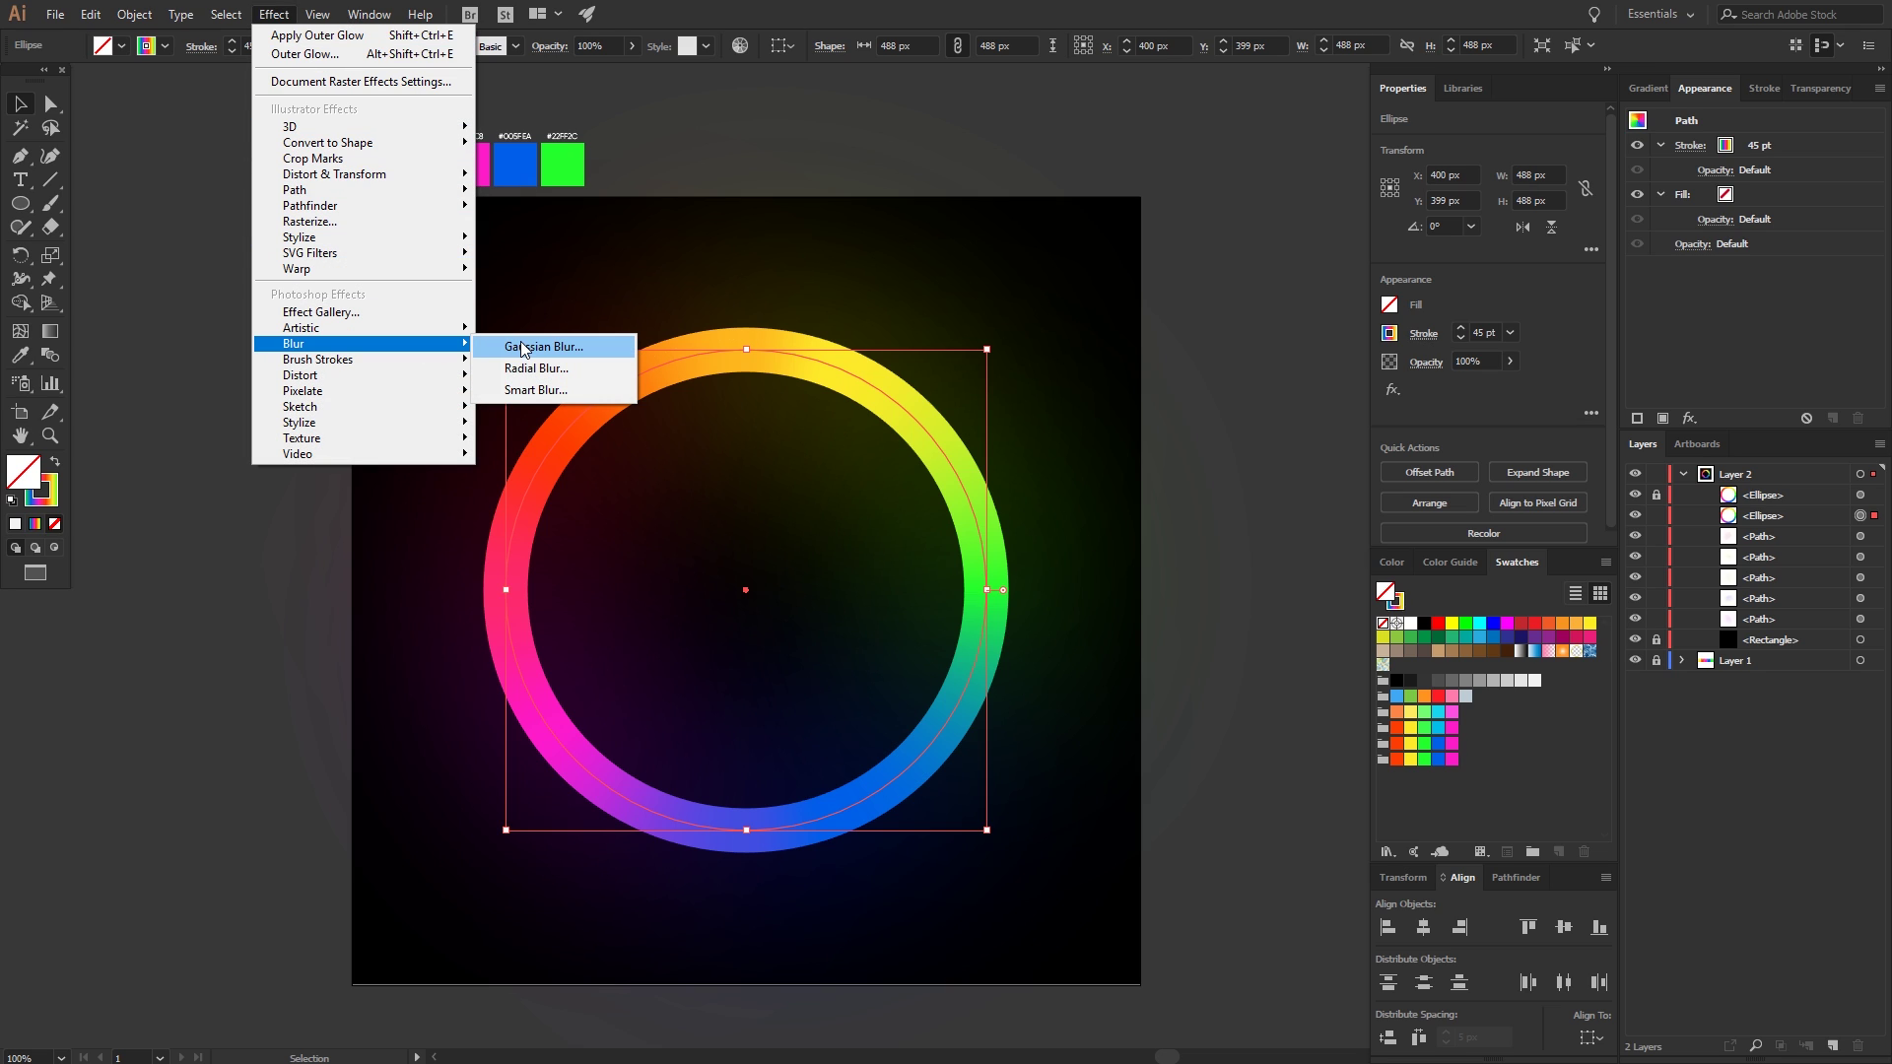
click(537, 347)
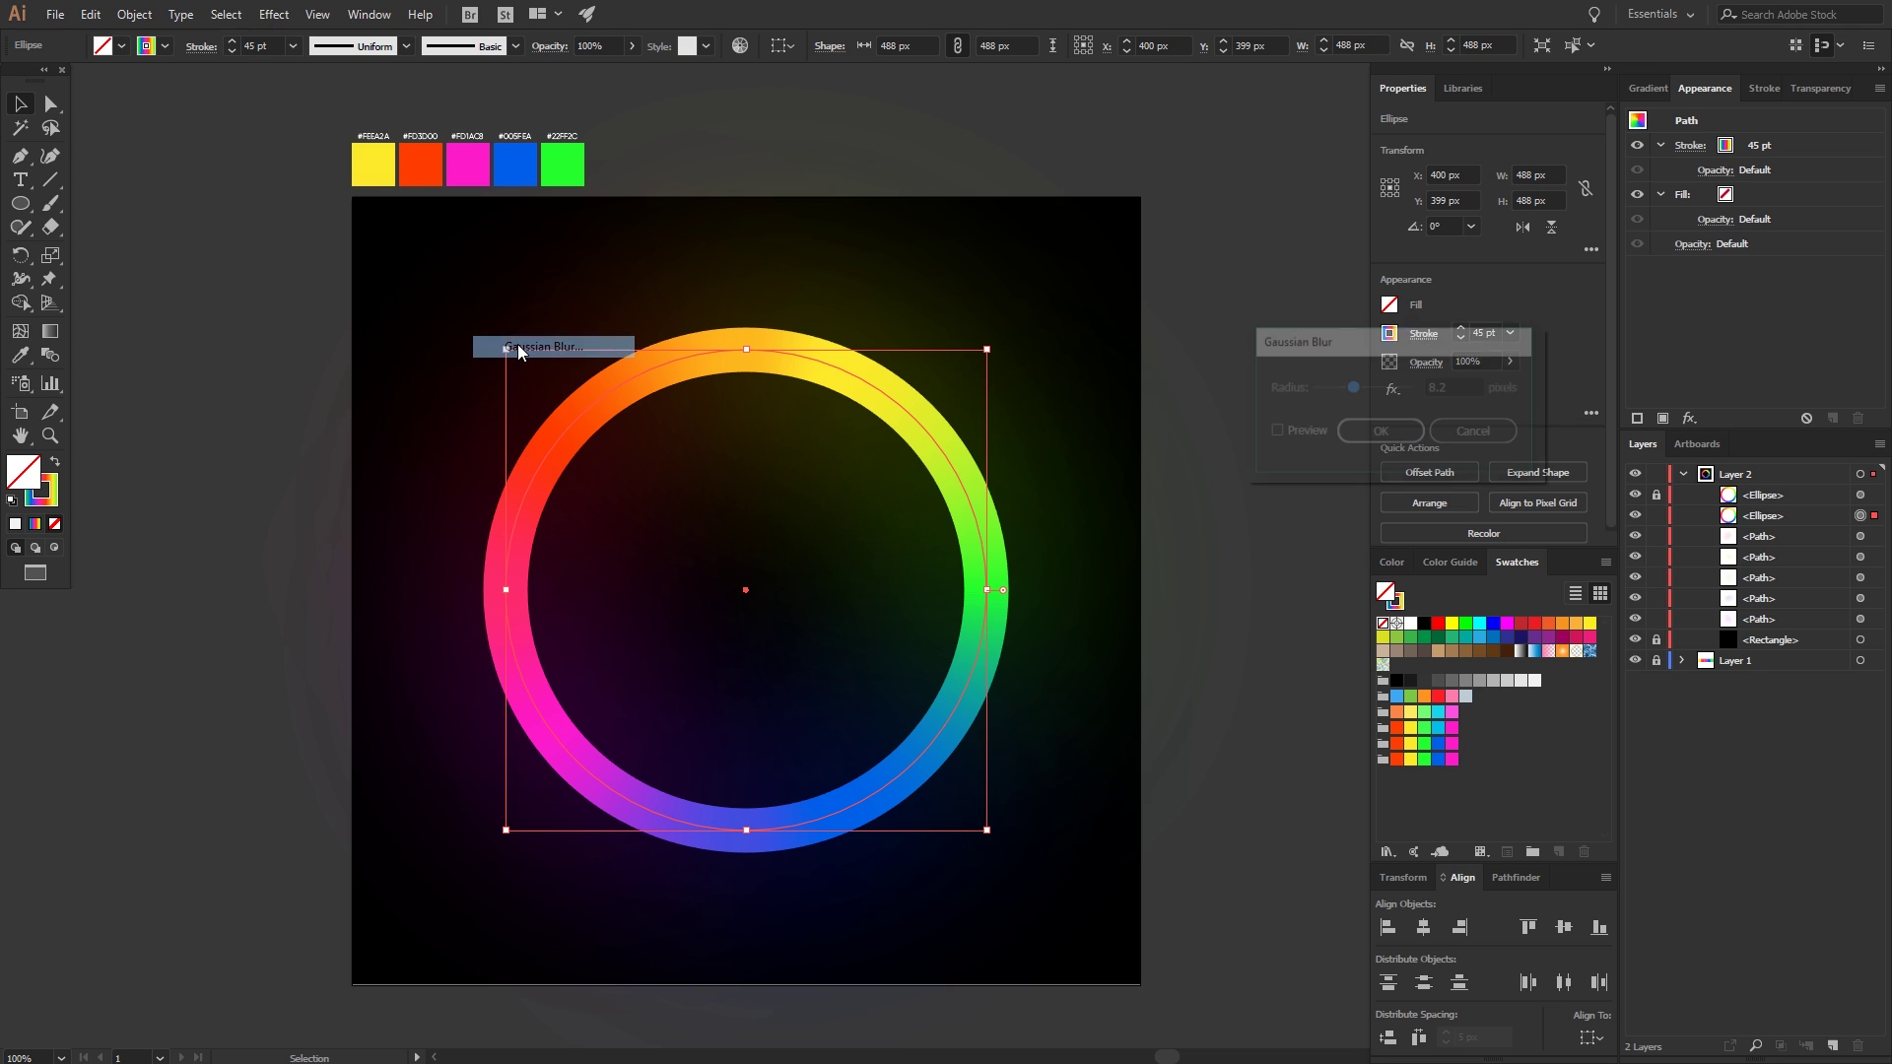
click(1276, 433)
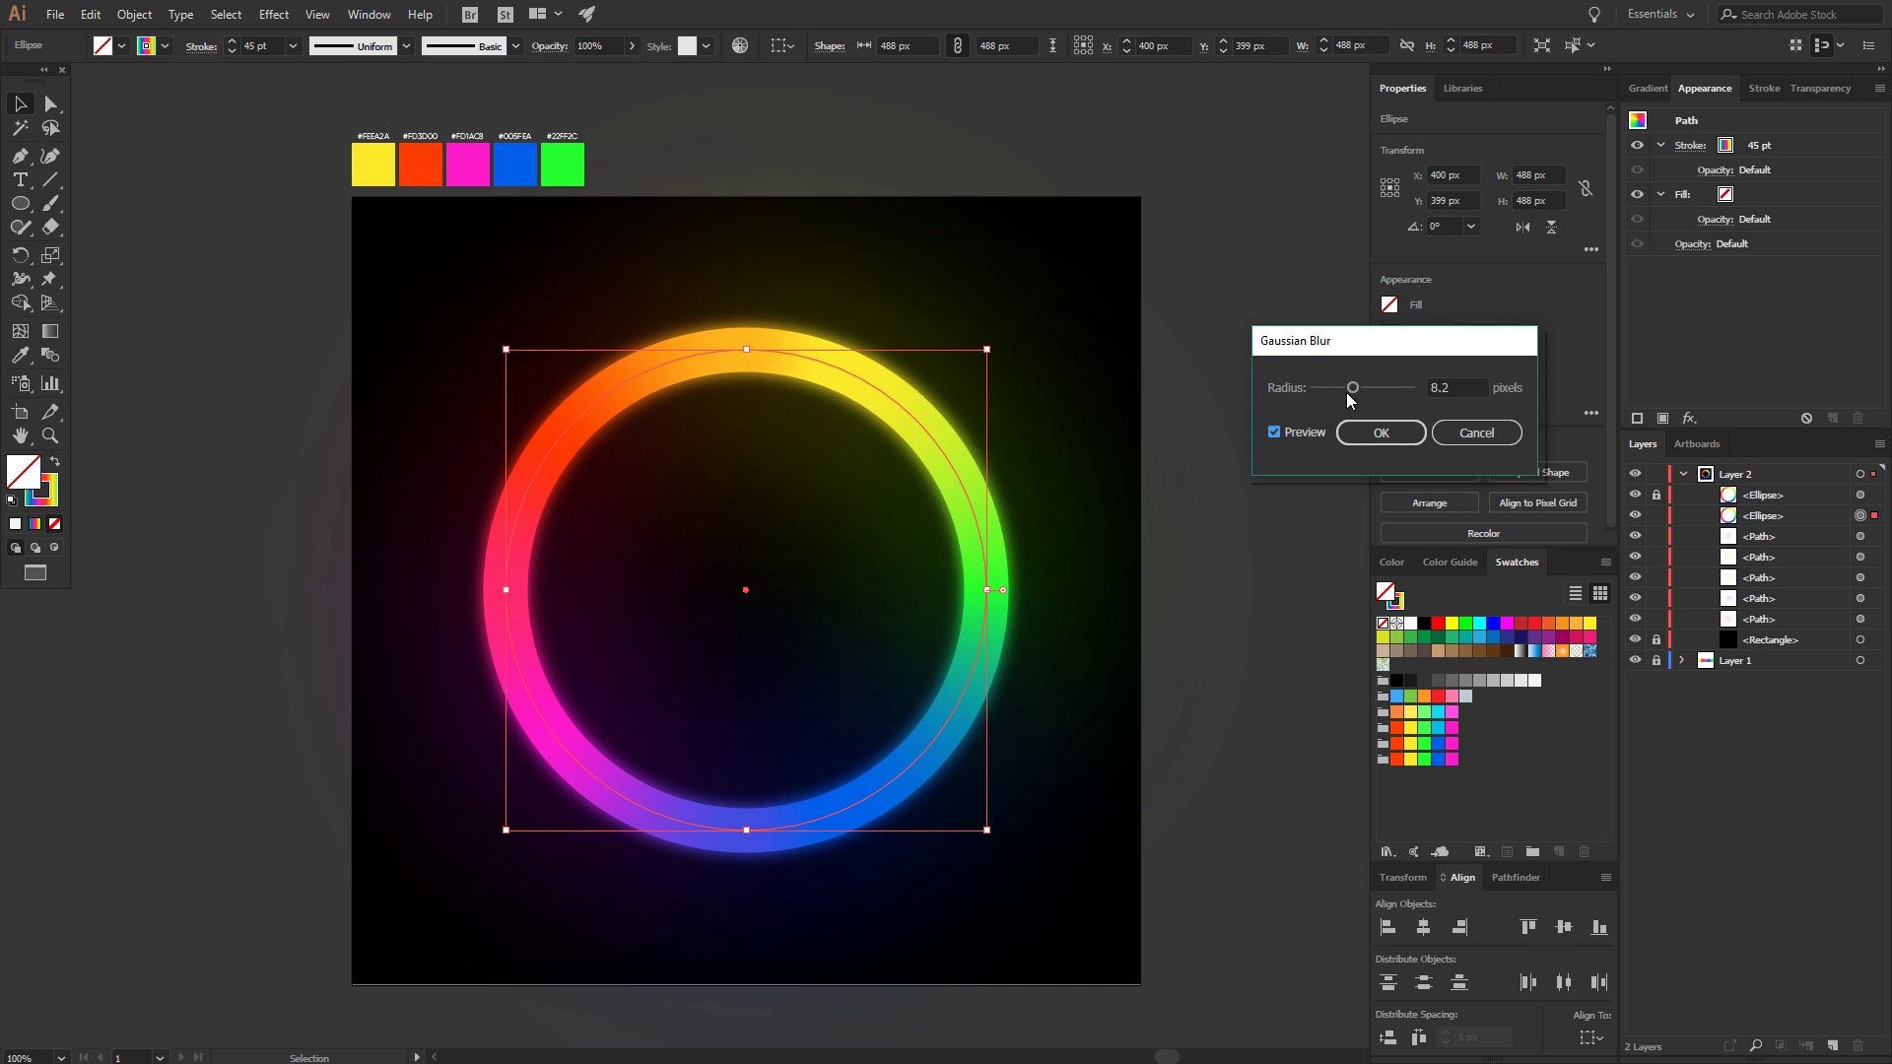
drag(1350, 387, 1346, 385)
click(1380, 431)
- Lower the blurred ring's opacity to 55% and deselect it
click(1824, 85)
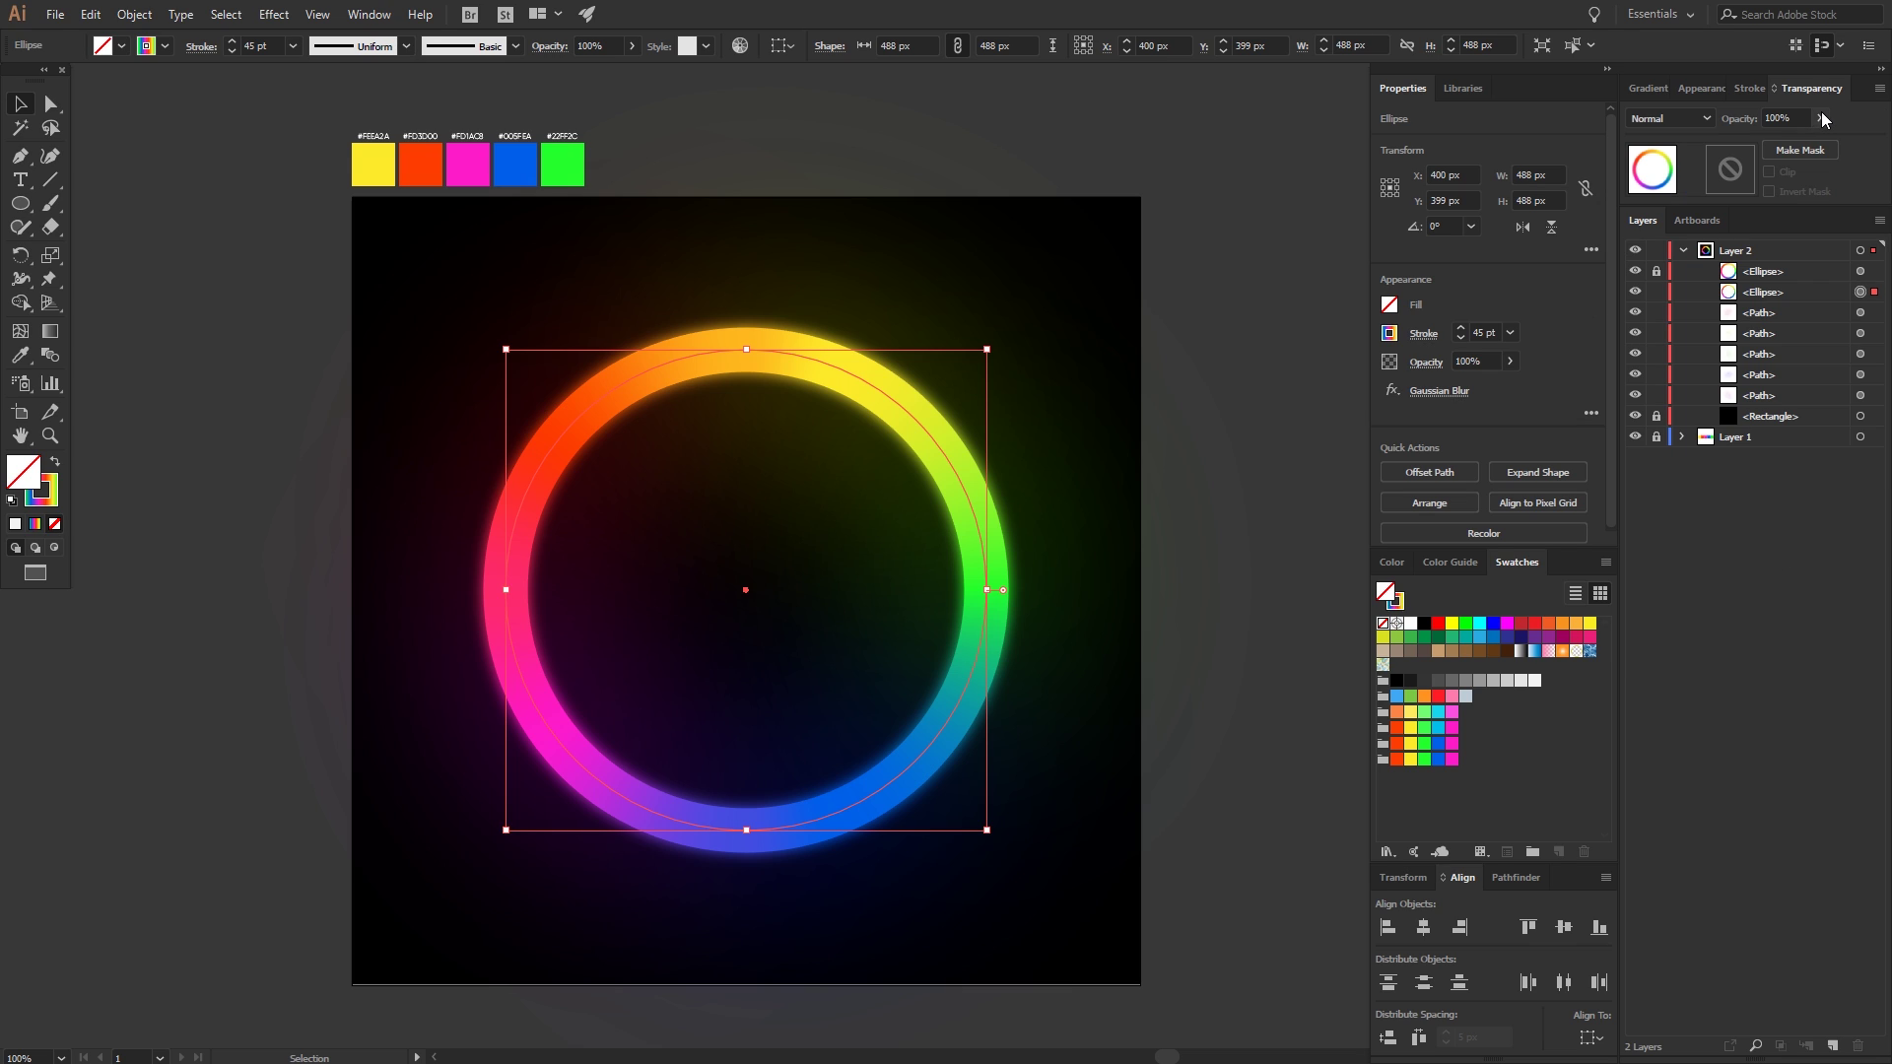
click(1819, 117)
drag(1818, 143, 1786, 148)
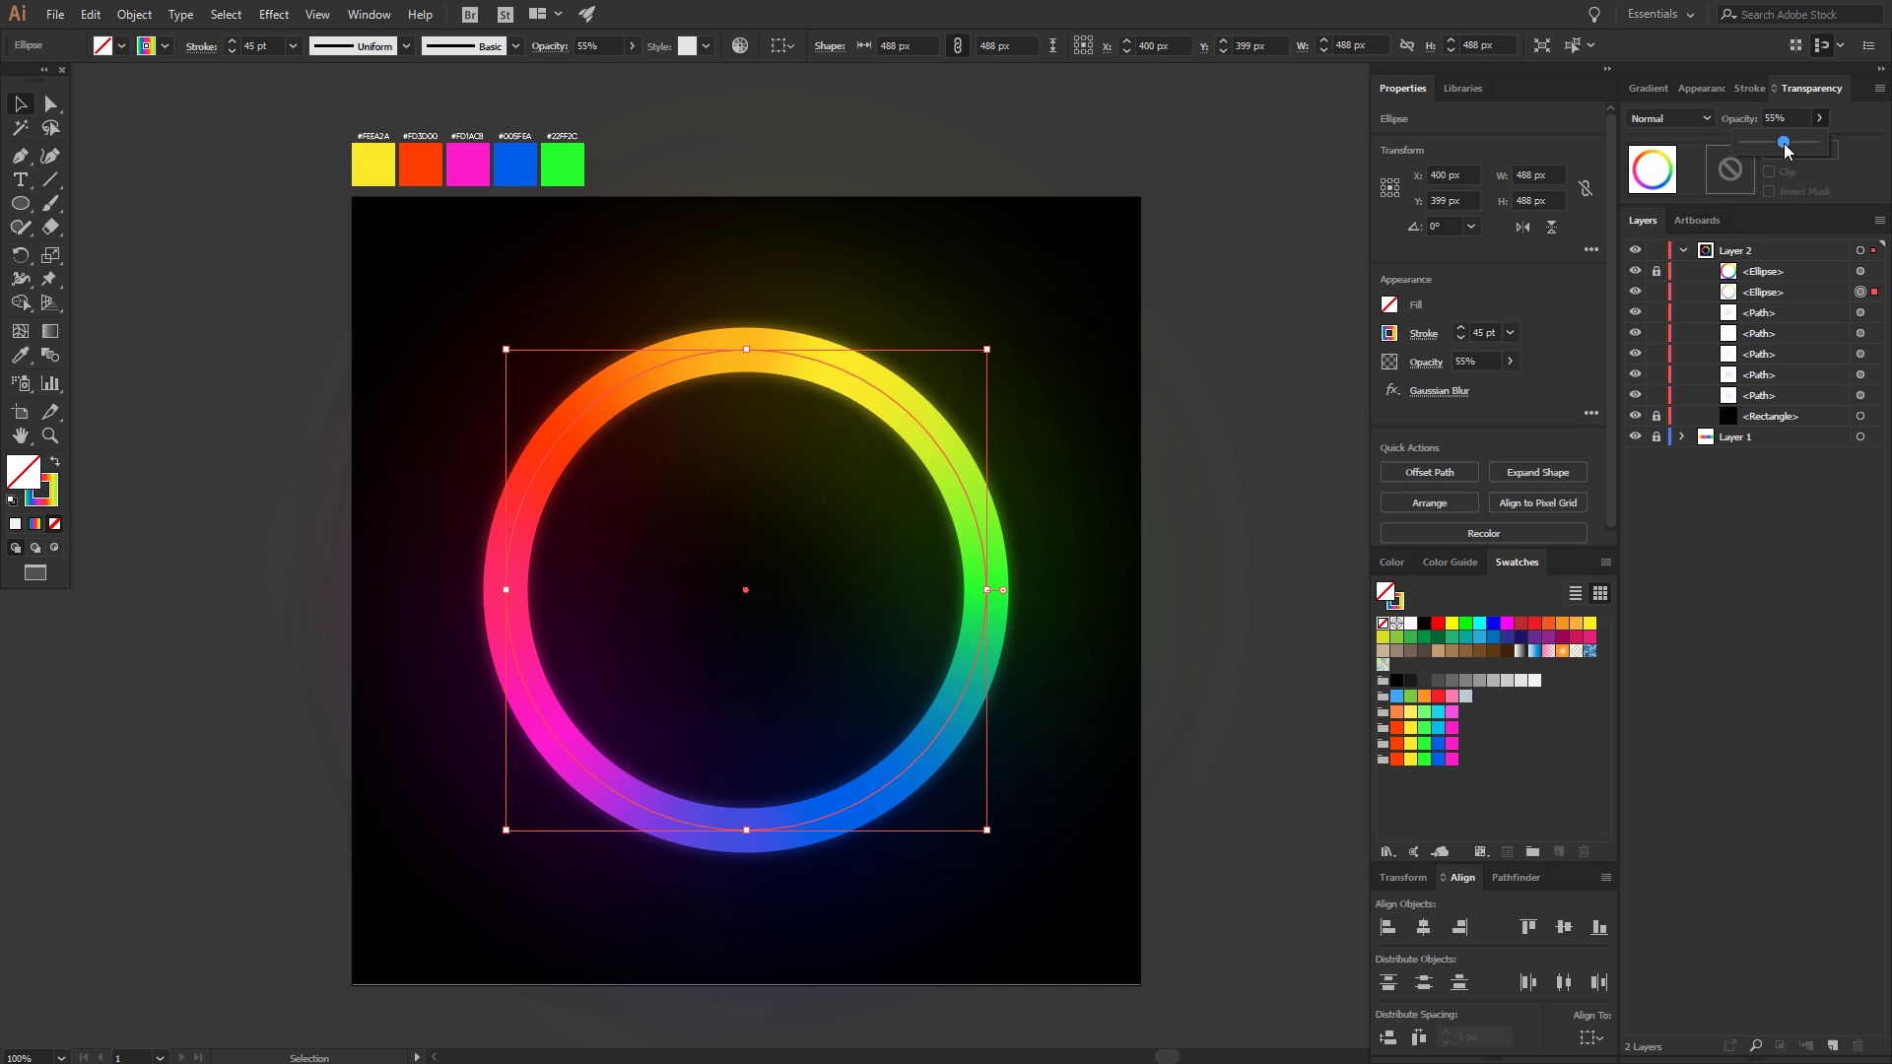
click(1257, 296)
click(1258, 296)
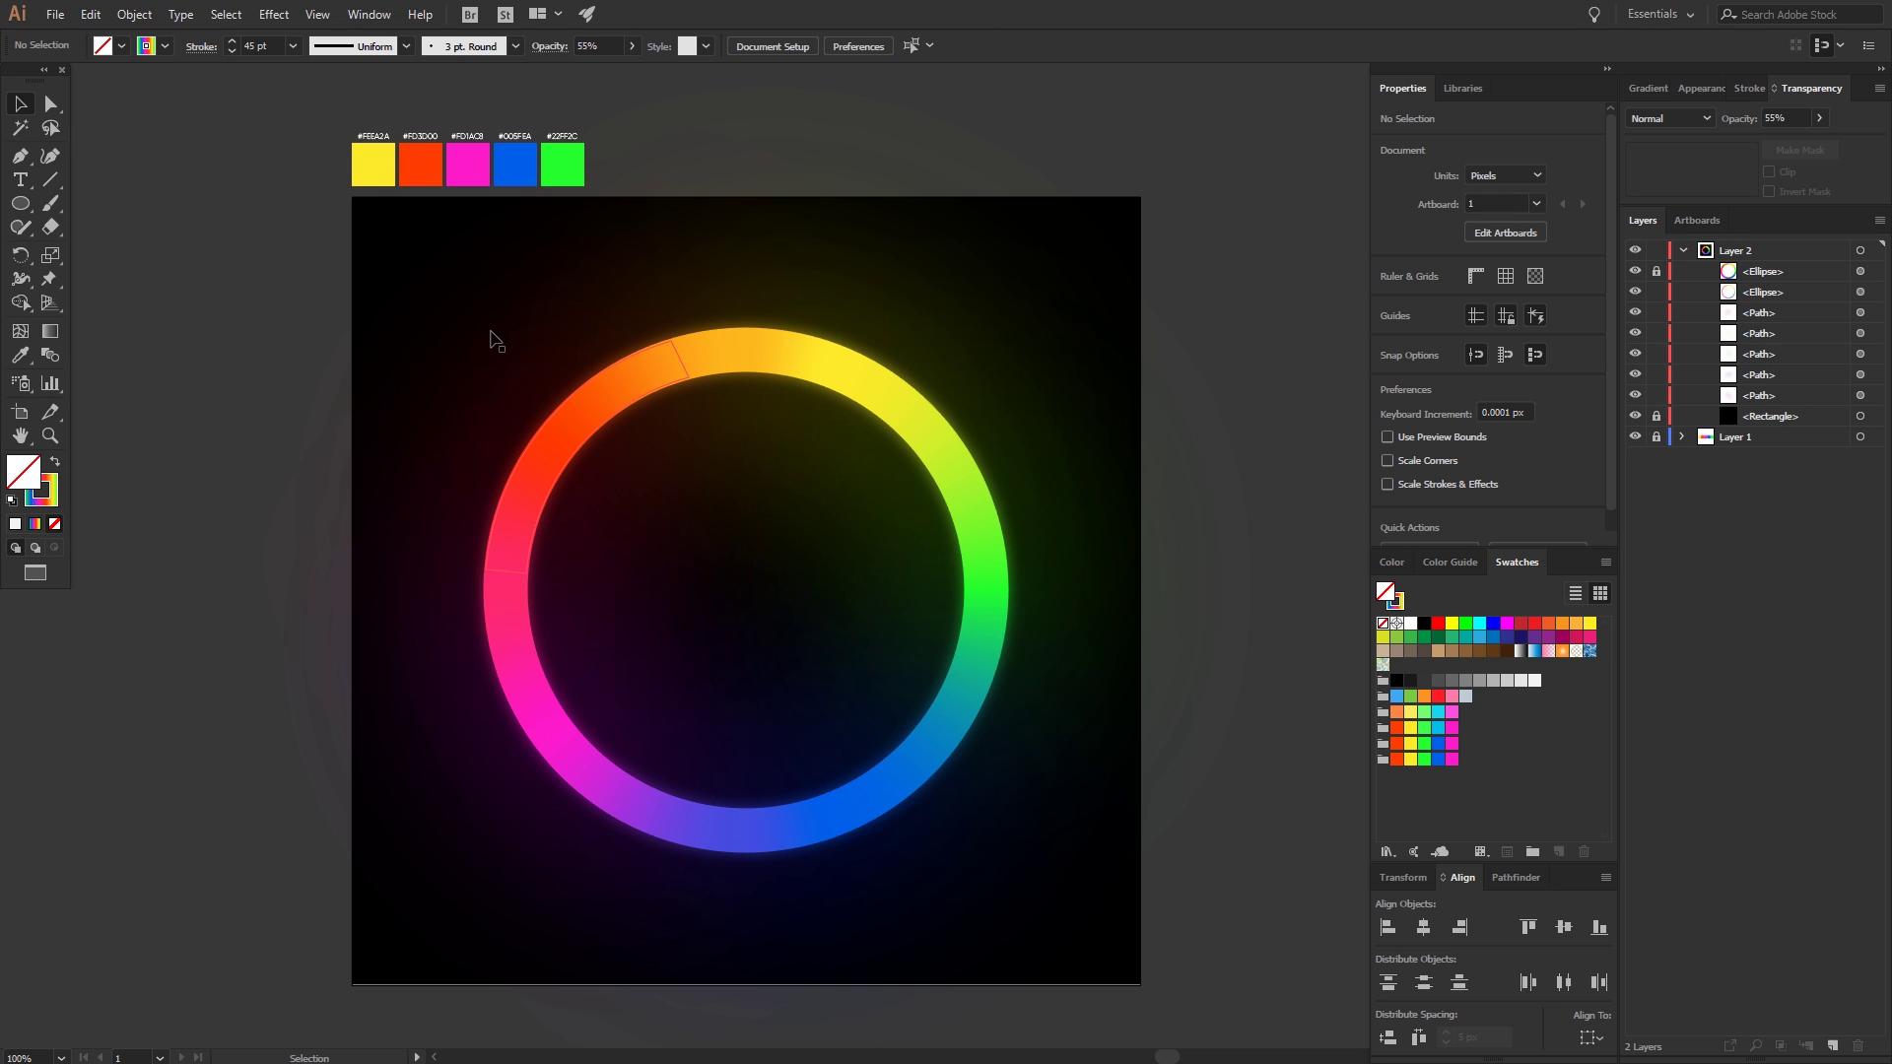
- Collapse and lock Layer 2, then briefly hide and restore all panels
click(1683, 251)
click(1657, 250)
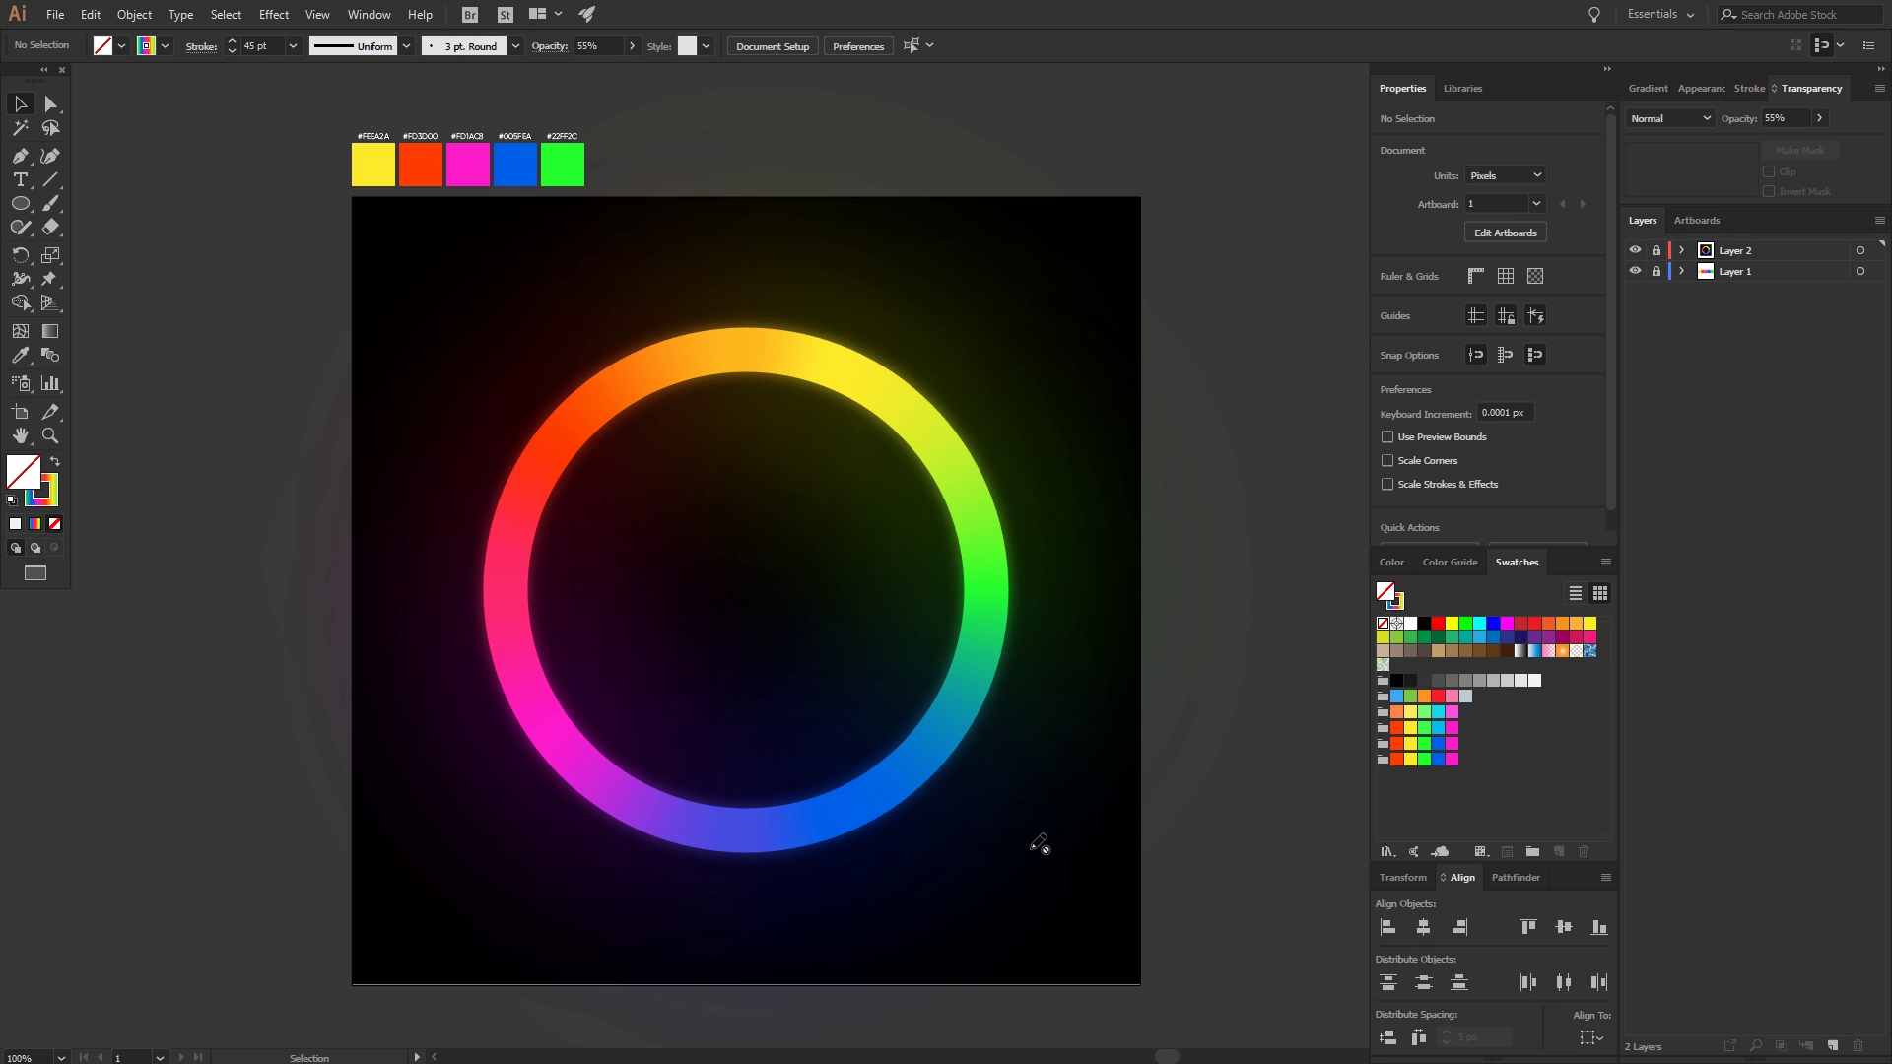
key(shift+Tab)
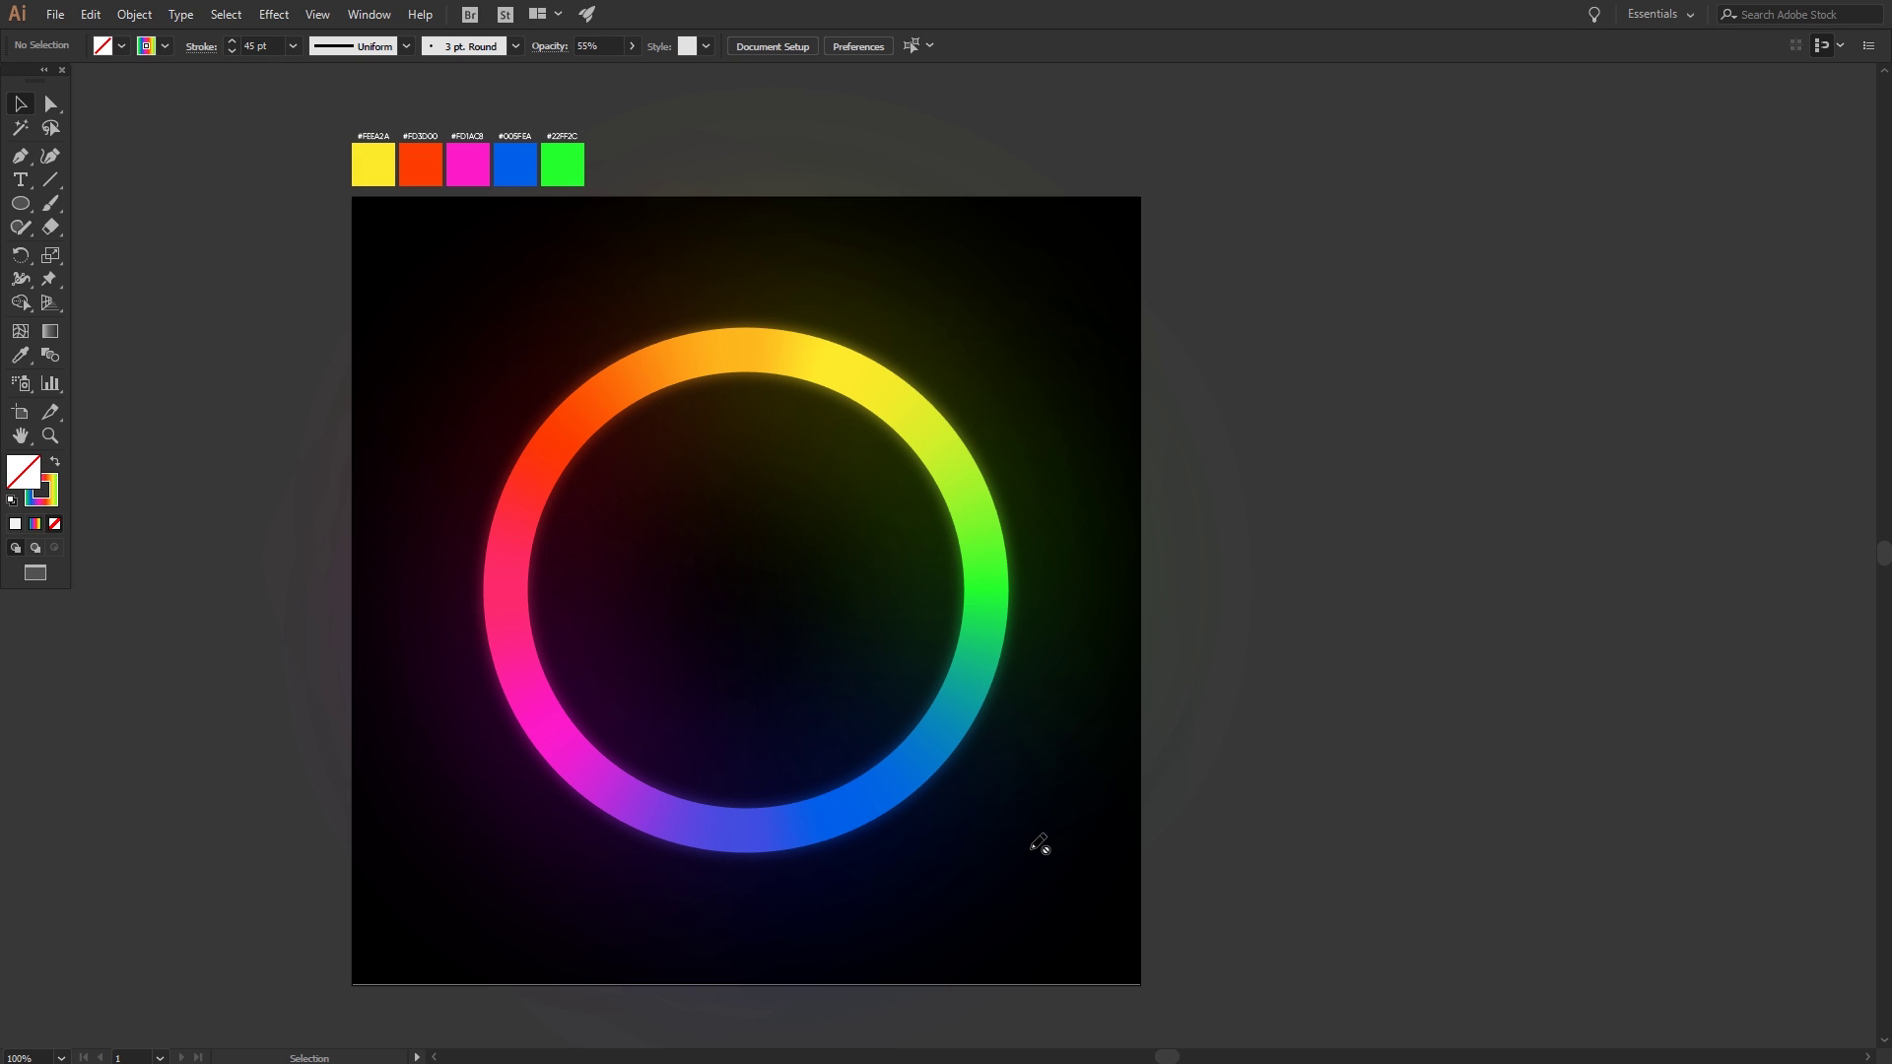
key(shift+Tab)
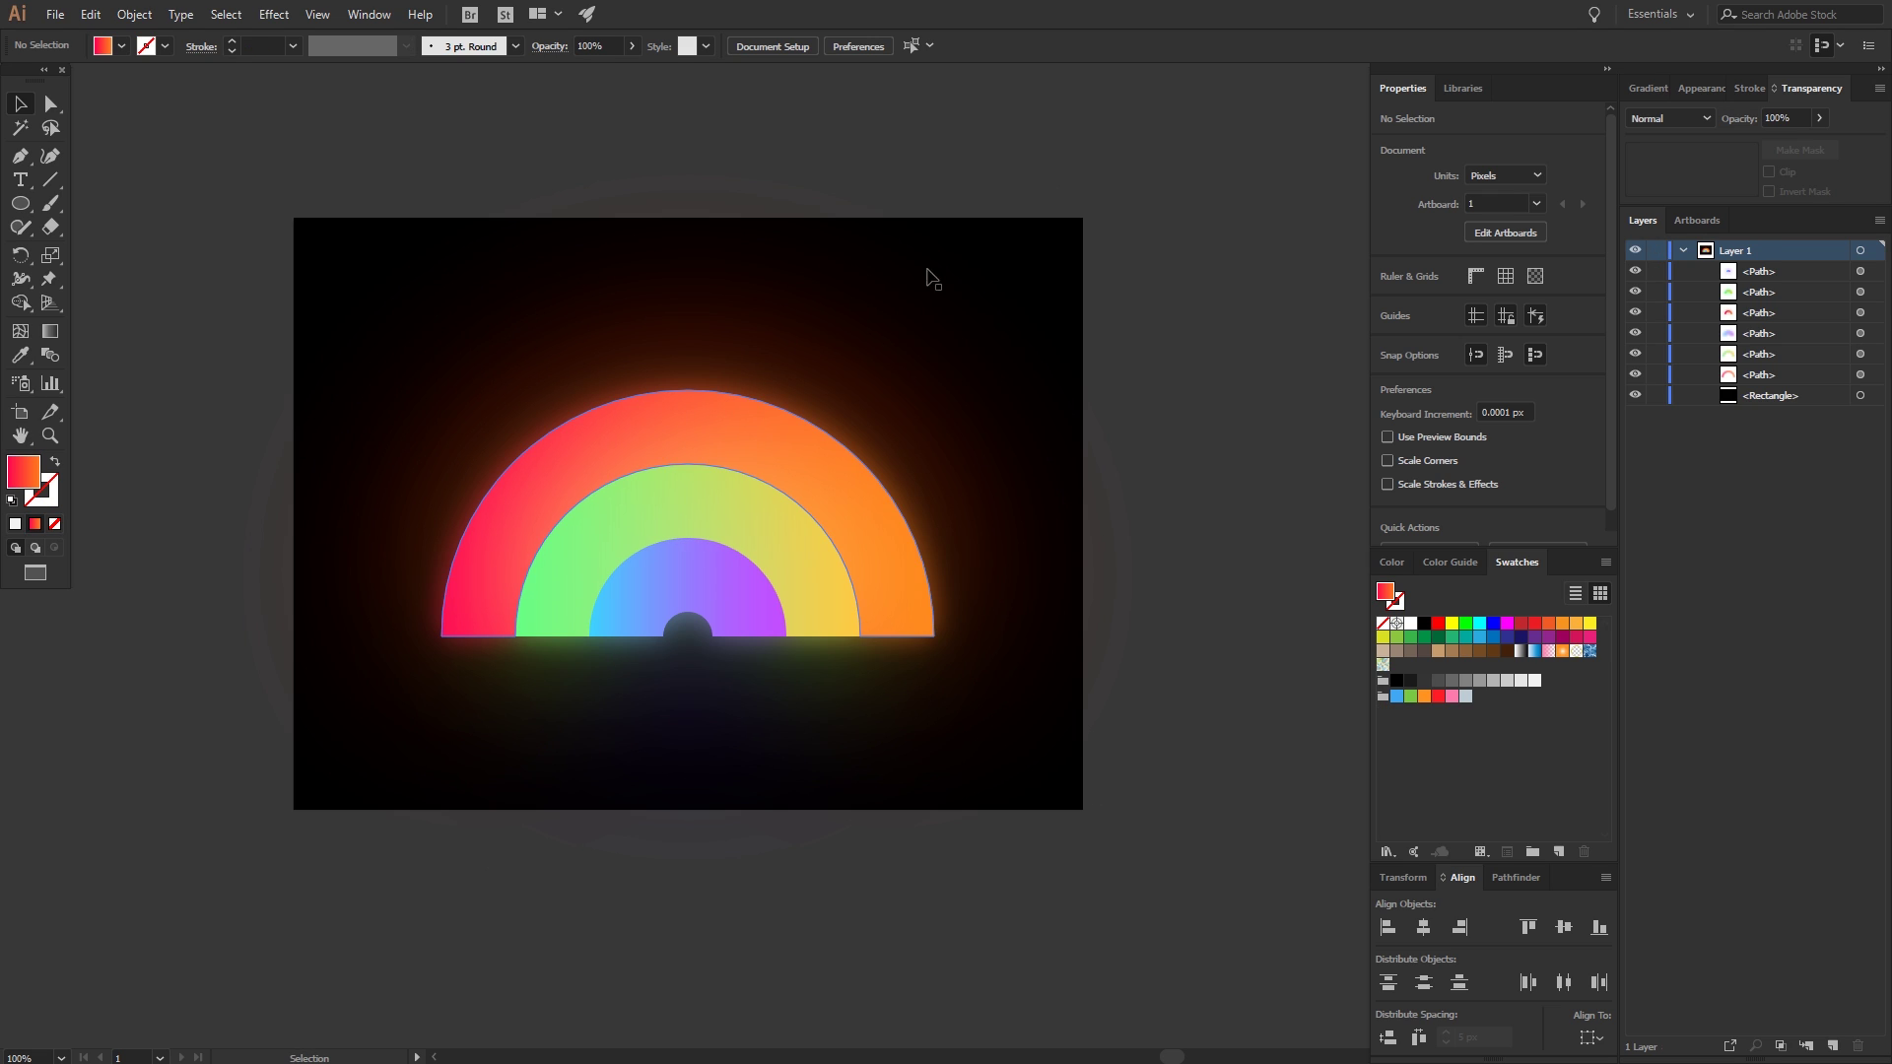
- Toggle Layer 1 in the rainbow-arch document, leaving it expanded to list its paths
click(1684, 251)
click(1683, 251)
click(1683, 251)
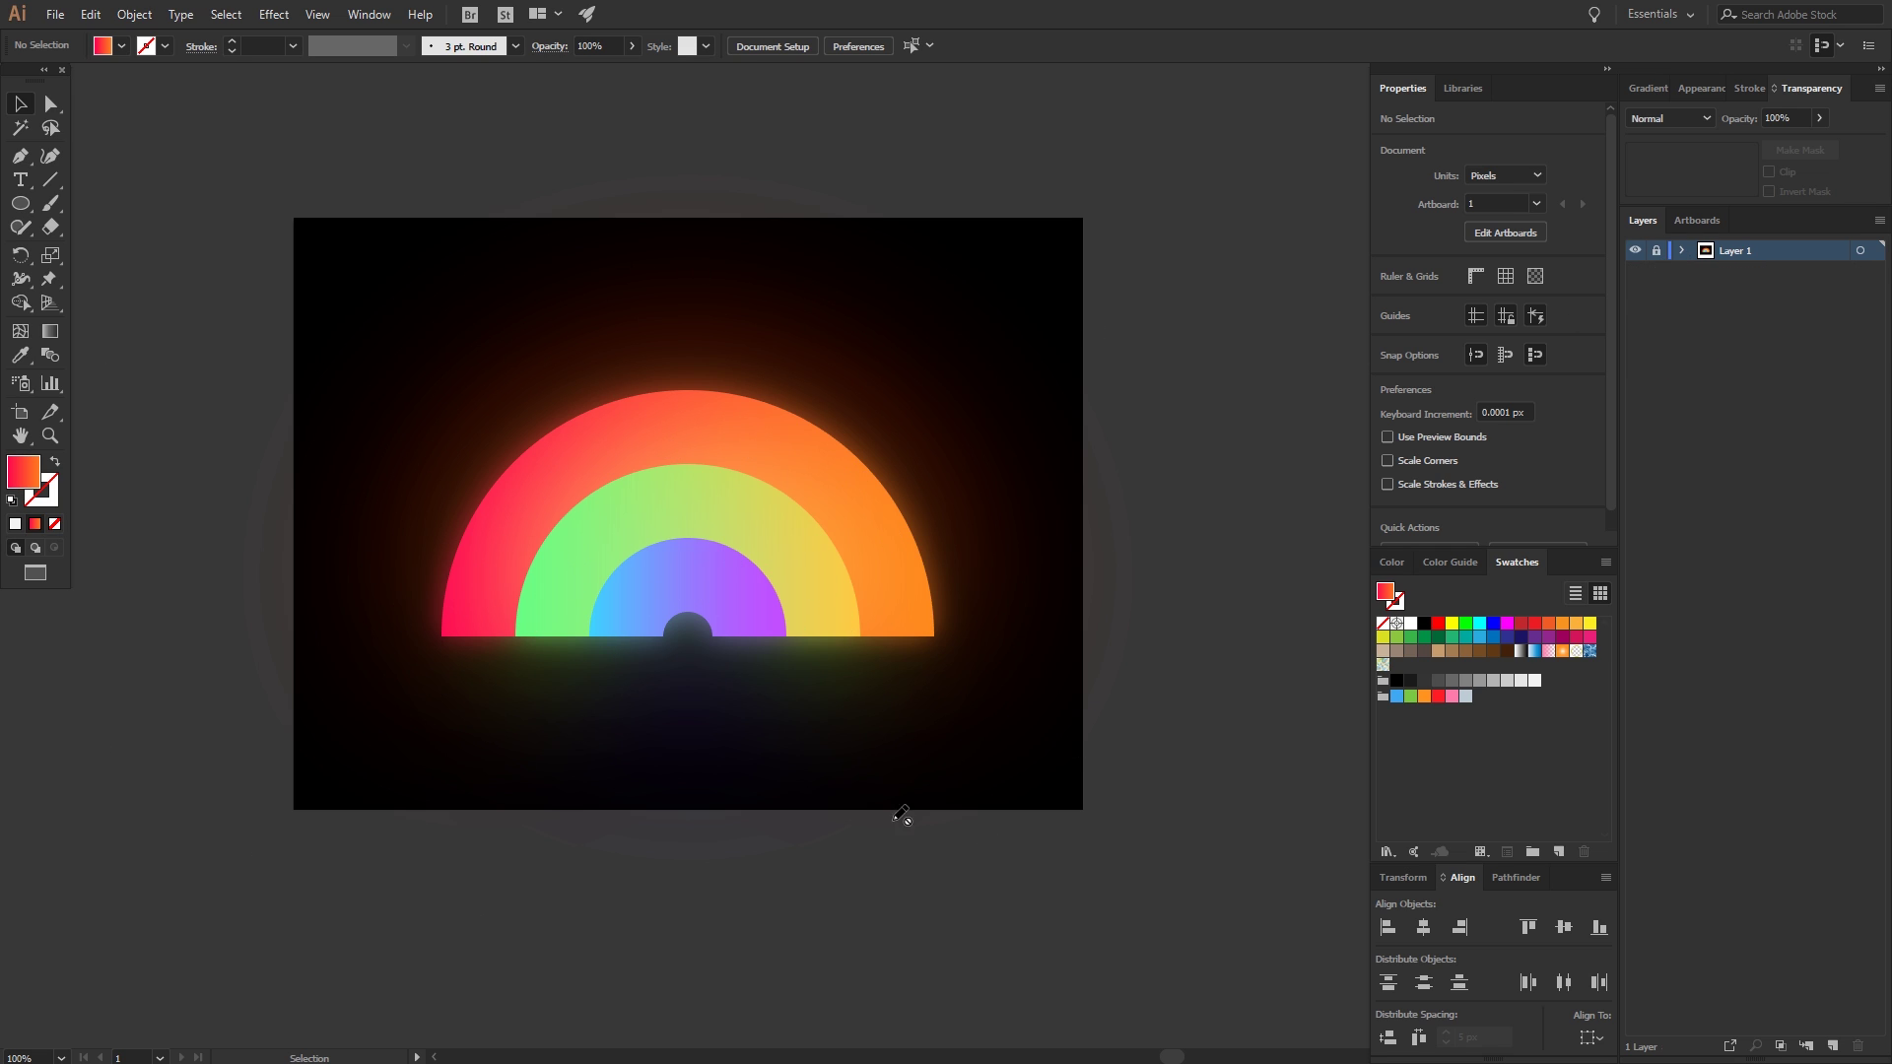
click(1682, 251)
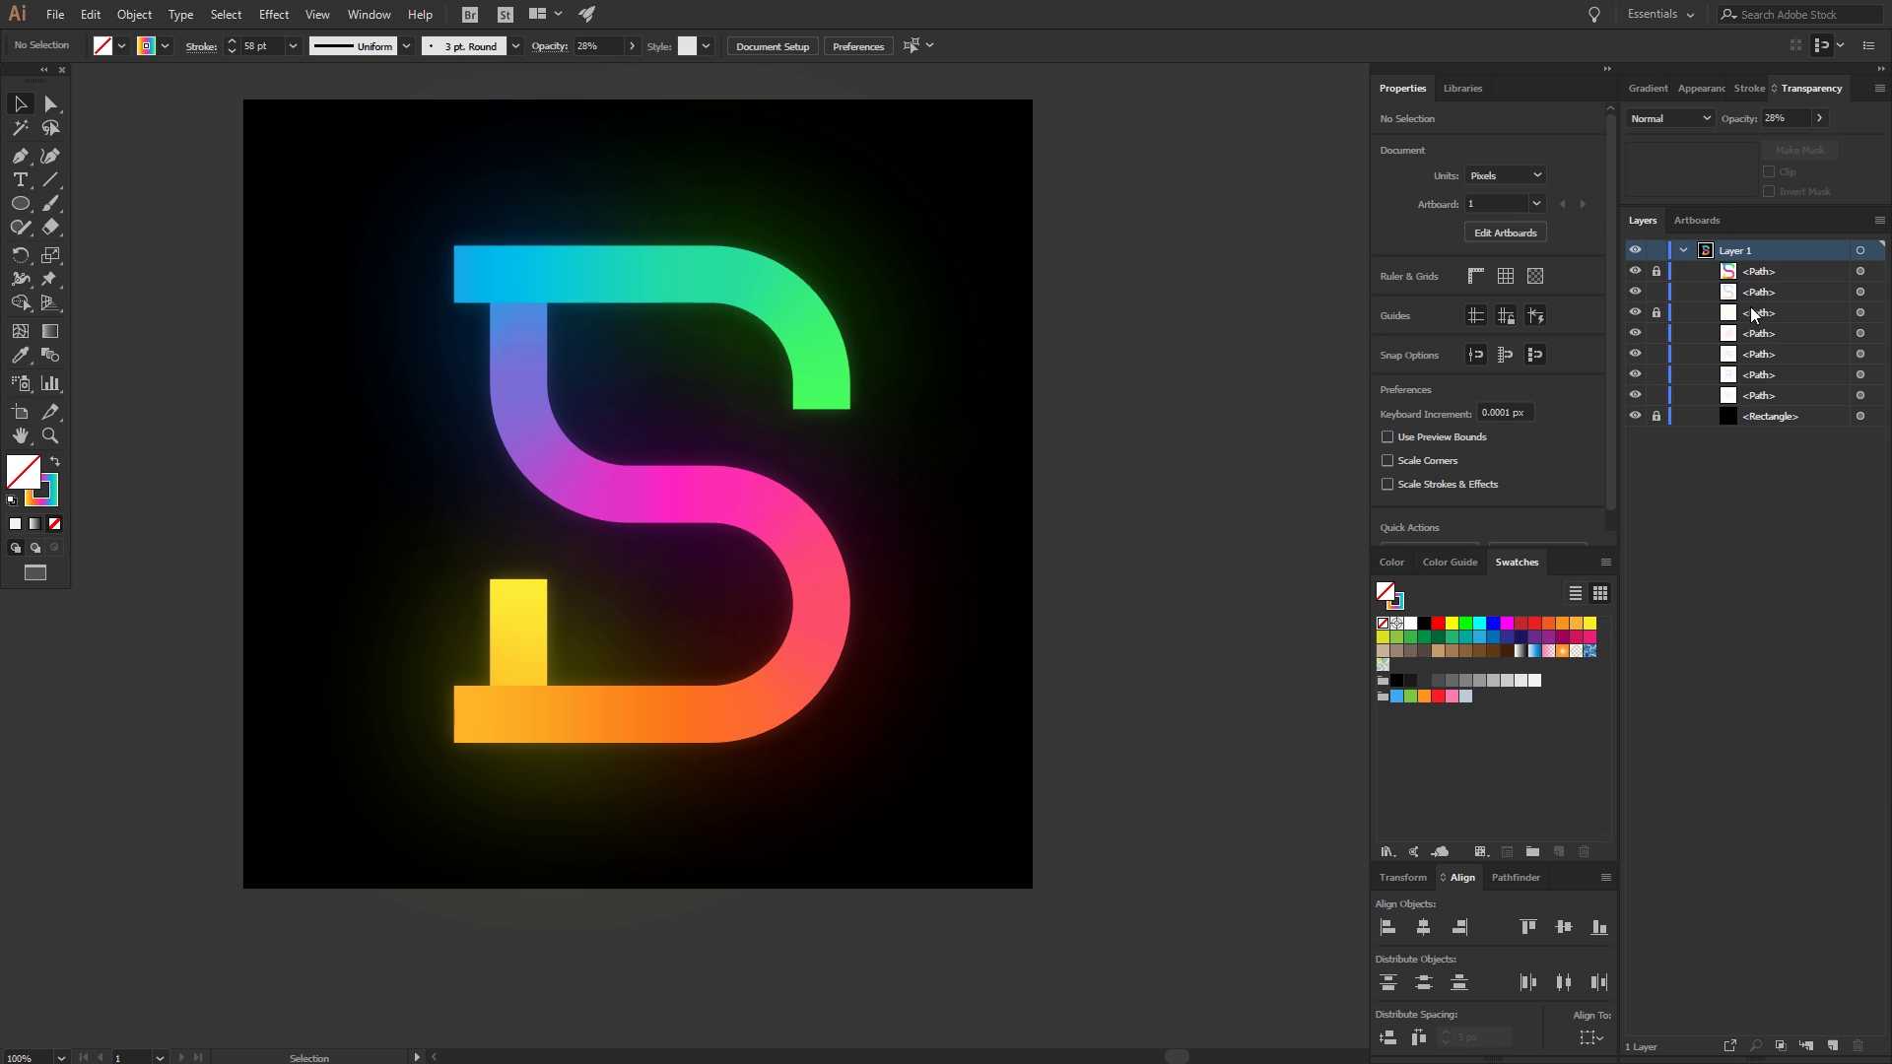
- Collapse Layer 1 in the rainbow-gradient S document
click(1683, 251)
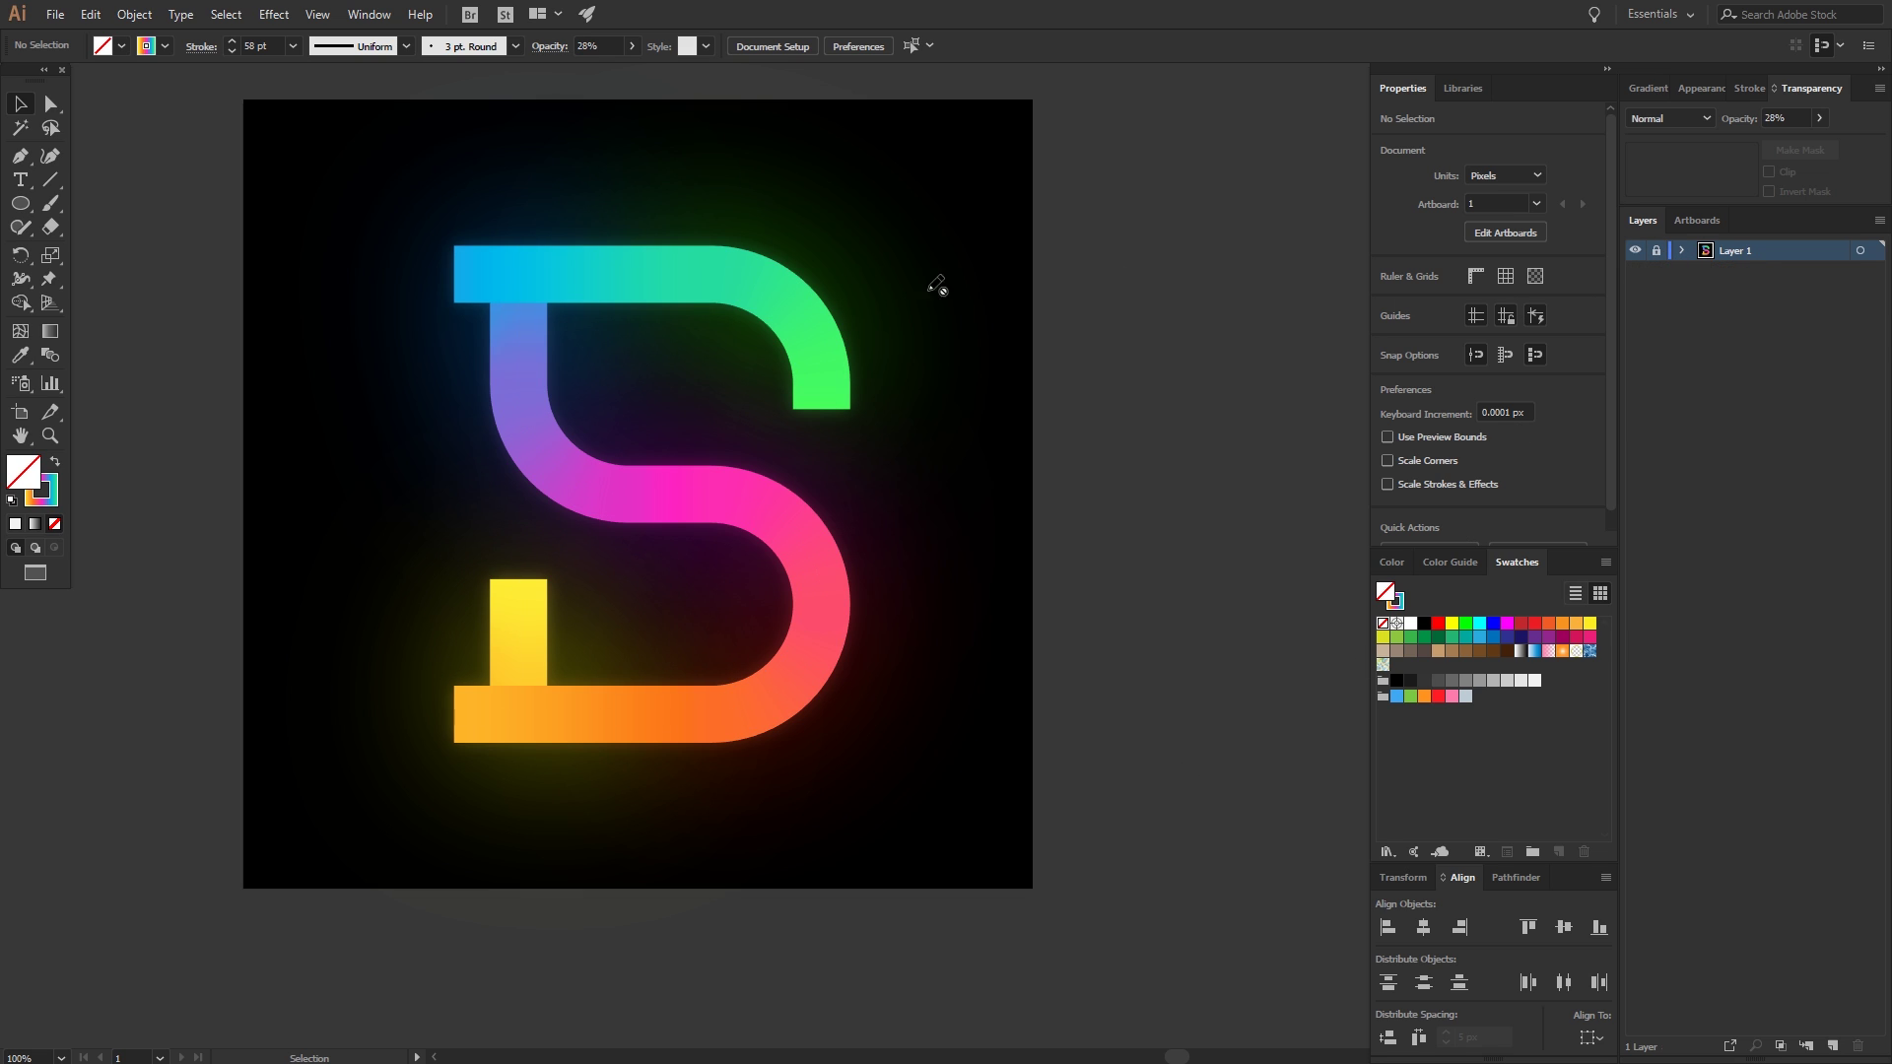